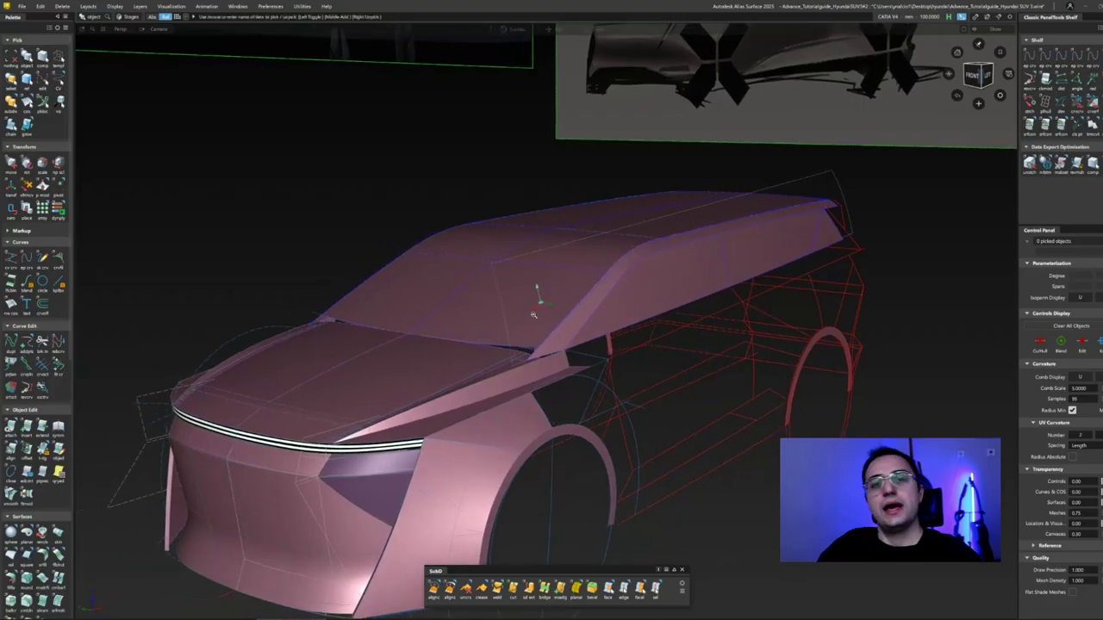
# - Assign the black Shader#1 to the four roof surfaces so they read as dark glass
pyautogui.keyDown('ctrl'); pyautogui.keyDown('shift'); pyautogui.moveTo(776, 250); pyautogui.dragTo(847, 176, button='right'); pyautogui.keyUp('shift'); pyautogui.keyUp('ctrl')
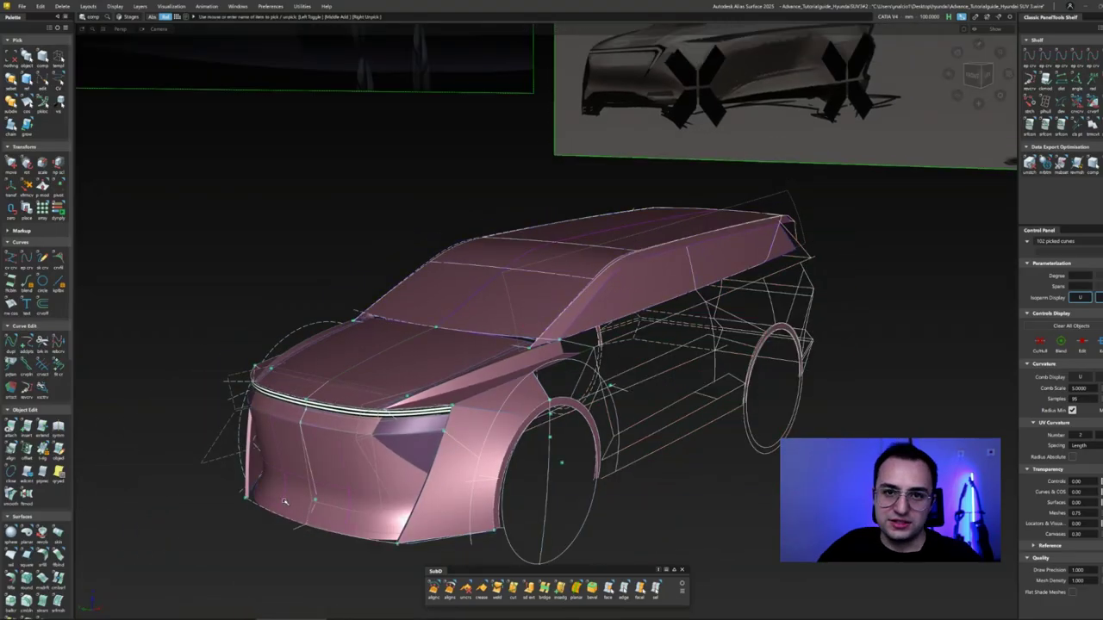
pyautogui.keyDown('alt'); pyautogui.keyDown('shift'); pyautogui.moveTo(517, 344); pyautogui.dragTo(530, 371); pyautogui.keyUp('shift'); pyautogui.keyUp('alt')
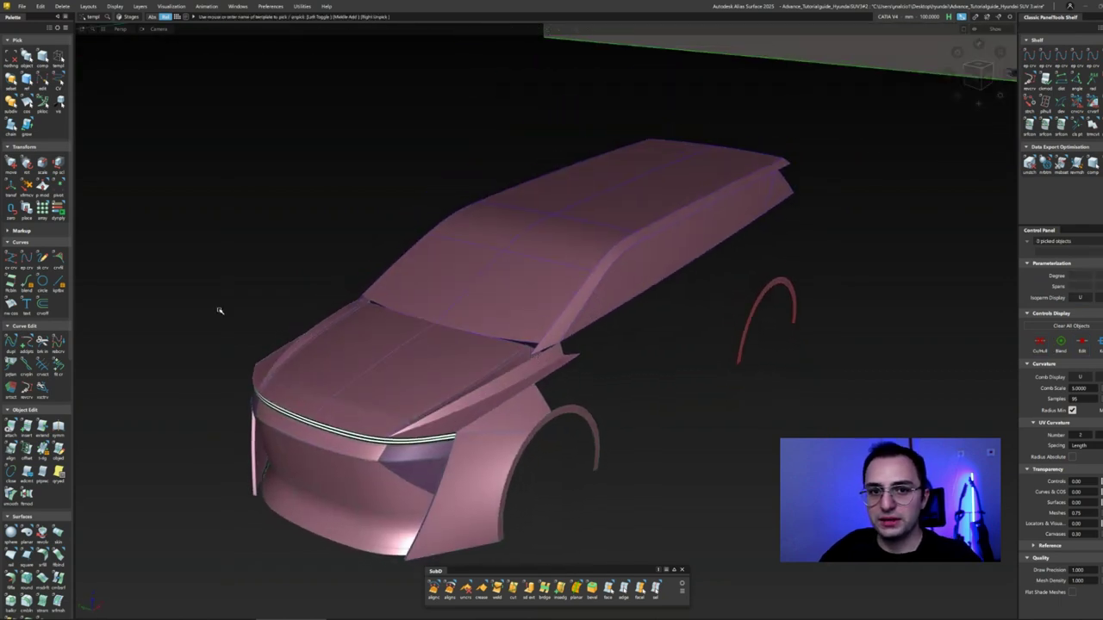
pyautogui.moveTo(864, 276); pyautogui.dragTo(889, 222)
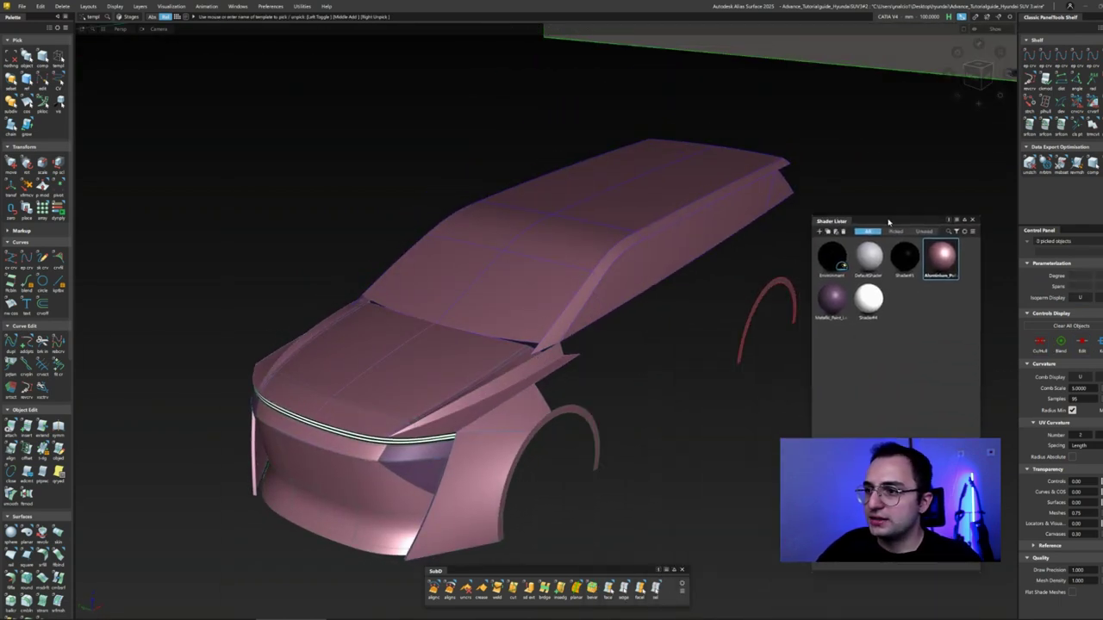
pyautogui.keyDown('alt'); pyautogui.keyDown('shift'); pyautogui.moveTo(655, 285); pyautogui.dragTo(643, 303); pyautogui.keyUp('shift'); pyautogui.keyUp('alt')
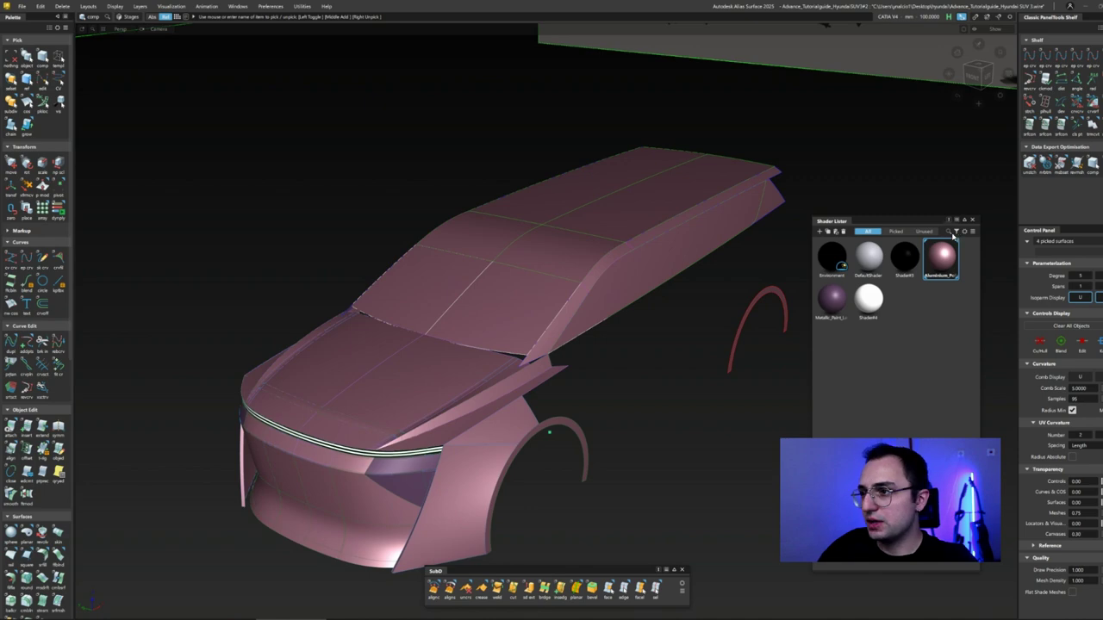
pyautogui.click(904, 257)
pyautogui.moveTo(603, 301)
pyautogui.keyDown('alt'); pyautogui.keyDown('shift'); pyautogui.mouseDown()
pyautogui.moveTo(364, 394)
pyautogui.moveTo(246, 556)
pyautogui.moveTo(370, 419)
pyautogui.moveTo(532, 342)
pyautogui.moveTo(565, 431)
pyautogui.moveTo(459, 419)
pyautogui.moveTo(358, 387)
pyautogui.mouseUp(); pyautogui.keyUp('shift'); pyautogui.keyUp('alt')
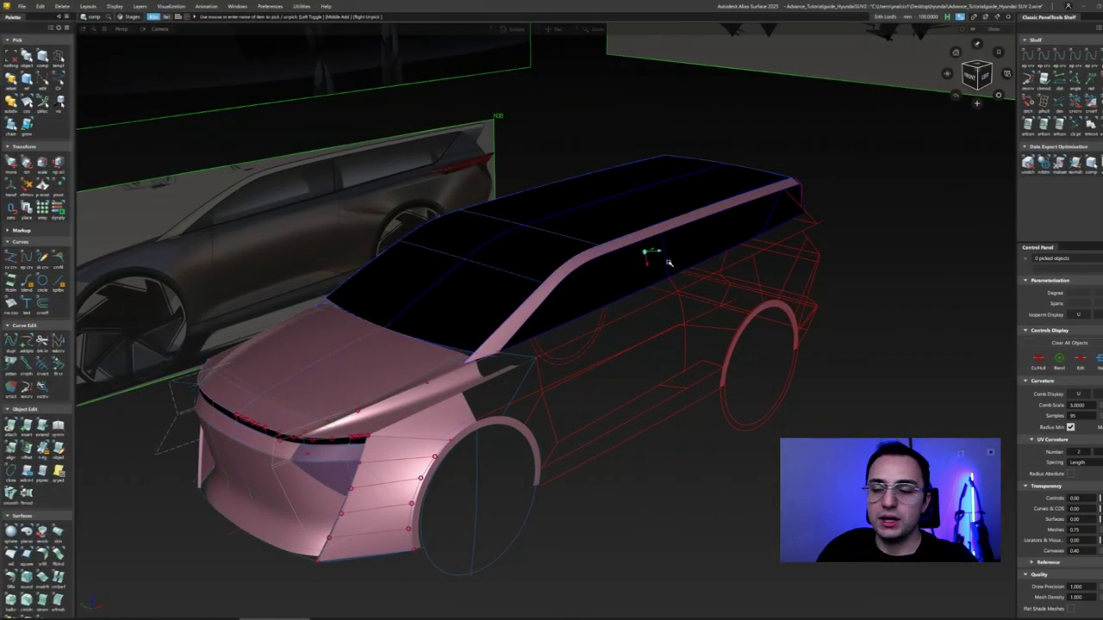
# - Build the side body panel as a Monorail surface from the profile and rail curves
pyautogui.moveTo(652, 254)
pyautogui.keyDown('alt'); pyautogui.keyDown('shift'); pyautogui.mouseDown()
pyautogui.moveTo(628, 279)
pyautogui.moveTo(546, 288)
pyautogui.moveTo(583, 361)
pyautogui.mouseUp(); pyautogui.keyUp('shift'); pyautogui.keyUp('alt')
pyautogui.click(695, 337)
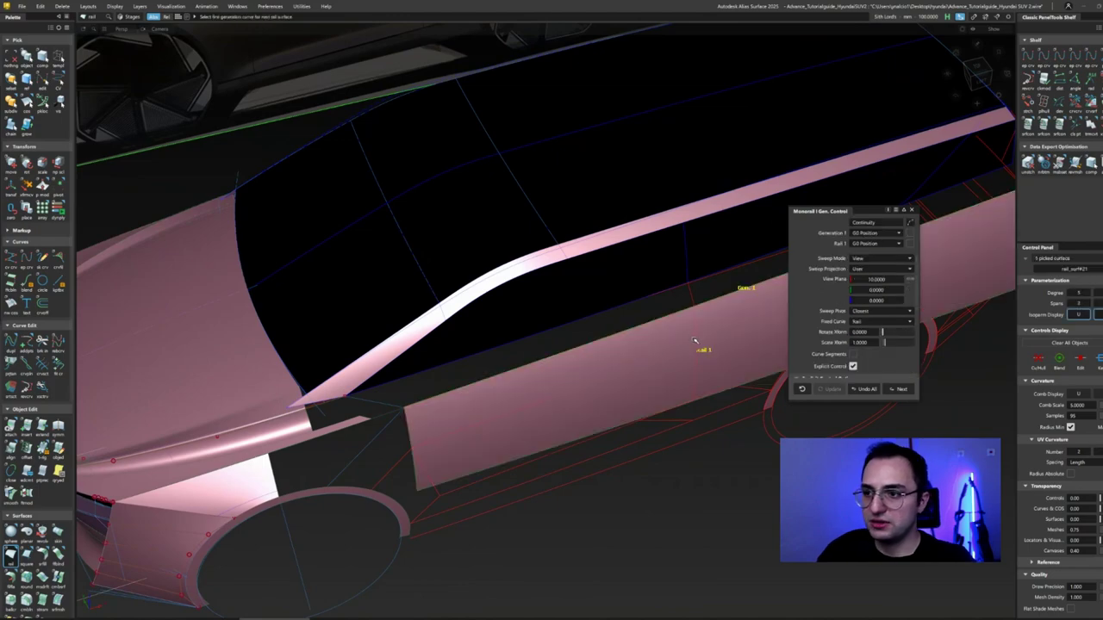
pyautogui.keyDown('alt'); pyautogui.keyDown('shift'); pyautogui.moveTo(647, 249); pyautogui.dragTo(648, 252); pyautogui.keyUp('shift'); pyautogui.keyUp('alt')
pyautogui.moveTo(663, 415)
pyautogui.keyDown('alt'); pyautogui.keyDown('shift'); pyautogui.mouseDown()
pyautogui.moveTo(682, 423)
pyautogui.moveTo(582, 443)
pyautogui.moveTo(623, 425)
pyautogui.moveTo(615, 419)
pyautogui.moveTo(586, 443)
pyautogui.moveTo(681, 412)
pyautogui.mouseUp(); pyautogui.keyUp('shift'); pyautogui.keyUp('alt')
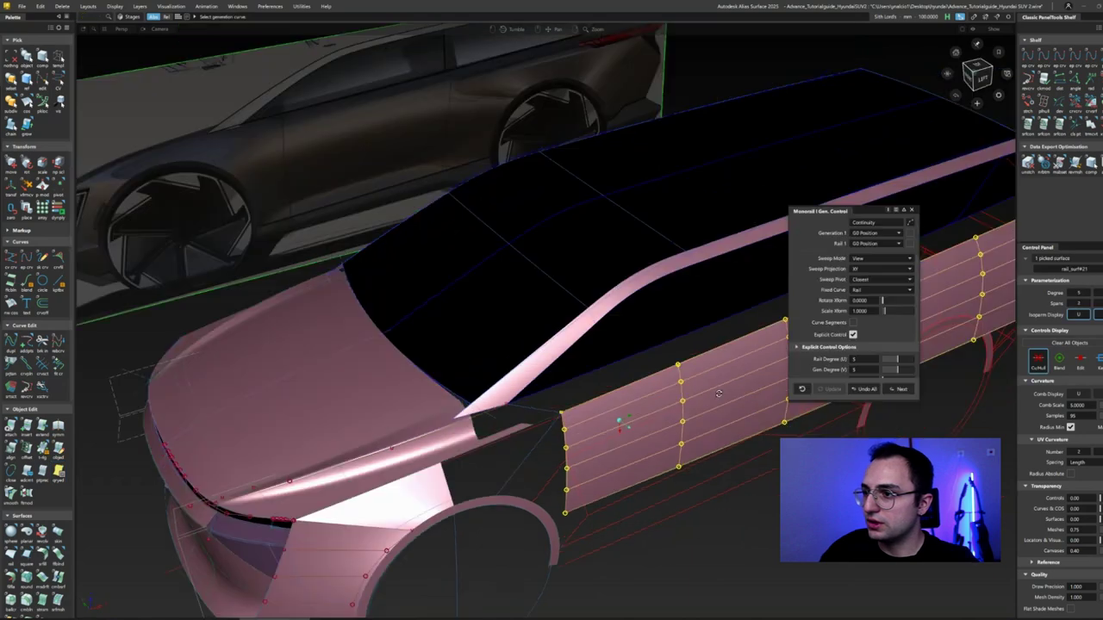
pyautogui.keyDown('alt'); pyautogui.keyDown('shift'); pyautogui.moveTo(620, 423); pyautogui.dragTo(887, 312); pyautogui.keyUp('shift'); pyautogui.keyUp('alt')
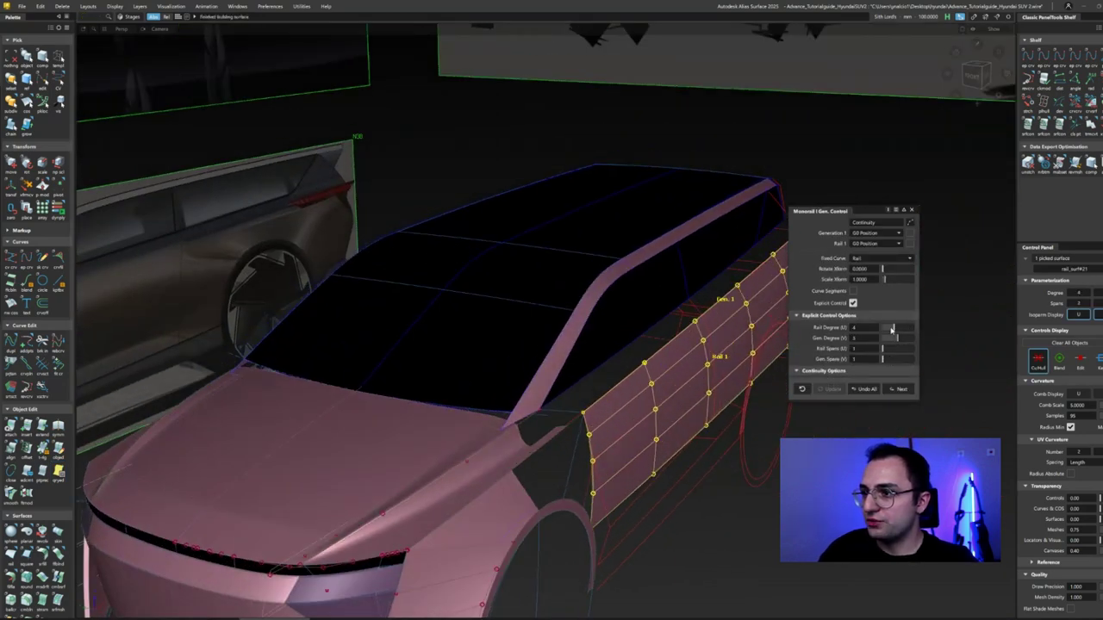
# - Extend the side panel's front edge about 445 mm forward
pyautogui.keyDown('ctrl'); pyautogui.keyDown('shift'); pyautogui.moveTo(618, 497); pyautogui.dragTo(587, 451); pyautogui.keyUp('shift'); pyautogui.keyUp('ctrl')
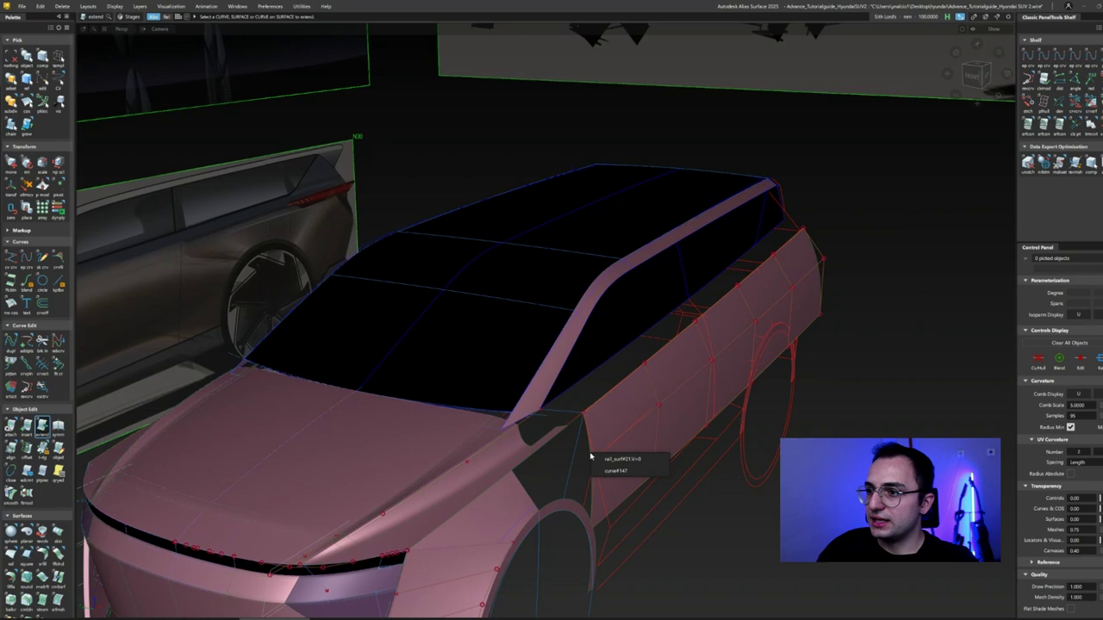
pyautogui.click(590, 464)
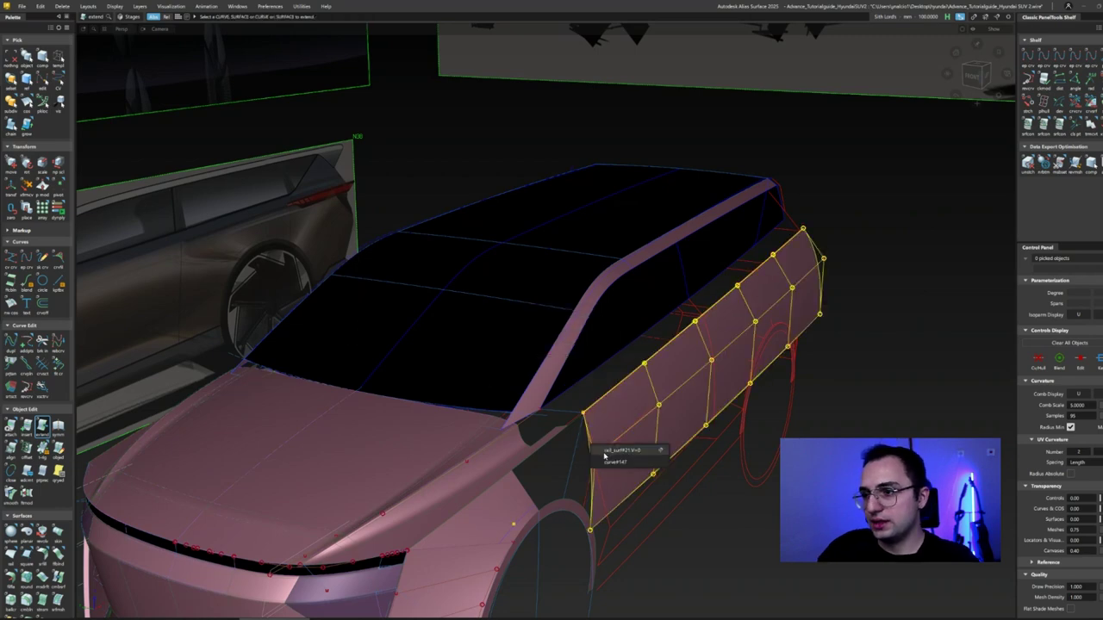
pyautogui.moveTo(516, 527); pyautogui.dragTo(498, 552)
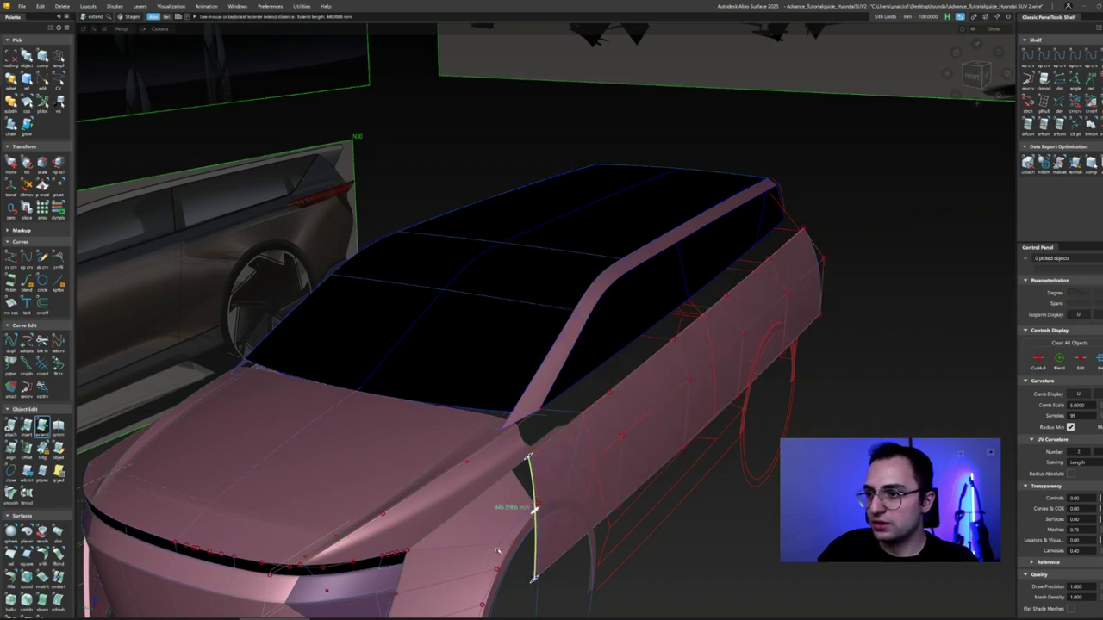
pyautogui.keyDown('alt'); pyautogui.keyDown('shift'); pyautogui.moveTo(781, 302); pyautogui.dragTo(708, 382); pyautogui.keyUp('shift'); pyautogui.keyUp('alt')
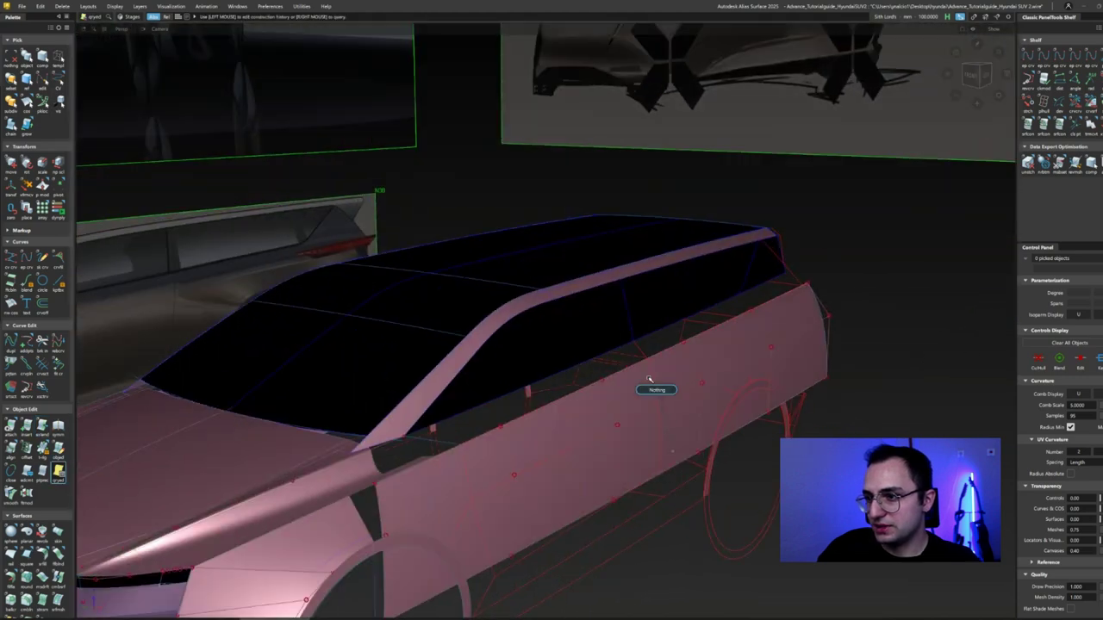
pyautogui.click(630, 451)
# - Delete the side surface and rebuild it as a Monorail in Parallel sweep mode
pyautogui.press('Delete')
pyautogui.press('m')
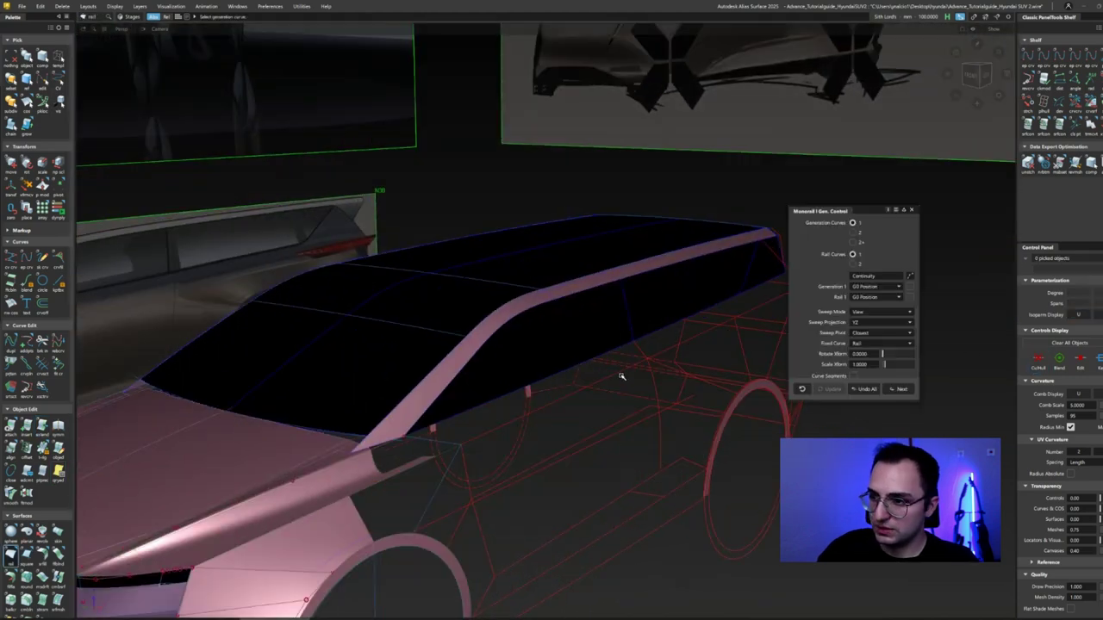
pyautogui.click(655, 390)
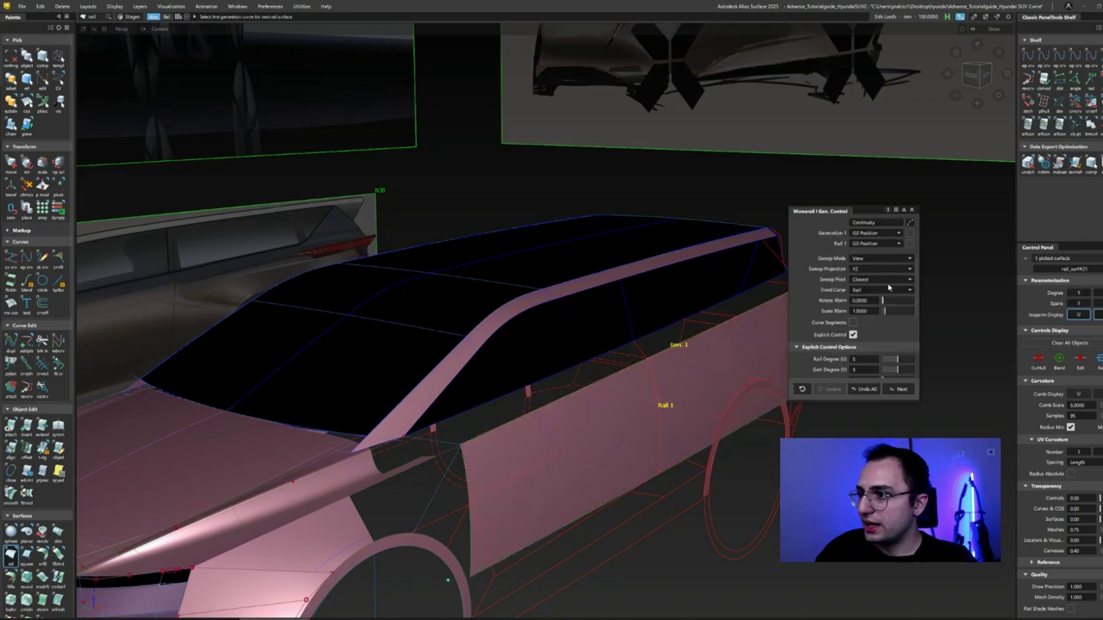
pyautogui.click(885, 280)
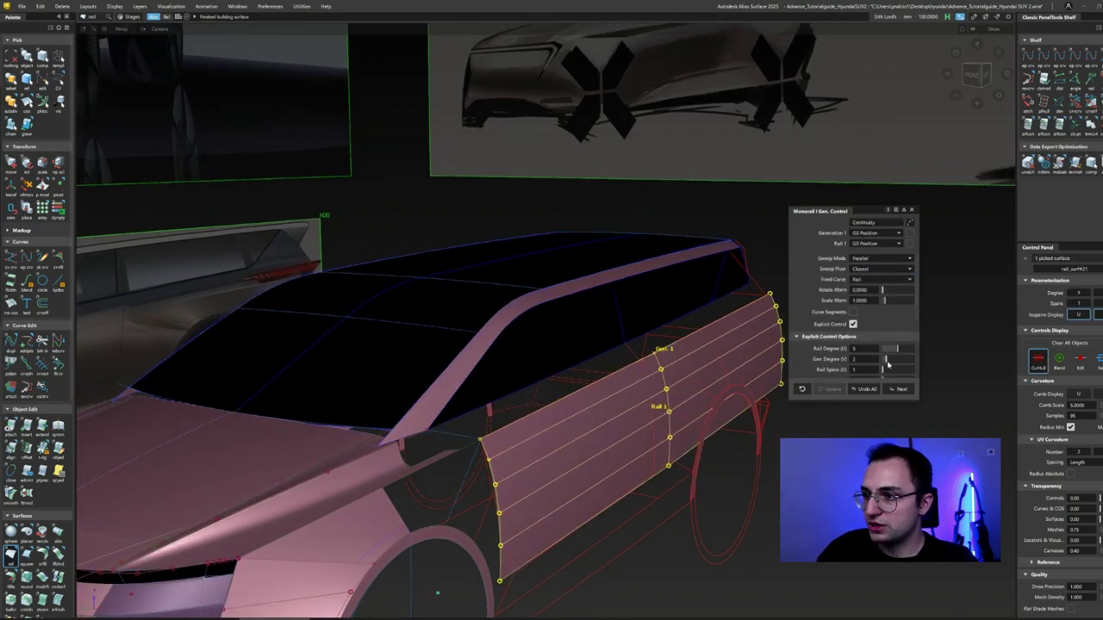
pyautogui.moveTo(888, 352); pyautogui.dragTo(858, 349)
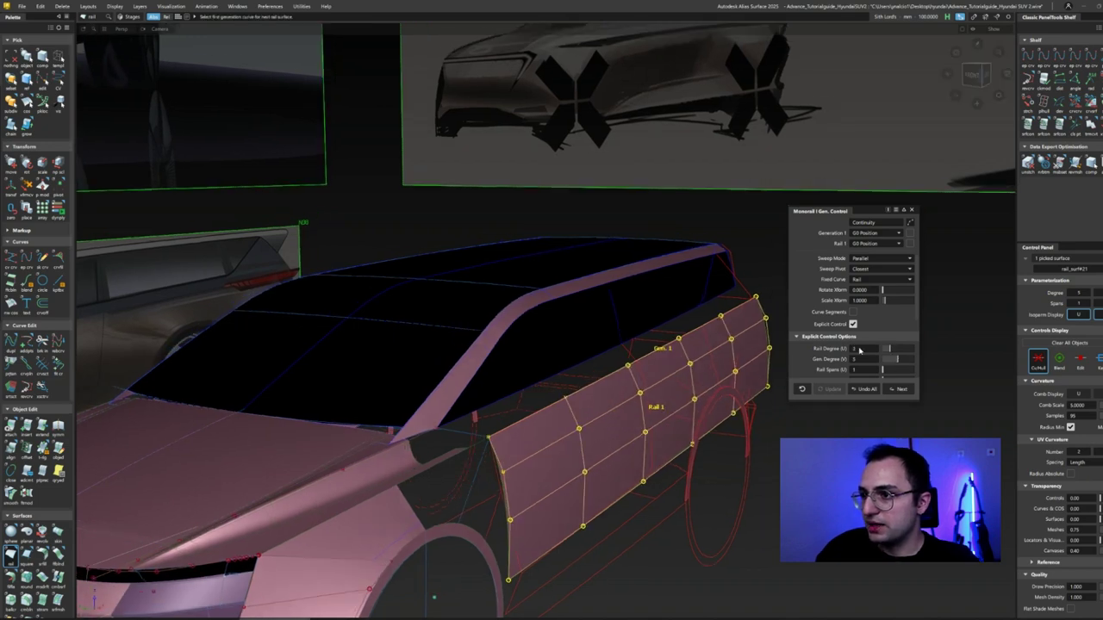
# - Extend the rebuilt surface's front edge forward toward the front wheel
pyautogui.keyDown('alt'); pyautogui.keyDown('shift'); pyautogui.moveTo(560, 541); pyautogui.dragTo(404, 590); pyautogui.keyUp('shift'); pyautogui.keyUp('alt')
pyautogui.click(492, 528)
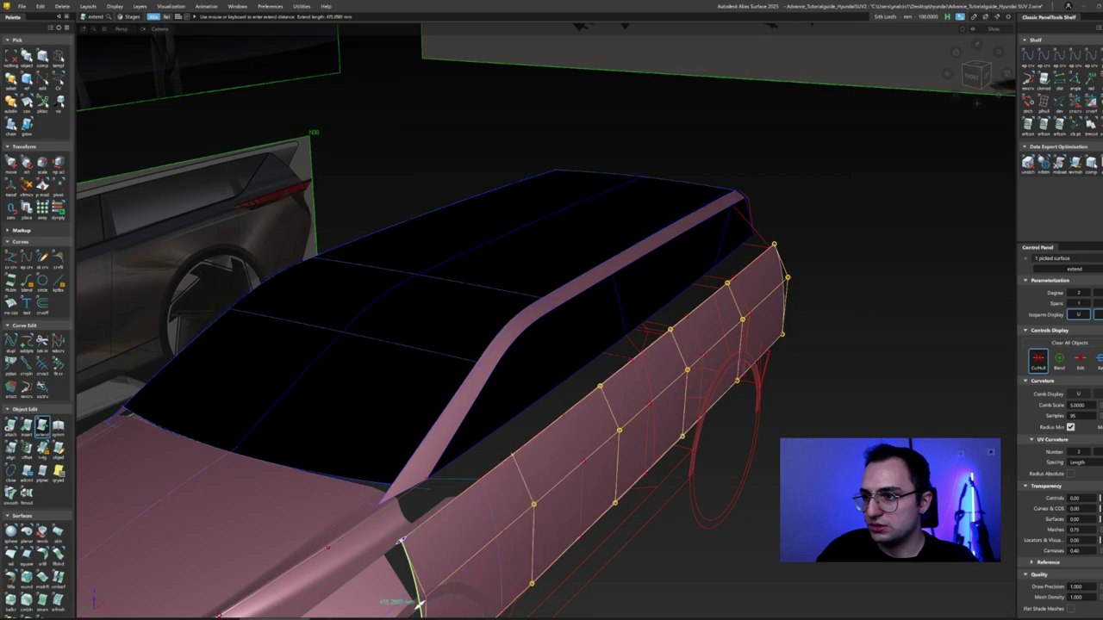
pyautogui.moveTo(635, 394)
pyautogui.keyDown('alt'); pyautogui.keyDown('shift'); pyautogui.mouseDown()
pyautogui.moveTo(380, 549)
pyautogui.moveTo(627, 394)
pyautogui.mouseUp(); pyautogui.keyUp('shift'); pyautogui.keyUp('alt')
pyautogui.keyDown('ctrl'); pyautogui.keyDown('shift'); pyautogui.click(626, 394); pyautogui.keyUp('shift'); pyautogui.keyUp('ctrl')
# - Skin a surface from the side panel edge to curve#57 with Crown Mode off
pyautogui.click(624, 499)
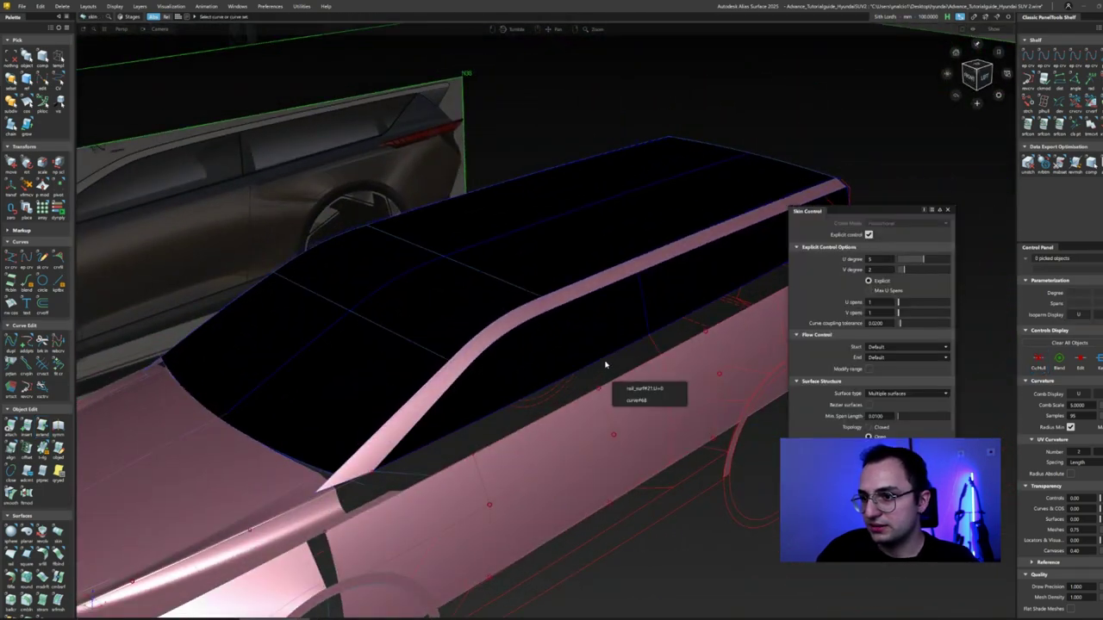
pyautogui.click(622, 367)
pyautogui.keyDown('alt'); pyautogui.keyDown('shift'); pyautogui.moveTo(622, 367); pyautogui.dragTo(642, 354); pyautogui.keyUp('shift'); pyautogui.keyUp('alt')
pyautogui.click(897, 250)
pyautogui.keyDown('alt'); pyautogui.keyDown('shift'); pyautogui.moveTo(642, 354); pyautogui.dragTo(536, 445, button='right'); pyautogui.keyUp('shift'); pyautogui.keyUp('alt')
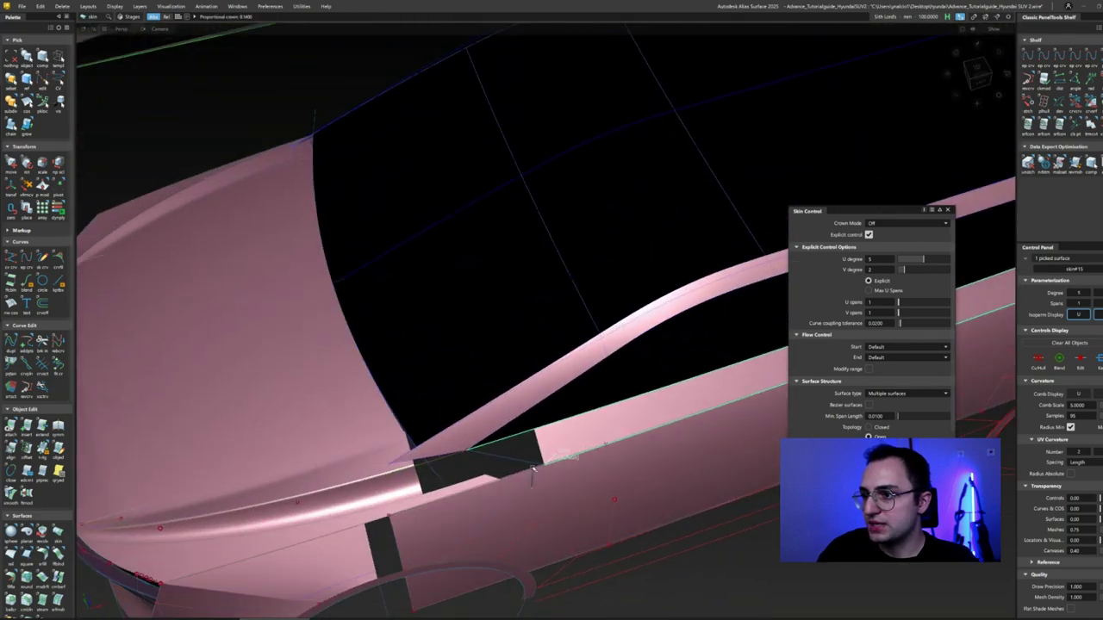
pyautogui.press('e')
pyautogui.moveTo(458, 458)
pyautogui.keyDown('alt'); pyautogui.keyDown('shift'); pyautogui.mouseDown()
pyautogui.moveTo(763, 352)
pyautogui.moveTo(561, 402)
pyautogui.moveTo(382, 526)
pyautogui.moveTo(474, 478)
pyautogui.moveTo(647, 448)
pyautogui.moveTo(609, 518)
pyautogui.moveTo(628, 409)
pyautogui.moveTo(586, 450)
pyautogui.moveTo(579, 420)
pyautogui.mouseUp(); pyautogui.keyUp('shift'); pyautogui.keyUp('alt')
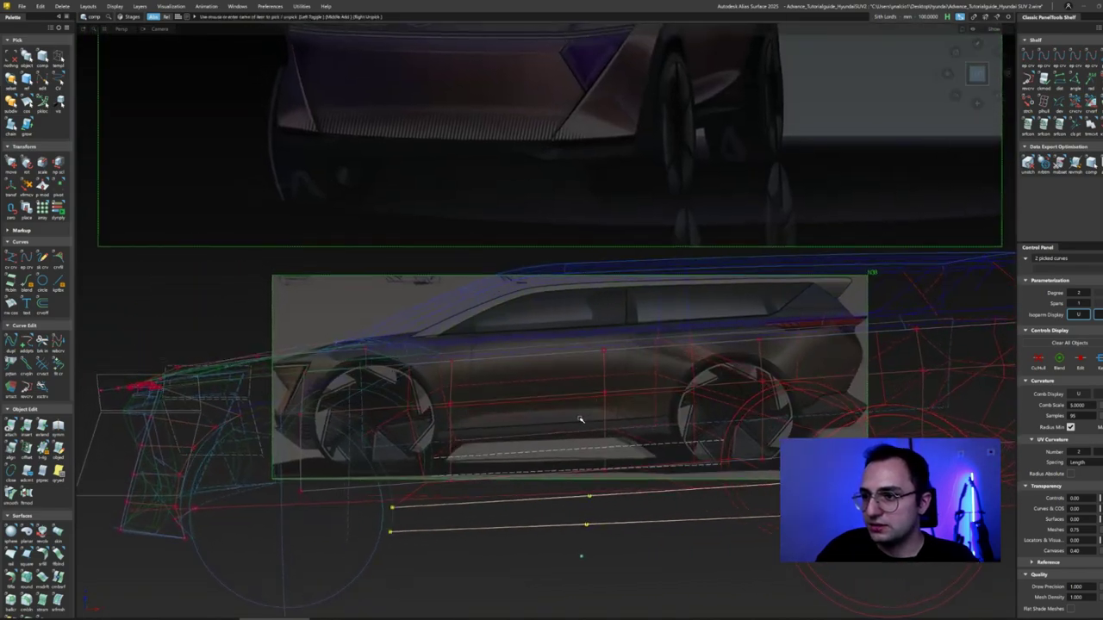
pyautogui.scroll(5, 580, 420)
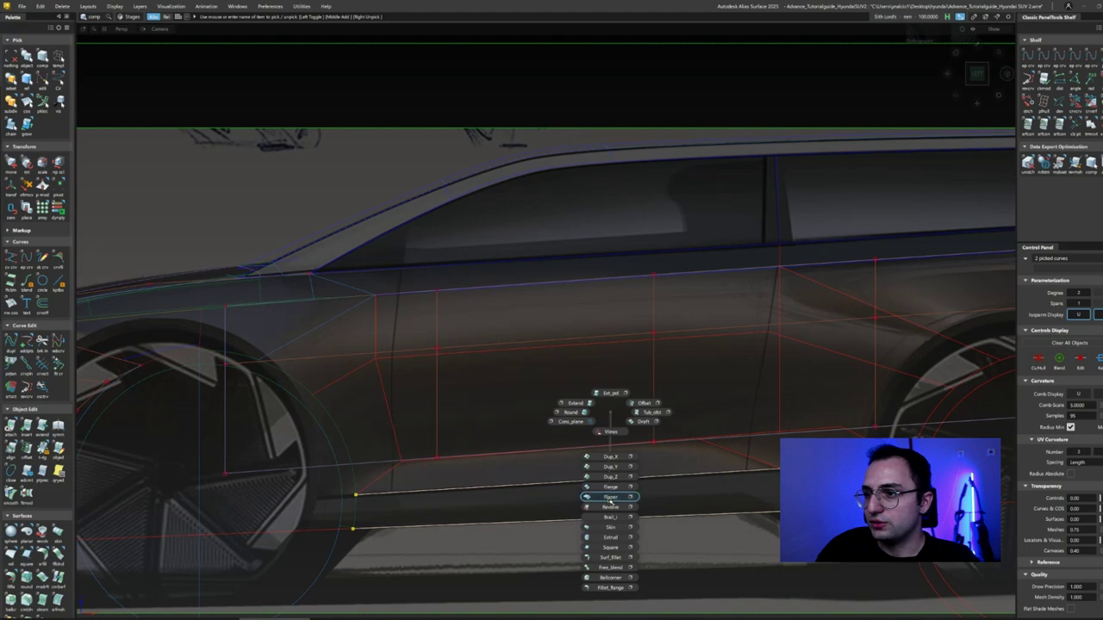
# - Skin a rocker strip between the two sill curves with both ends set to connect
pyautogui.click(610, 497)
pyautogui.keyDown('alt'); pyautogui.keyDown('shift'); pyautogui.moveTo(600, 483); pyautogui.dragTo(707, 505); pyautogui.keyUp('shift'); pyautogui.keyUp('alt')
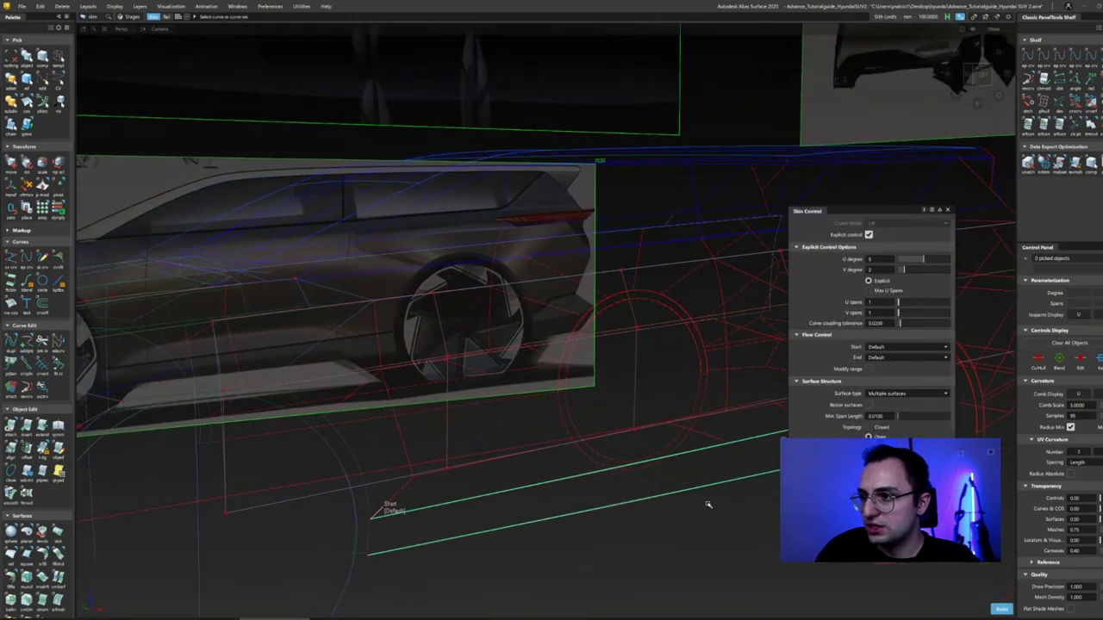
pyautogui.keyDown('alt'); pyautogui.keyDown('shift'); pyautogui.moveTo(634, 483); pyautogui.dragTo(517, 487); pyautogui.keyUp('shift'); pyautogui.keyUp('alt')
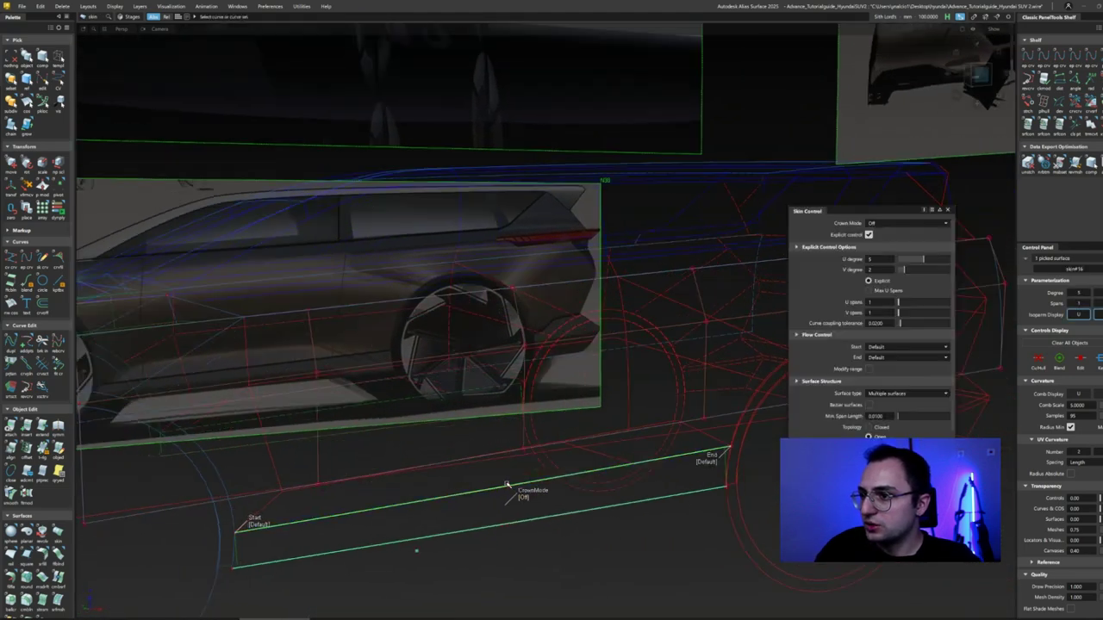
pyautogui.scroll(3, 514, 486)
pyautogui.click(259, 511)
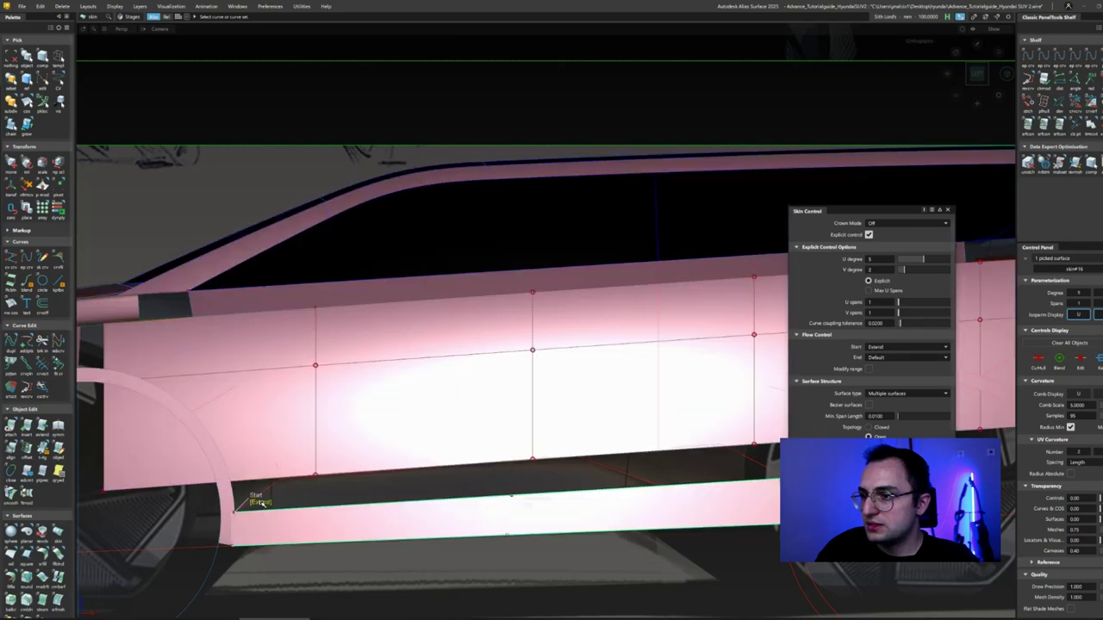
pyautogui.keyDown('alt'); pyautogui.keyDown('shift'); pyautogui.moveTo(261, 503); pyautogui.dragTo(527, 517); pyautogui.keyUp('shift'); pyautogui.keyUp('alt')
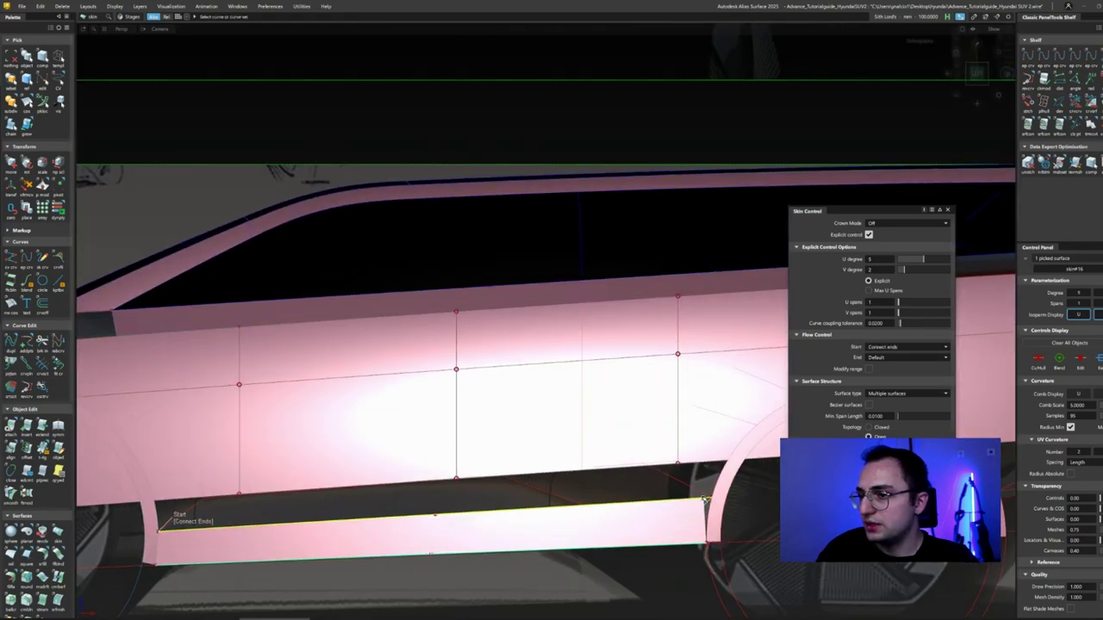
pyautogui.click(710, 501)
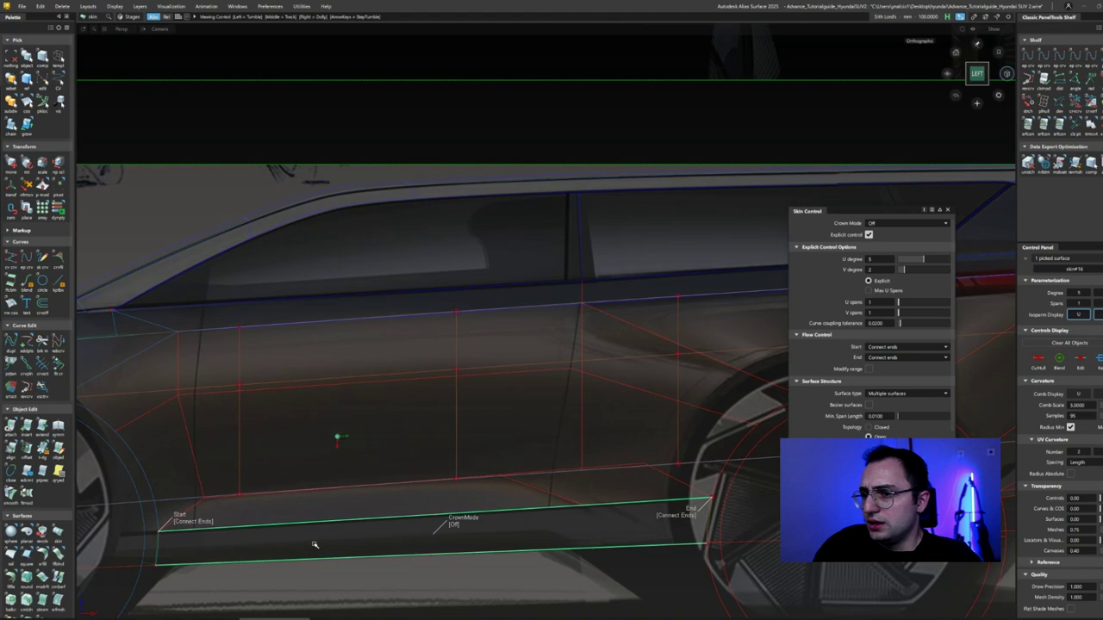
pyautogui.keyDown('alt'); pyautogui.keyDown('shift'); pyautogui.moveTo(314, 545); pyautogui.dragTo(553, 498); pyautogui.keyUp('shift'); pyautogui.keyUp('alt')
pyautogui.click(632, 492)
pyautogui.keyDown('alt'); pyautogui.keyDown('shift'); pyautogui.moveTo(633, 492); pyautogui.dragTo(559, 489); pyautogui.keyUp('shift'); pyautogui.keyUp('alt')
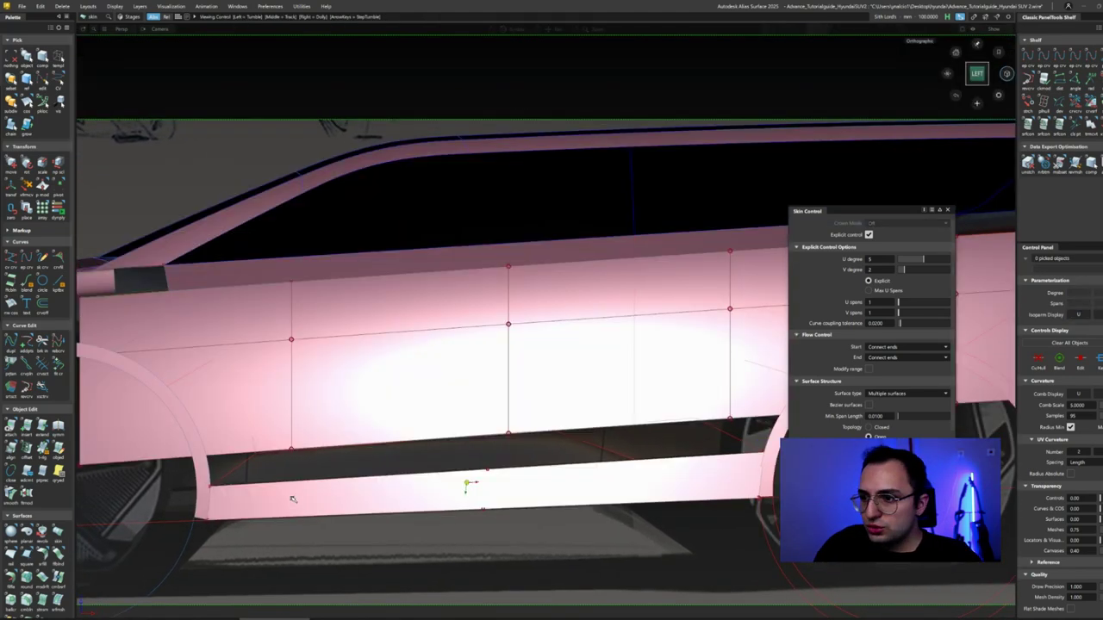
pyautogui.moveTo(468, 480)
pyautogui.keyDown('alt'); pyautogui.keyDown('shift'); pyautogui.mouseDown()
pyautogui.moveTo(246, 522)
pyautogui.moveTo(264, 458)
pyautogui.mouseUp(); pyautogui.keyUp('shift'); pyautogui.keyUp('alt')
# - Extend the side panel's bottom edge downward and show the surfaces as wireframe
pyautogui.click(245, 455)
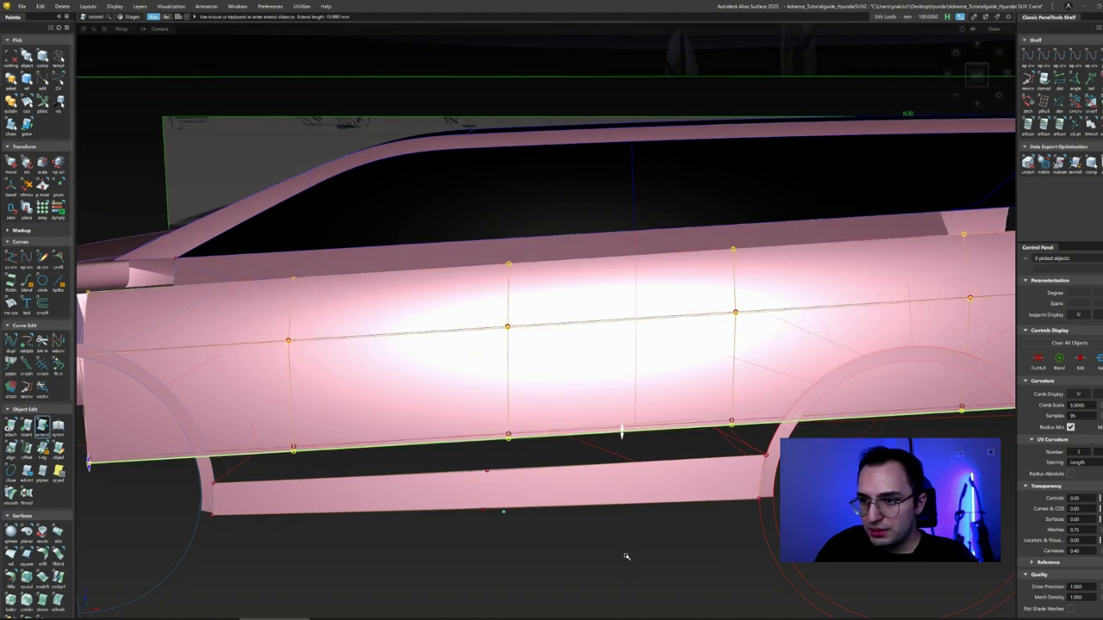
pyautogui.keyDown('alt'); pyautogui.keyDown('shift'); pyautogui.moveTo(617, 588); pyautogui.dragTo(574, 537); pyautogui.keyUp('shift'); pyautogui.keyUp('alt')
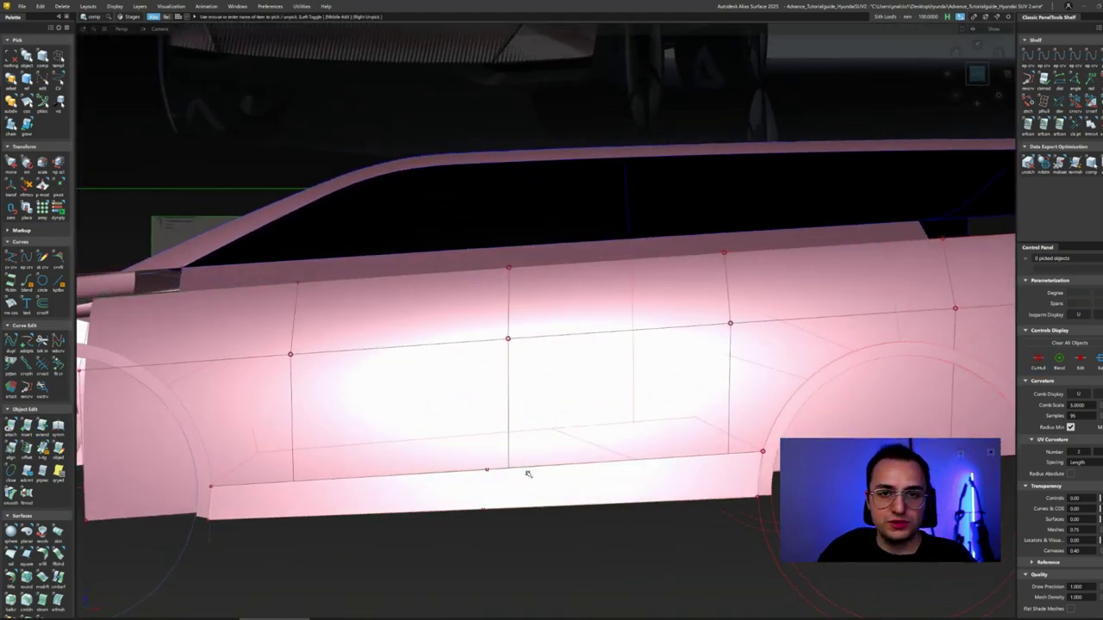
pyautogui.keyDown('ctrl'); pyautogui.keyDown('shift'); pyautogui.click(483, 398); pyautogui.keyUp('shift'); pyautogui.keyUp('ctrl')
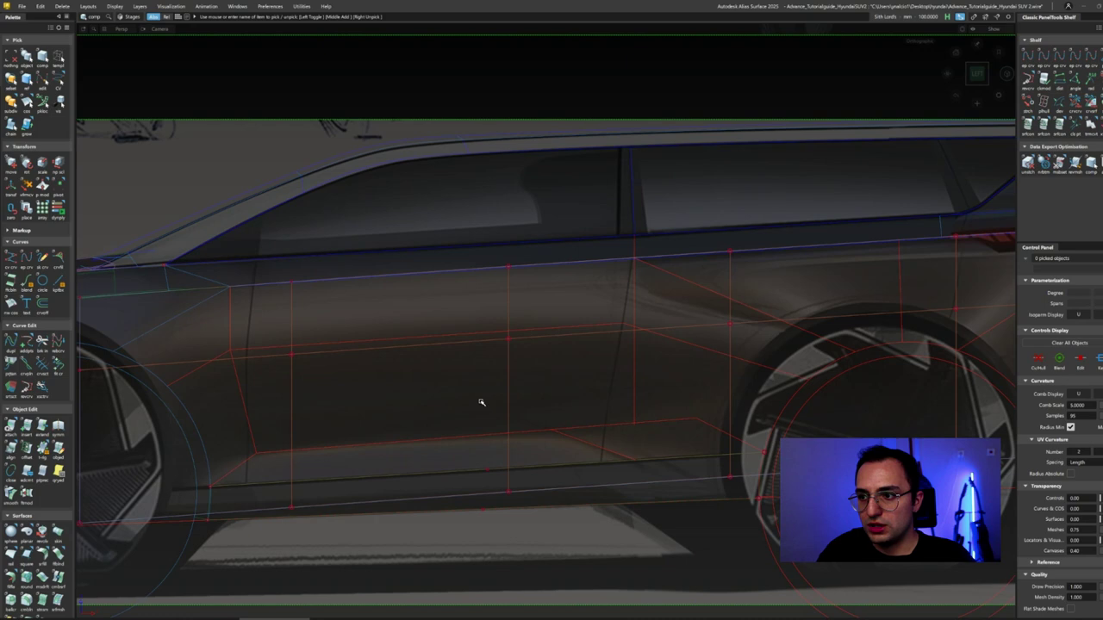
# - Cancel the curve projection and turn shading back on for the surfaces
pyautogui.keyDown('alt'); pyautogui.keyDown('shift'); pyautogui.moveTo(485, 436); pyautogui.dragTo(429, 434, button='right'); pyautogui.keyUp('shift'); pyautogui.keyUp('alt')
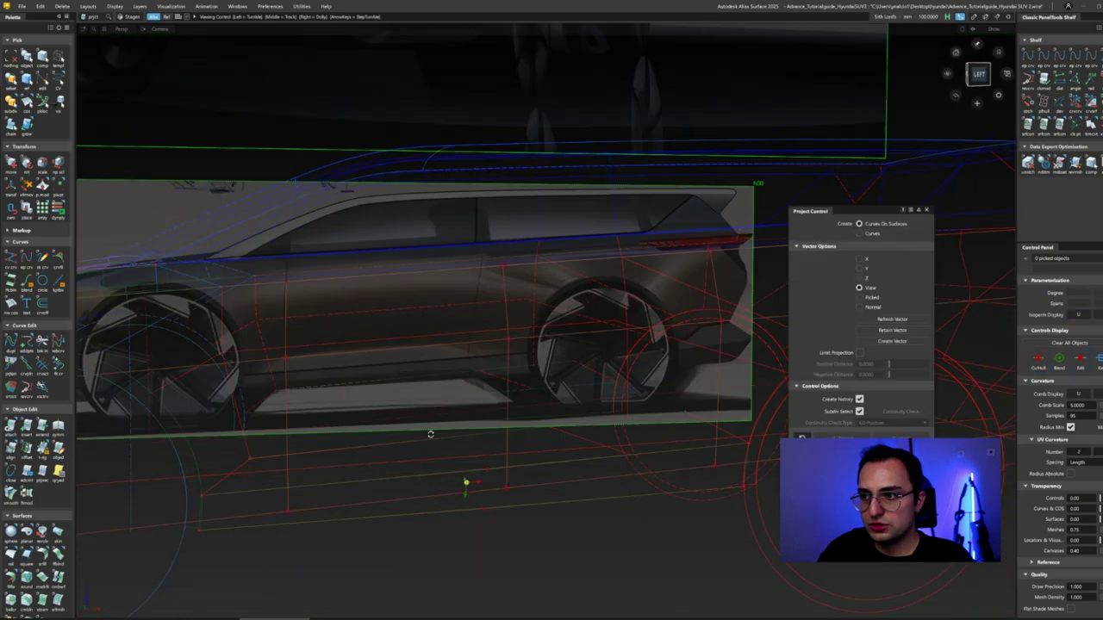
pyautogui.keyDown('alt'); pyautogui.keyDown('shift'); pyautogui.moveTo(430, 433); pyautogui.dragTo(468, 422); pyautogui.keyUp('shift'); pyautogui.keyUp('alt')
pyautogui.press('Escape')
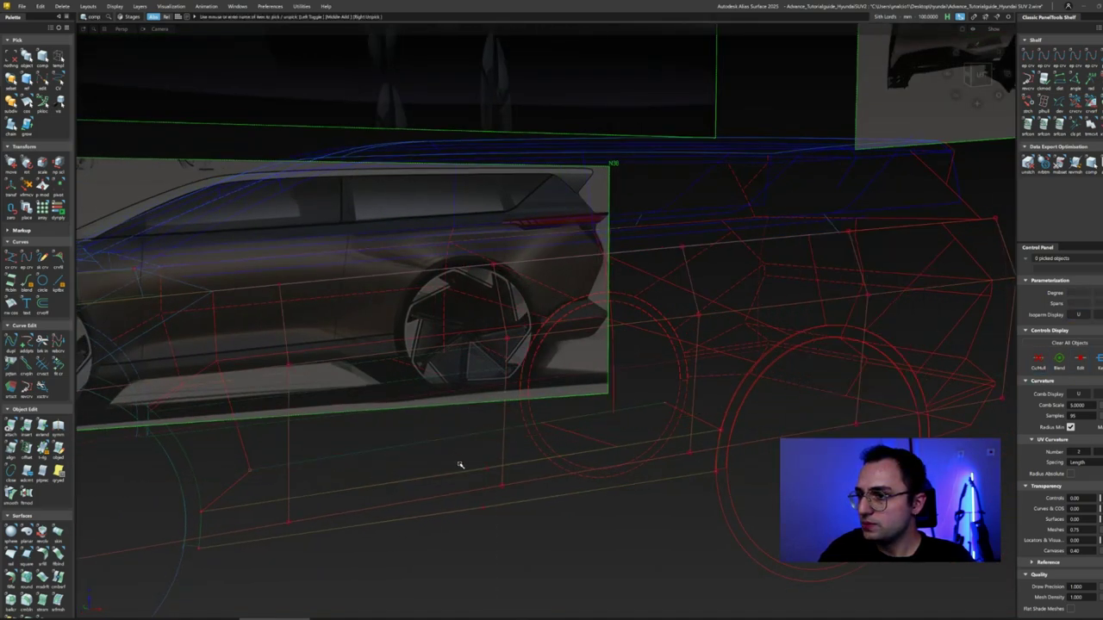
pyautogui.keyDown('ctrl'); pyautogui.keyDown('shift'); pyautogui.click(465, 439); pyautogui.keyUp('shift'); pyautogui.keyUp('ctrl')
# - Open the skin surface options and pick the side body surface near the door
pyautogui.moveTo(473, 544)
pyautogui.keyDown('ctrl'); pyautogui.keyDown('shift'); pyautogui.mouseDown()
pyautogui.moveTo(431, 456)
pyautogui.moveTo(721, 418)
pyautogui.moveTo(418, 381)
pyautogui.moveTo(691, 386)
pyautogui.moveTo(877, 371)
pyautogui.moveTo(516, 413)
pyautogui.moveTo(443, 473)
pyautogui.moveTo(315, 451)
pyautogui.moveTo(534, 437)
pyautogui.moveTo(522, 444)
pyautogui.mouseUp(); pyautogui.keyUp('shift'); pyautogui.keyUp('ctrl')
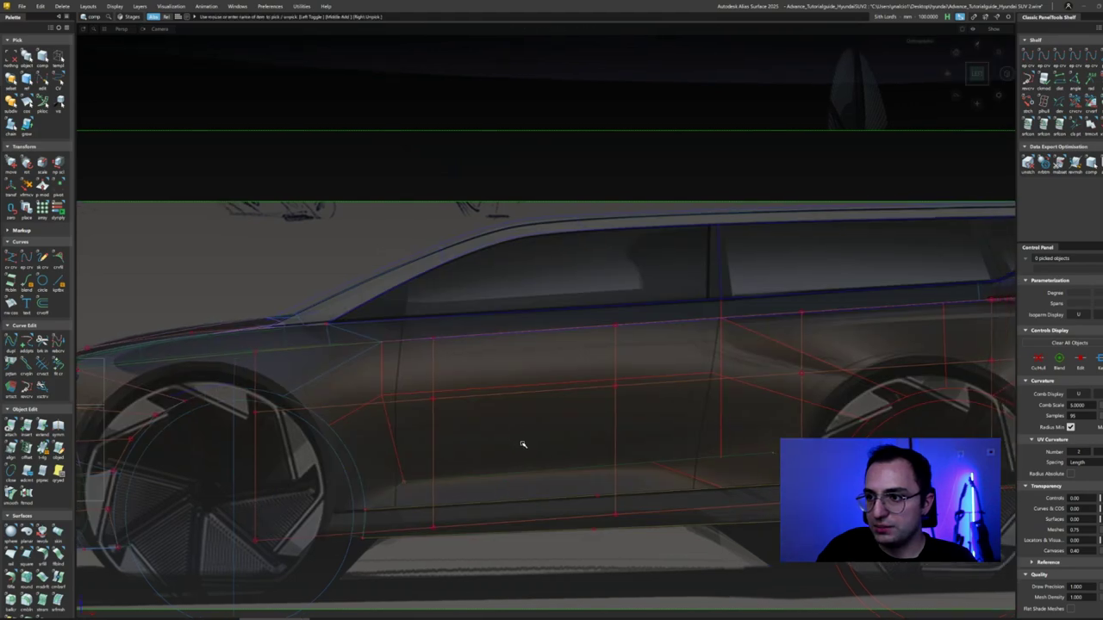
pyautogui.keyDown('alt'); pyautogui.keyDown('shift'); pyautogui.moveTo(573, 472); pyautogui.dragTo(770, 455); pyautogui.keyUp('shift'); pyautogui.keyUp('alt')
pyautogui.click(546, 479)
pyautogui.scroll(5, 770, 455)
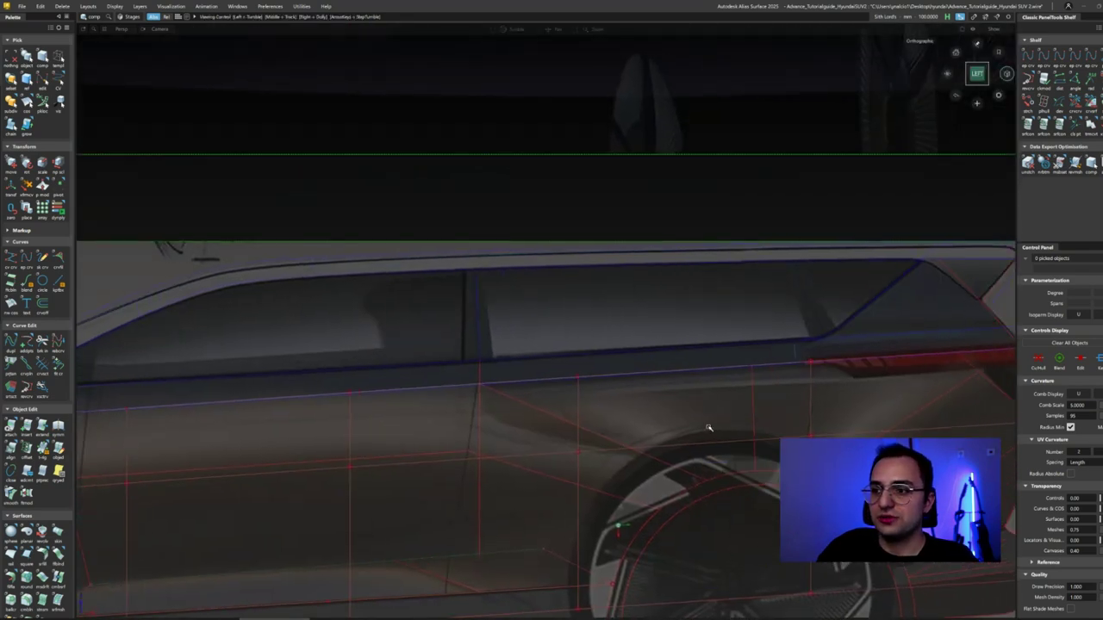
pyautogui.keyDown('alt'); pyautogui.keyDown('shift'); pyautogui.moveTo(708, 428); pyautogui.dragTo(645, 430, button='right'); pyautogui.keyUp('shift'); pyautogui.keyUp('alt')
# - Open projection settings for the side surface and inspect it around the door and wheel
pyautogui.press('p')
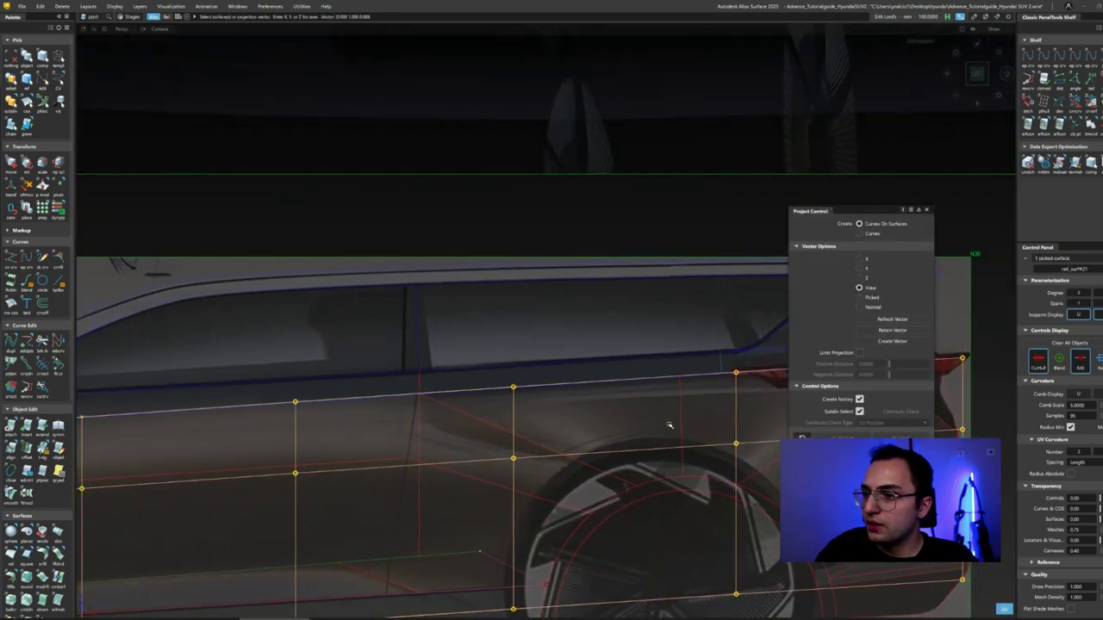
pyautogui.keyDown('alt'); pyautogui.keyDown('shift'); pyautogui.moveTo(667, 438); pyautogui.dragTo(694, 435); pyautogui.keyUp('shift'); pyautogui.keyUp('alt')
pyautogui.moveTo(621, 345)
pyautogui.keyDown('alt'); pyautogui.keyDown('shift'); pyautogui.mouseDown(button='right')
pyautogui.moveTo(593, 320)
pyautogui.moveTo(601, 348)
pyautogui.moveTo(620, 298)
pyautogui.moveTo(715, 515)
pyautogui.moveTo(672, 430)
pyautogui.moveTo(706, 449)
pyautogui.moveTo(485, 415)
pyautogui.mouseUp(button='right'); pyautogui.keyUp('shift'); pyautogui.keyUp('alt')
pyautogui.moveTo(656, 450)
pyautogui.keyDown('alt'); pyautogui.keyDown('shift'); pyautogui.mouseDown(button='right')
pyautogui.moveTo(492, 524)
pyautogui.moveTo(534, 500)
pyautogui.mouseUp(button='right'); pyautogui.keyUp('shift'); pyautogui.keyUp('alt')
pyautogui.keyDown('alt'); pyautogui.keyDown('shift'); pyautogui.moveTo(534, 500); pyautogui.dragTo(620, 457); pyautogui.keyUp('shift'); pyautogui.keyUp('alt')
pyautogui.keyDown('alt'); pyautogui.keyDown('shift'); pyautogui.moveTo(620, 457); pyautogui.dragTo(639, 439, button='right'); pyautogui.keyUp('shift'); pyautogui.keyUp('alt')
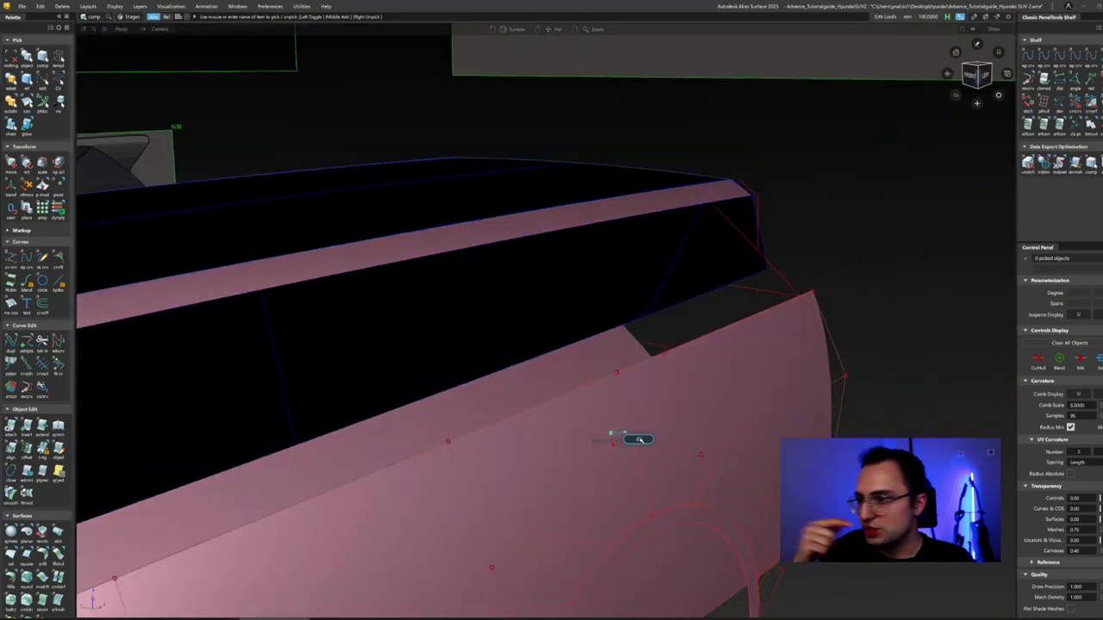
# - Return to the orthographic Left view with the side surfaces shown as wireframe
pyautogui.moveTo(612, 434)
pyautogui.keyDown('alt'); pyautogui.keyDown('shift'); pyautogui.mouseDown()
pyautogui.moveTo(640, 457)
pyautogui.moveTo(623, 440)
pyautogui.moveTo(617, 473)
pyautogui.moveTo(607, 454)
pyautogui.moveTo(730, 388)
pyautogui.moveTo(461, 555)
pyautogui.mouseUp(); pyautogui.keyUp('shift'); pyautogui.keyUp('alt')
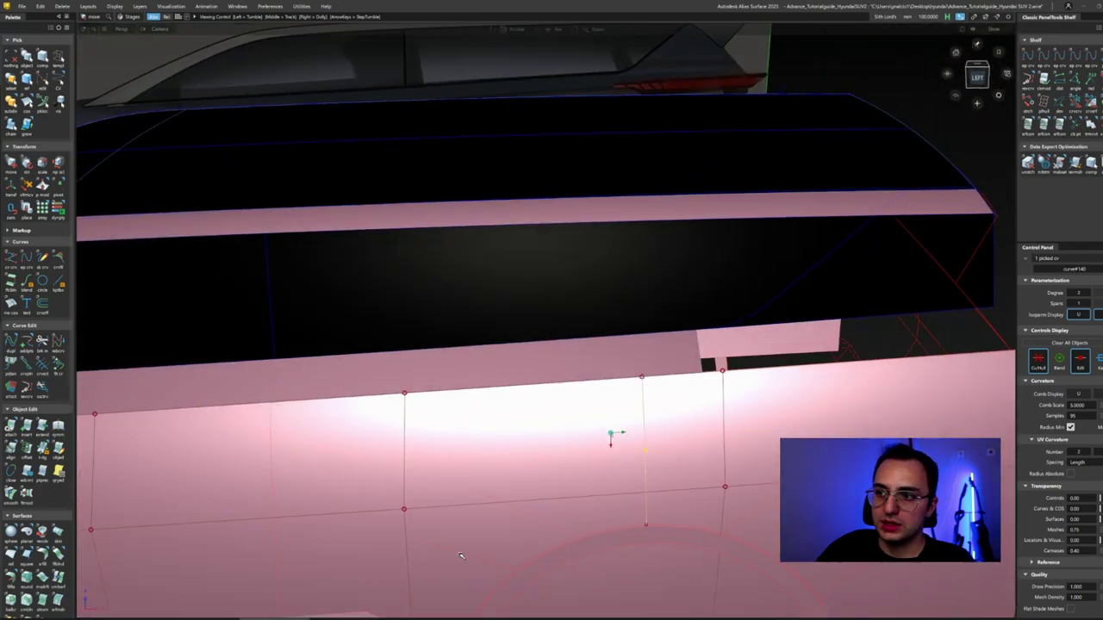
pyautogui.keyDown('alt'); pyautogui.keyDown('shift'); pyautogui.moveTo(500, 506); pyautogui.dragTo(493, 501, button='right'); pyautogui.keyUp('shift'); pyautogui.keyUp('alt')
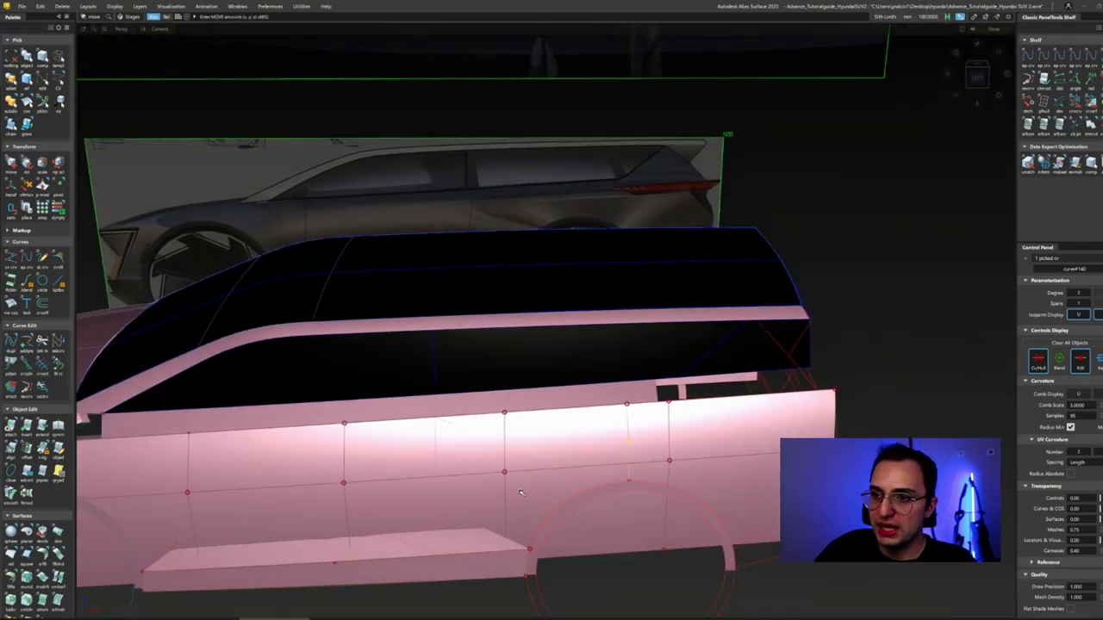
pyautogui.moveTo(515, 469)
pyautogui.keyDown('alt'); pyautogui.keyDown('shift'); pyautogui.mouseDown()
pyautogui.moveTo(574, 420)
pyautogui.moveTo(546, 436)
pyautogui.moveTo(564, 420)
pyautogui.mouseUp(); pyautogui.keyUp('shift'); pyautogui.keyUp('alt')
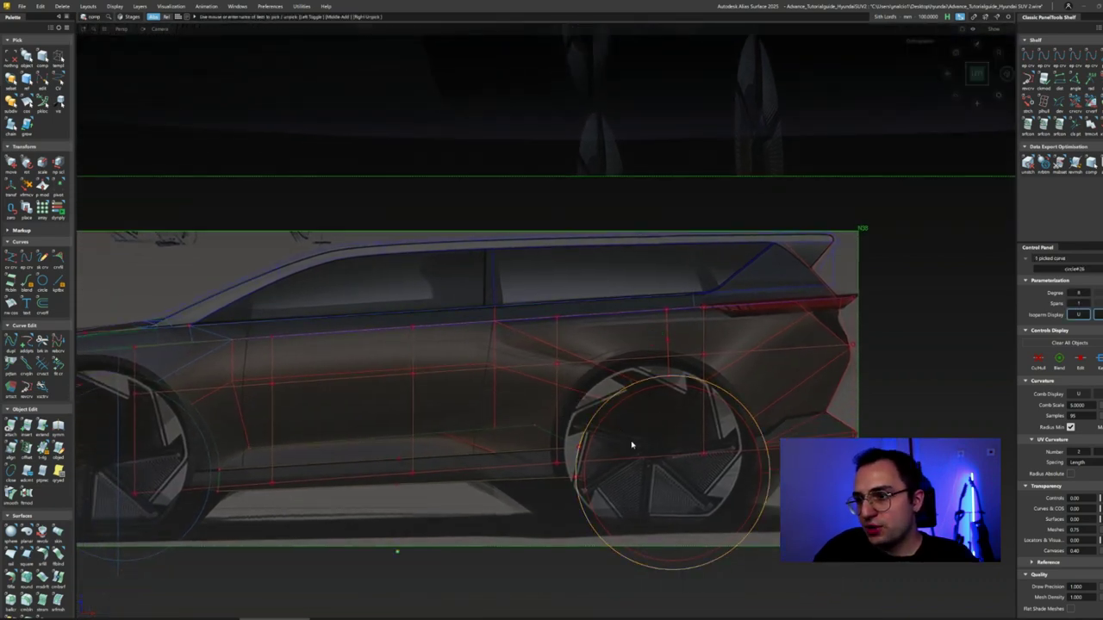
# - Scale the rear wheel-arch circle larger, reset its pivot and move it over the rear arch
pyautogui.keyDown('ctrl'); pyautogui.keyDown('shift'); pyautogui.moveTo(631, 442); pyautogui.dragTo(520, 551, button='right'); pyautogui.keyUp('shift'); pyautogui.keyUp('ctrl')
pyautogui.moveTo(520, 551); pyautogui.dragTo(749, 420)
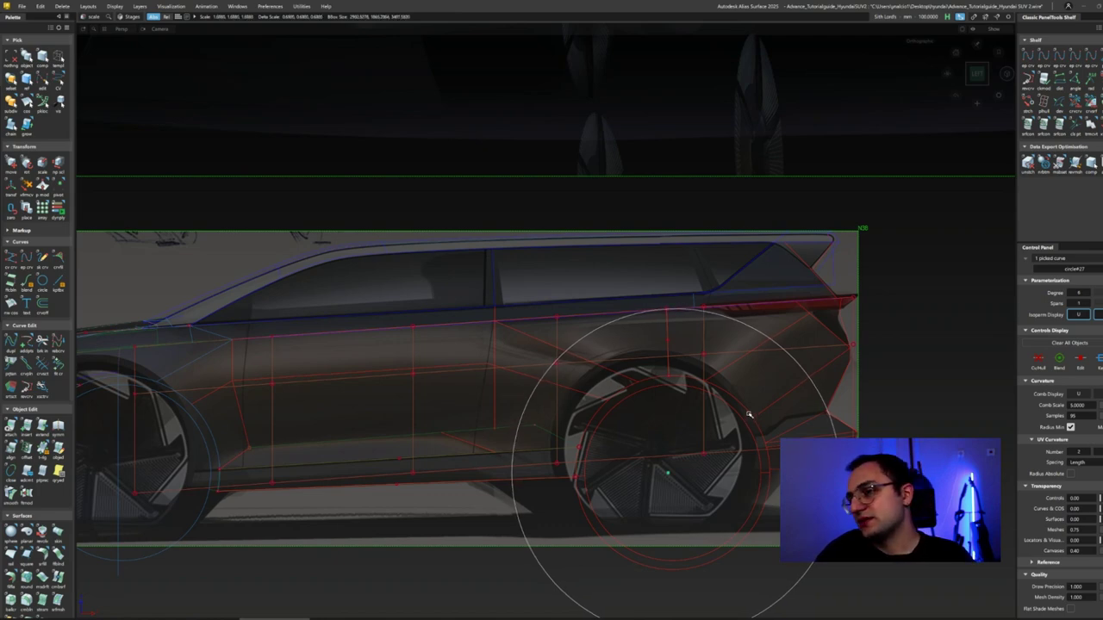
pyautogui.keyDown('ctrl'); pyautogui.keyDown('shift'); pyautogui.moveTo(643, 344); pyautogui.dragTo(599, 337, button='right'); pyautogui.keyUp('shift'); pyautogui.keyUp('ctrl')
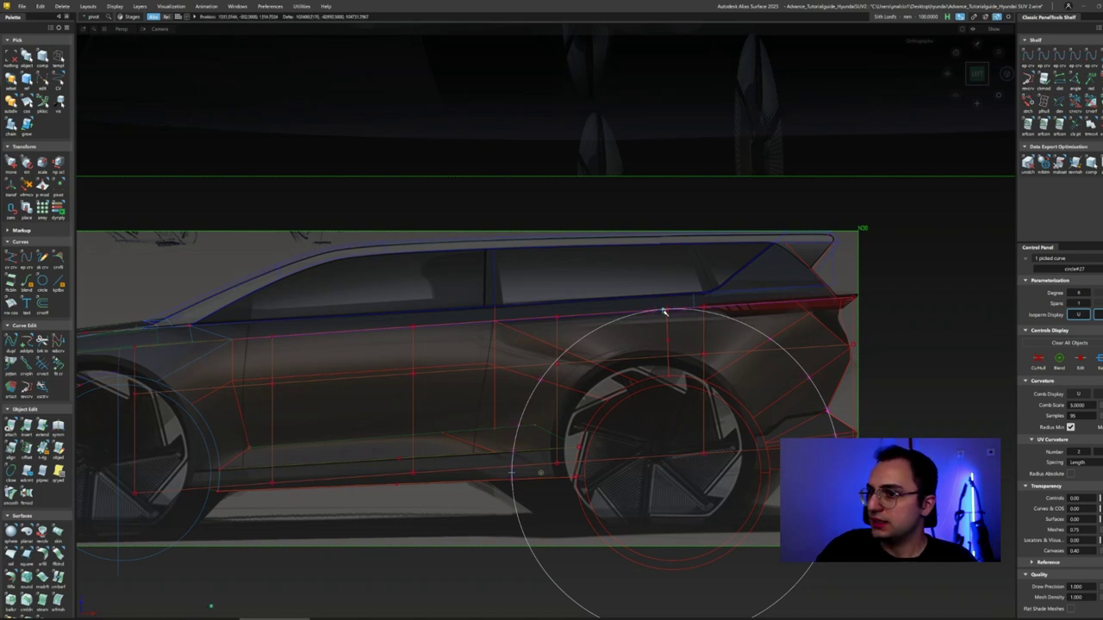
pyautogui.moveTo(677, 312); pyautogui.dragTo(664, 313)
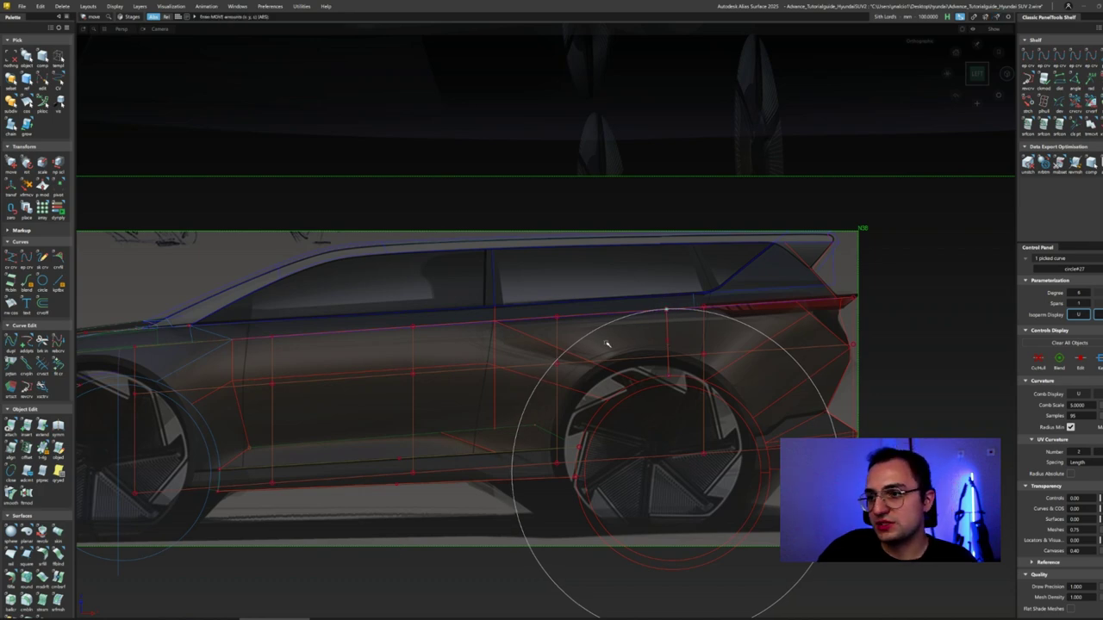
# - Extend the lower door curve after removing its construction history
pyautogui.press('e')
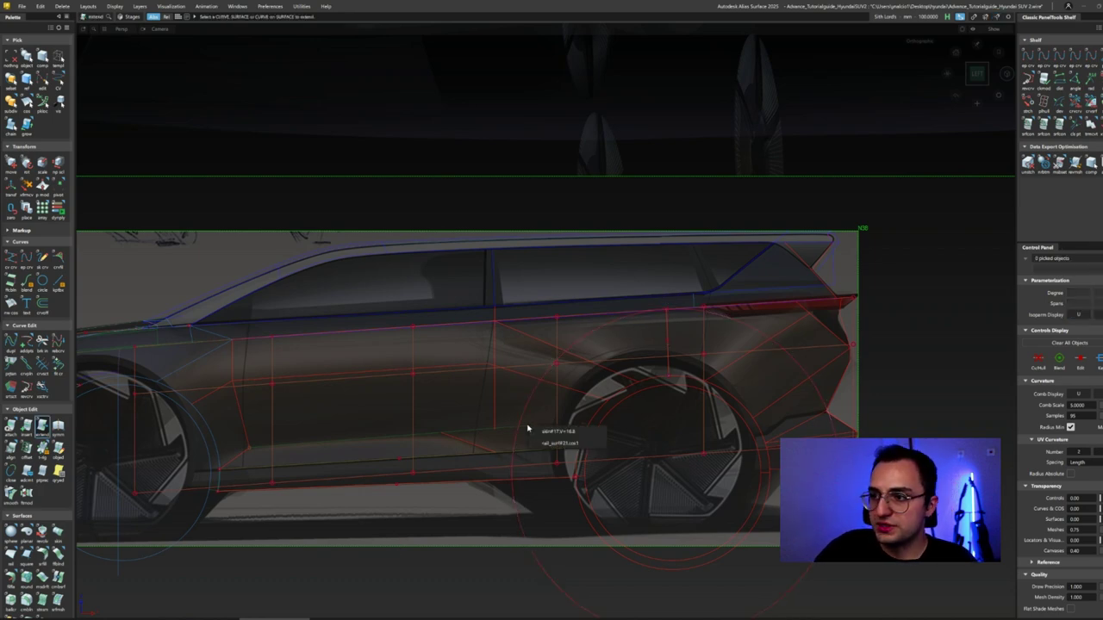
pyautogui.click(552, 442)
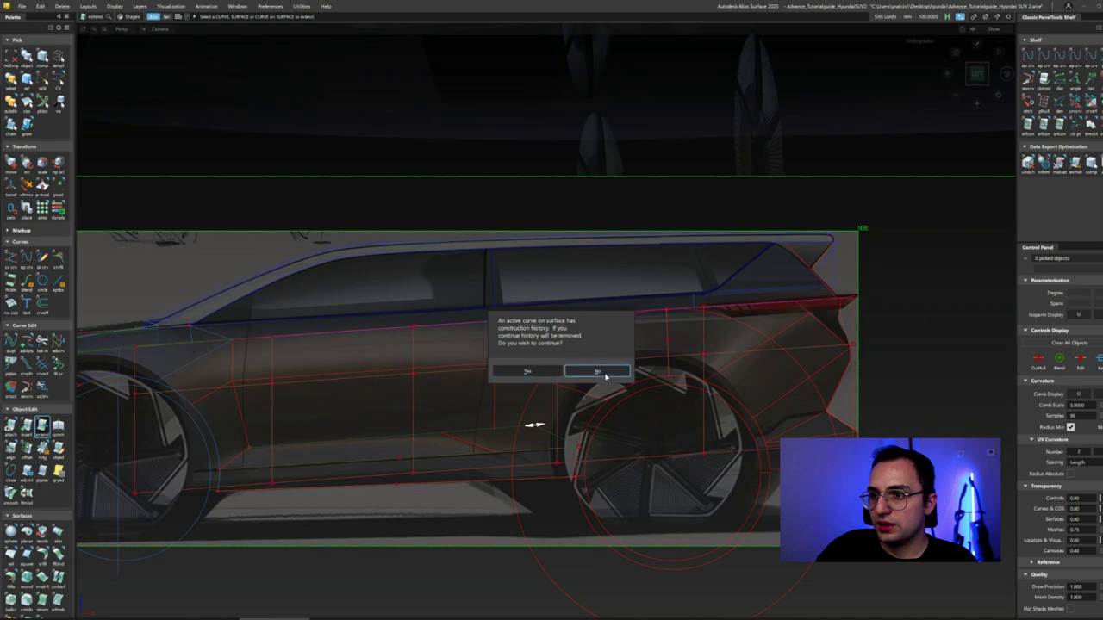
pyautogui.click(597, 371)
pyautogui.click(542, 432)
pyautogui.press('Return')
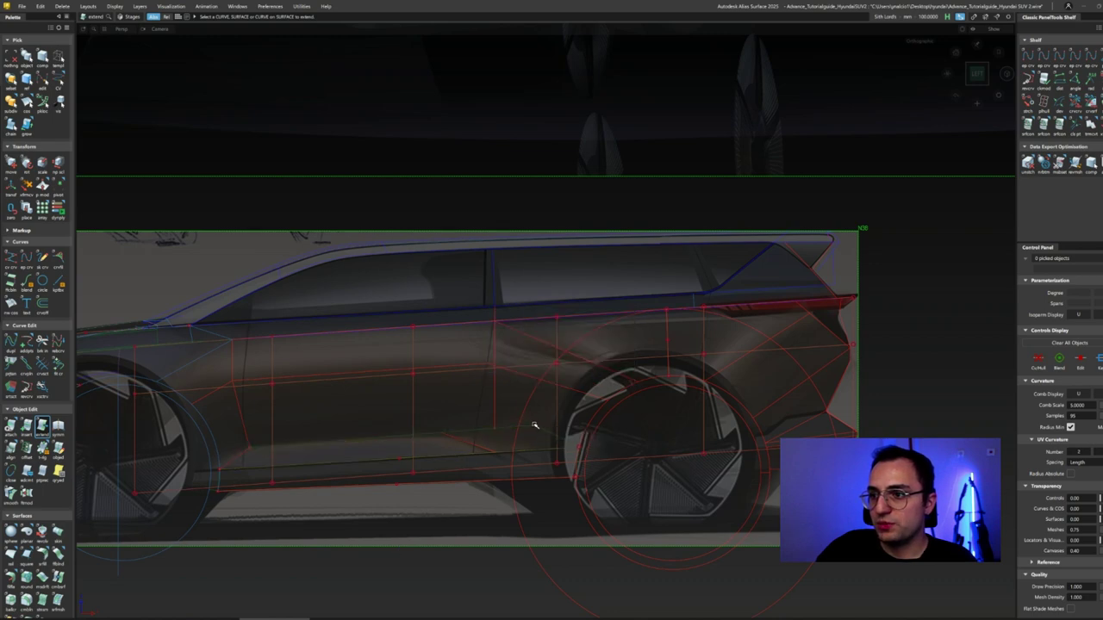
pyautogui.press('Return')
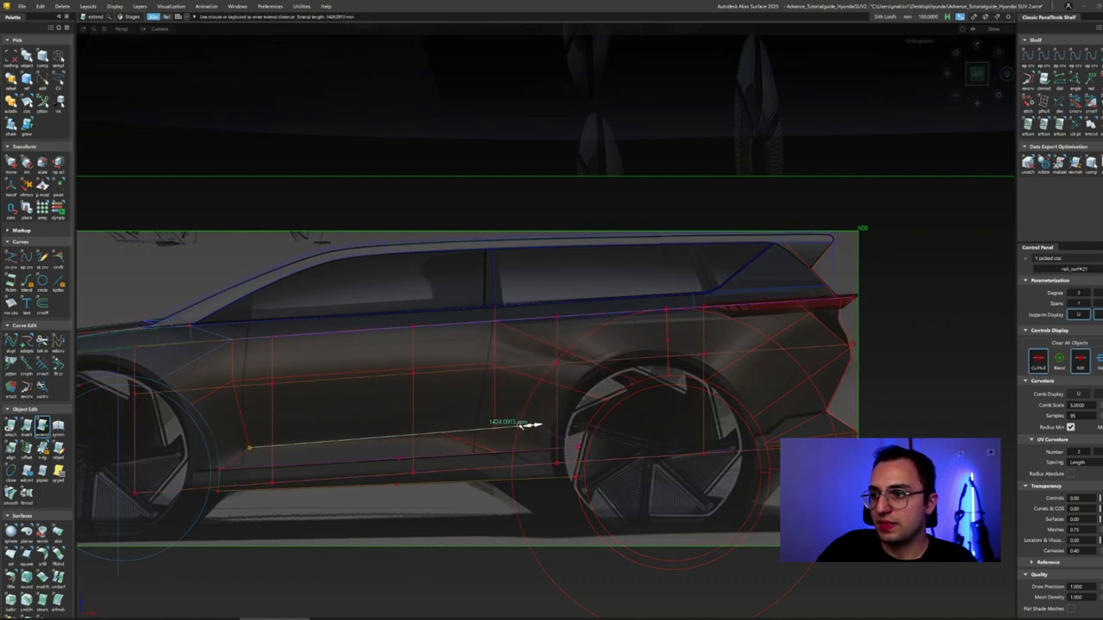
pyautogui.click(508, 441)
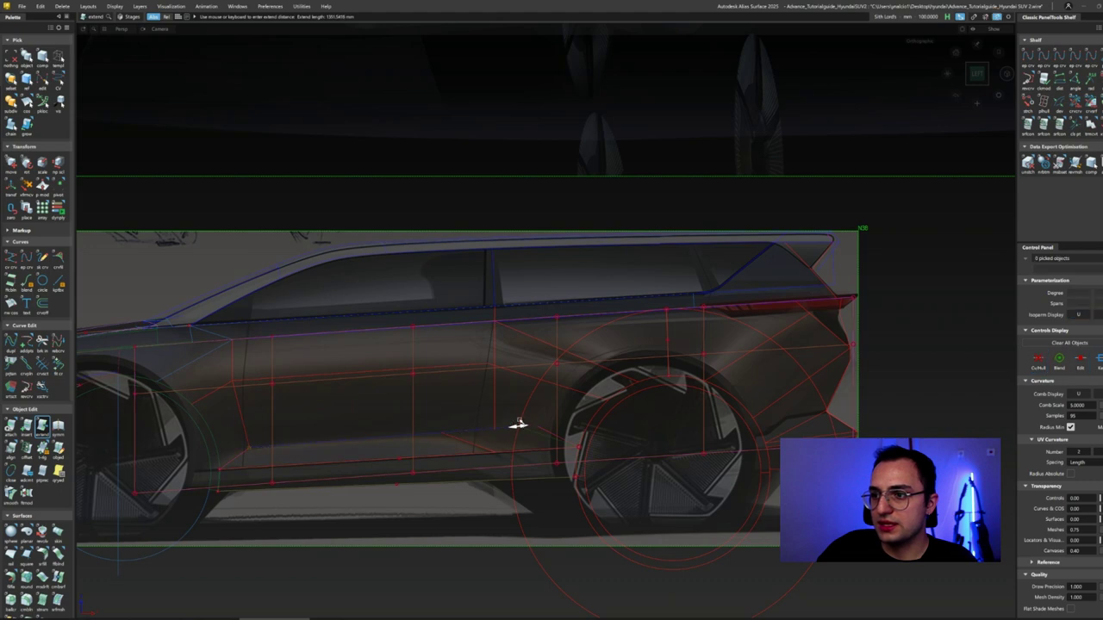
# - Project the extended door curve onto the side body surface
pyautogui.scroll(2, 517, 433)
pyautogui.click(502, 408)
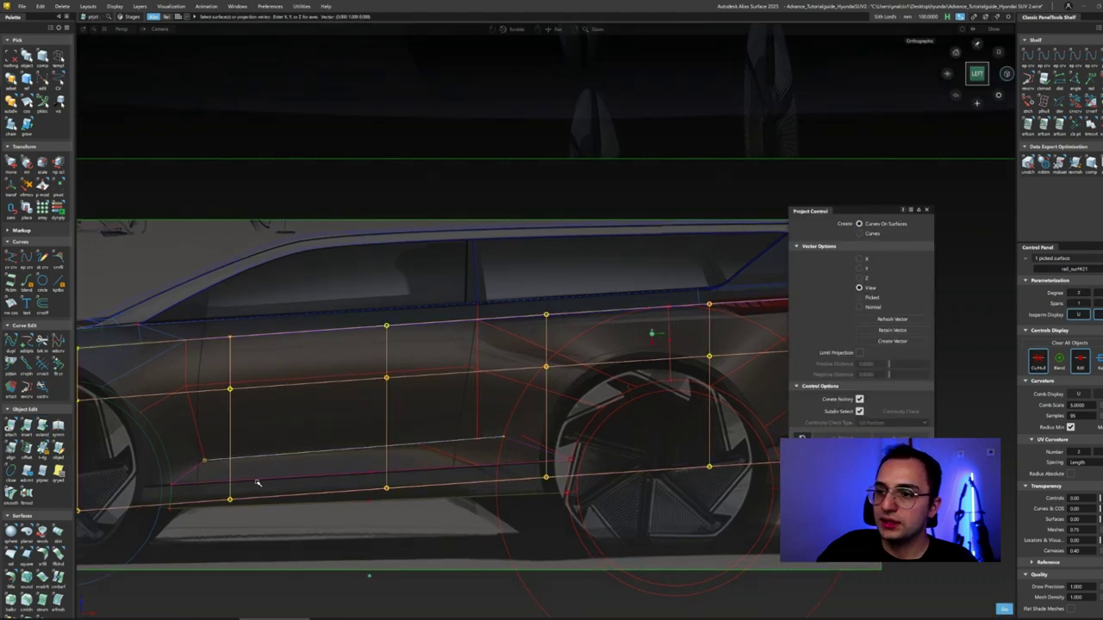
pyautogui.click(387, 474)
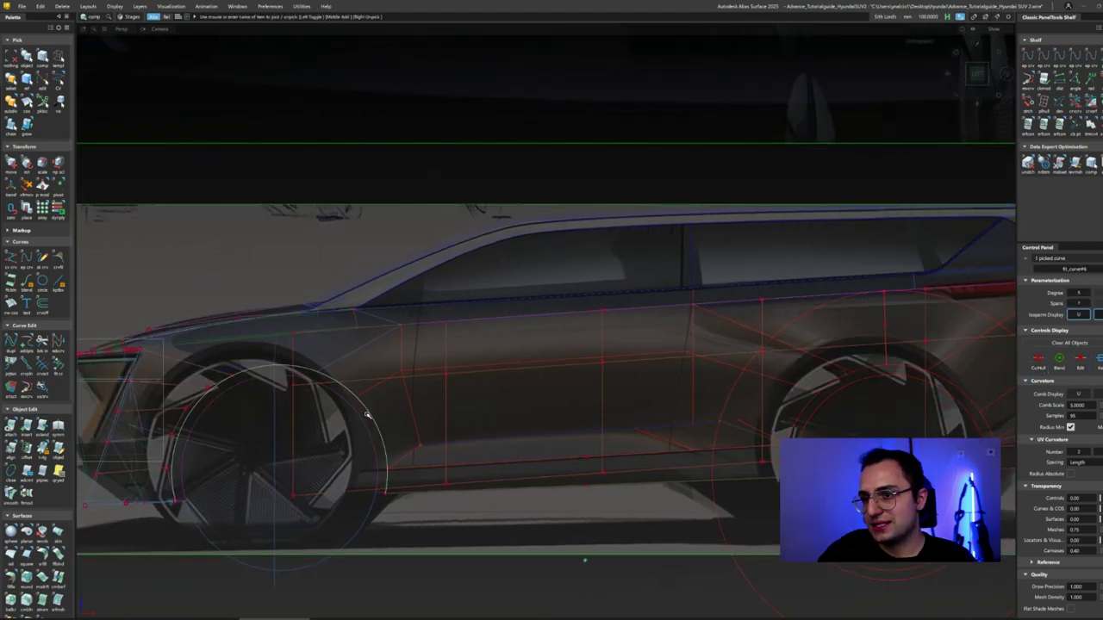
# - Pick the front wheel-arch curve, try scaling it, then undo the enlargement
pyautogui.keyDown('ctrl'); pyautogui.keyDown('shift'); pyautogui.moveTo(440, 480); pyautogui.dragTo(441, 588); pyautogui.keyUp('shift'); pyautogui.keyUp('ctrl')
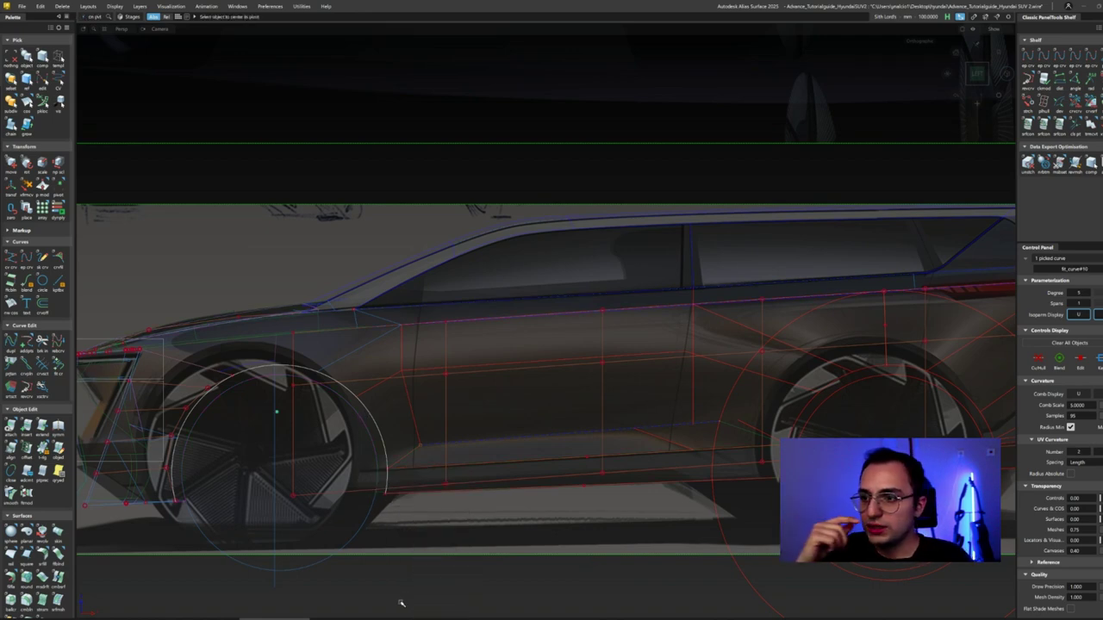
pyautogui.click(376, 431)
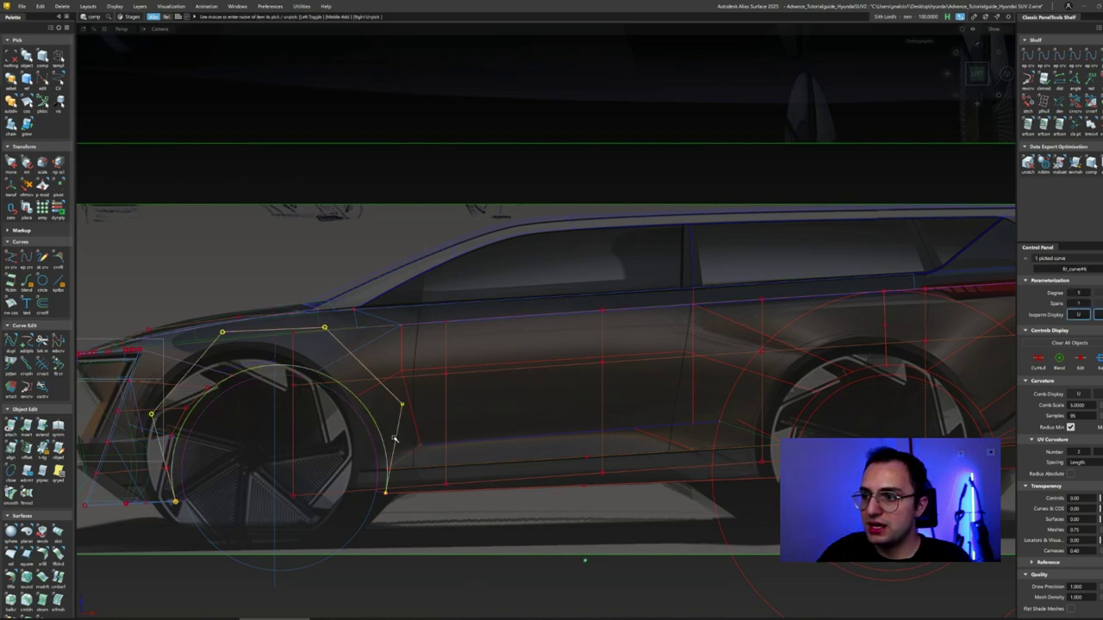
pyautogui.keyDown('ctrl'); pyautogui.keyDown('shift'); pyautogui.click(417, 450); pyautogui.keyUp('shift'); pyautogui.keyUp('ctrl')
pyautogui.keyDown('ctrl'); pyautogui.keyDown('shift'); pyautogui.moveTo(417, 448); pyautogui.dragTo(419, 446); pyautogui.keyUp('shift'); pyautogui.keyUp('ctrl')
pyautogui.moveTo(421, 529)
pyautogui.keyDown('ctrl'); pyautogui.keyDown('shift'); pyautogui.mouseDown()
pyautogui.moveTo(437, 534)
pyautogui.moveTo(471, 485)
pyautogui.moveTo(465, 491)
pyautogui.mouseUp(); pyautogui.keyUp('shift'); pyautogui.keyUp('ctrl')
pyautogui.hotkey('ctrl', 'z')
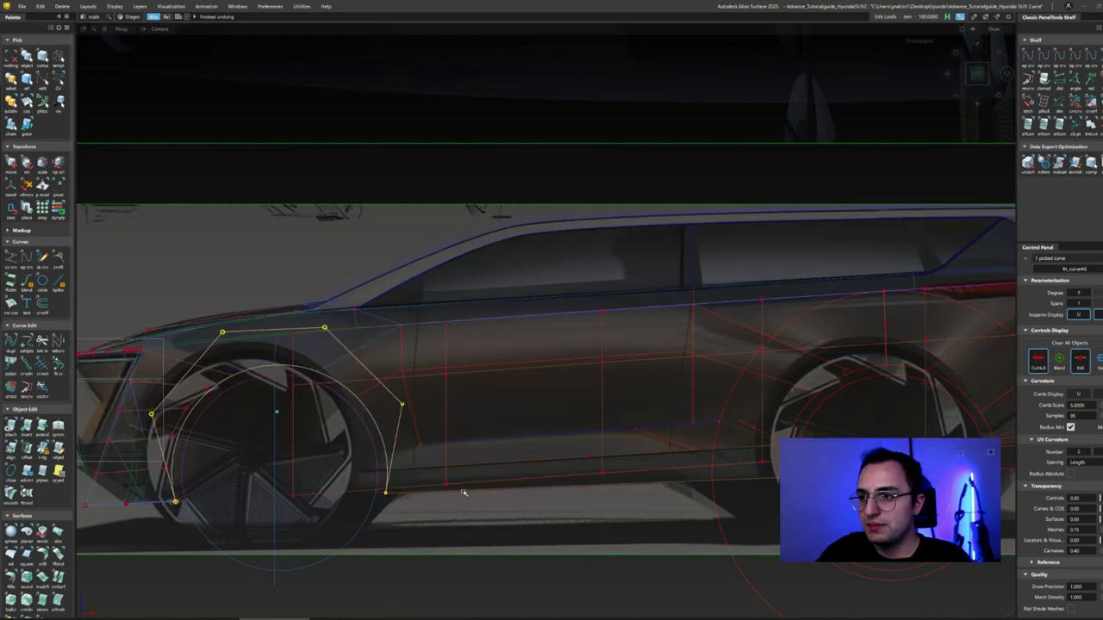
# - Scale the front arch curve larger and raise it above the front wheel
pyautogui.keyDown('ctrl'); pyautogui.keyDown('shift'); pyautogui.moveTo(406, 458); pyautogui.dragTo(461, 560); pyautogui.keyUp('shift'); pyautogui.keyUp('ctrl')
pyautogui.click(417, 456)
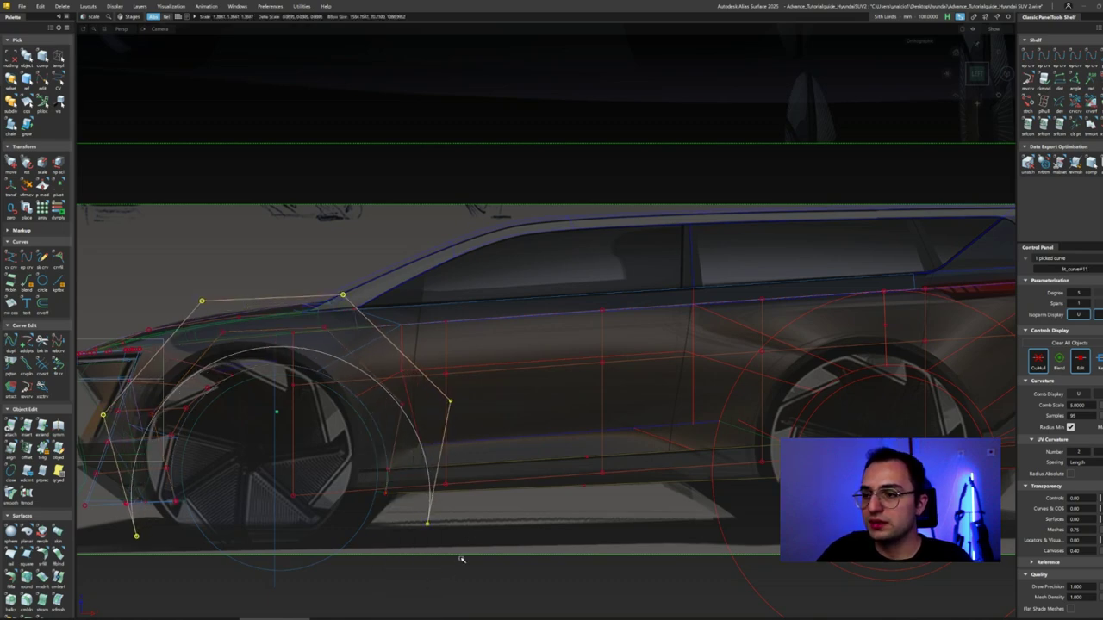
pyautogui.press('m')
pyautogui.moveTo(462, 580); pyautogui.dragTo(438, 557, button='right')
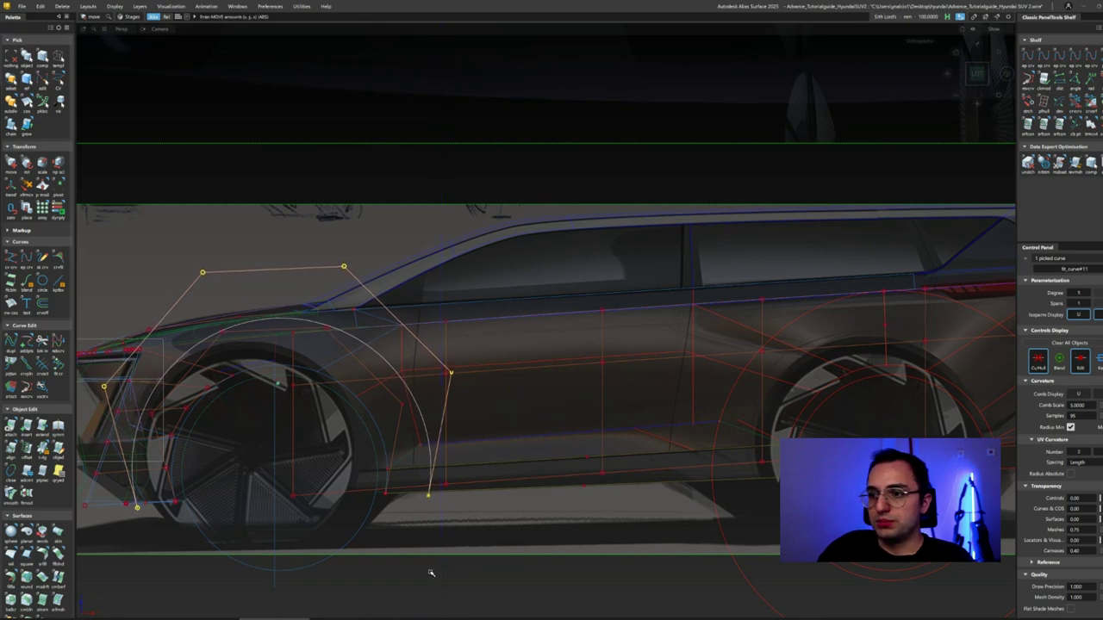
pyautogui.press('e')
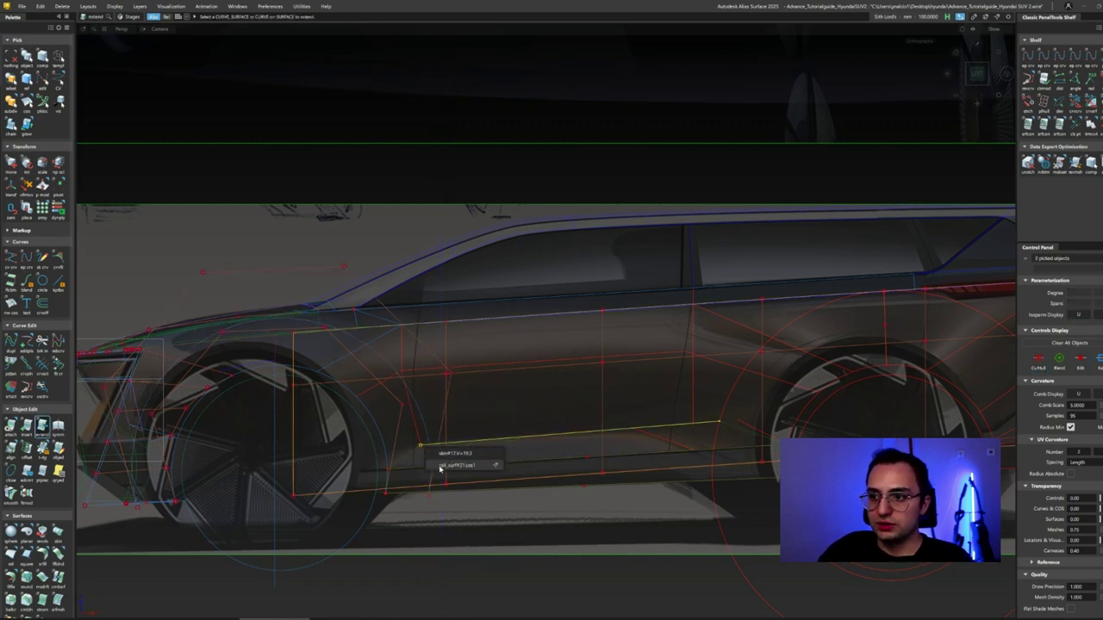
# - Lengthen the lower door curve toward the front wheel arch
pyautogui.click(422, 443)
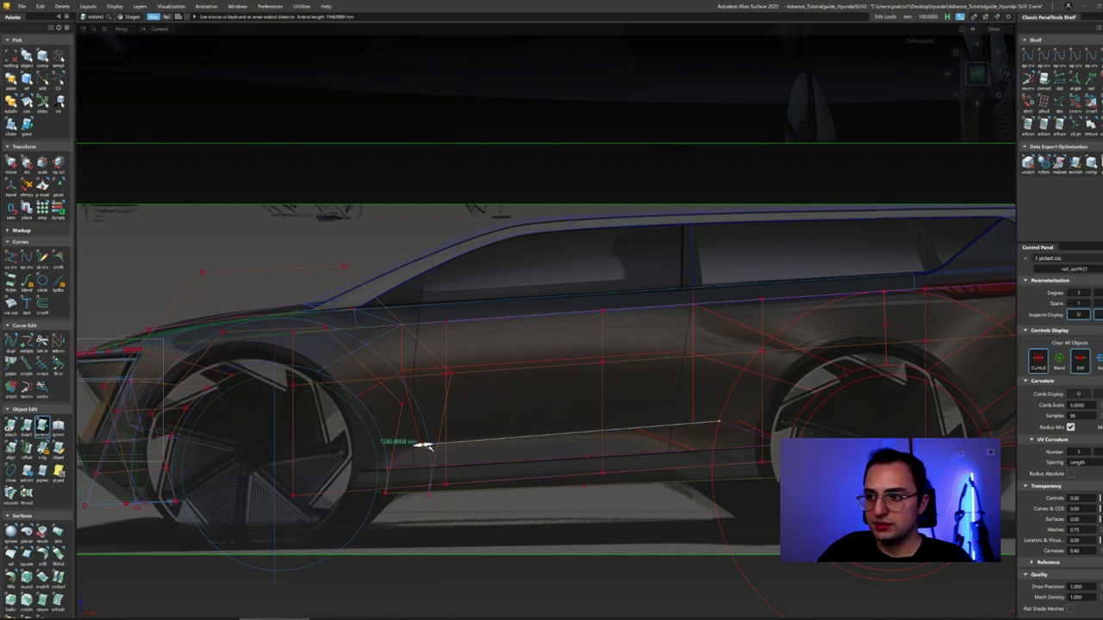
pyautogui.scroll(6, 427, 440)
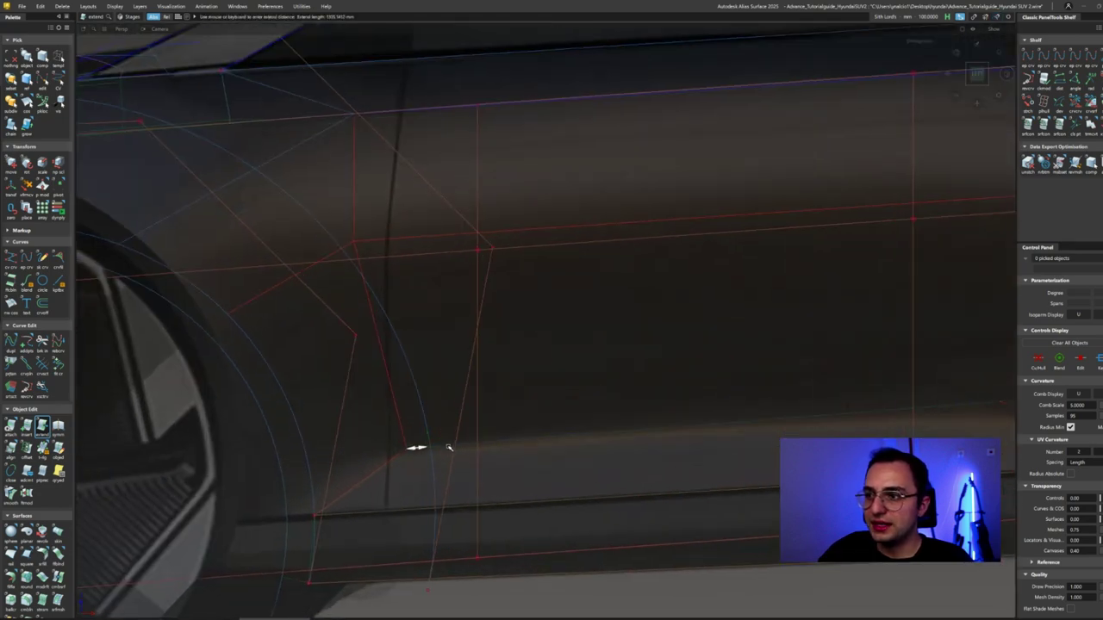
pyautogui.moveTo(442, 442); pyautogui.dragTo(464, 434)
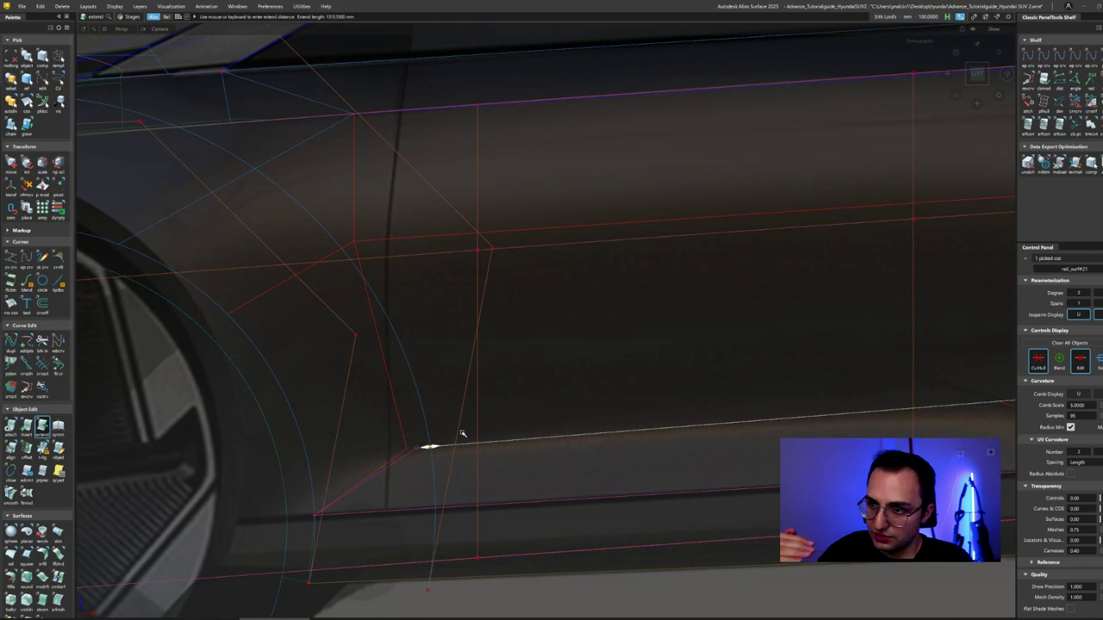
pyautogui.scroll(-8, 462, 434)
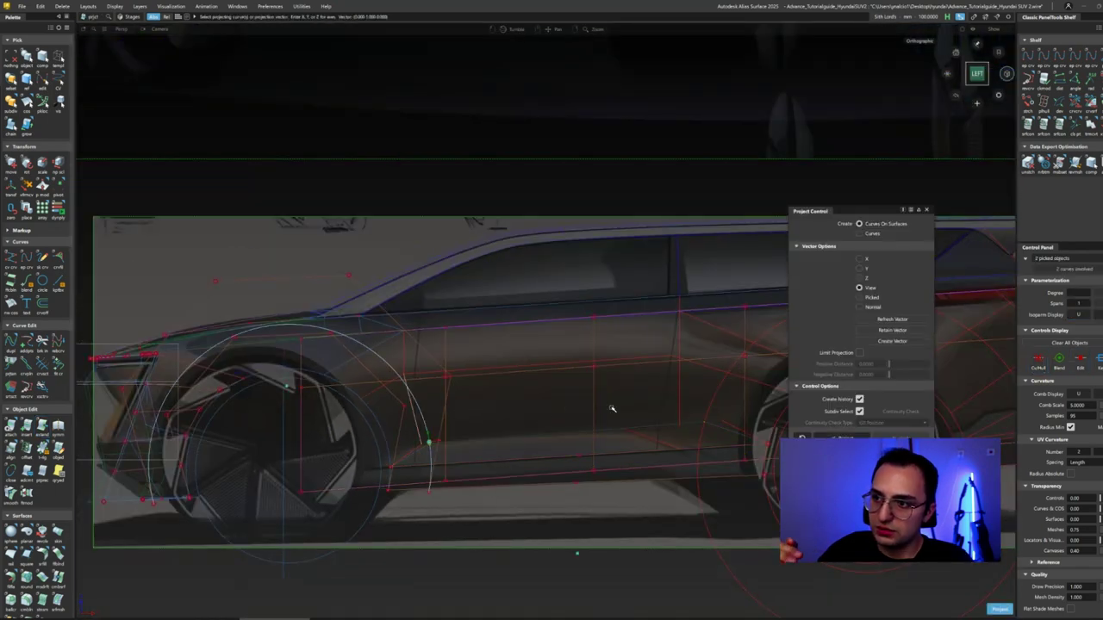
# - Project the two wheel-arch curves onto the body side surfaces and extend the arch curve's end
pyautogui.click(719, 392)
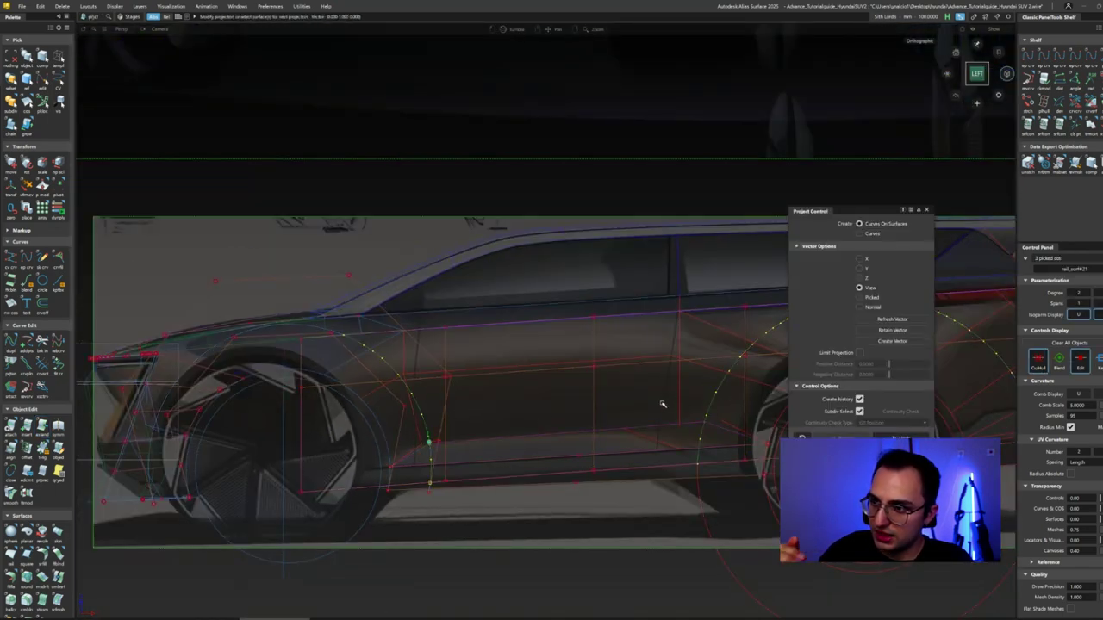
pyautogui.click(589, 431)
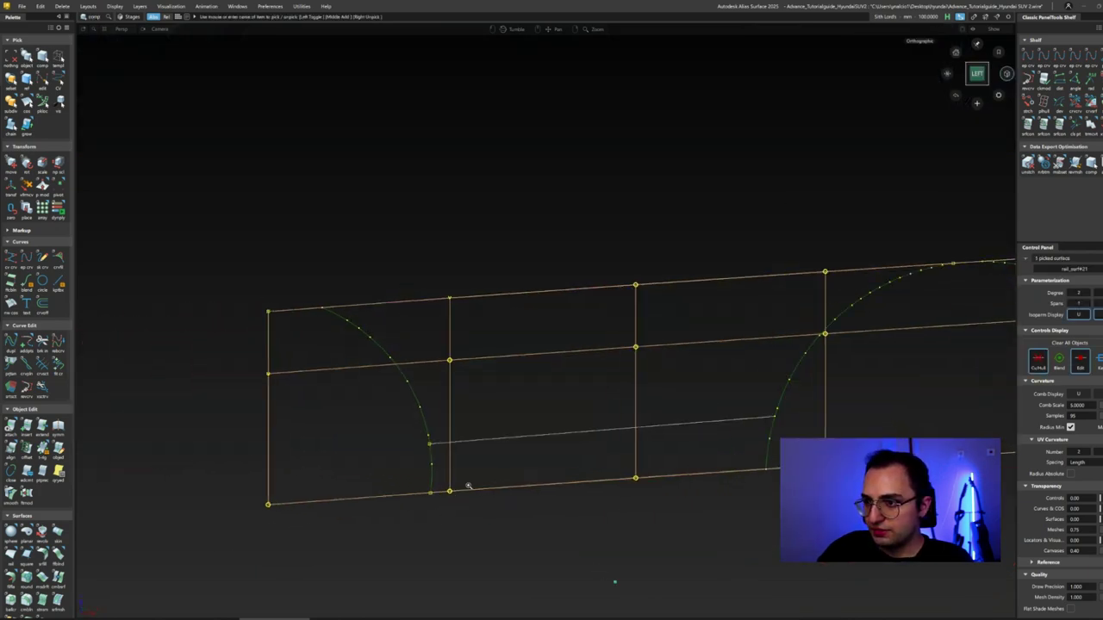
pyautogui.scroll(5, 431, 444)
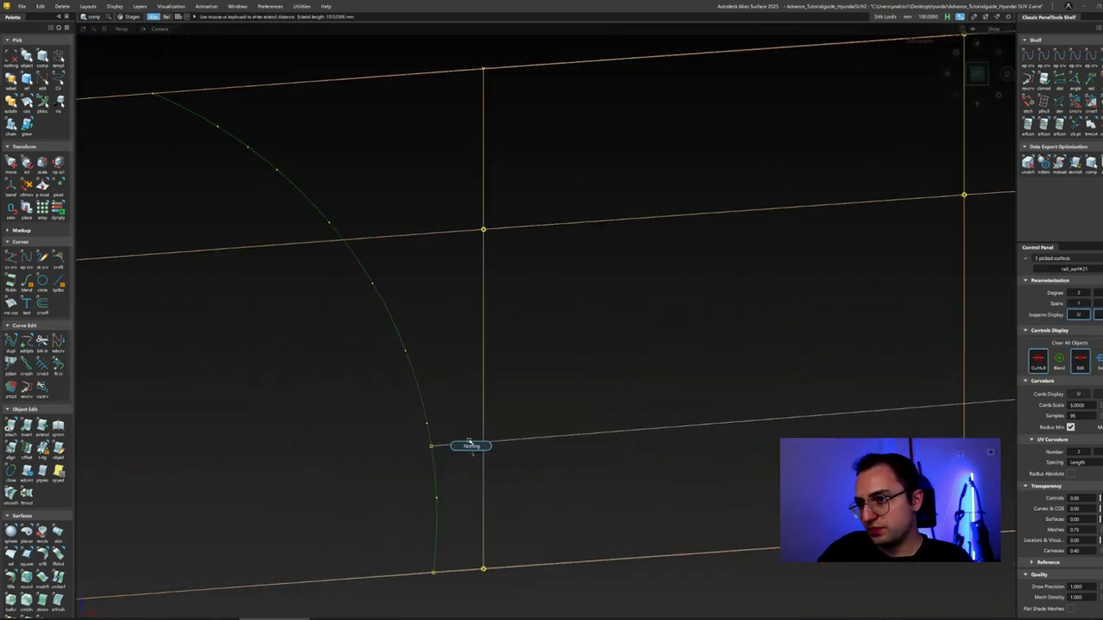
pyautogui.press('e')
pyautogui.keyDown('alt'); pyautogui.keyDown('shift'); pyautogui.moveTo(431, 445); pyautogui.dragTo(726, 482, button='middle'); pyautogui.keyUp('shift'); pyautogui.keyUp('alt')
# - Trim the front and rear wheel-opening regions out of the side panel
pyautogui.press('t')
pyautogui.moveTo(764, 456)
pyautogui.keyDown('alt'); pyautogui.keyDown('shift'); pyautogui.mouseDown()
pyautogui.moveTo(732, 439)
pyautogui.moveTo(598, 453)
pyautogui.moveTo(464, 427)
pyautogui.mouseUp(); pyautogui.keyUp('shift'); pyautogui.keyUp('alt')
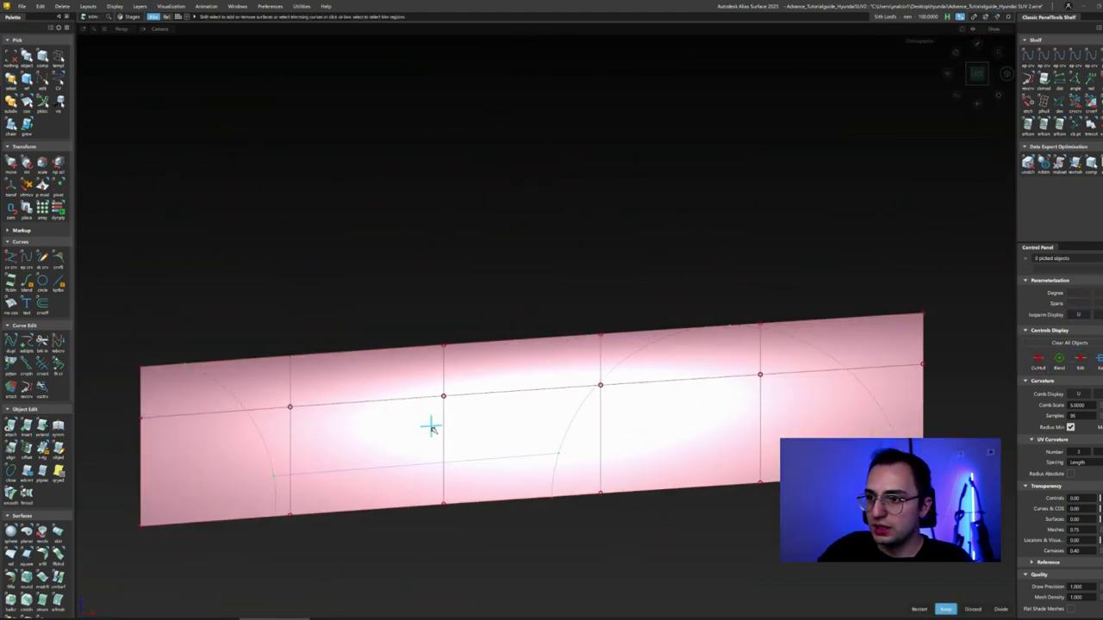
pyautogui.scroll(-6, 431, 428)
pyautogui.keyDown('alt'); pyautogui.keyDown('shift'); pyautogui.moveTo(373, 438); pyautogui.dragTo(327, 478); pyautogui.keyUp('shift'); pyautogui.keyUp('alt')
pyautogui.scroll(4, 349, 490)
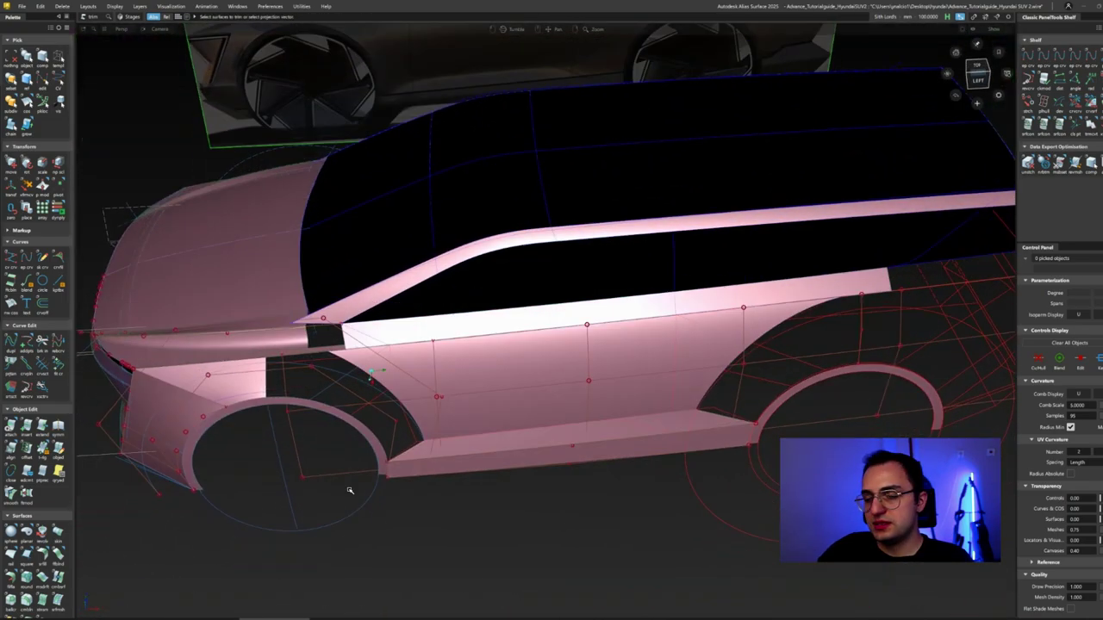
pyautogui.scroll(3, 350, 490)
pyautogui.keyDown('alt'); pyautogui.keyDown('shift'); pyautogui.moveTo(382, 406); pyautogui.dragTo(500, 428); pyautogui.keyUp('shift'); pyautogui.keyUp('alt')
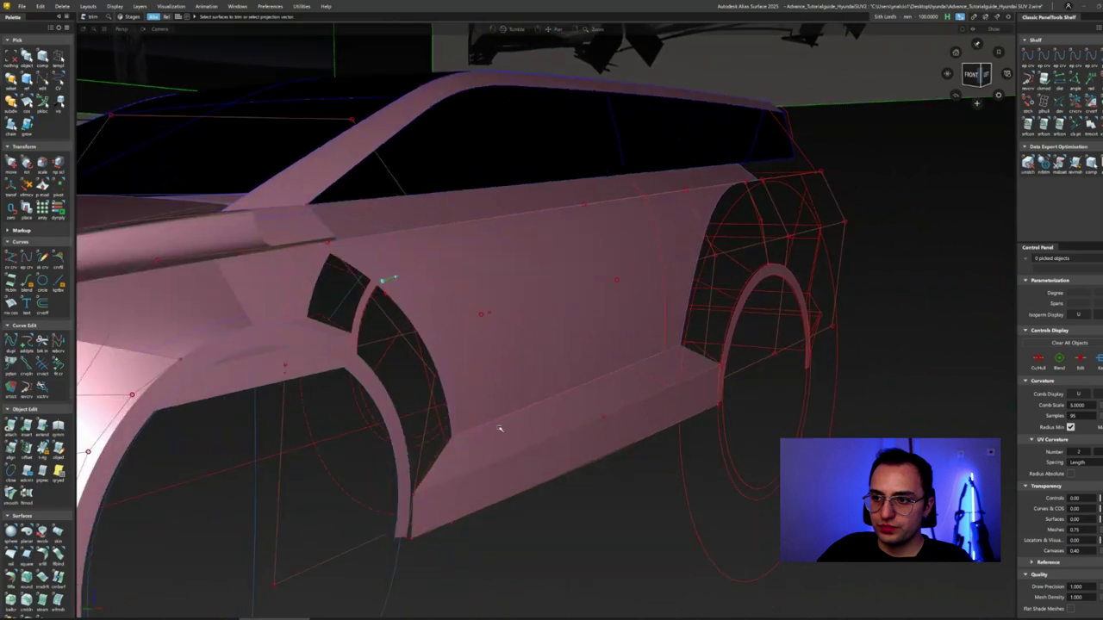
pyautogui.keyDown('alt'); pyautogui.keyDown('shift'); pyautogui.moveTo(413, 528); pyautogui.dragTo(447, 500); pyautogui.keyUp('shift'); pyautogui.keyUp('alt')
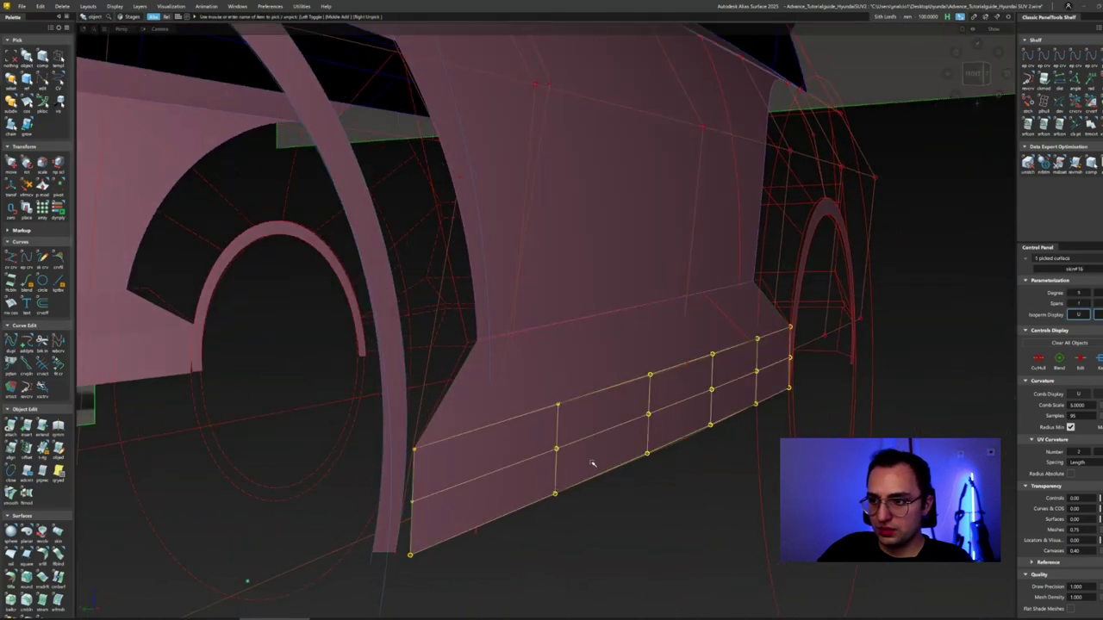
# - Align the sill panel's first end edge to the adjacent wheel-arch edge
pyautogui.click(430, 502)
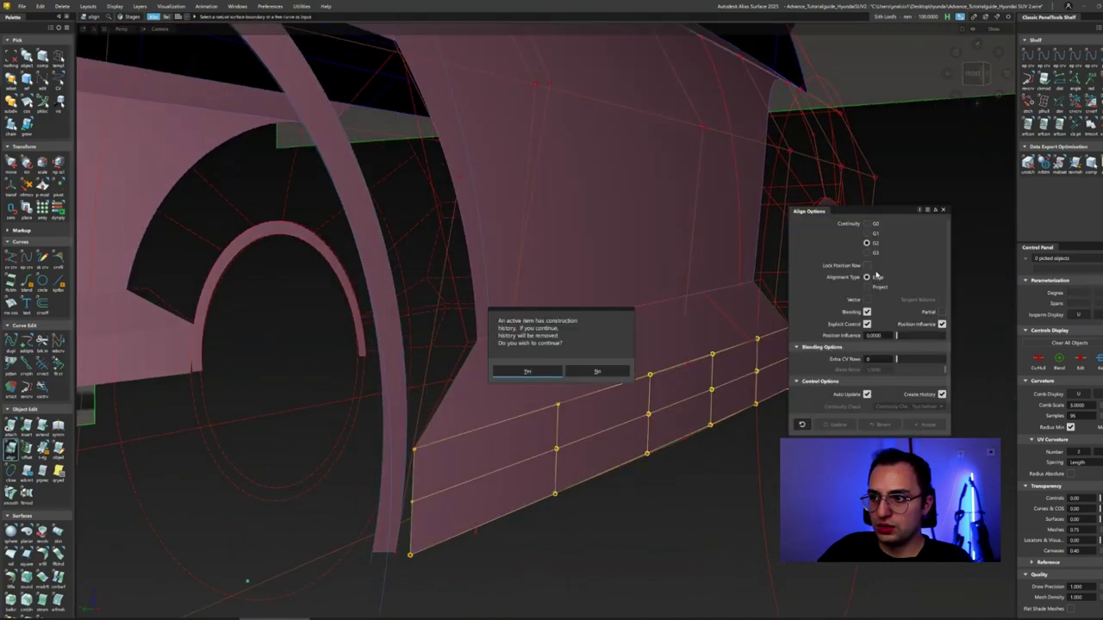
pyautogui.click(401, 485)
pyautogui.keyDown('alt'); pyautogui.keyDown('shift'); pyautogui.moveTo(402, 485); pyautogui.dragTo(791, 362); pyautogui.keyUp('shift'); pyautogui.keyUp('alt')
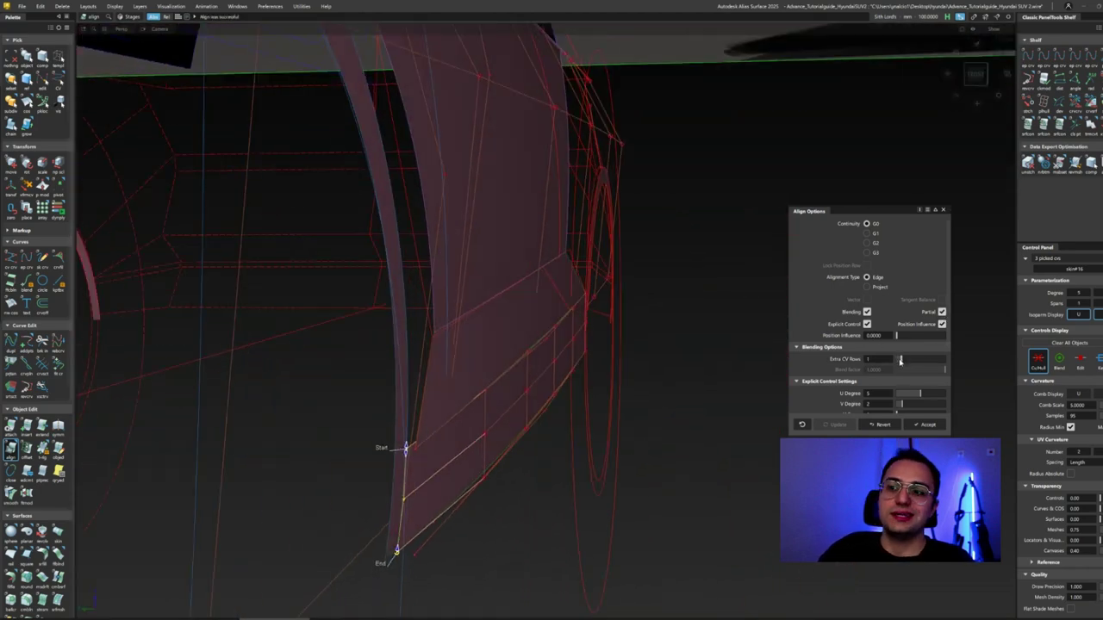
pyautogui.keyDown('alt'); pyautogui.keyDown('shift'); pyautogui.moveTo(547, 397); pyautogui.dragTo(537, 347); pyautogui.keyUp('shift'); pyautogui.keyUp('alt')
# - Align the sill's other end edge and apply it, then select the sill surface
pyautogui.click(662, 395)
pyautogui.keyDown('alt'); pyautogui.keyDown('shift'); pyautogui.moveTo(714, 374); pyautogui.dragTo(552, 313); pyautogui.keyUp('shift'); pyautogui.keyUp('alt')
pyautogui.click(552, 304)
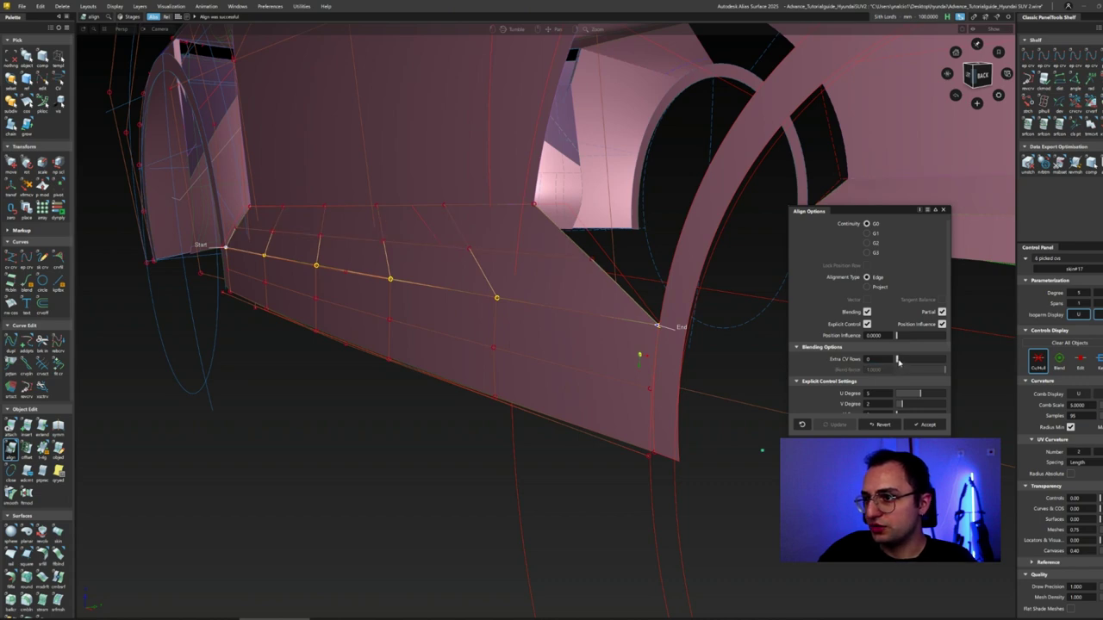
pyautogui.moveTo(530, 341)
pyautogui.keyDown('alt'); pyautogui.keyDown('shift'); pyautogui.mouseDown()
pyautogui.moveTo(438, 310)
pyautogui.moveTo(33, 226)
pyautogui.moveTo(362, 350)
pyautogui.moveTo(371, 318)
pyautogui.moveTo(404, 384)
pyautogui.moveTo(677, 473)
pyautogui.moveTo(460, 394)
pyautogui.moveTo(332, 419)
pyautogui.moveTo(468, 387)
pyautogui.moveTo(689, 374)
pyautogui.moveTo(695, 365)
pyautogui.moveTo(667, 360)
pyautogui.moveTo(843, 272)
pyautogui.mouseUp(); pyautogui.keyUp('shift'); pyautogui.keyUp('alt')
pyautogui.click(470, 394)
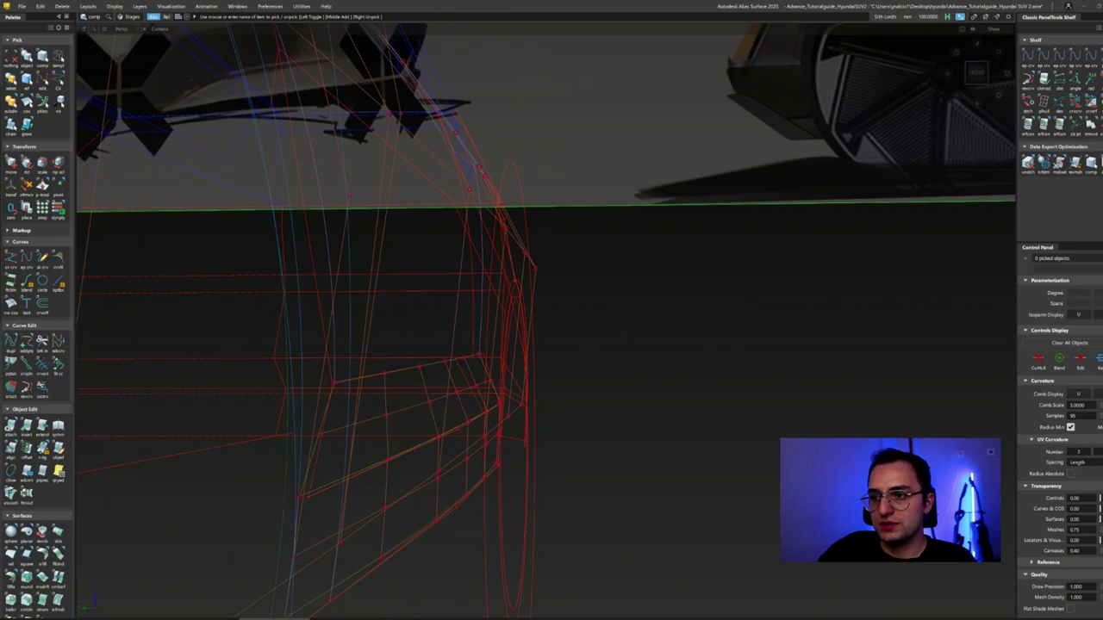
pyautogui.click(1097, 125)
# - Delete the tall side panel's construction history
pyautogui.click(421, 411)
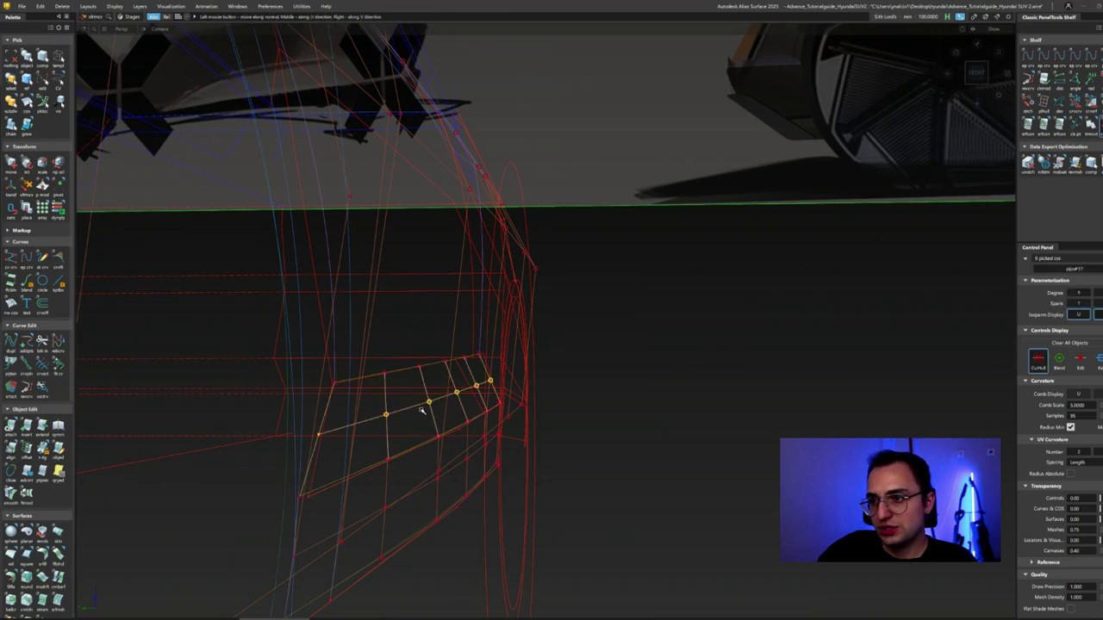
pyautogui.click(411, 423)
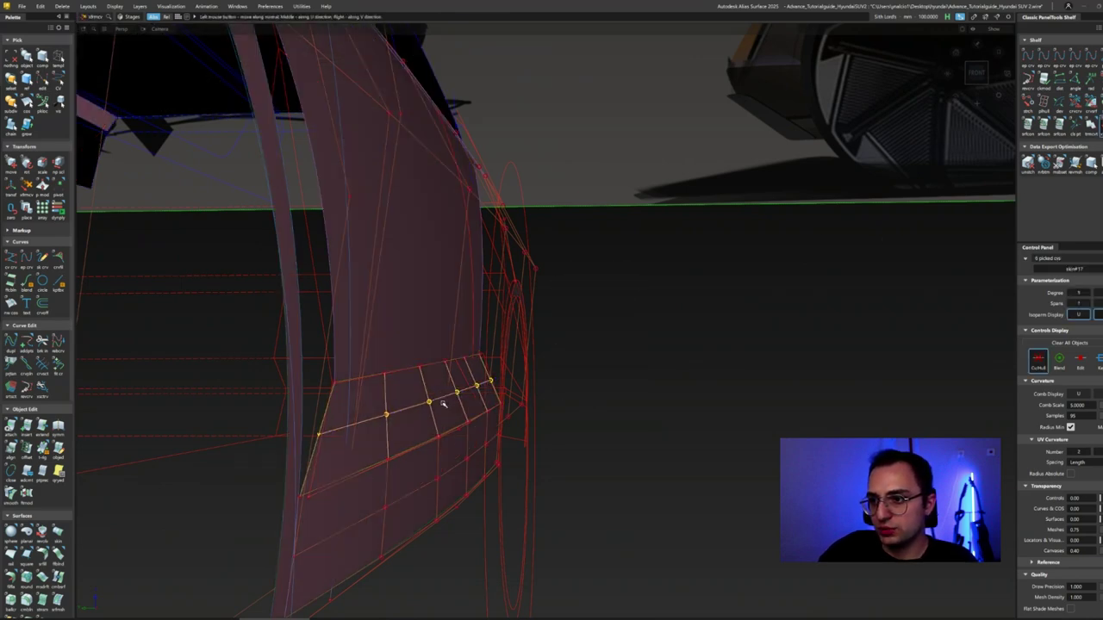
pyautogui.click(62, 7)
pyautogui.click(84, 36)
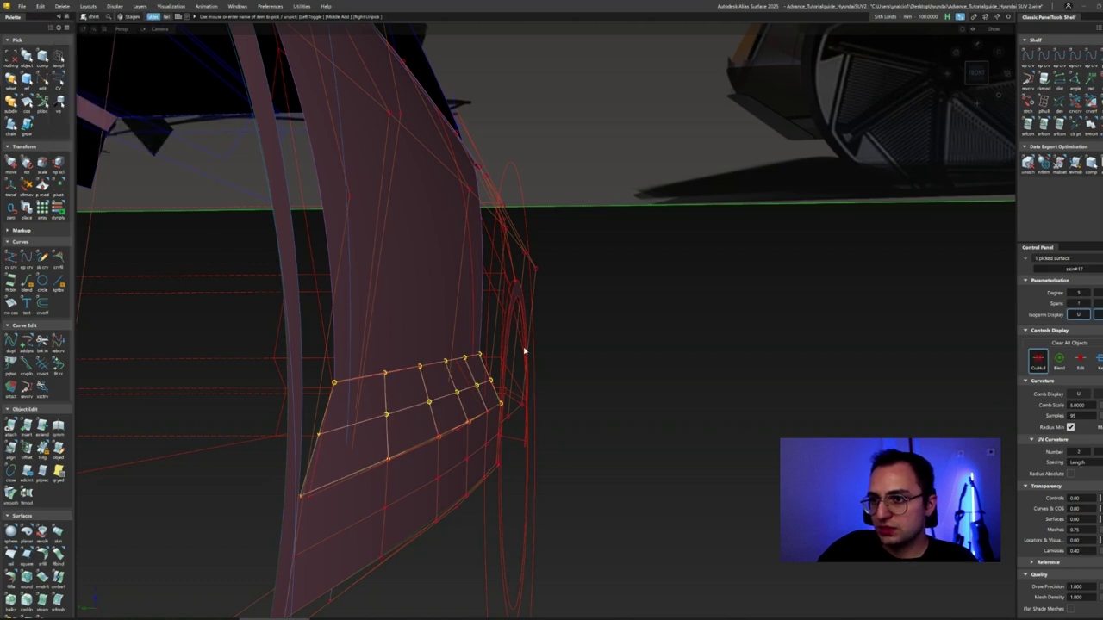
pyautogui.click(409, 415)
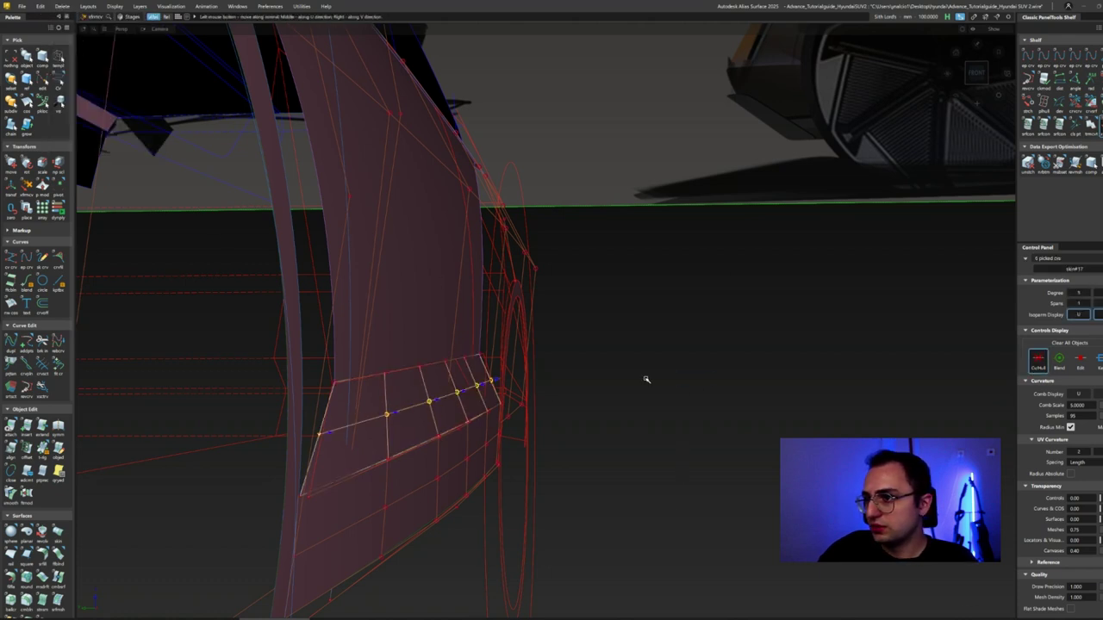
# - Start a Freeform Blend from the front wheel-arch curve
pyautogui.keyDown('alt'); pyautogui.keyDown('shift'); pyautogui.moveTo(631, 408); pyautogui.dragTo(545, 327); pyautogui.keyUp('shift'); pyautogui.keyUp('alt')
pyautogui.moveTo(394, 418)
pyautogui.keyDown('alt'); pyautogui.keyDown('shift'); pyautogui.mouseDown()
pyautogui.moveTo(352, 522)
pyautogui.moveTo(335, 343)
pyautogui.moveTo(369, 406)
pyautogui.moveTo(376, 352)
pyautogui.moveTo(867, 144)
pyautogui.mouseUp(); pyautogui.keyUp('shift'); pyautogui.keyUp('alt')
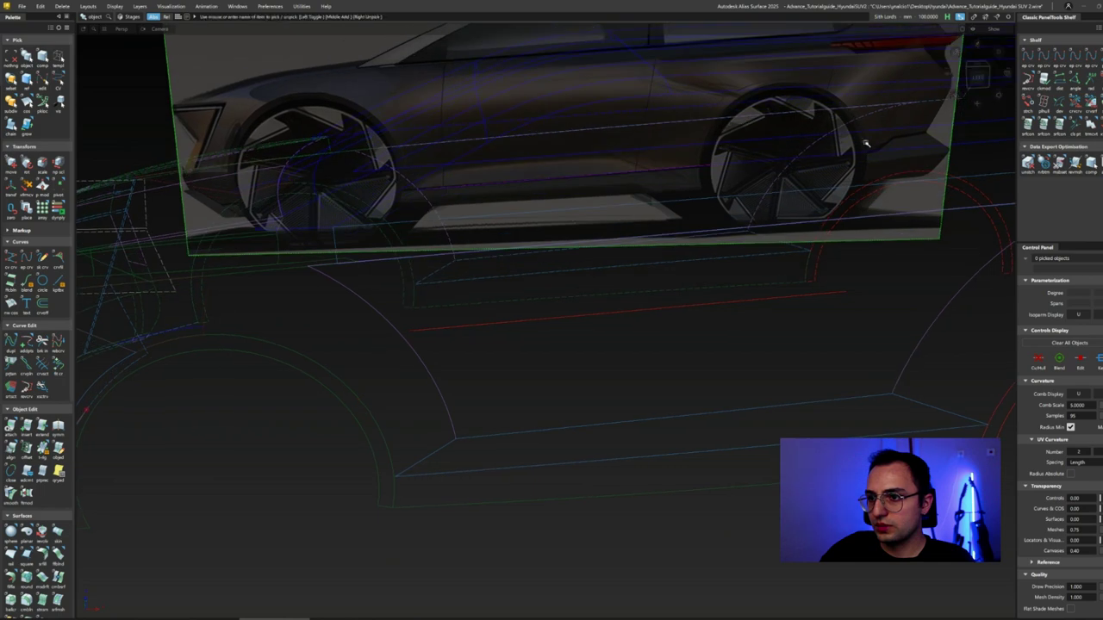
pyautogui.keyDown('alt'); pyautogui.keyDown('shift'); pyautogui.moveTo(867, 144); pyautogui.dragTo(887, 169, button='right'); pyautogui.keyUp('shift'); pyautogui.keyUp('alt')
pyautogui.keyDown('alt'); pyautogui.keyDown('shift'); pyautogui.moveTo(553, 341); pyautogui.dragTo(495, 387, button='right'); pyautogui.keyUp('shift'); pyautogui.keyUp('alt')
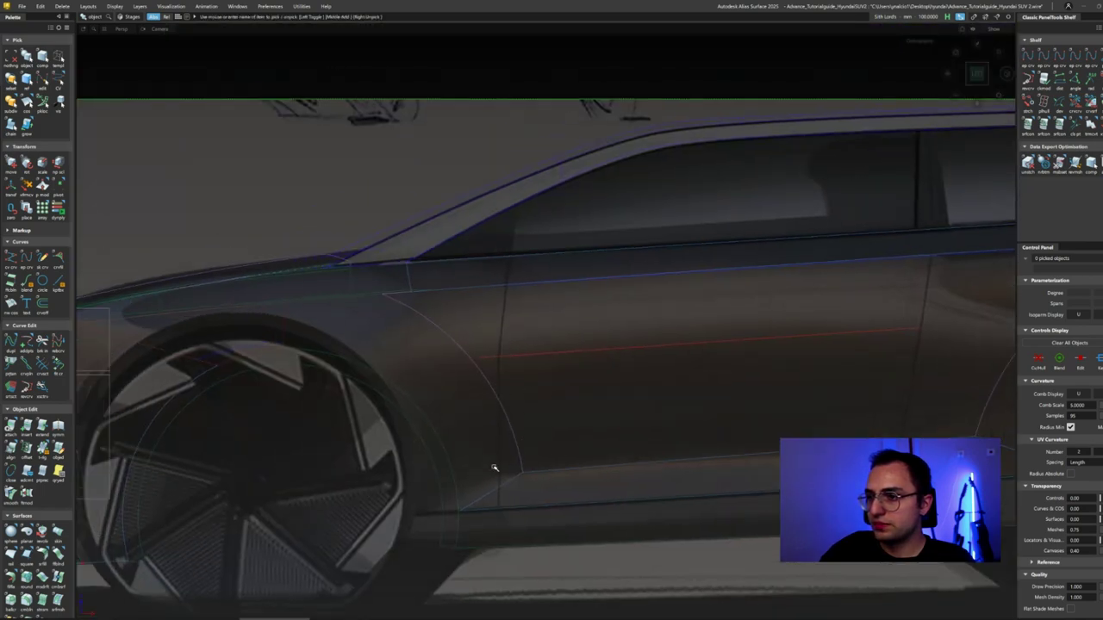
pyautogui.click(445, 449)
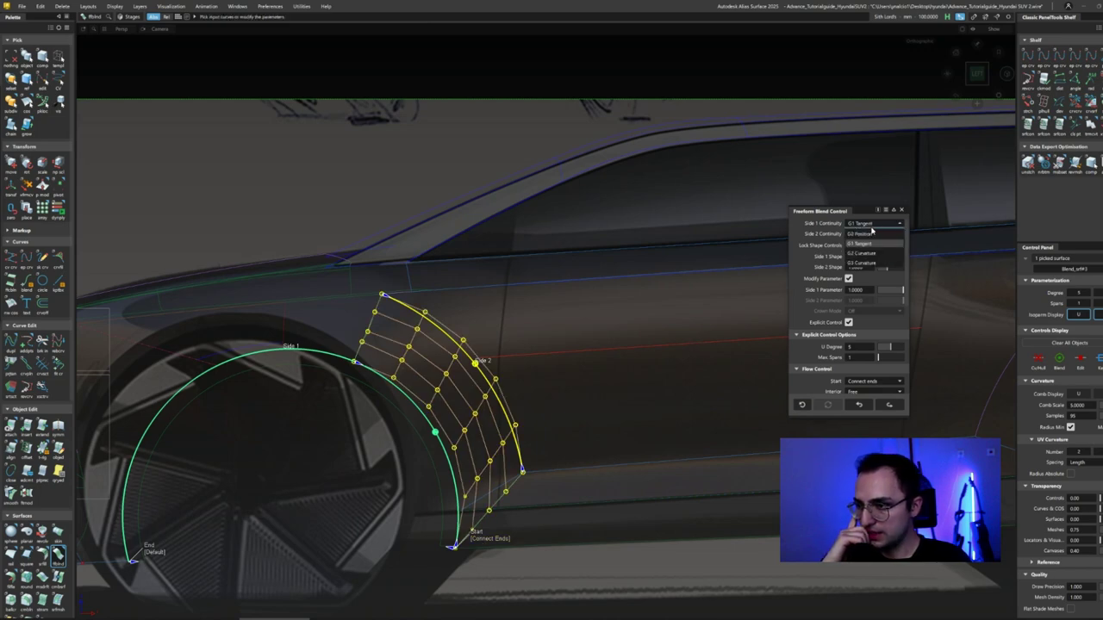
# - Set both sides of the front arch blend to G2 Curvature
pyautogui.click(870, 254)
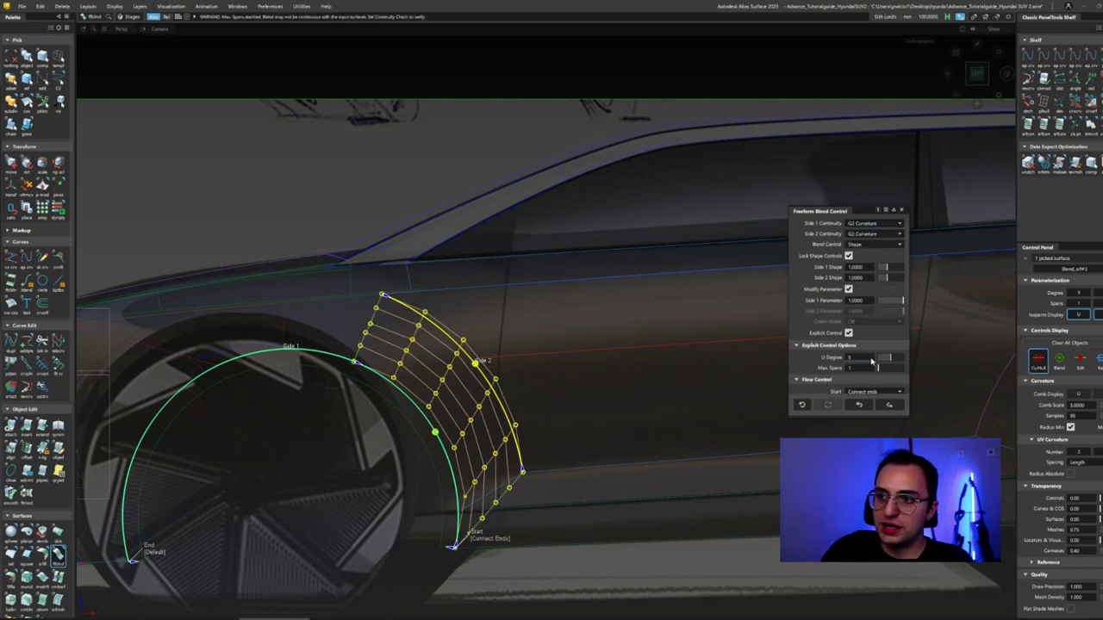
pyautogui.moveTo(610, 399)
pyautogui.keyDown('alt'); pyautogui.keyDown('shift'); pyautogui.mouseDown()
pyautogui.moveTo(417, 453)
pyautogui.moveTo(627, 334)
pyautogui.moveTo(758, 310)
pyautogui.mouseUp(); pyautogui.keyUp('shift'); pyautogui.keyUp('alt')
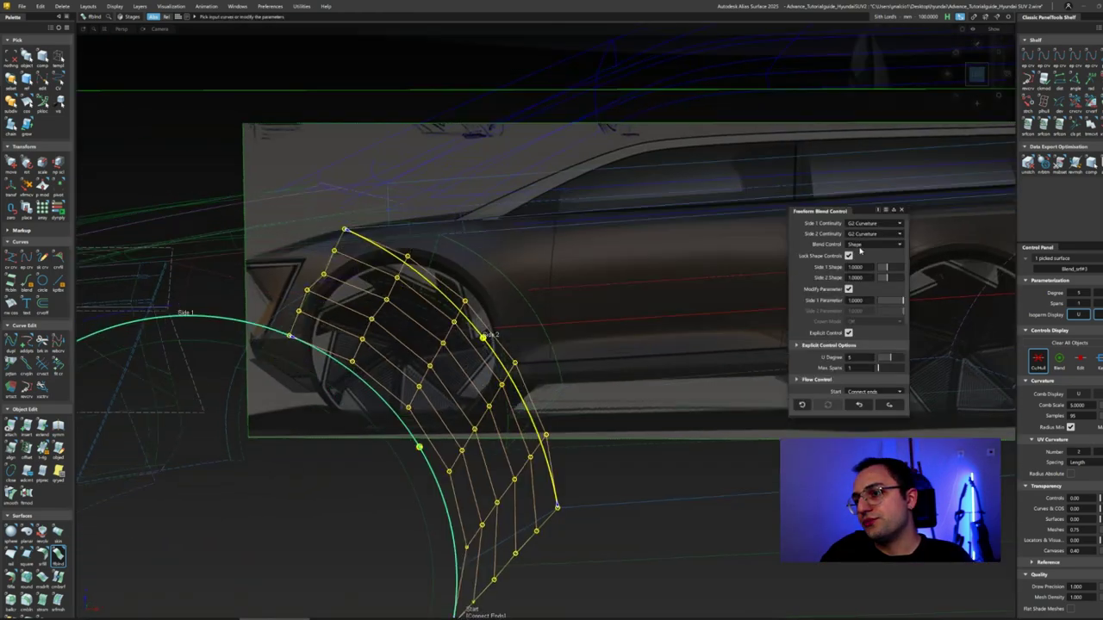
pyautogui.click(875, 234)
pyautogui.click(875, 246)
pyautogui.keyDown('alt'); pyautogui.keyDown('shift'); pyautogui.moveTo(613, 358); pyautogui.dragTo(639, 343); pyautogui.keyUp('shift'); pyautogui.keyUp('alt')
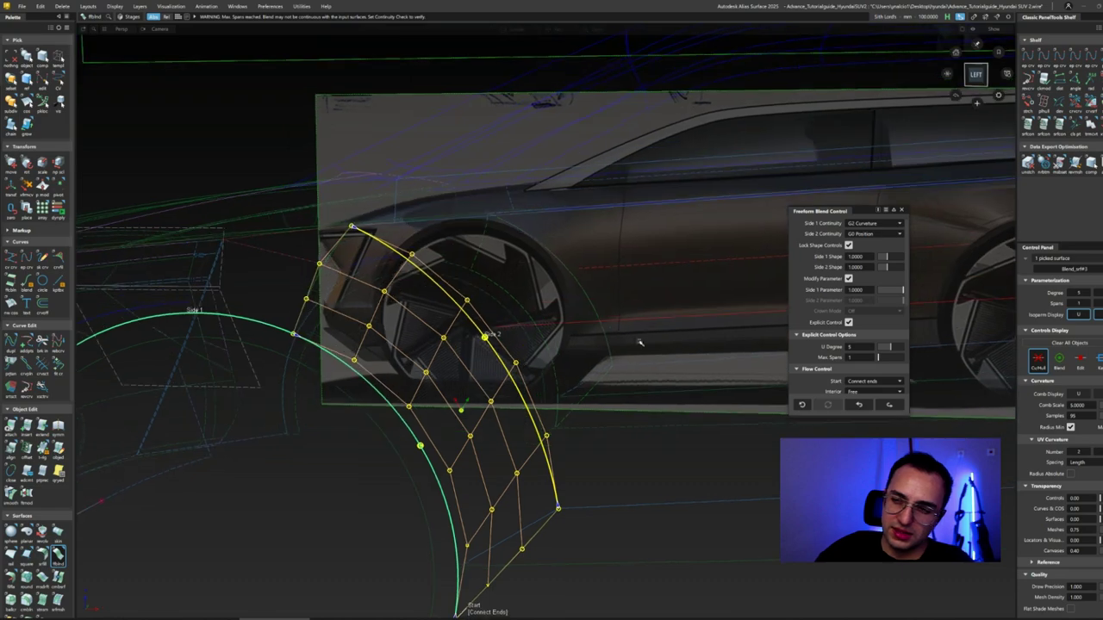
pyautogui.click(872, 263)
pyautogui.moveTo(551, 387)
pyautogui.keyDown('alt'); pyautogui.keyDown('shift'); pyautogui.mouseDown()
pyautogui.moveTo(525, 473)
pyautogui.moveTo(584, 316)
pyautogui.moveTo(516, 313)
pyautogui.mouseUp(); pyautogui.keyUp('shift'); pyautogui.keyUp('alt')
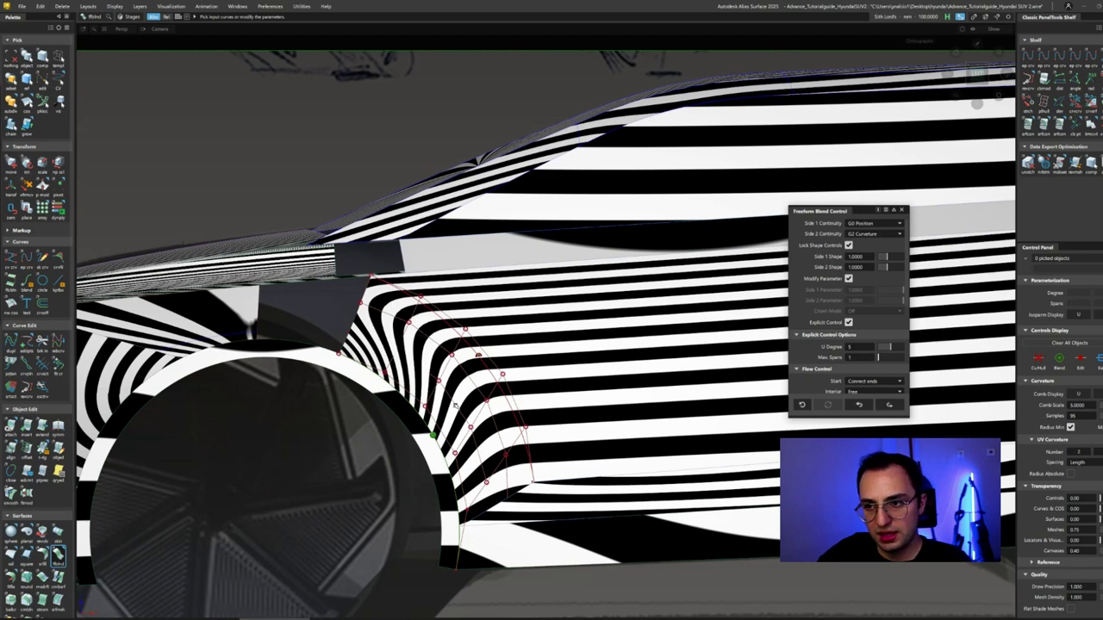
pyautogui.moveTo(488, 488)
pyautogui.keyDown('alt'); pyautogui.keyDown('shift'); pyautogui.mouseDown()
pyautogui.moveTo(449, 478)
pyautogui.moveTo(348, 266)
pyautogui.moveTo(319, 306)
pyautogui.mouseUp(); pyautogui.keyUp('shift'); pyautogui.keyUp('alt')
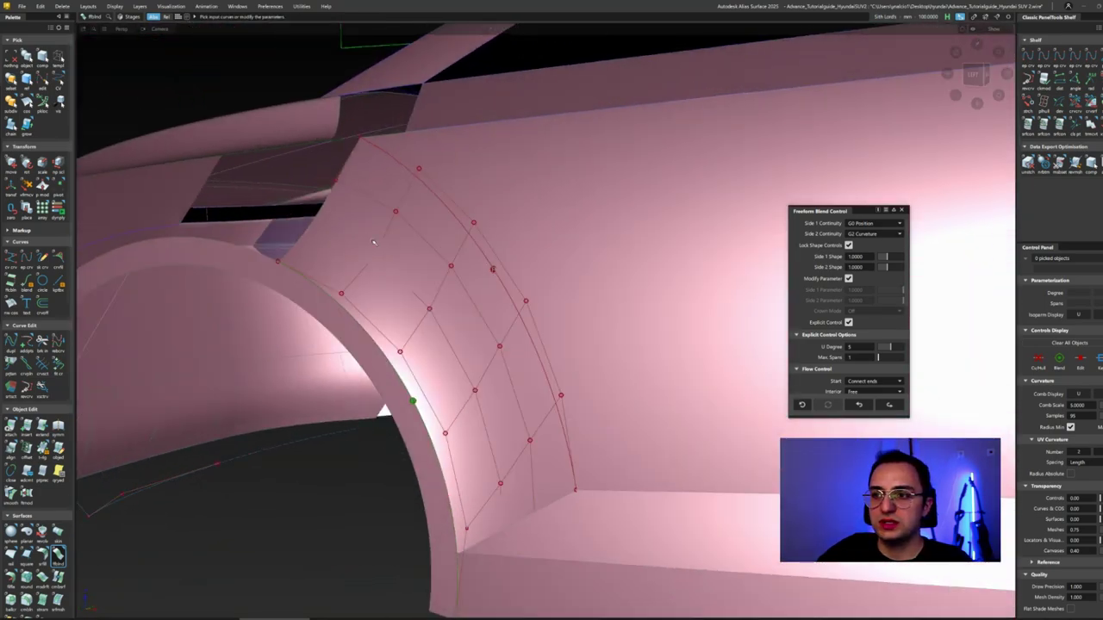
pyautogui.keyDown('alt'); pyautogui.keyDown('shift'); pyautogui.moveTo(373, 242); pyautogui.dragTo(509, 344); pyautogui.keyUp('shift'); pyautogui.keyUp('alt')
# - Select the blend and check its reflection stripes from an exact side view
pyautogui.click(510, 348)
pyautogui.keyDown('alt'); pyautogui.keyDown('shift'); pyautogui.moveTo(885, 353); pyautogui.dragTo(534, 370, button='right'); pyautogui.keyUp('shift'); pyautogui.keyUp('alt')
pyautogui.keyDown('alt'); pyautogui.keyDown('shift'); pyautogui.moveTo(535, 370); pyautogui.dragTo(510, 362); pyautogui.keyUp('shift'); pyautogui.keyUp('alt')
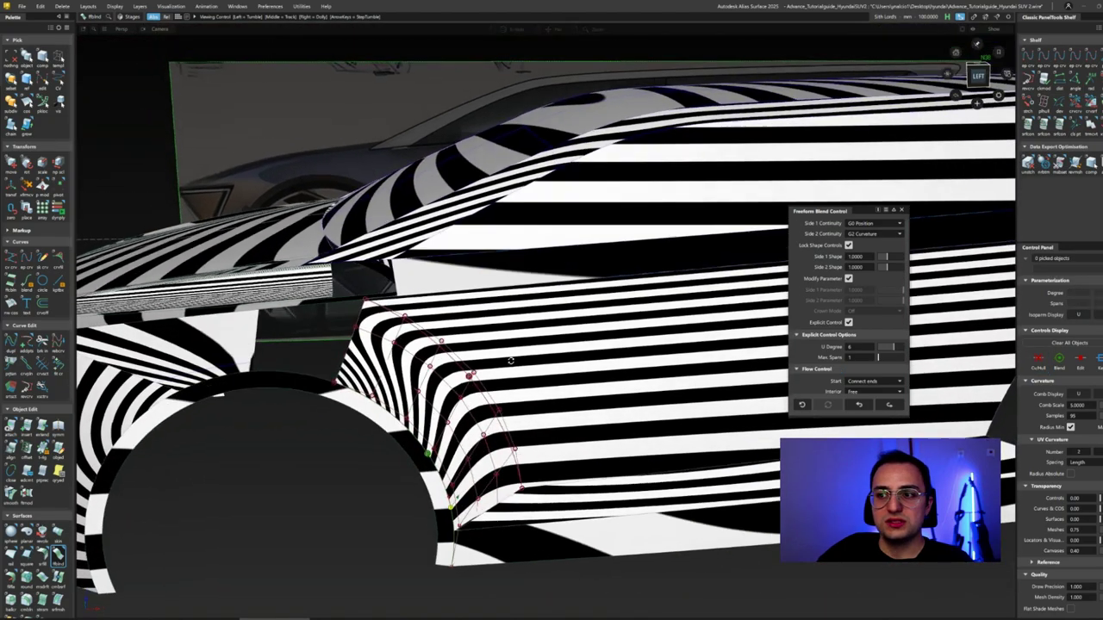
pyautogui.keyDown('alt'); pyautogui.keyDown('shift'); pyautogui.moveTo(510, 361); pyautogui.dragTo(482, 387, button='right'); pyautogui.keyUp('shift'); pyautogui.keyUp('alt')
pyautogui.keyDown('alt'); pyautogui.keyDown('shift'); pyautogui.moveTo(482, 388); pyautogui.dragTo(448, 462, button='middle'); pyautogui.keyUp('shift'); pyautogui.keyUp('alt')
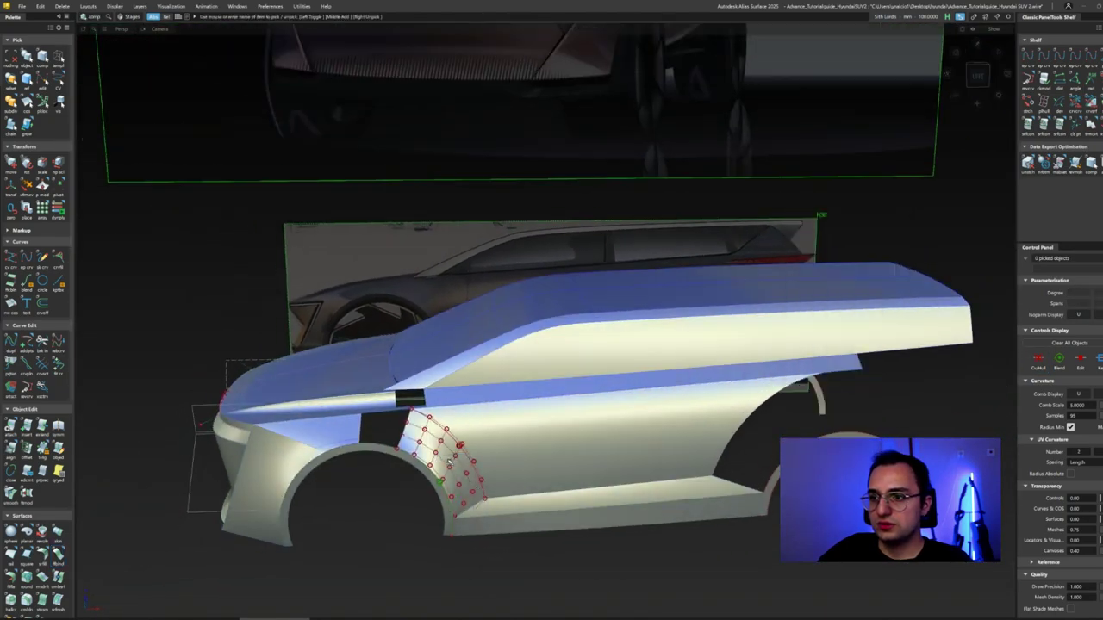
pyautogui.click(976, 75)
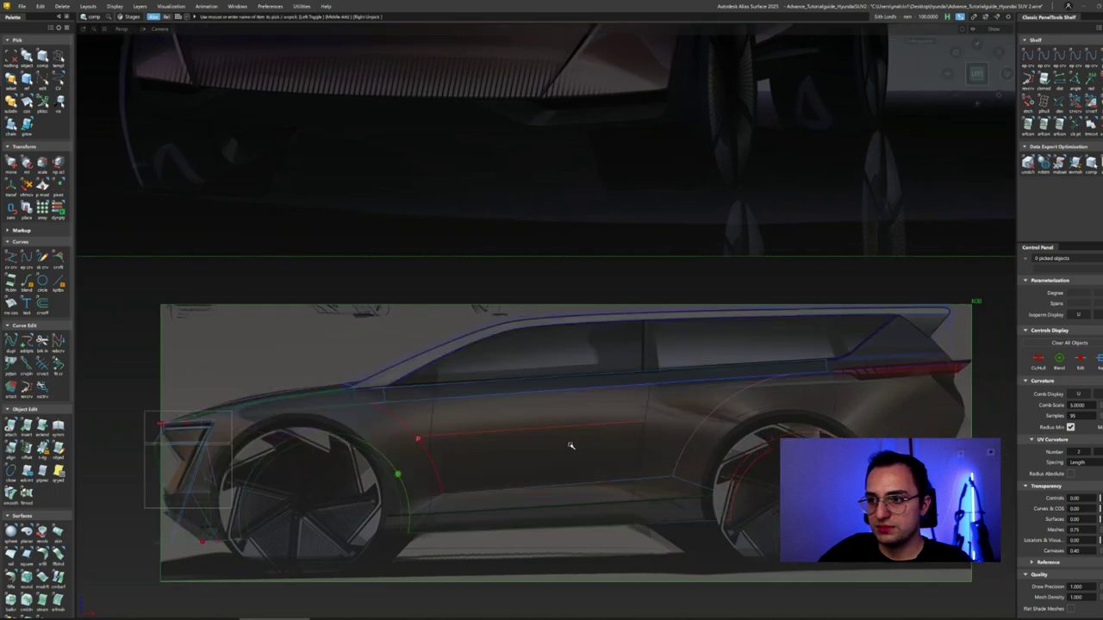
pyautogui.moveTo(568, 447)
pyautogui.keyDown('alt'); pyautogui.keyDown('shift'); pyautogui.mouseDown()
pyautogui.moveTo(542, 471)
pyautogui.moveTo(474, 453)
pyautogui.mouseUp(); pyautogui.keyUp('shift'); pyautogui.keyUp('alt')
pyautogui.keyDown('alt'); pyautogui.keyDown('shift'); pyautogui.moveTo(474, 452); pyautogui.dragTo(351, 449, button='right'); pyautogui.keyUp('shift'); pyautogui.keyUp('alt')
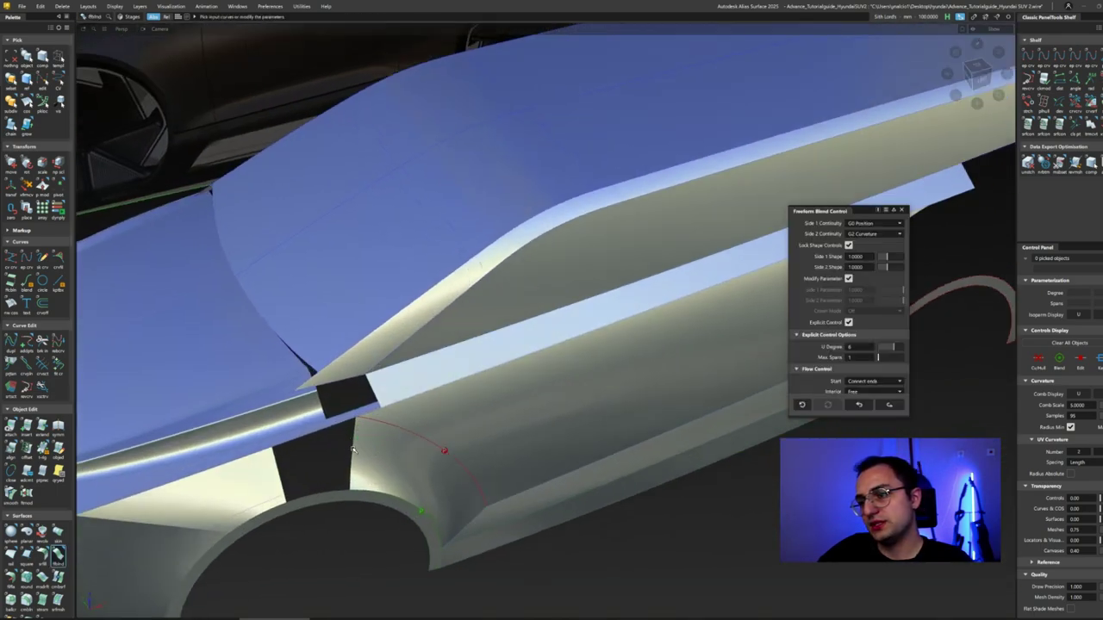
# - Use the fender edge as the blend's second side, with G2 Curvature on both sides
pyautogui.click(283, 479)
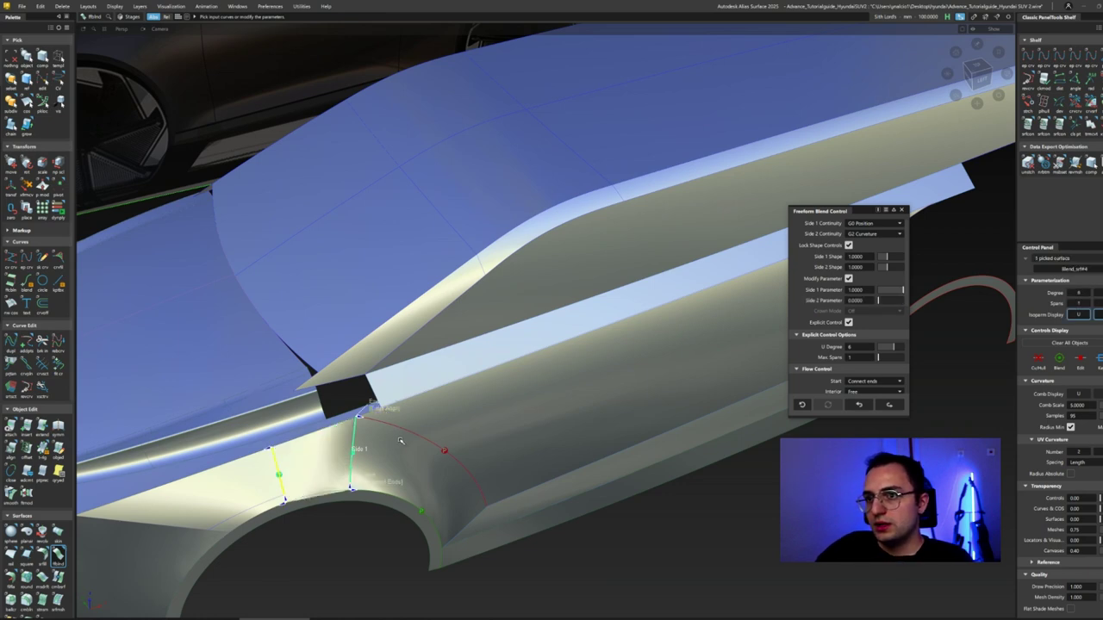
pyautogui.keyDown('alt'); pyautogui.keyDown('shift'); pyautogui.moveTo(380, 461); pyautogui.dragTo(902, 230, button='right'); pyautogui.keyUp('shift'); pyautogui.keyUp('alt')
pyautogui.click(861, 239)
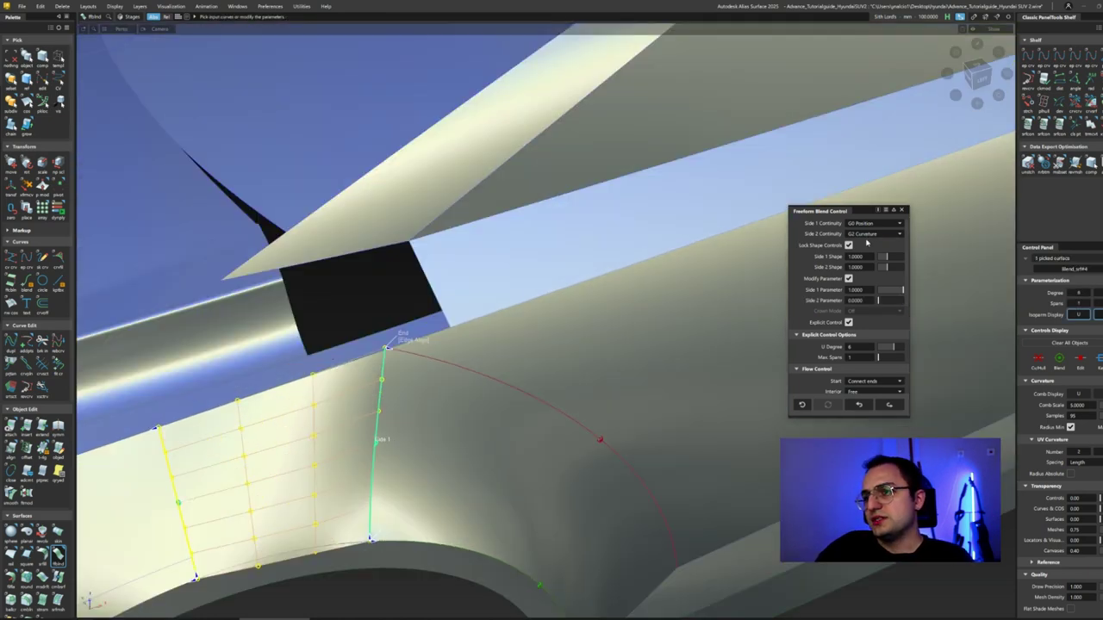
pyautogui.click(865, 254)
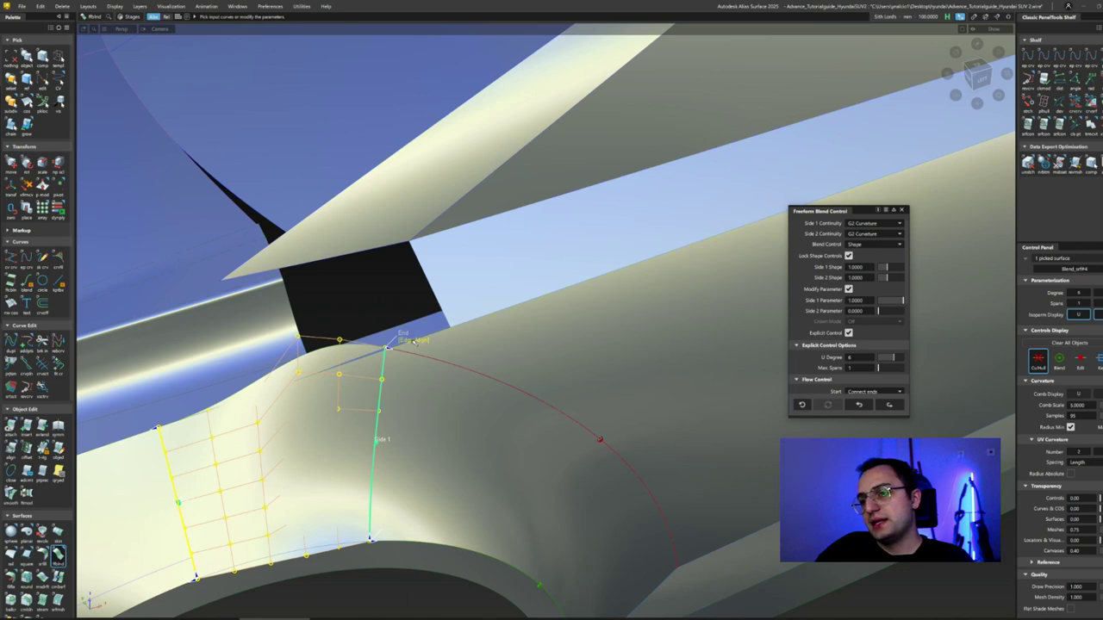
pyautogui.moveTo(414, 341)
pyautogui.keyDown('alt'); pyautogui.keyDown('shift'); pyautogui.mouseDown()
pyautogui.moveTo(339, 477)
pyautogui.moveTo(381, 515)
pyautogui.moveTo(336, 482)
pyautogui.moveTo(280, 465)
pyautogui.moveTo(284, 448)
pyautogui.moveTo(465, 500)
pyautogui.moveTo(472, 435)
pyautogui.moveTo(561, 445)
pyautogui.moveTo(448, 405)
pyautogui.moveTo(414, 429)
pyautogui.moveTo(393, 394)
pyautogui.moveTo(536, 368)
pyautogui.moveTo(831, 407)
pyautogui.mouseUp(); pyautogui.keyUp('shift'); pyautogui.keyUp('alt')
pyautogui.click(465, 500)
# - Rebuild the blend with revised continuity and degree, then select its side-curve control points
pyautogui.click(415, 430)
pyautogui.click(801, 405)
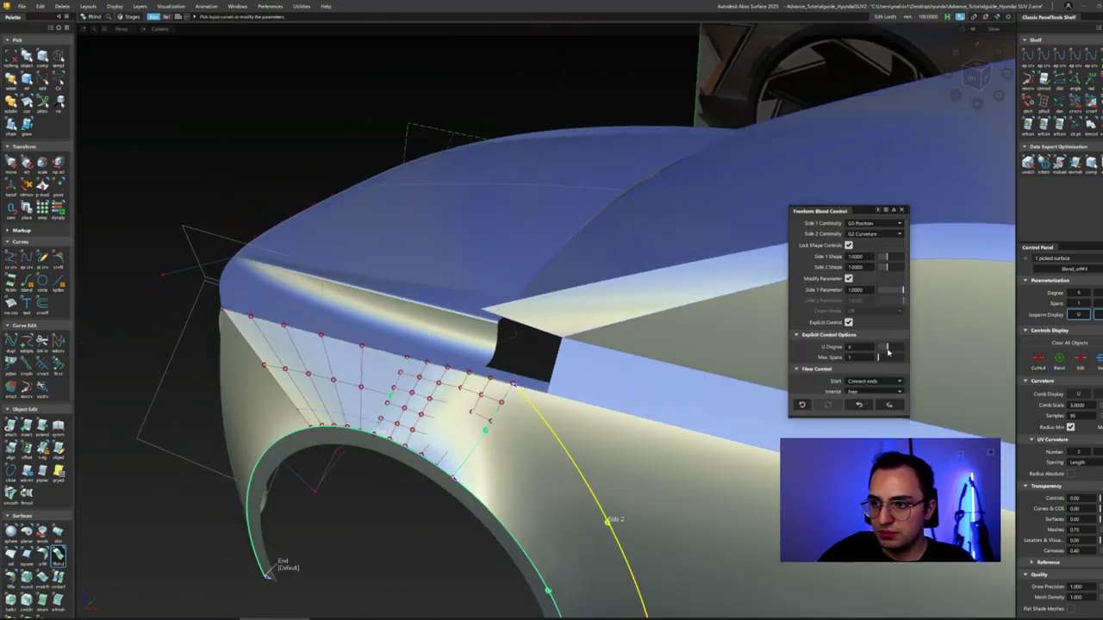
pyautogui.keyDown('alt'); pyautogui.keyDown('shift'); pyautogui.moveTo(509, 515); pyautogui.dragTo(413, 410); pyautogui.keyUp('shift'); pyautogui.keyUp('alt')
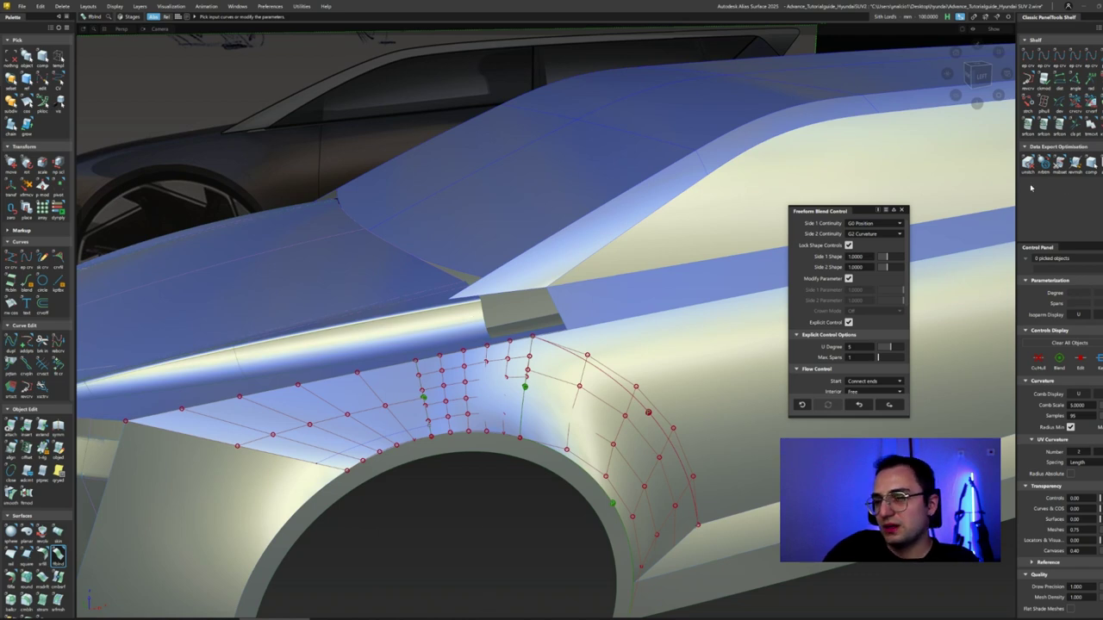
pyautogui.keyDown('ctrl'); pyautogui.keyDown('shift'); pyautogui.moveTo(233, 387); pyautogui.dragTo(258, 405); pyautogui.keyUp('shift'); pyautogui.keyUp('ctrl')
pyautogui.click(359, 411)
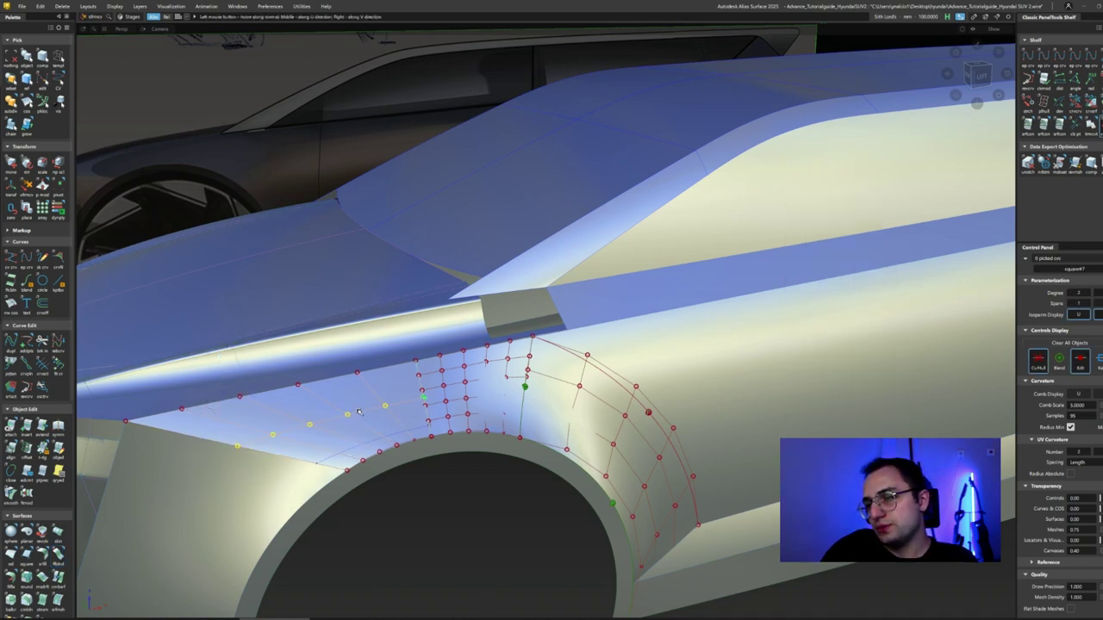
# - Undo the align attempt and return to the front wheel-arch blend close-up
pyautogui.press('a')
pyautogui.keyDown('alt'); pyautogui.keyDown('shift'); pyautogui.moveTo(453, 466); pyautogui.dragTo(384, 397); pyautogui.keyUp('shift'); pyautogui.keyUp('alt')
pyautogui.hotkey('ctrl', 'z')
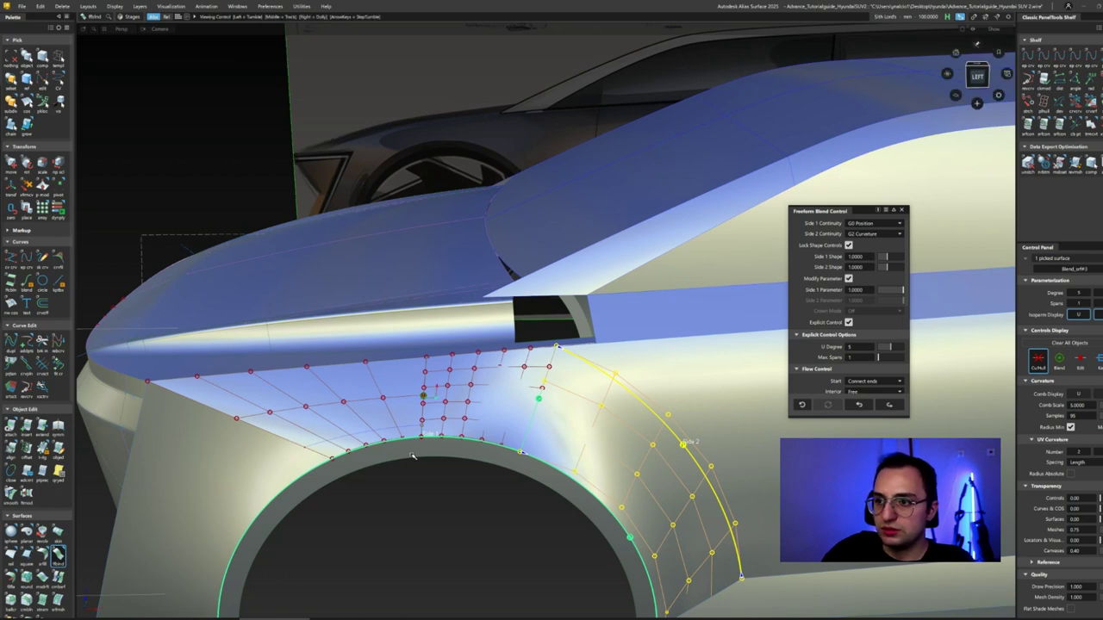
pyautogui.scroll(-3, 413, 457)
pyautogui.press('Escape')
pyautogui.scroll(-3, 269, 333)
pyautogui.hotkey('ctrl', 'z')
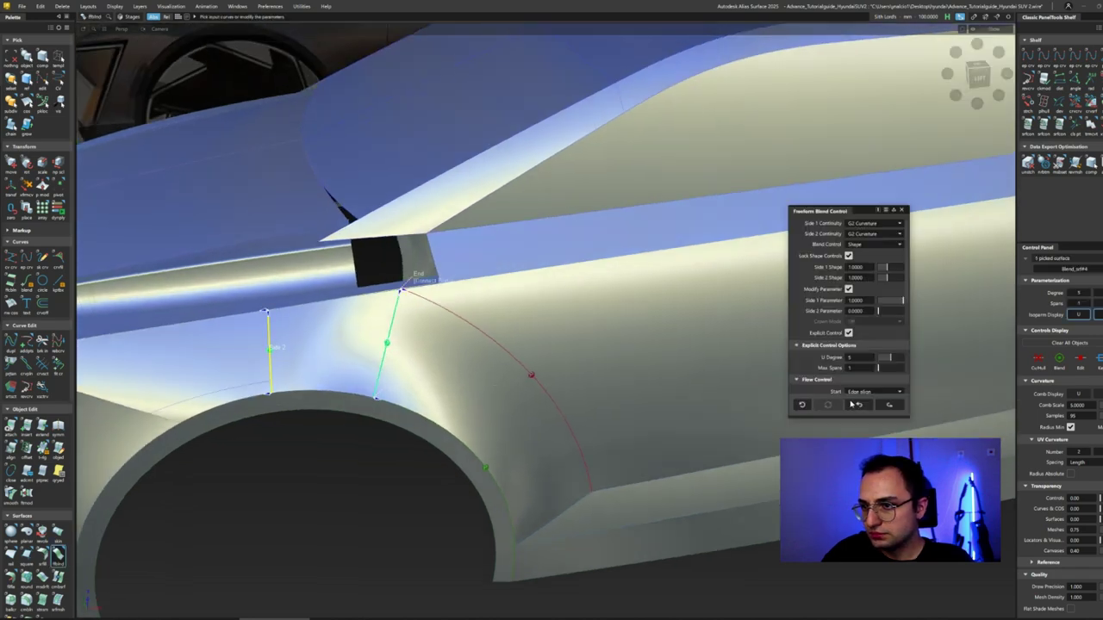
pyautogui.scroll(-5, 436, 394)
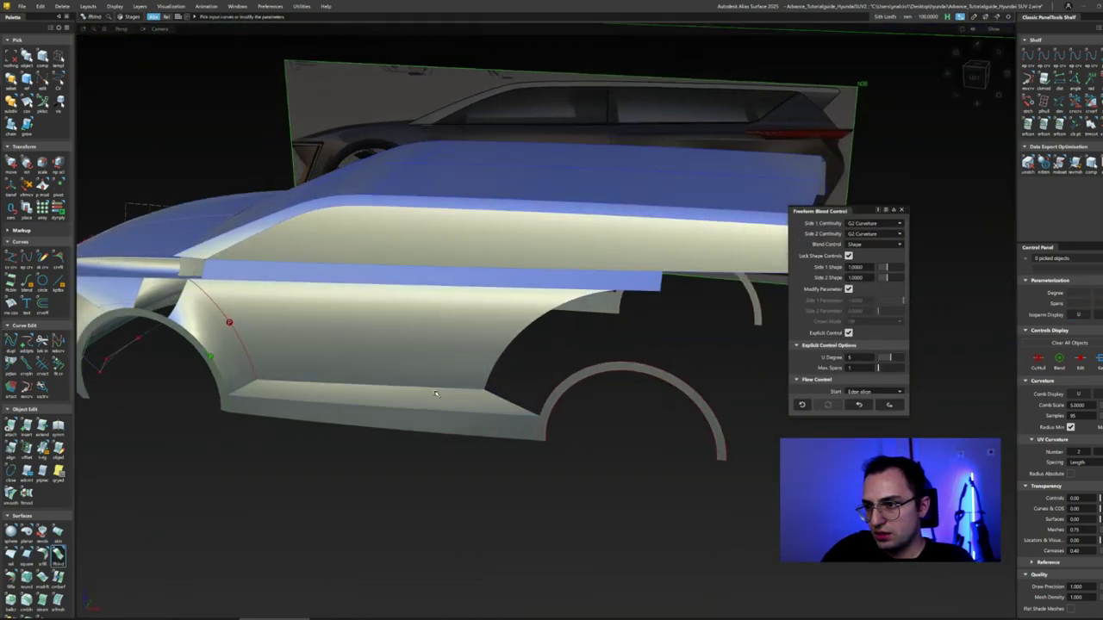
pyautogui.scroll(5, 436, 394)
pyautogui.scroll(2, 436, 352)
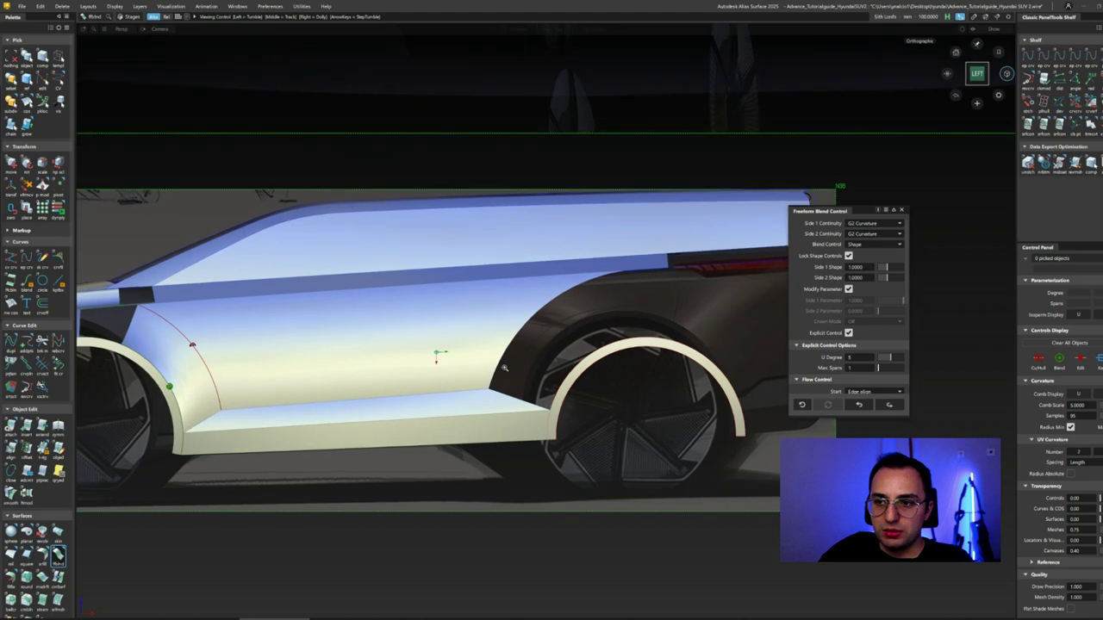
# - Build a blend between the rear arch edge and the body-side curve
pyautogui.hotkey('ctrl', 'z')
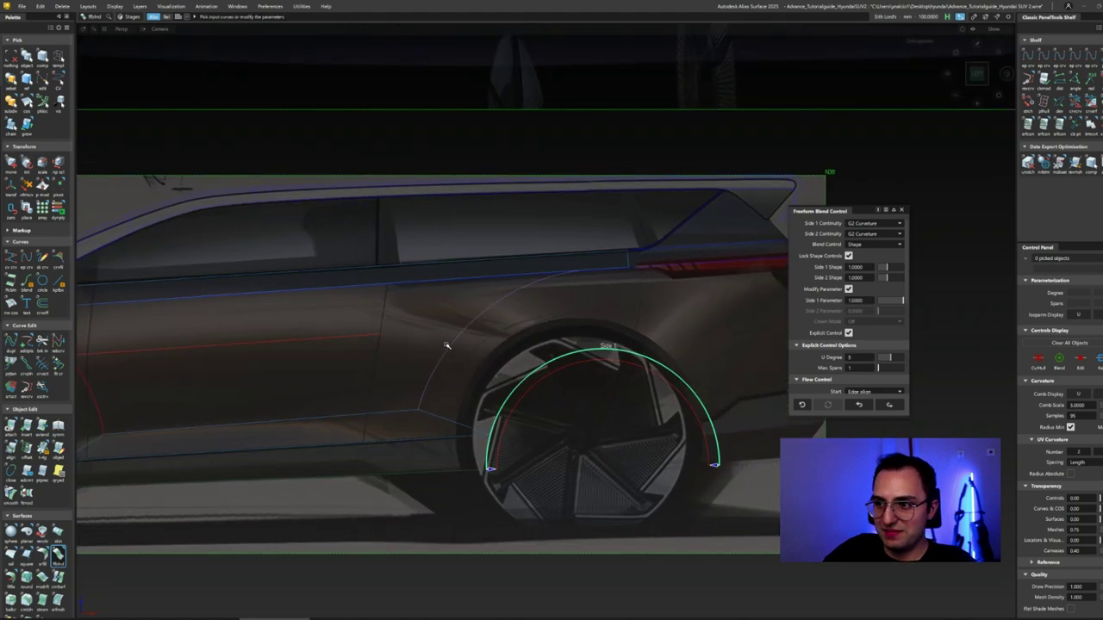
pyautogui.click(447, 362)
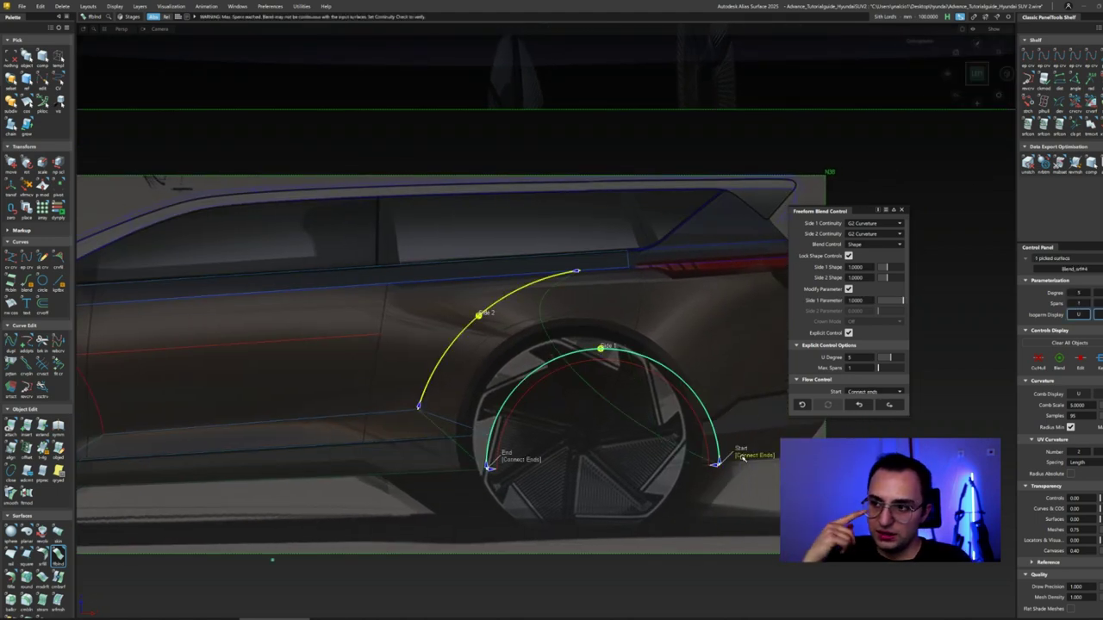
pyautogui.click(741, 454)
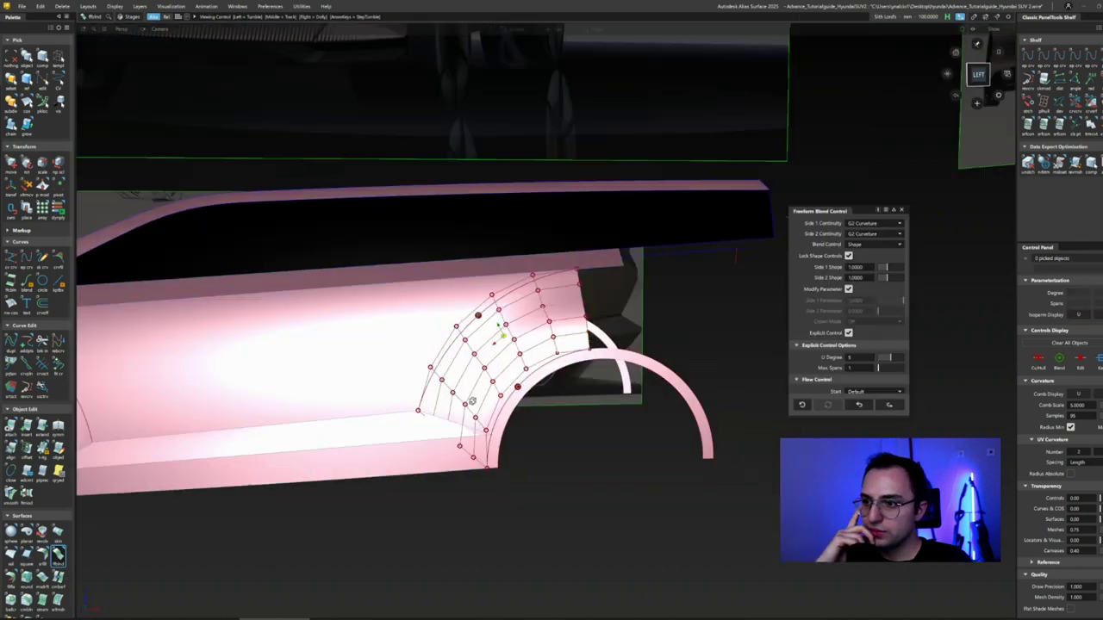
pyautogui.keyDown('alt'); pyautogui.keyDown('shift'); pyautogui.moveTo(471, 400); pyautogui.dragTo(509, 392); pyautogui.keyUp('shift'); pyautogui.keyUp('alt')
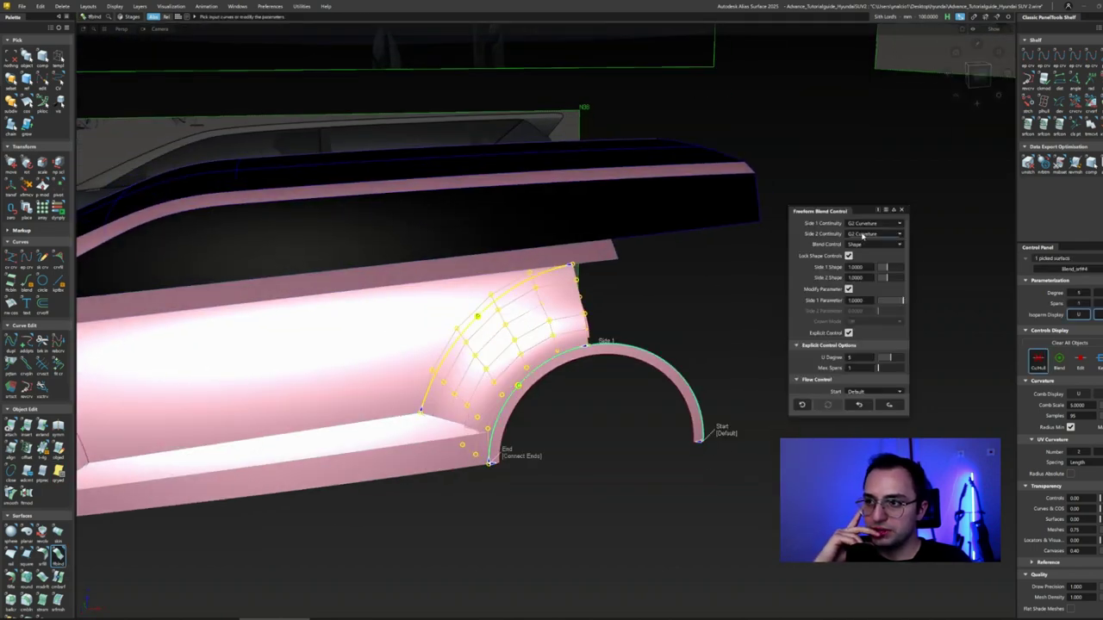
# - Set the rear blend to Side 1 G0 Position and Side 2 G2 Curvature
pyautogui.click(861, 244)
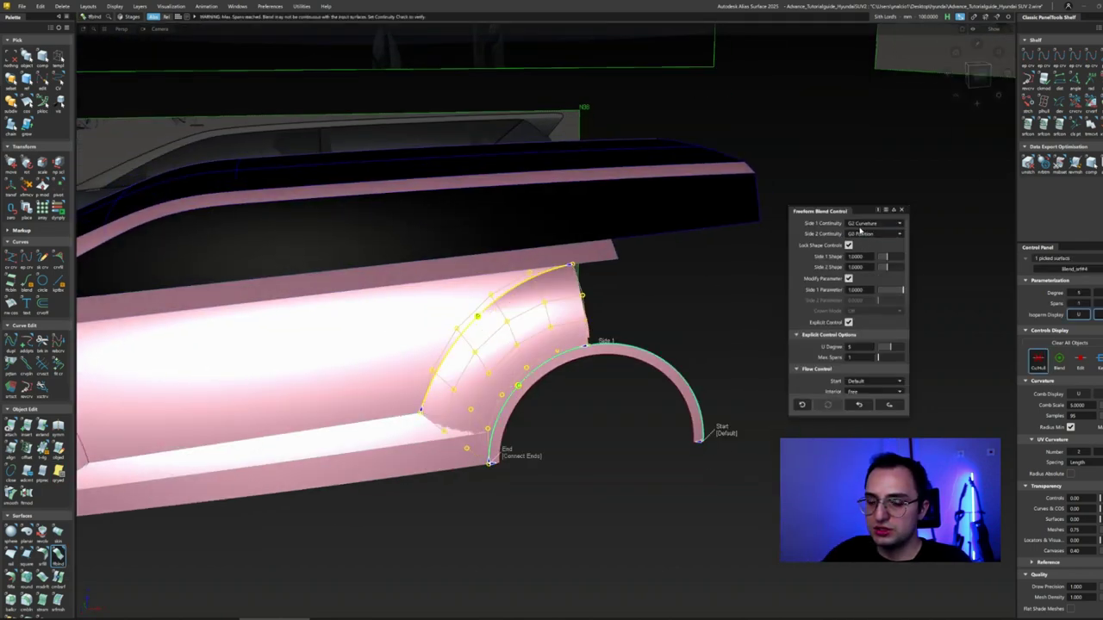
pyautogui.click(861, 233)
pyautogui.click(870, 234)
pyautogui.click(862, 254)
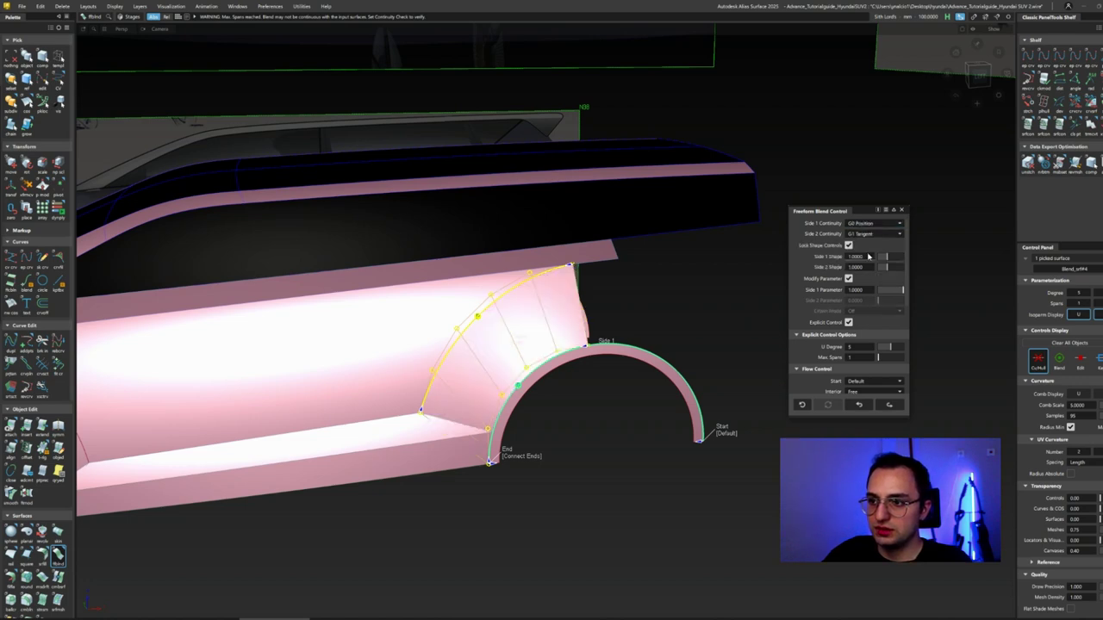
pyautogui.keyDown('alt'); pyautogui.keyDown('shift'); pyautogui.moveTo(528, 346); pyautogui.dragTo(362, 387); pyautogui.keyUp('shift'); pyautogui.keyUp('alt')
pyautogui.click(892, 233)
pyautogui.click(877, 264)
# - Check the rear blend with zebra stripes, accept it, and confirm the history warning
pyautogui.keyDown('alt'); pyautogui.keyDown('shift'); pyautogui.moveTo(655, 362); pyautogui.dragTo(627, 383); pyautogui.keyUp('shift'); pyautogui.keyUp('alt')
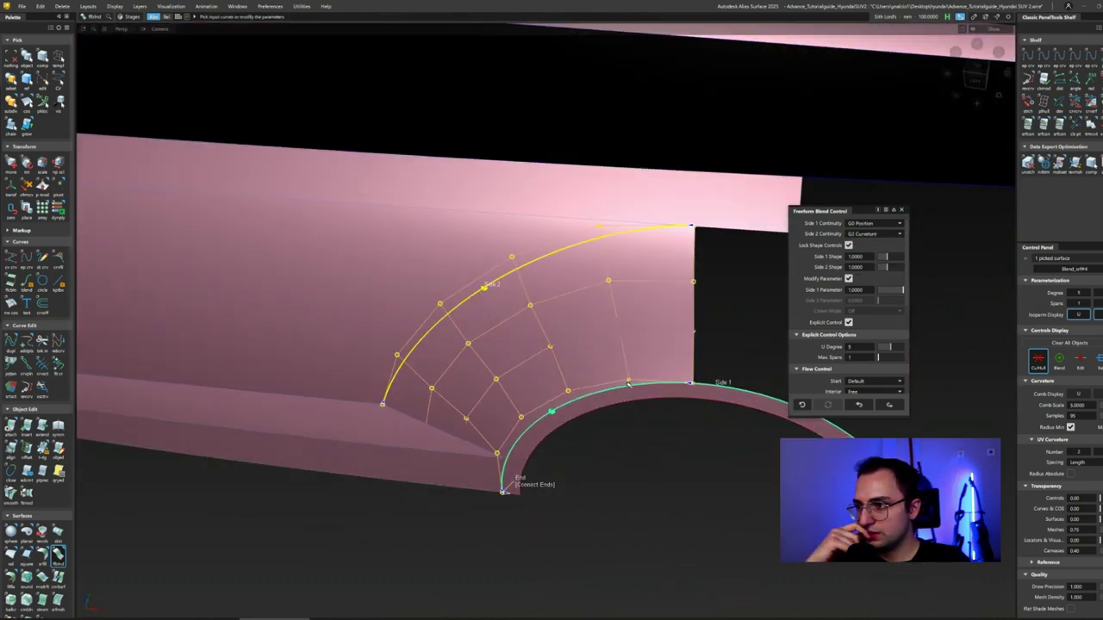
pyautogui.moveTo(628, 385)
pyautogui.keyDown('alt'); pyautogui.keyDown('shift'); pyautogui.mouseDown()
pyautogui.moveTo(443, 396)
pyautogui.moveTo(469, 331)
pyautogui.moveTo(643, 320)
pyautogui.moveTo(96, 298)
pyautogui.mouseUp(); pyautogui.keyUp('shift'); pyautogui.keyUp('alt')
pyautogui.press('z')
pyautogui.press('z')
pyautogui.click(591, 321)
pyautogui.press('Return')
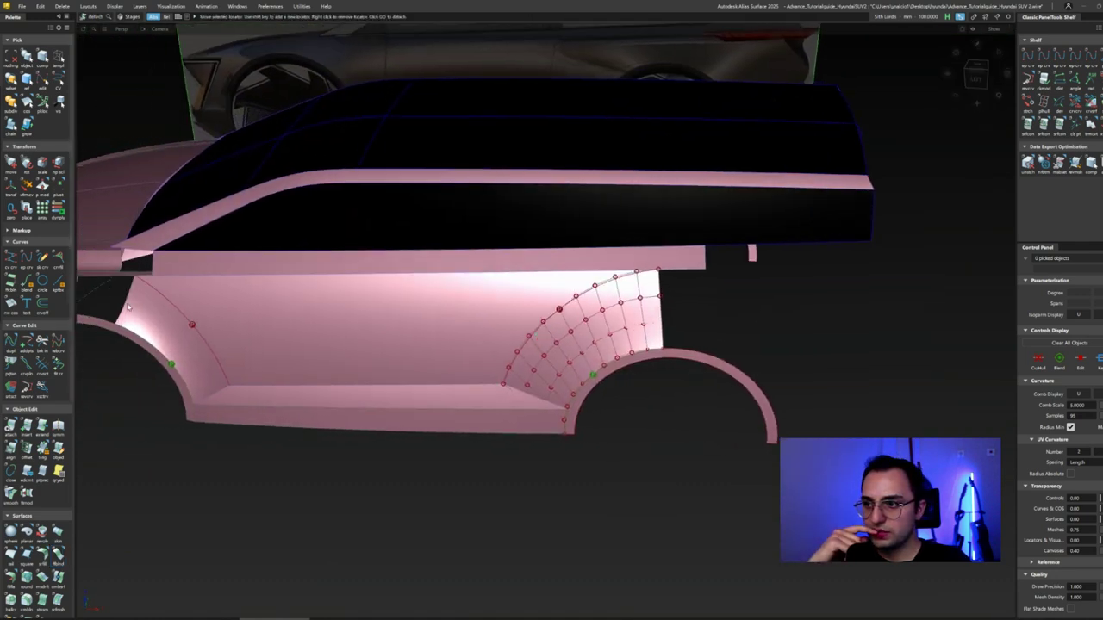
# - Align the front blend's upper edge to the body side with G2 and accept
pyautogui.hotkey('alt', 'a')
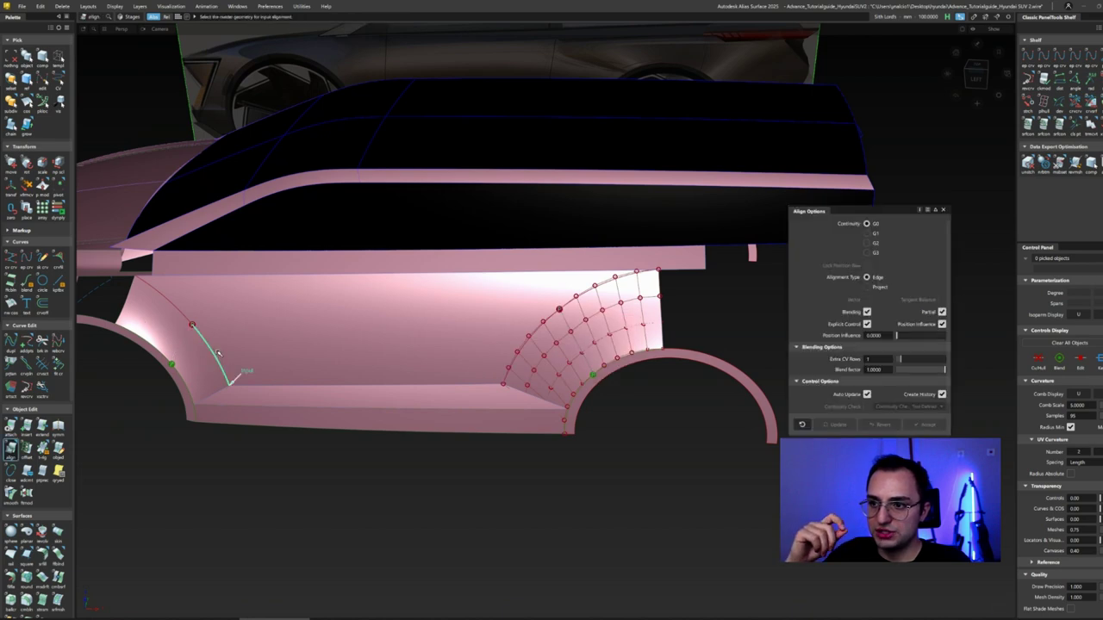
pyautogui.click(218, 353)
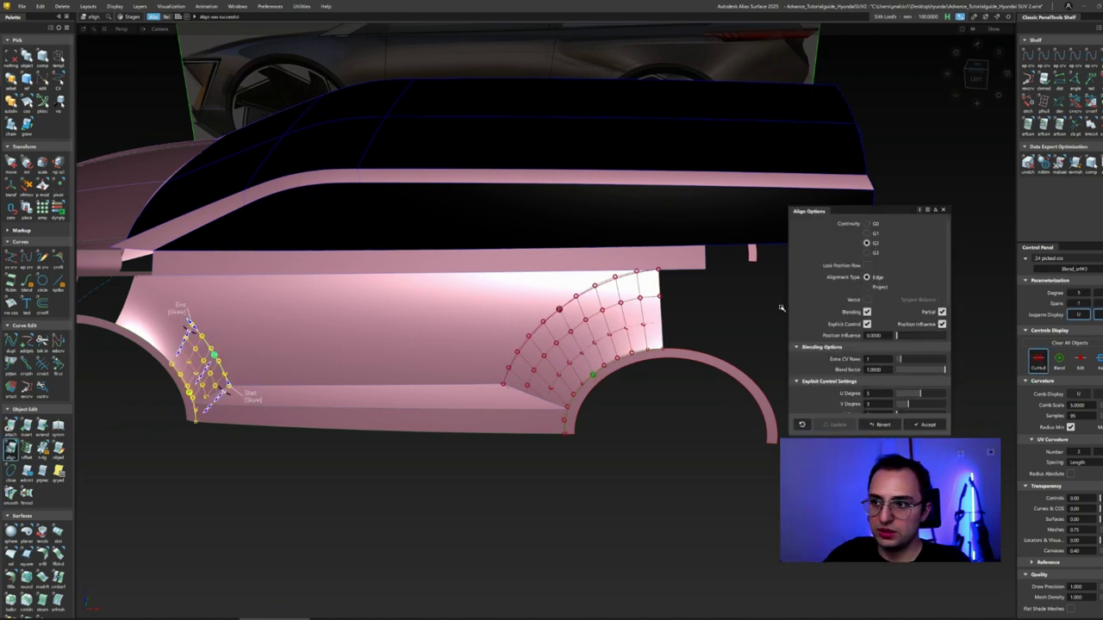
pyautogui.click(222, 293)
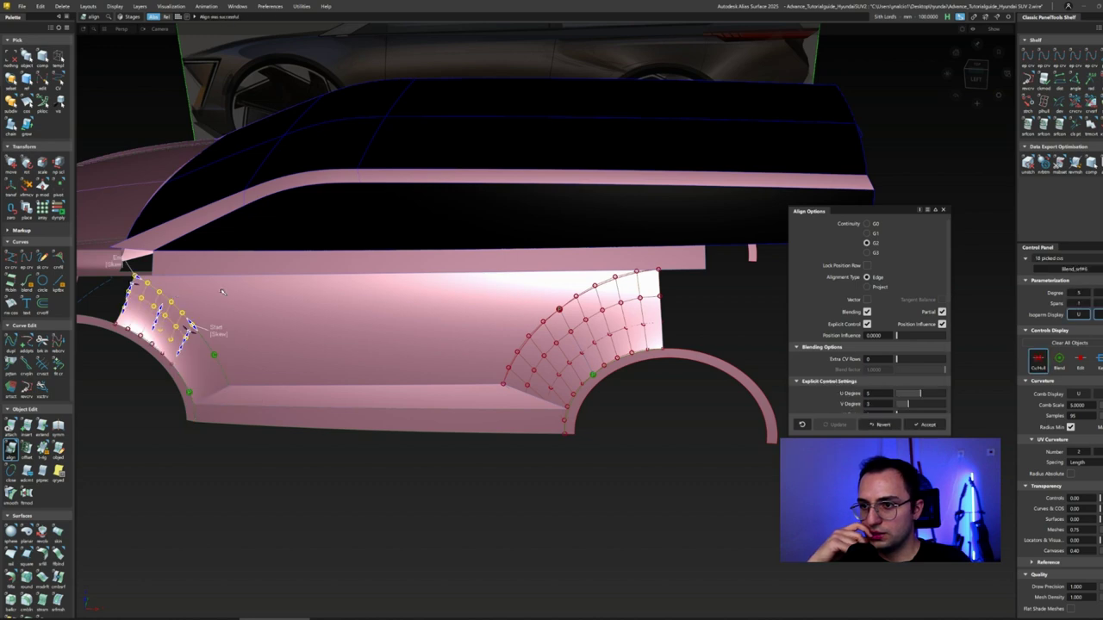
pyautogui.scroll(-8, 803, 346)
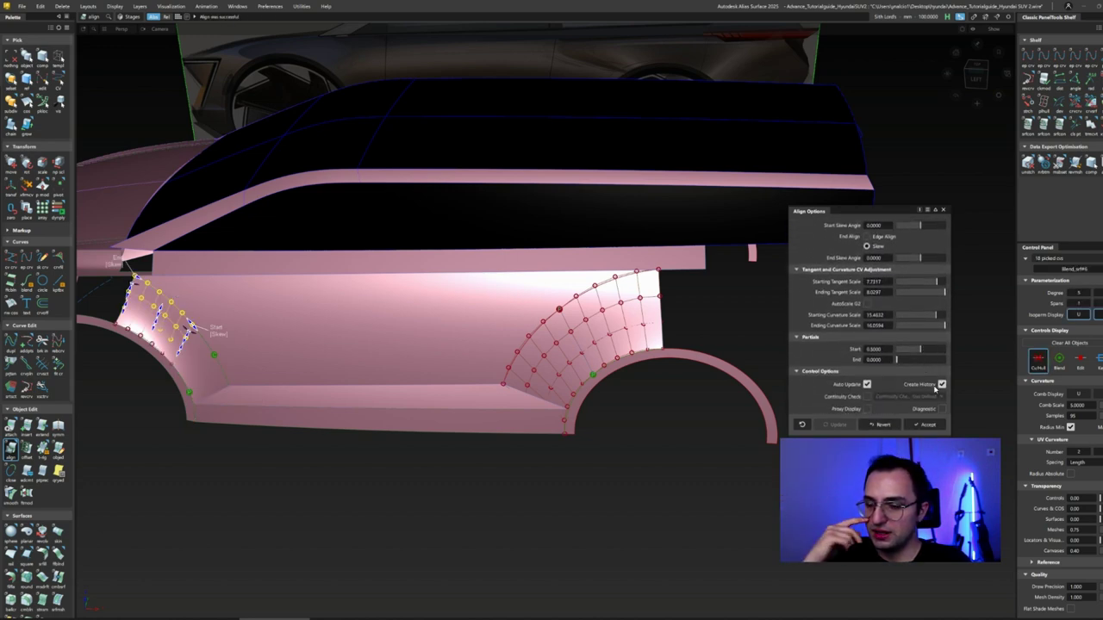
pyautogui.click(523, 387)
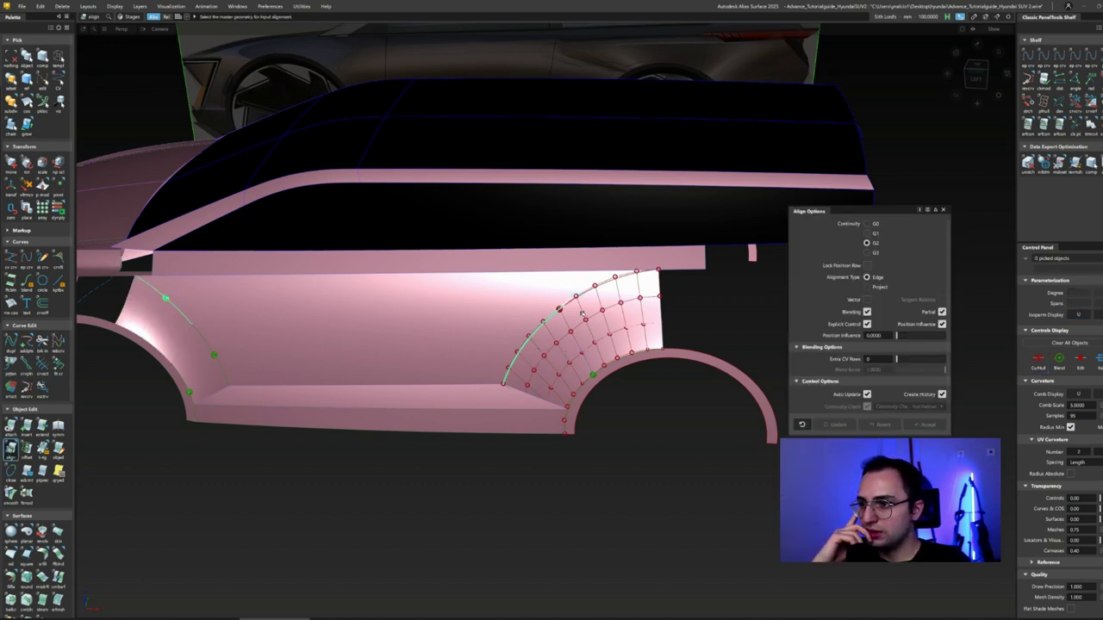
# - Align the rear blend's top edge to the body side and accept
pyautogui.click(590, 281)
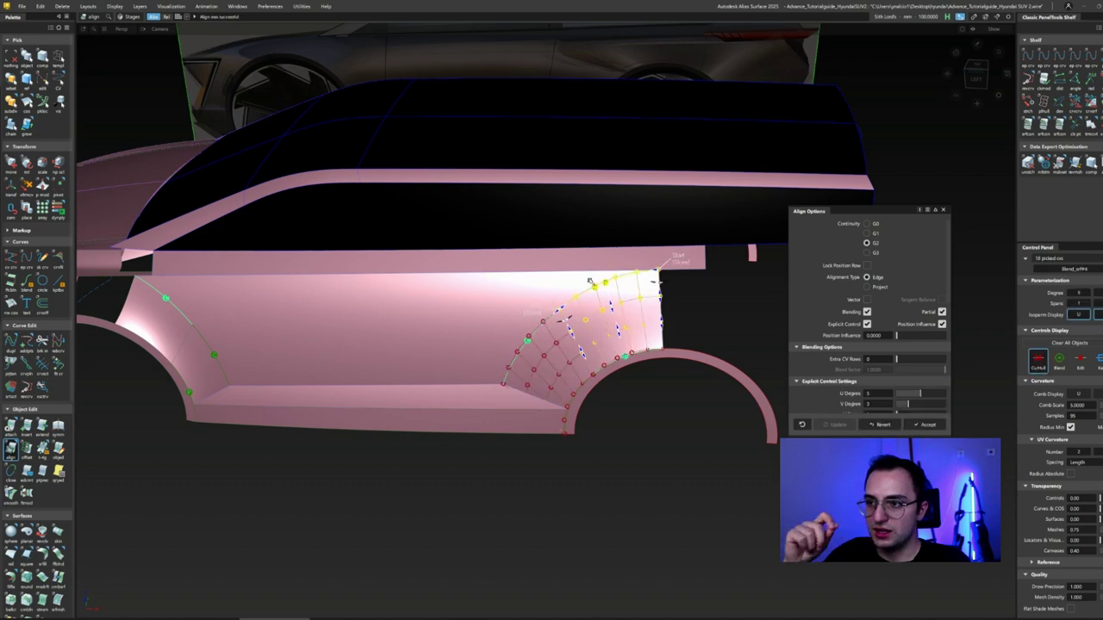
pyautogui.keyDown('alt'); pyautogui.keyDown('shift'); pyautogui.moveTo(620, 295); pyautogui.dragTo(819, 324); pyautogui.keyUp('shift'); pyautogui.keyUp('alt')
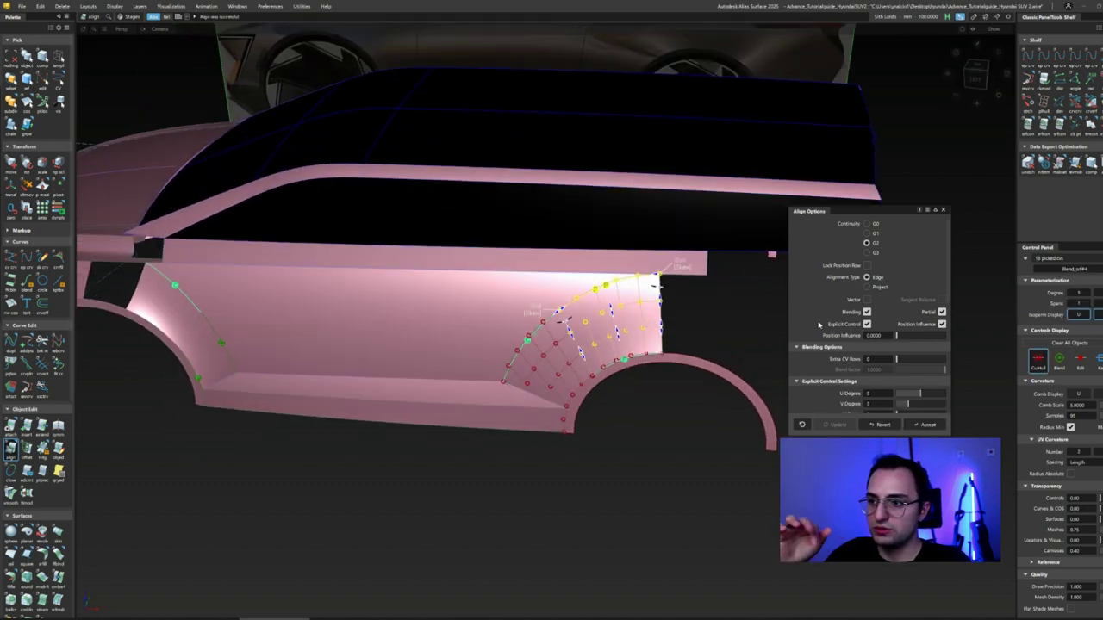
pyautogui.click(659, 391)
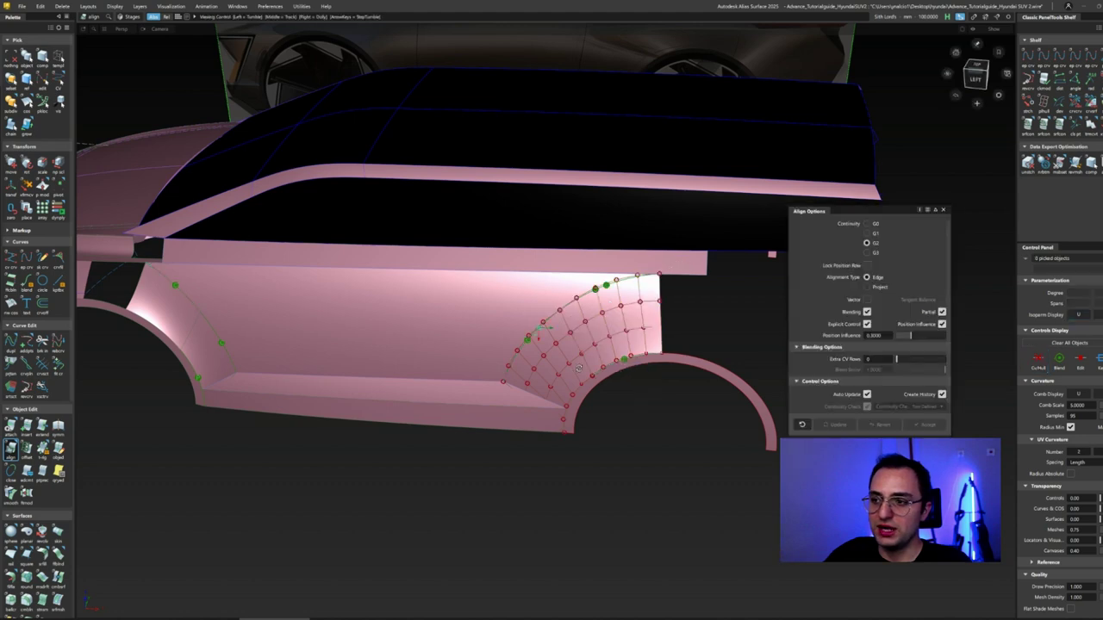
pyautogui.keyDown('alt'); pyautogui.keyDown('shift'); pyautogui.moveTo(659, 392); pyautogui.dragTo(1002, 139); pyautogui.keyUp('shift'); pyautogui.keyUp('alt')
# - Run the surface continuity check along the front wheel-arch edge
pyautogui.click(1039, 127)
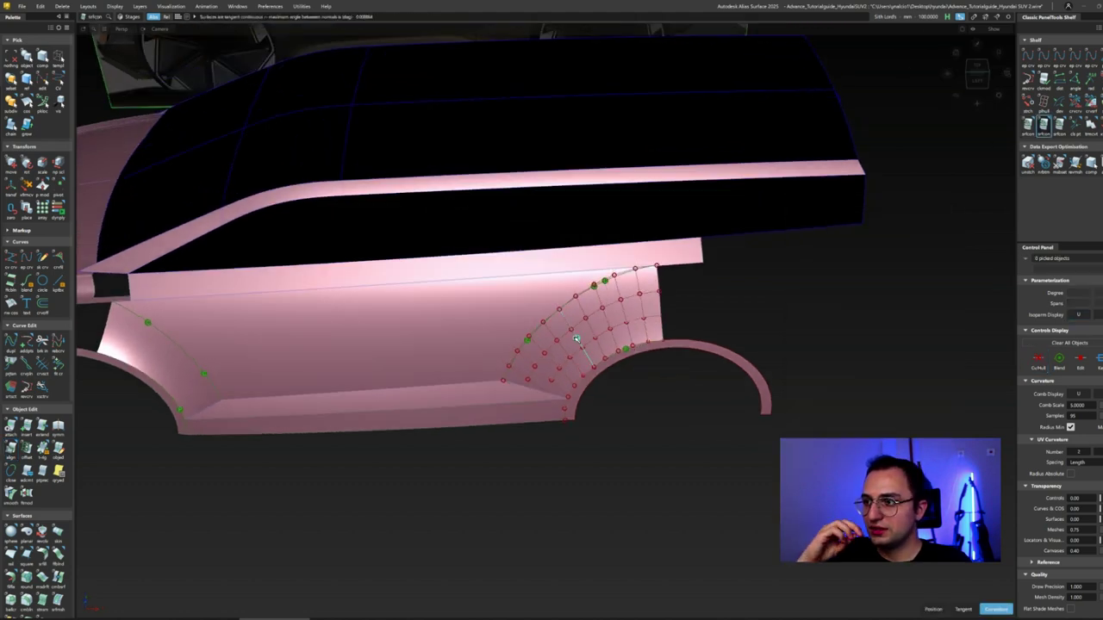
pyautogui.click(185, 357)
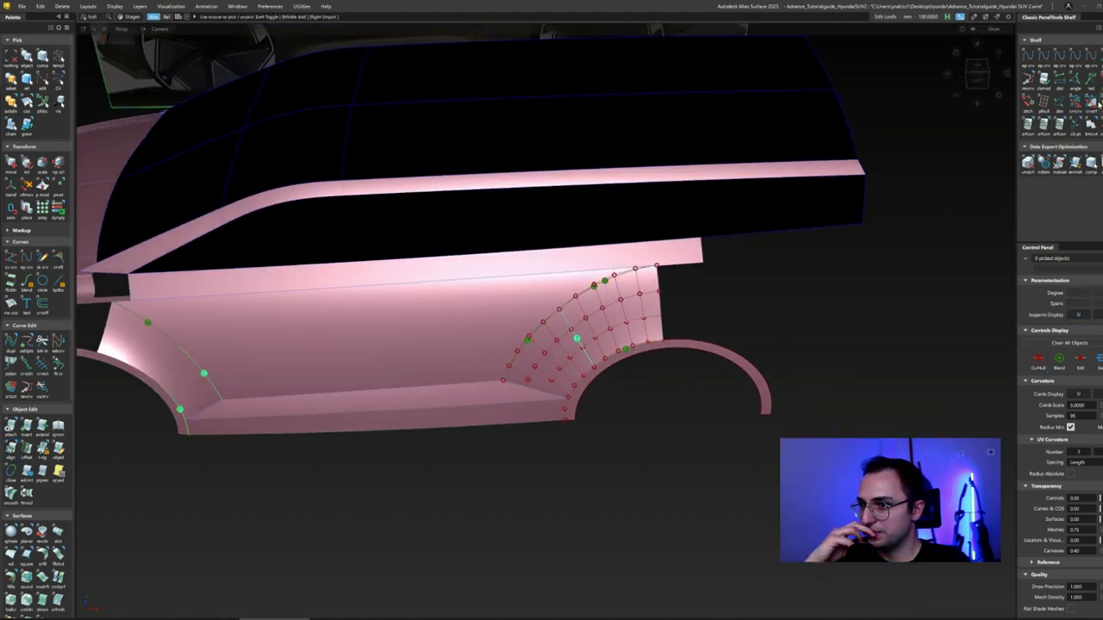
pyautogui.moveTo(328, 352)
pyautogui.keyDown('alt'); pyautogui.keyDown('shift'); pyautogui.mouseDown()
pyautogui.moveTo(466, 415)
pyautogui.moveTo(621, 362)
pyautogui.mouseUp(); pyautogui.keyUp('shift'); pyautogui.keyUp('alt')
pyautogui.click(431, 405)
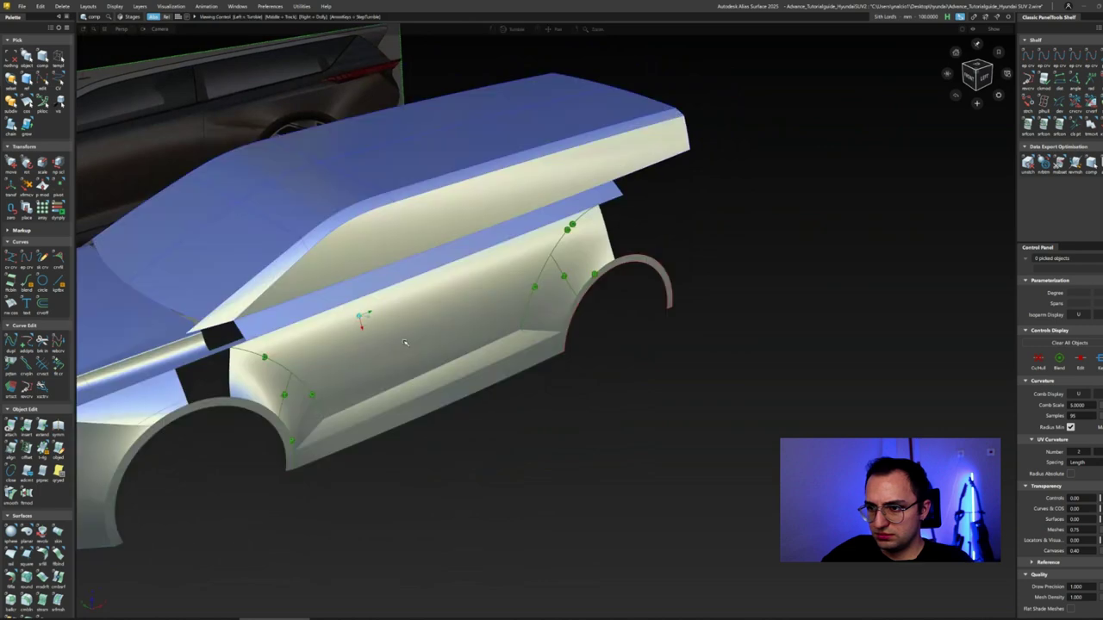
pyautogui.moveTo(534, 336)
pyautogui.keyDown('alt'); pyautogui.keyDown('shift'); pyautogui.mouseDown()
pyautogui.moveTo(440, 289)
pyautogui.moveTo(296, 319)
pyautogui.moveTo(603, 406)
pyautogui.moveTo(468, 389)
pyautogui.mouseUp(); pyautogui.keyUp('shift'); pyautogui.keyUp('alt')
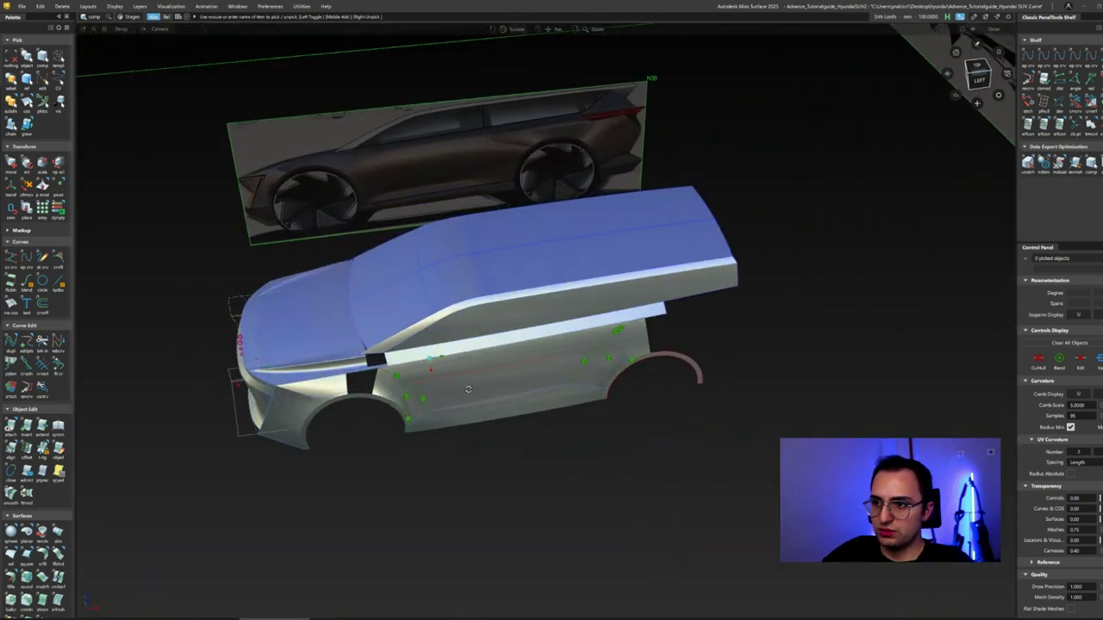
# - Align the blue door surface to its neighbour with G0 position continuity and close Align
pyautogui.moveTo(558, 368)
pyautogui.keyDown('alt'); pyautogui.keyDown('shift'); pyautogui.mouseDown()
pyautogui.moveTo(523, 364)
pyautogui.moveTo(541, 362)
pyautogui.moveTo(528, 341)
pyautogui.mouseUp(); pyautogui.keyUp('shift'); pyautogui.keyUp('alt')
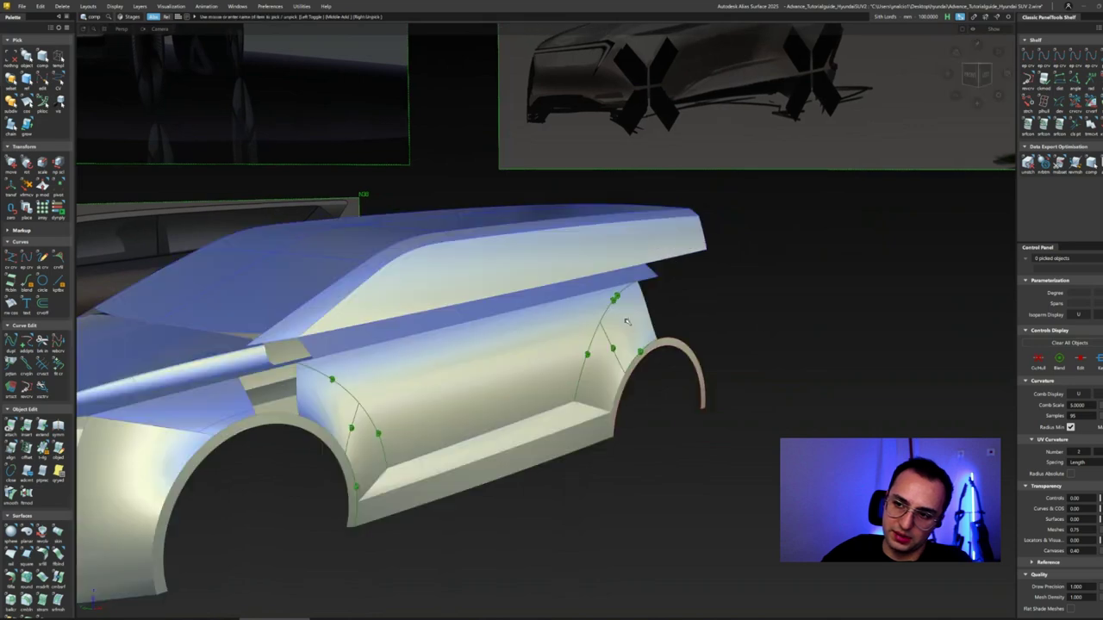
pyautogui.moveTo(741, 297)
pyautogui.keyDown('alt'); pyautogui.keyDown('shift'); pyautogui.mouseDown()
pyautogui.moveTo(748, 302)
pyautogui.moveTo(659, 328)
pyautogui.moveTo(833, 301)
pyautogui.moveTo(773, 313)
pyautogui.moveTo(599, 395)
pyautogui.moveTo(598, 473)
pyautogui.moveTo(566, 374)
pyautogui.moveTo(623, 235)
pyautogui.moveTo(643, 249)
pyautogui.moveTo(500, 202)
pyautogui.moveTo(355, 198)
pyautogui.mouseUp(); pyautogui.keyUp('shift'); pyautogui.keyUp('alt')
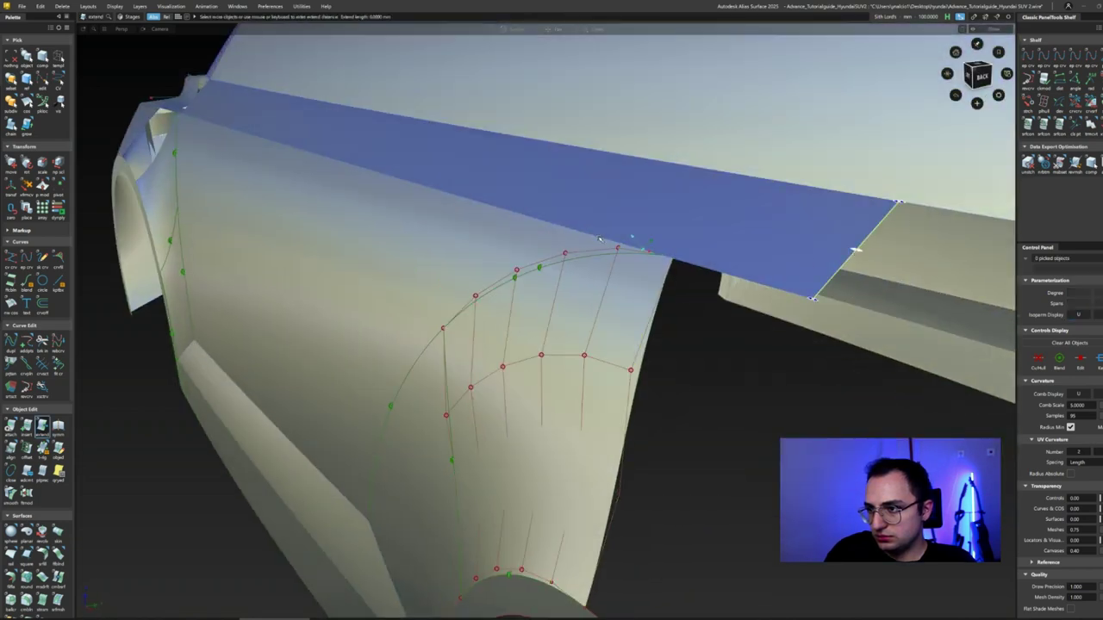
pyautogui.keyDown('alt'); pyautogui.keyDown('shift'); pyautogui.moveTo(599, 239); pyautogui.dragTo(541, 212); pyautogui.keyUp('shift'); pyautogui.keyUp('alt')
pyautogui.press('Escape')
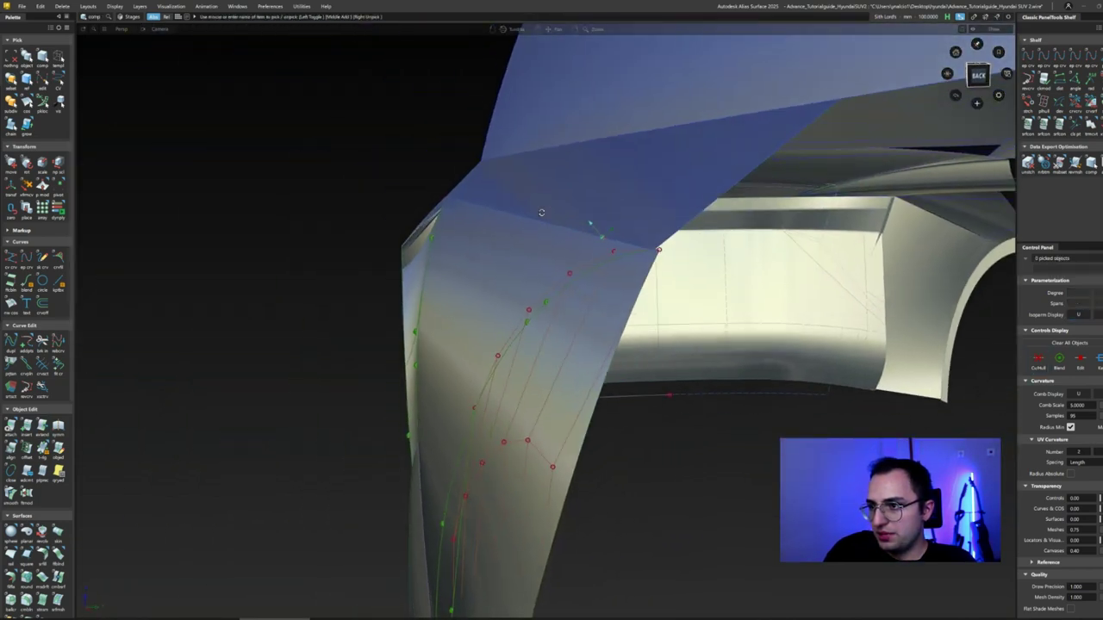
pyautogui.click(541, 212)
pyautogui.click(876, 225)
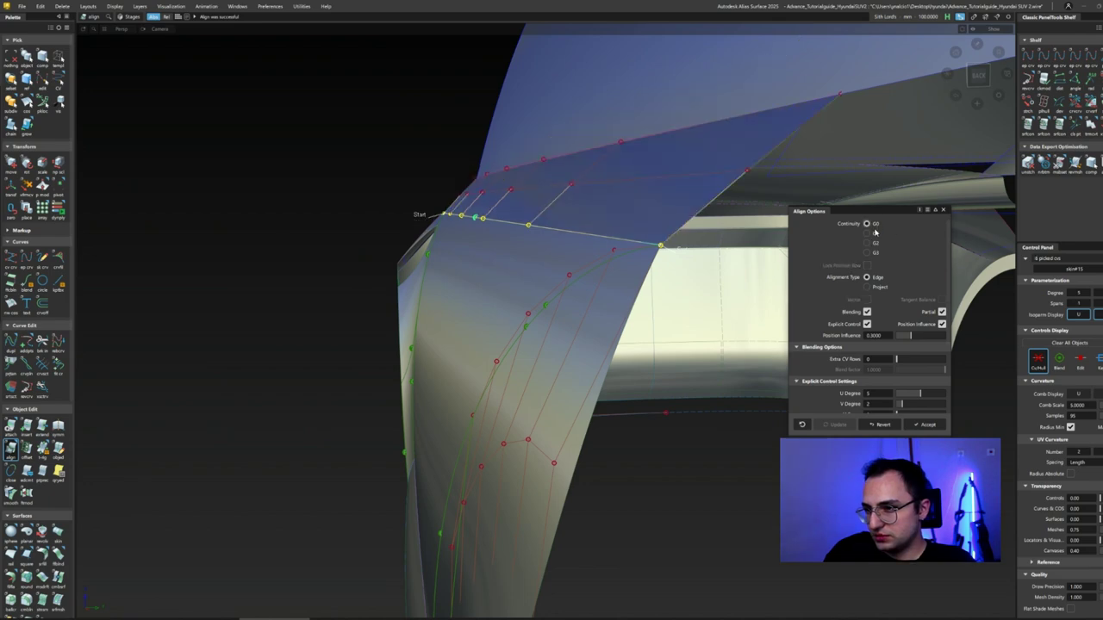
pyautogui.keyDown('alt'); pyautogui.keyDown('shift'); pyautogui.moveTo(622, 262); pyautogui.dragTo(593, 396); pyautogui.keyUp('shift'); pyautogui.keyUp('alt')
pyautogui.keyDown('alt'); pyautogui.keyDown('shift'); pyautogui.moveTo(626, 215); pyautogui.dragTo(521, 369); pyautogui.keyUp('shift'); pyautogui.keyUp('alt')
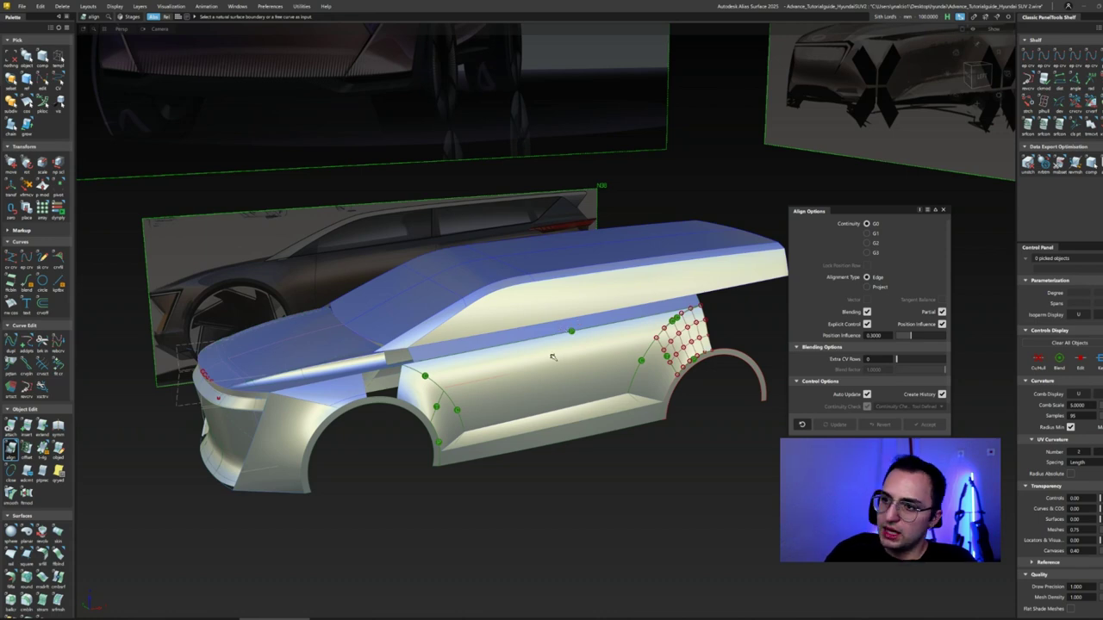
pyautogui.keyDown('alt'); pyautogui.keyDown('shift'); pyautogui.moveTo(430, 361); pyautogui.dragTo(712, 339); pyautogui.keyUp('shift'); pyautogui.keyUp('alt')
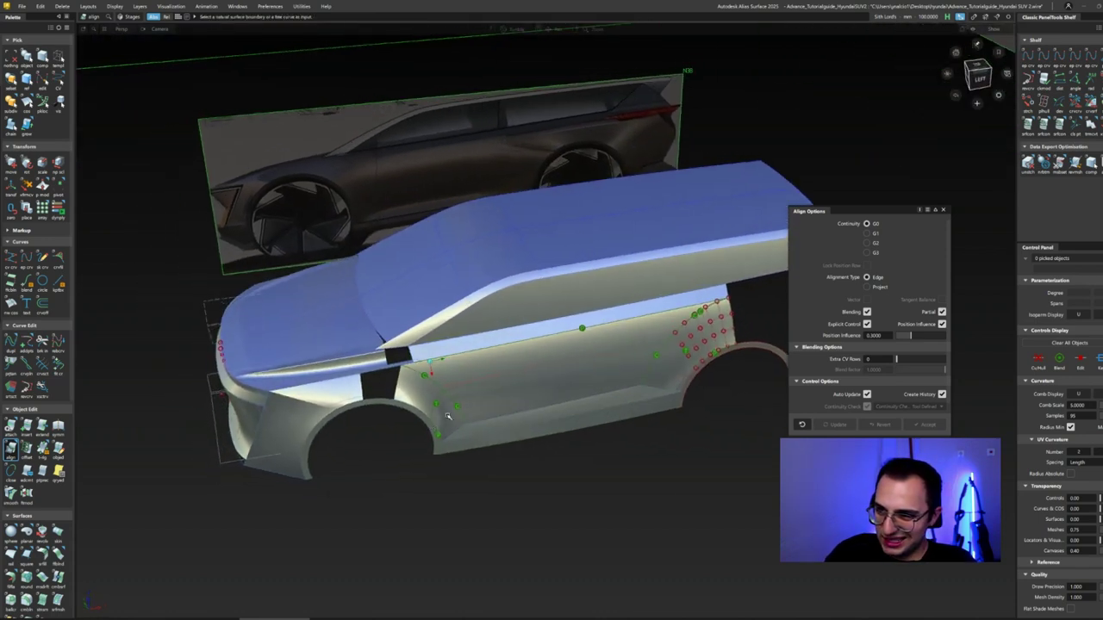
pyautogui.press('Escape')
# - Show the body in a see-through Left side view over the SUV sketch
pyautogui.keyDown('alt'); pyautogui.keyDown('shift'); pyautogui.moveTo(712, 338); pyautogui.dragTo(116, 28, button='right'); pyautogui.keyUp('shift'); pyautogui.keyUp('alt')
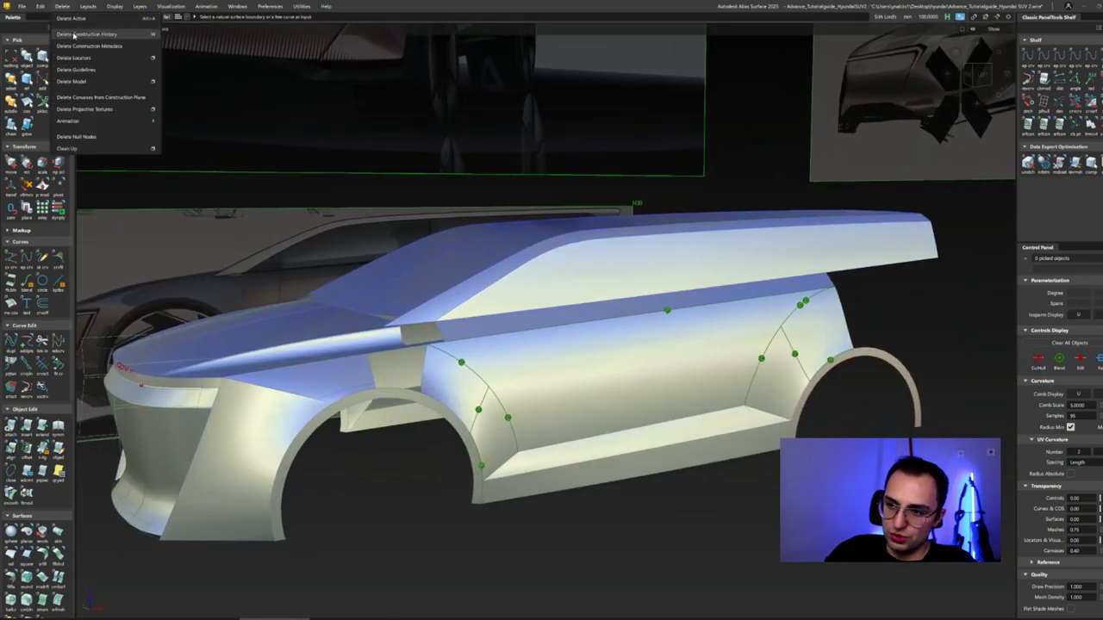
pyautogui.keyDown('alt'); pyautogui.keyDown('shift'); pyautogui.moveTo(129, 69); pyautogui.dragTo(316, 248); pyautogui.keyUp('shift'); pyautogui.keyUp('alt')
pyautogui.keyDown('alt'); pyautogui.keyDown('shift'); pyautogui.moveTo(315, 248); pyautogui.dragTo(388, 285, button='right'); pyautogui.keyUp('shift'); pyautogui.keyUp('alt')
pyautogui.keyDown('alt'); pyautogui.keyDown('shift'); pyautogui.moveTo(388, 284); pyautogui.dragTo(636, 355); pyautogui.keyUp('shift'); pyautogui.keyUp('alt')
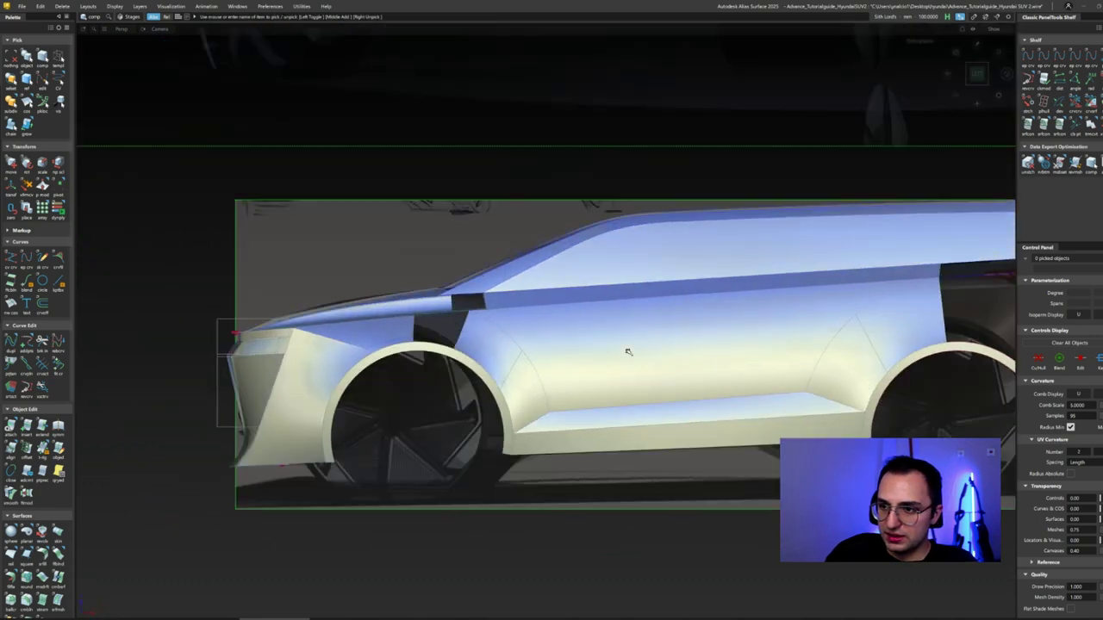
pyautogui.moveTo(628, 350)
pyautogui.keyDown('alt'); pyautogui.keyDown('shift'); pyautogui.mouseDown(button='right')
pyautogui.moveTo(660, 353)
pyautogui.moveTo(598, 345)
pyautogui.moveTo(727, 258)
pyautogui.mouseUp(button='right'); pyautogui.keyUp('shift'); pyautogui.keyUp('alt')
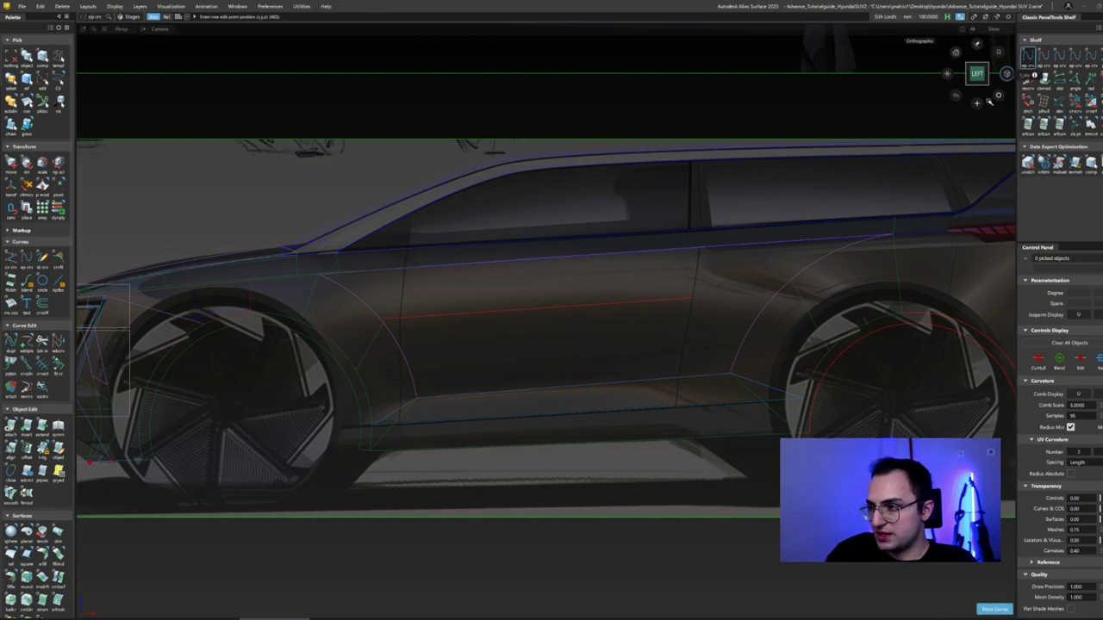
# - Draw a straight 2-point line beneath the door panel
pyautogui.click(348, 440)
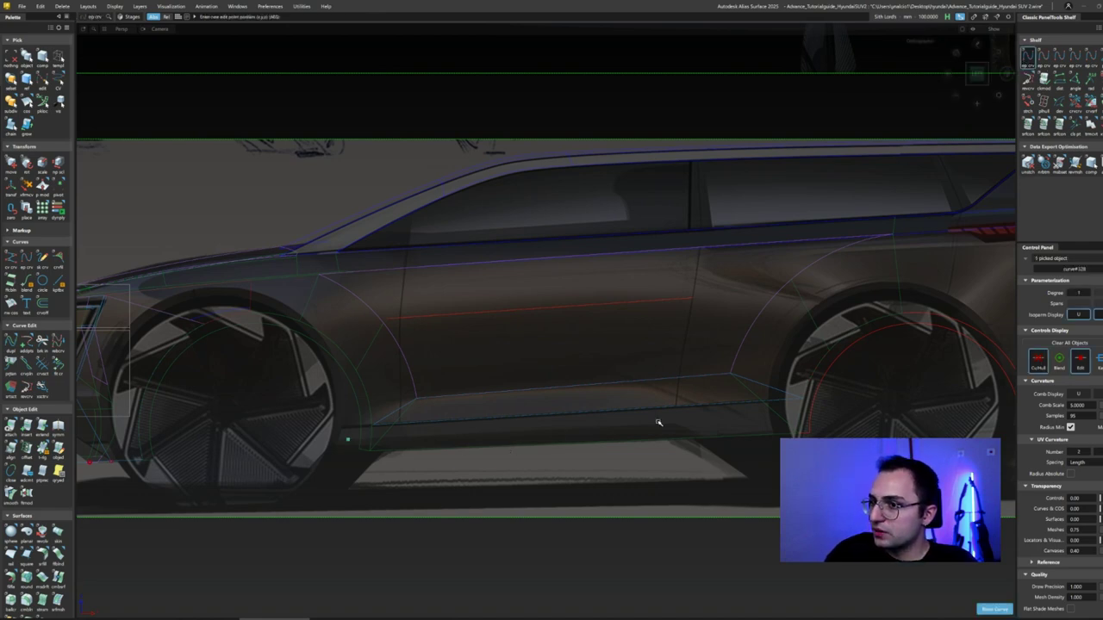
pyautogui.click(731, 421)
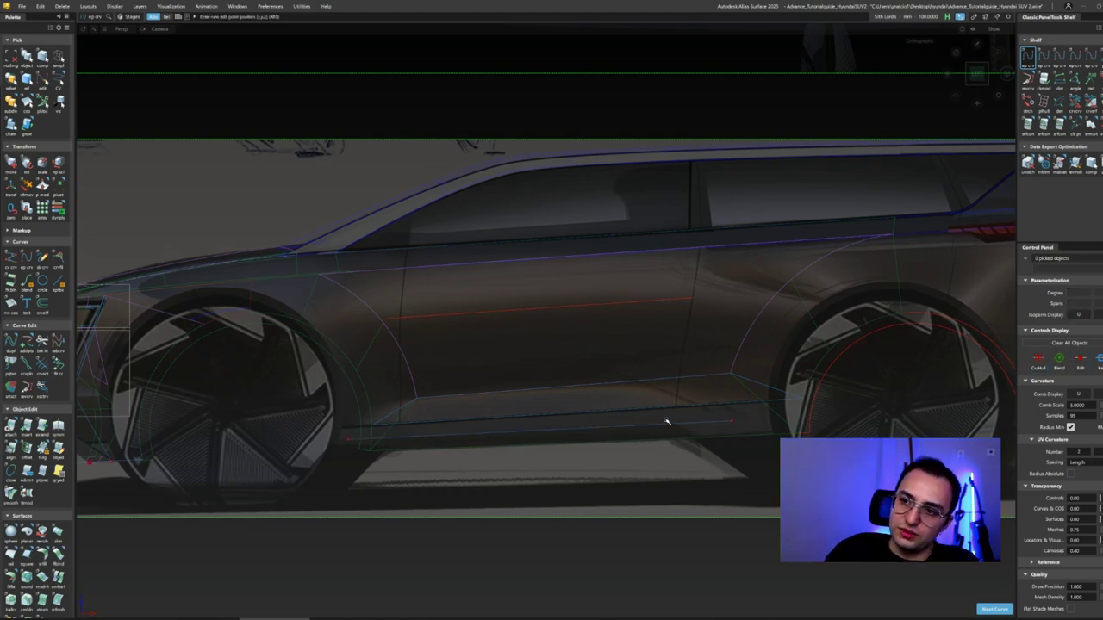
pyautogui.click(666, 420)
# - Project the line onto the door surface and divide it into a separate sill strip
pyautogui.press('p')
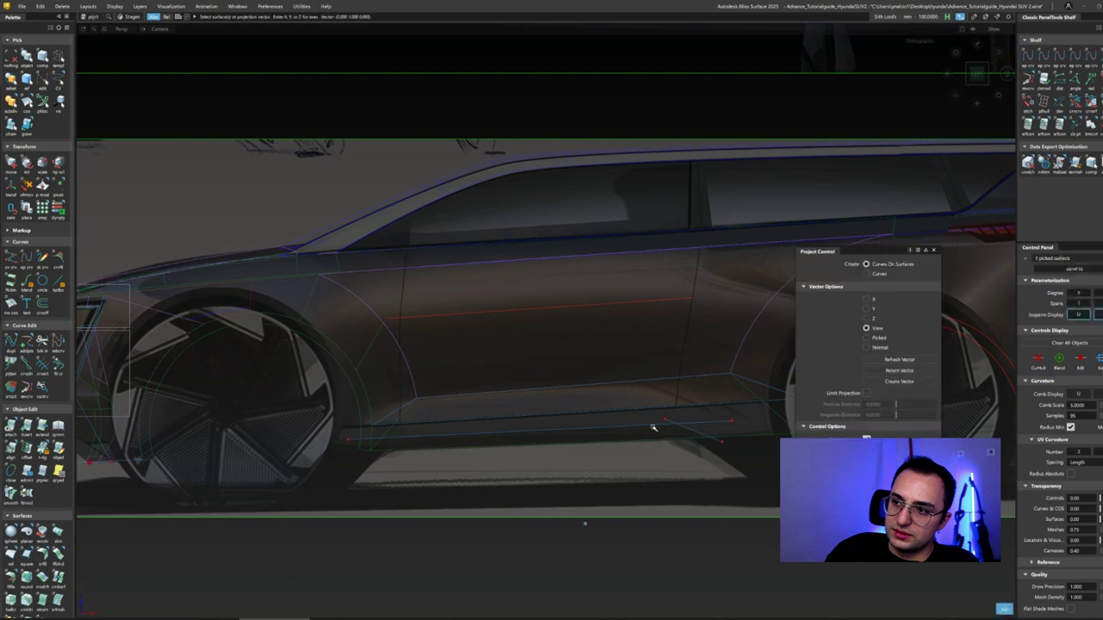
pyautogui.click(1089, 124)
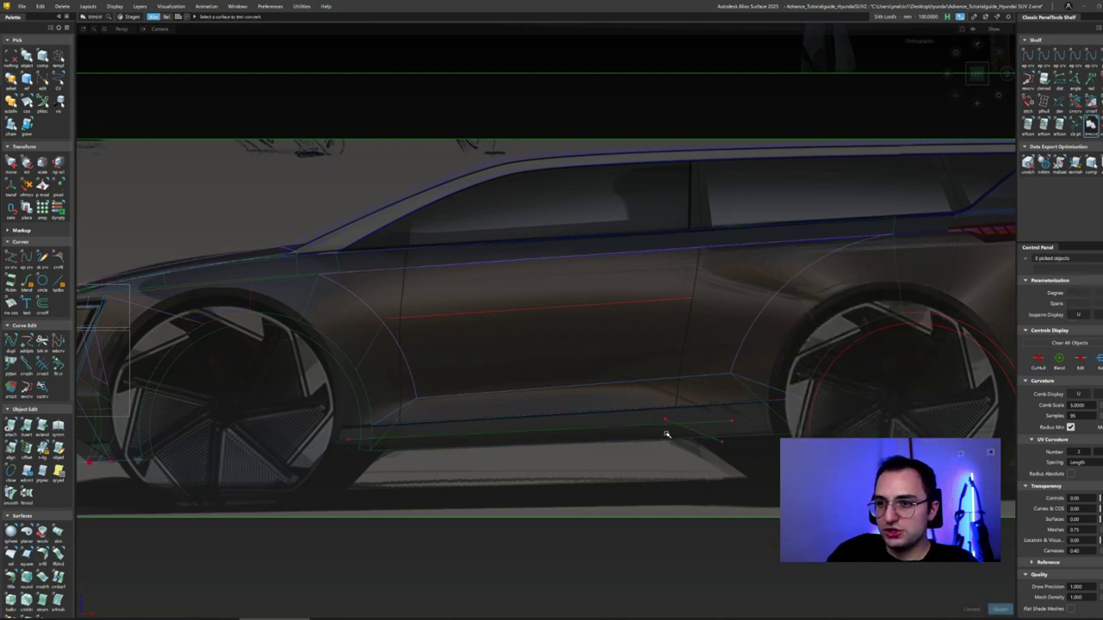
pyautogui.click(1002, 609)
pyautogui.click(472, 339)
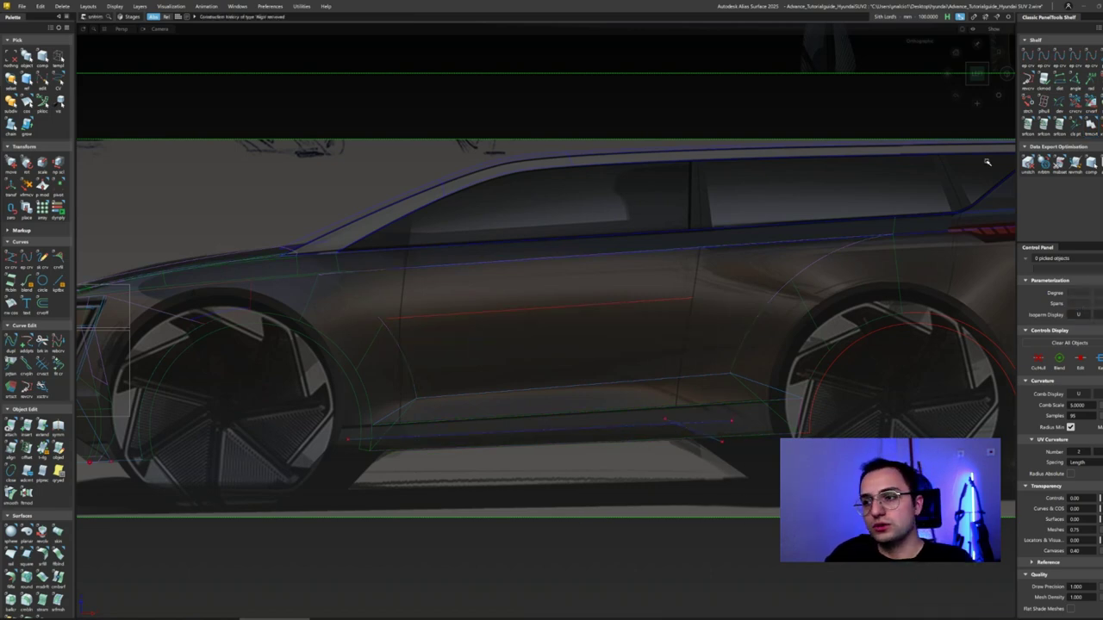
pyautogui.moveTo(583, 522)
pyautogui.keyDown('alt'); pyautogui.keyDown('shift'); pyautogui.mouseDown()
pyautogui.moveTo(468, 328)
pyautogui.moveTo(595, 436)
pyautogui.mouseUp(); pyautogui.keyUp('shift'); pyautogui.keyUp('alt')
# - Align the sill strip's front edge to the front wheel arch
pyautogui.click(594, 434)
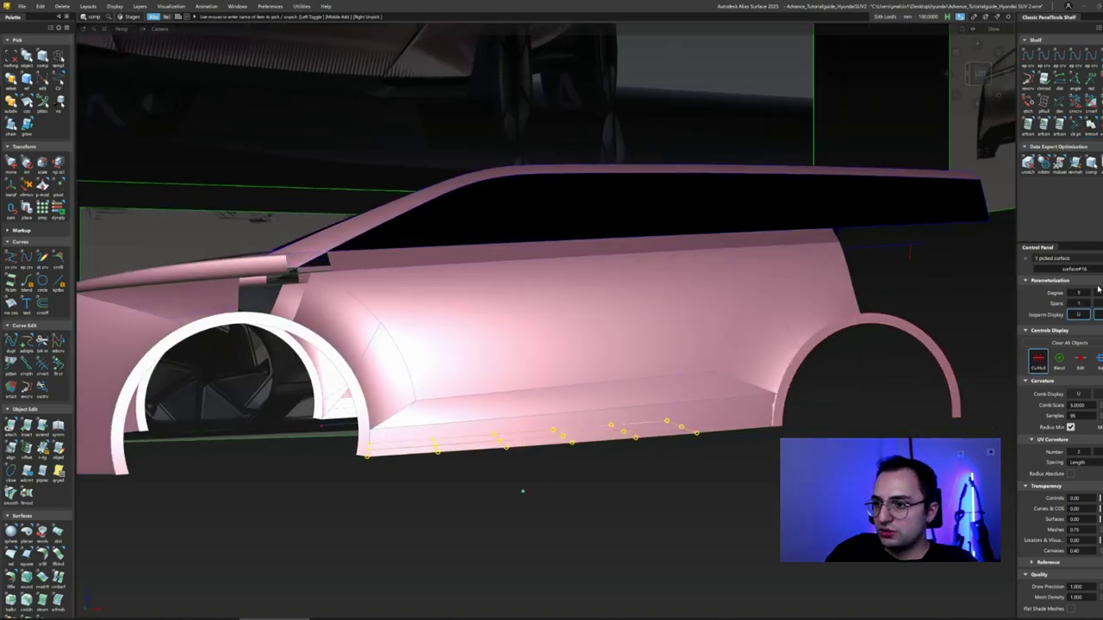
pyautogui.scroll(5, 372, 446)
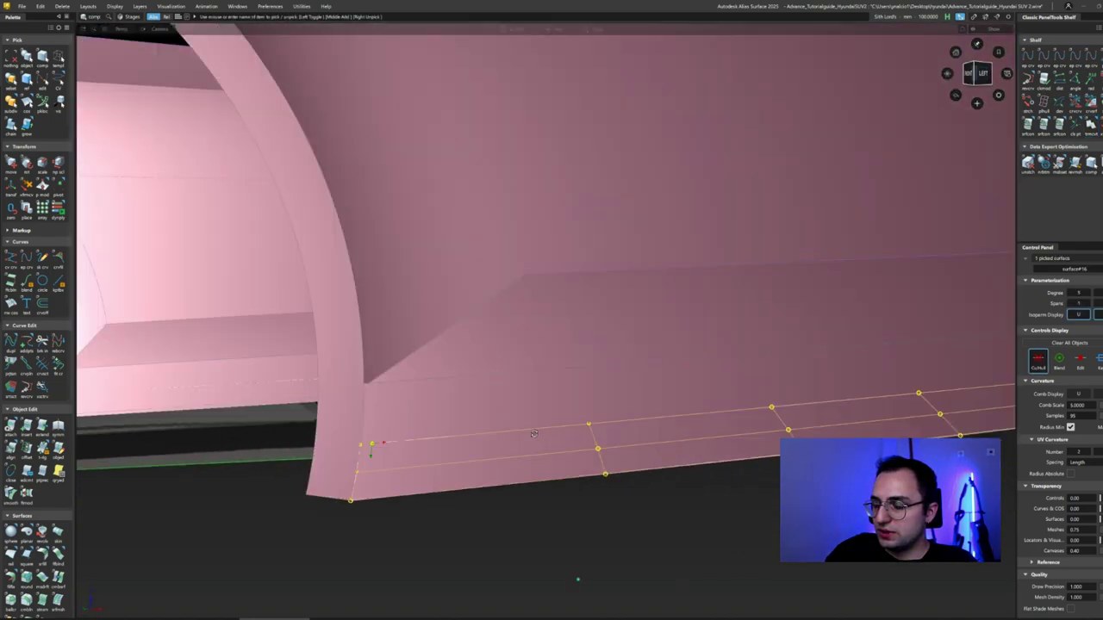
pyautogui.click(385, 556)
pyautogui.press('a')
pyautogui.click(360, 469)
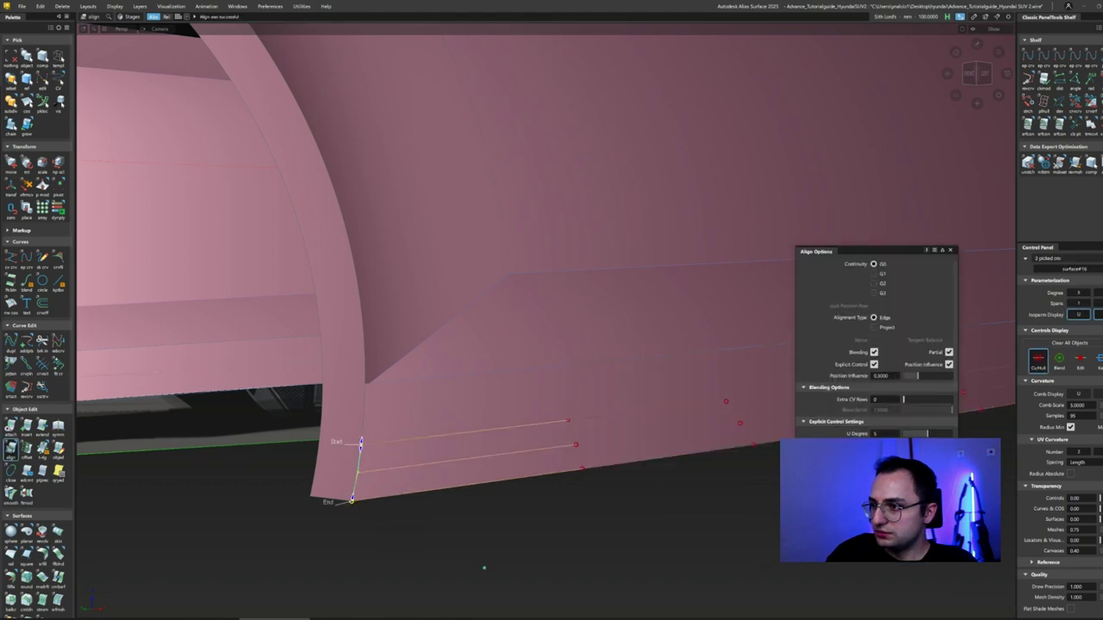
pyautogui.keyDown('alt'); pyautogui.keyDown('shift'); pyautogui.moveTo(554, 402); pyautogui.dragTo(679, 393); pyautogui.keyUp('shift'); pyautogui.keyUp('alt')
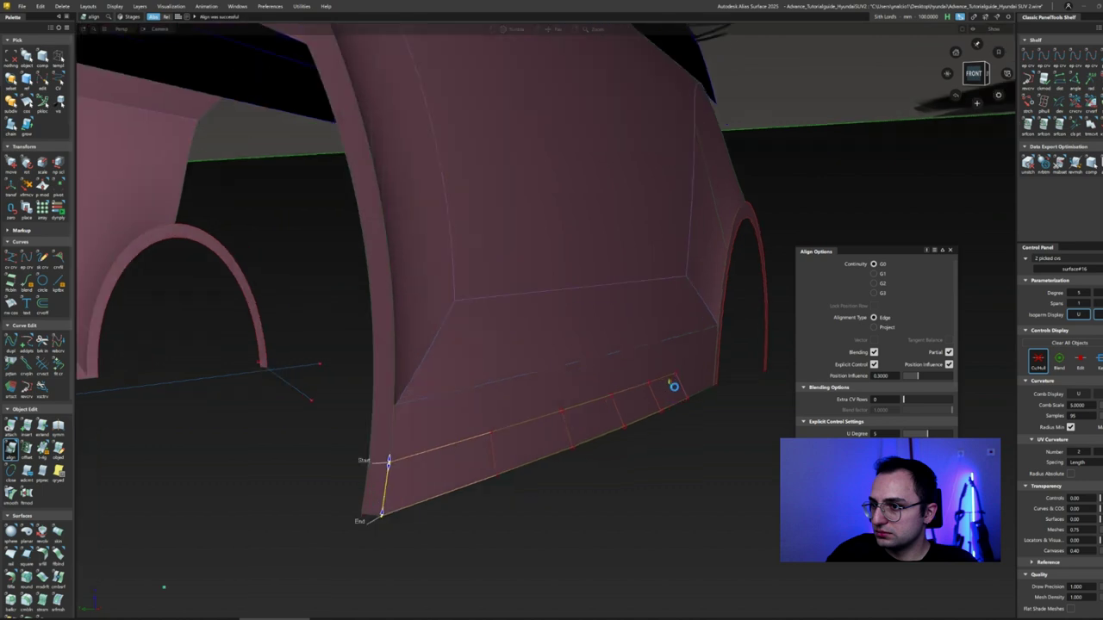
pyautogui.press('a')
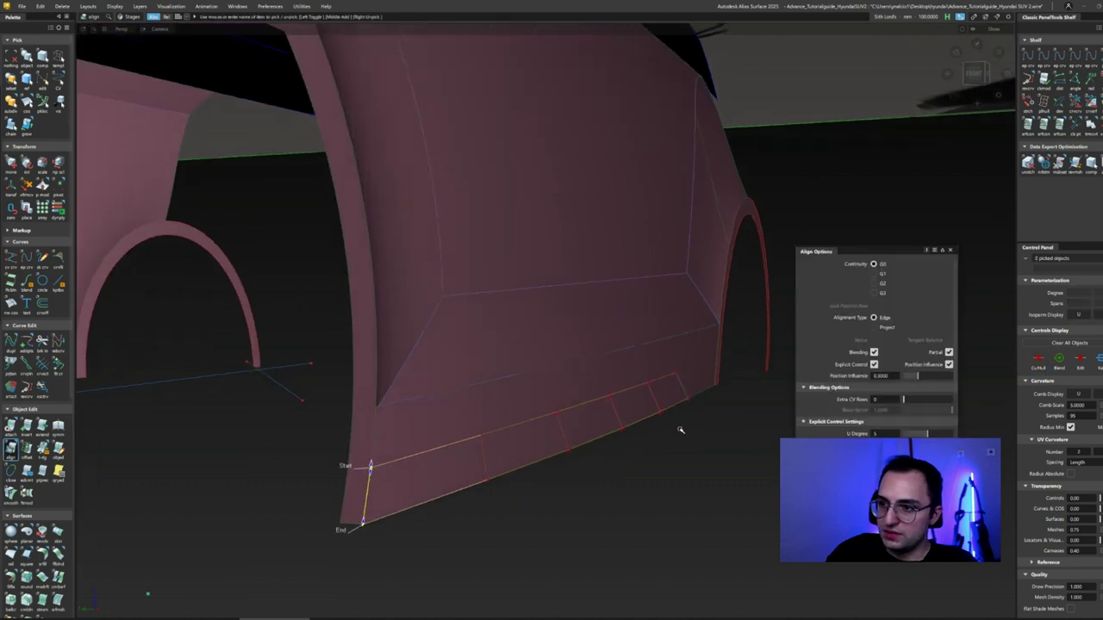
# - Move the sill strip's bottom control vertices slightly to form a stepped rocker ledge
pyautogui.click(1092, 135)
pyautogui.keyDown('ctrl'); pyautogui.keyDown('shift'); pyautogui.moveTo(695, 382); pyautogui.dragTo(747, 424); pyautogui.keyUp('shift'); pyautogui.keyUp('ctrl')
pyautogui.keyDown('shift'); pyautogui.click(661, 412); pyautogui.keyUp('shift')
pyautogui.moveTo(745, 422); pyautogui.dragTo(739, 423, button='middle')
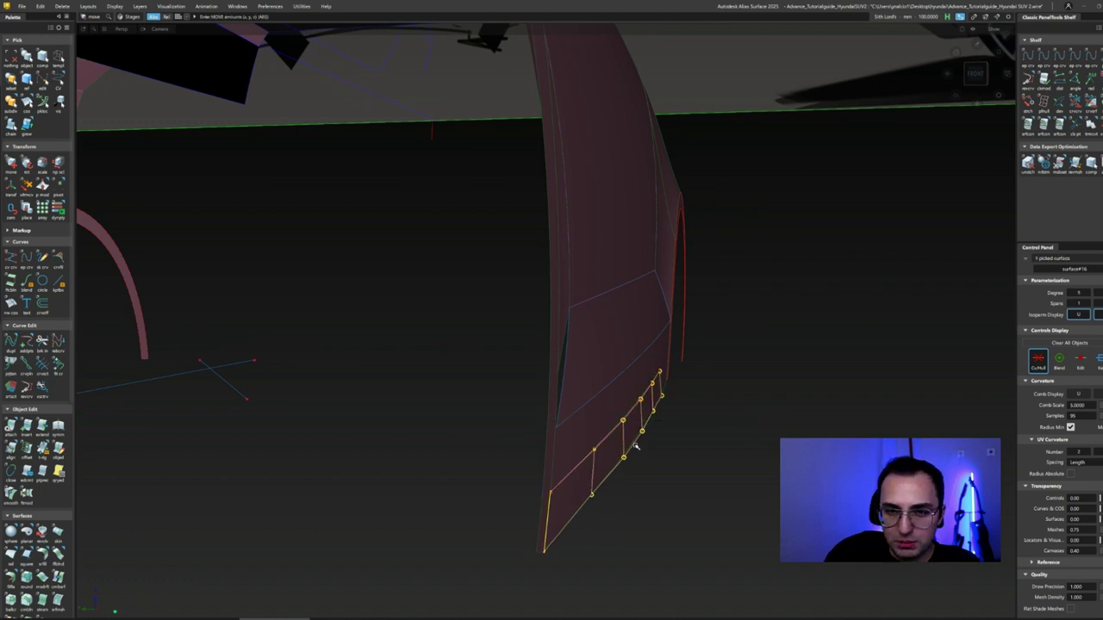
pyautogui.hotkey('ctrl', 'shift', 'n')
pyautogui.click(635, 456)
pyautogui.moveTo(689, 430); pyautogui.dragTo(686, 430, button='middle')
pyautogui.moveTo(686, 428)
pyautogui.keyDown('alt'); pyautogui.keyDown('shift'); pyautogui.mouseDown()
pyautogui.moveTo(605, 439)
pyautogui.moveTo(560, 465)
pyautogui.moveTo(755, 411)
pyautogui.moveTo(242, 375)
pyautogui.moveTo(344, 403)
pyautogui.moveTo(389, 386)
pyautogui.moveTo(603, 367)
pyautogui.moveTo(440, 399)
pyautogui.moveTo(635, 354)
pyautogui.moveTo(516, 363)
pyautogui.mouseUp(); pyautogui.keyUp('shift'); pyautogui.keyUp('alt')
pyautogui.hotkey('ctrl', 'shift', 'n')
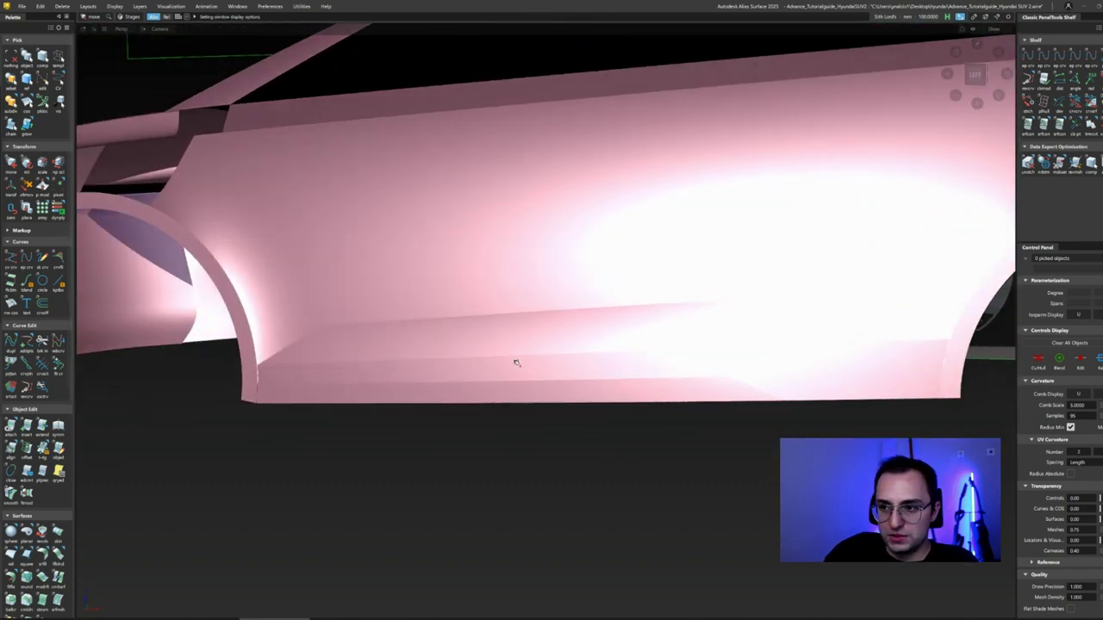
# - Slide curve#129 beneath the rocker sill along X to suit the sketch
pyautogui.click(970, 360)
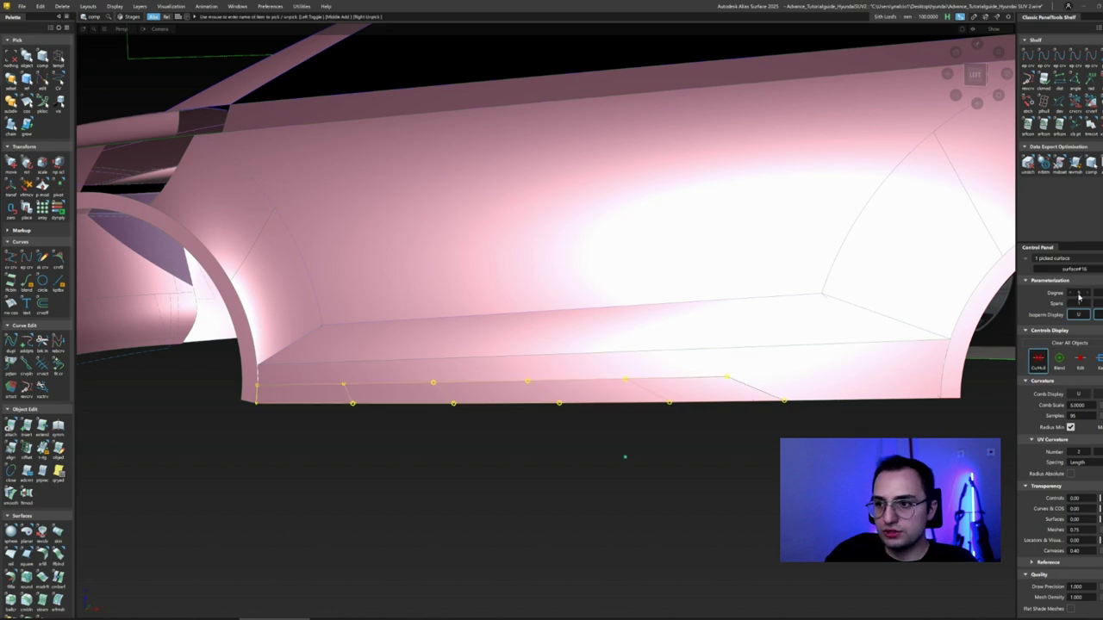
pyautogui.click(407, 442)
pyautogui.keyDown('alt'); pyautogui.keyDown('shift'); pyautogui.moveTo(406, 442); pyautogui.dragTo(482, 455); pyautogui.keyUp('shift'); pyautogui.keyUp('alt')
pyautogui.keyDown('alt'); pyautogui.keyDown('shift'); pyautogui.moveTo(576, 359); pyautogui.dragTo(482, 385); pyautogui.keyUp('shift'); pyautogui.keyUp('alt')
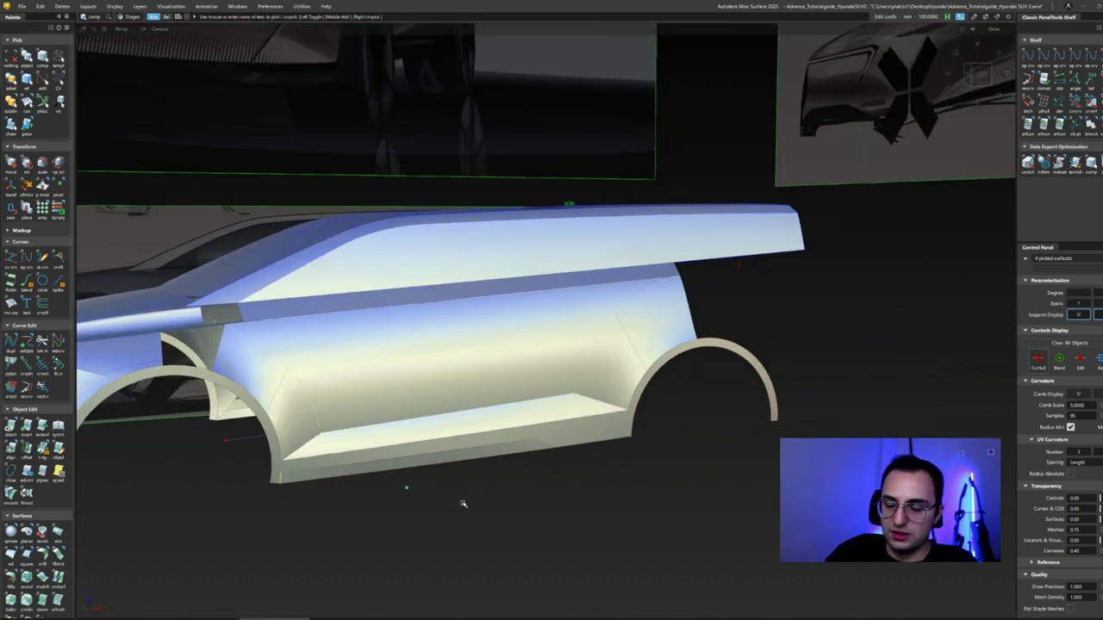
pyautogui.keyDown('alt'); pyautogui.keyDown('shift'); pyautogui.moveTo(500, 414); pyautogui.dragTo(427, 435); pyautogui.keyUp('shift'); pyautogui.keyUp('alt')
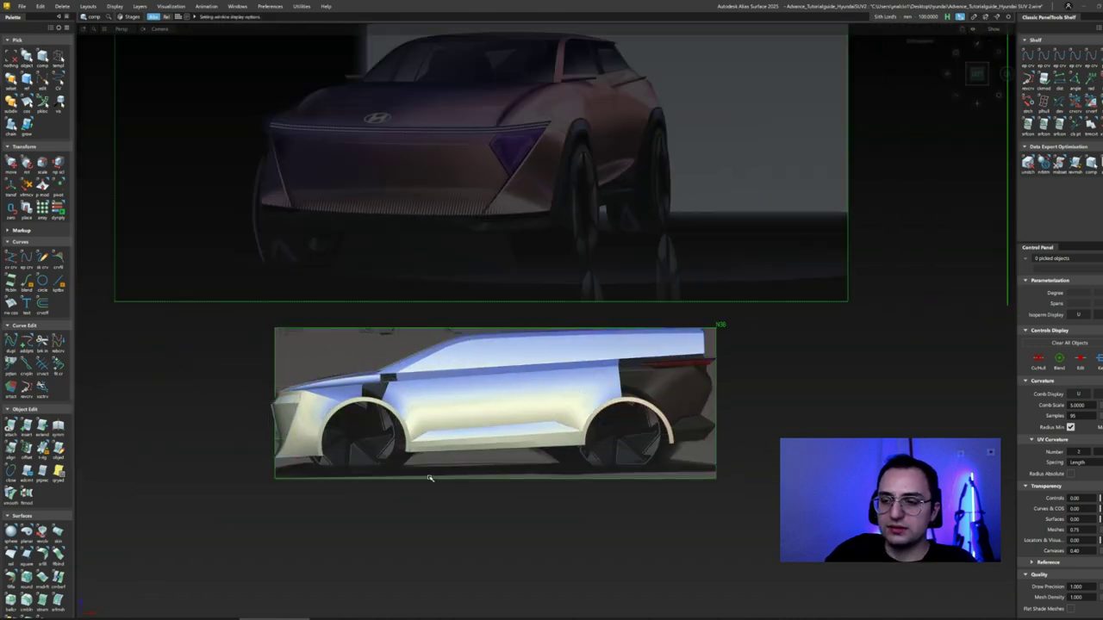
pyautogui.scroll(3, 492, 431)
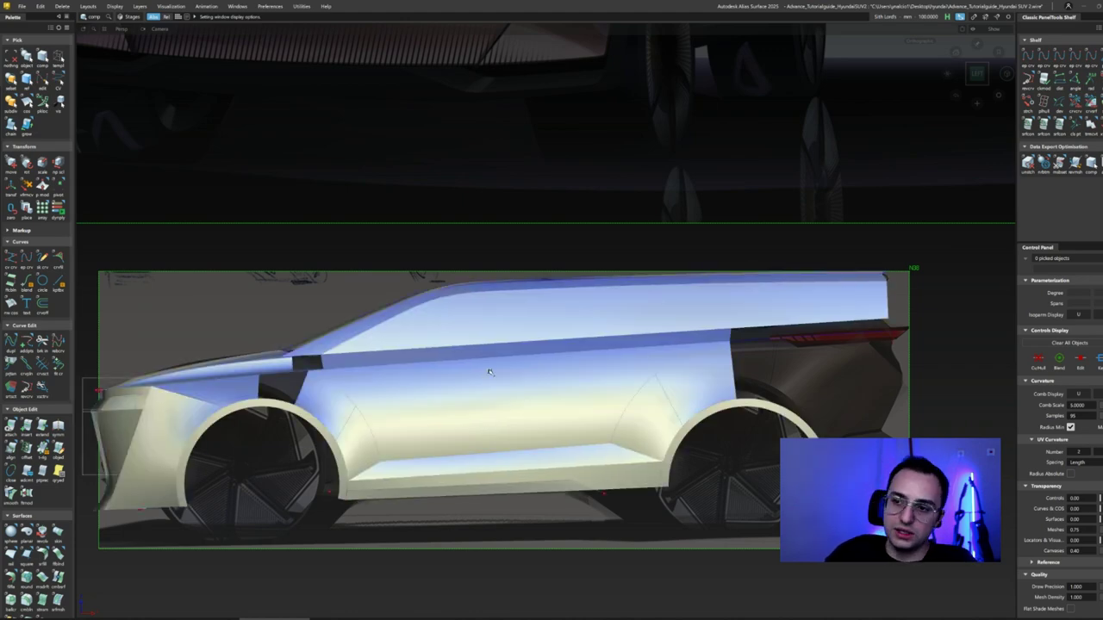
pyautogui.click(665, 491)
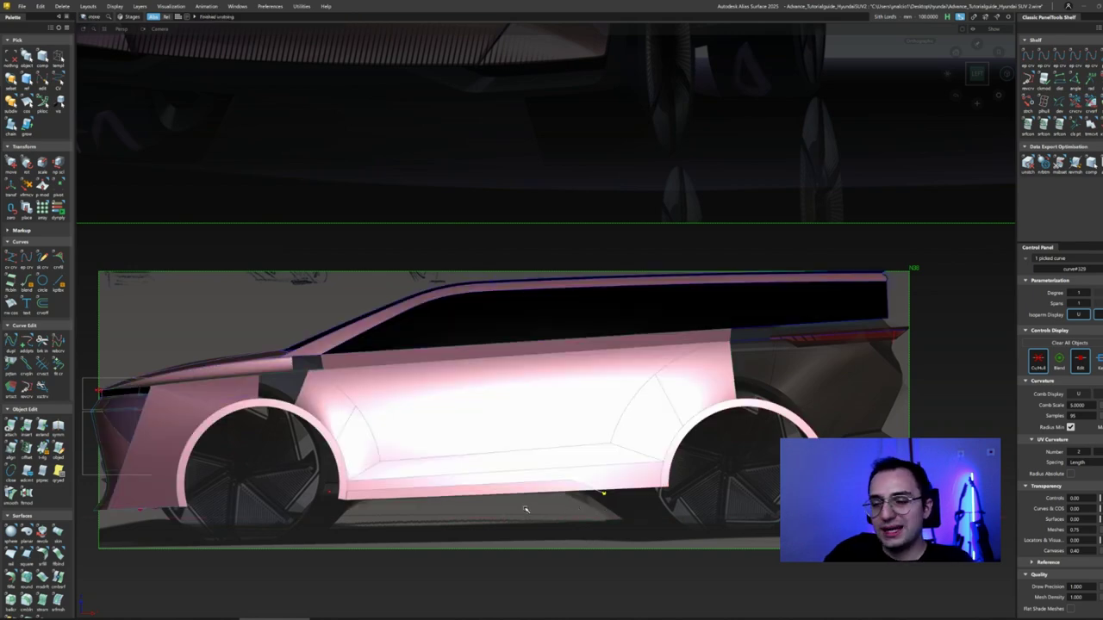
pyautogui.moveTo(568, 509); pyautogui.dragTo(620, 517)
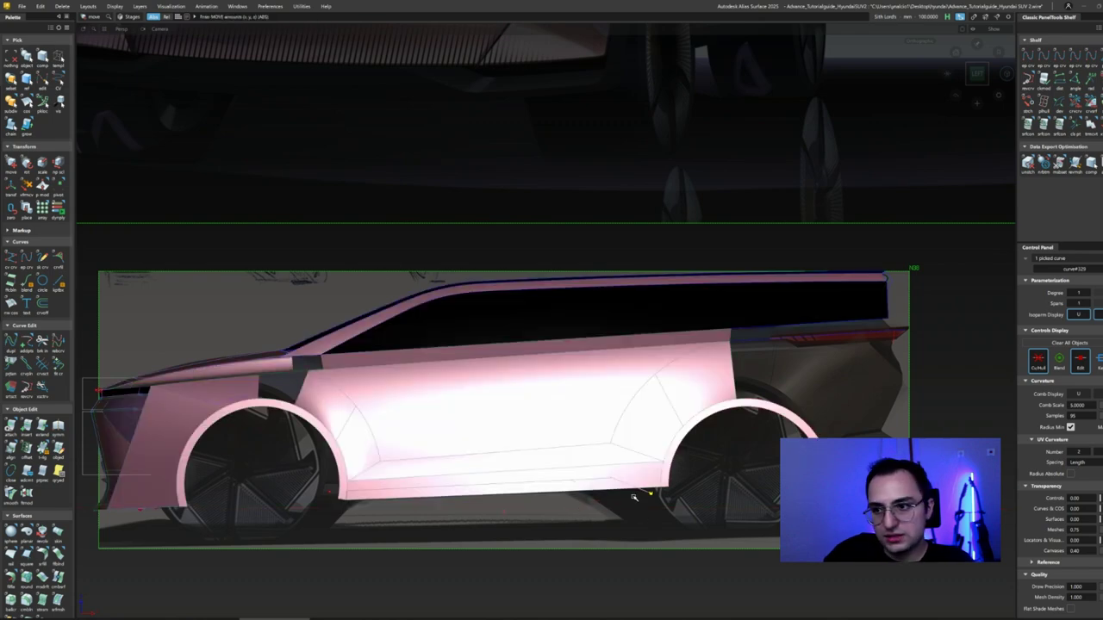
pyautogui.press('e')
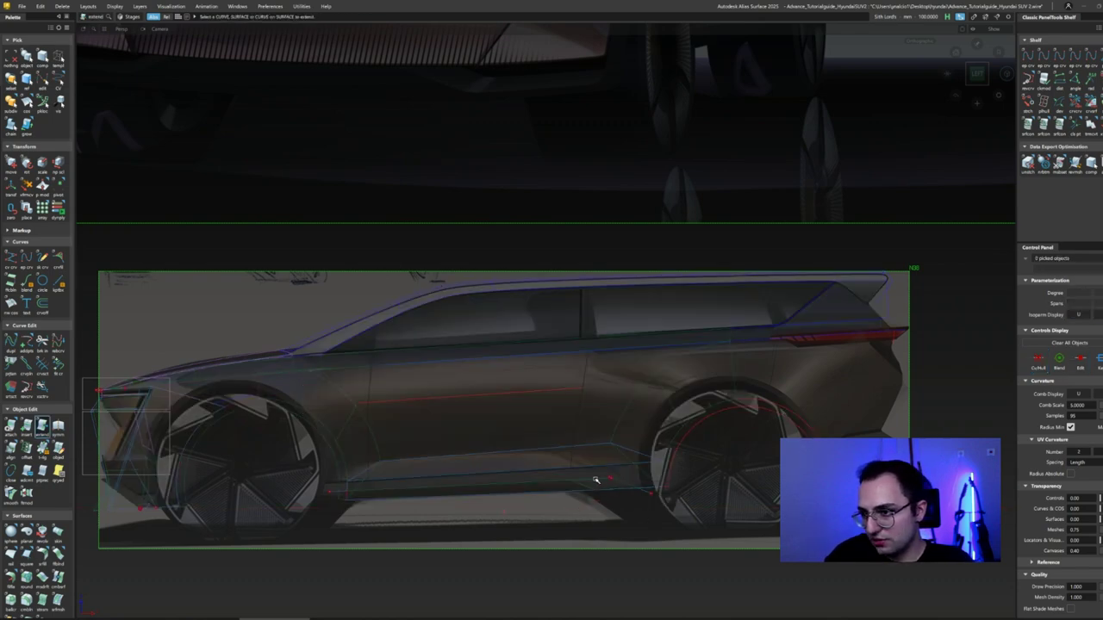
# - Extend the short rocker curve toward the rear wheel
pyautogui.click(617, 496)
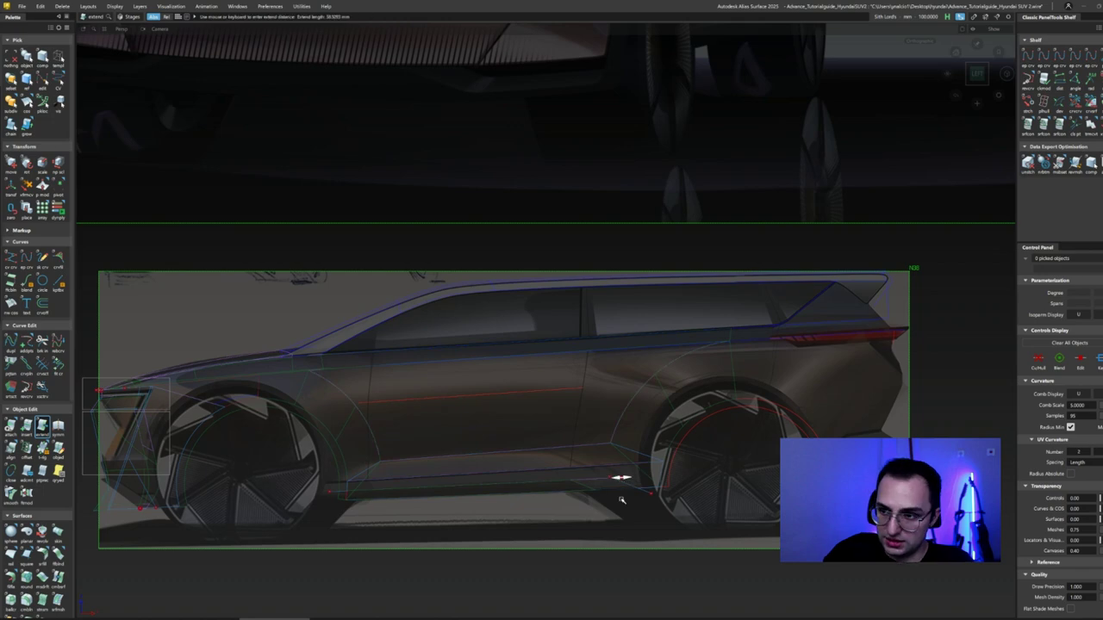
pyautogui.click(592, 486)
pyautogui.click(609, 480)
pyautogui.scroll(10, 624, 379)
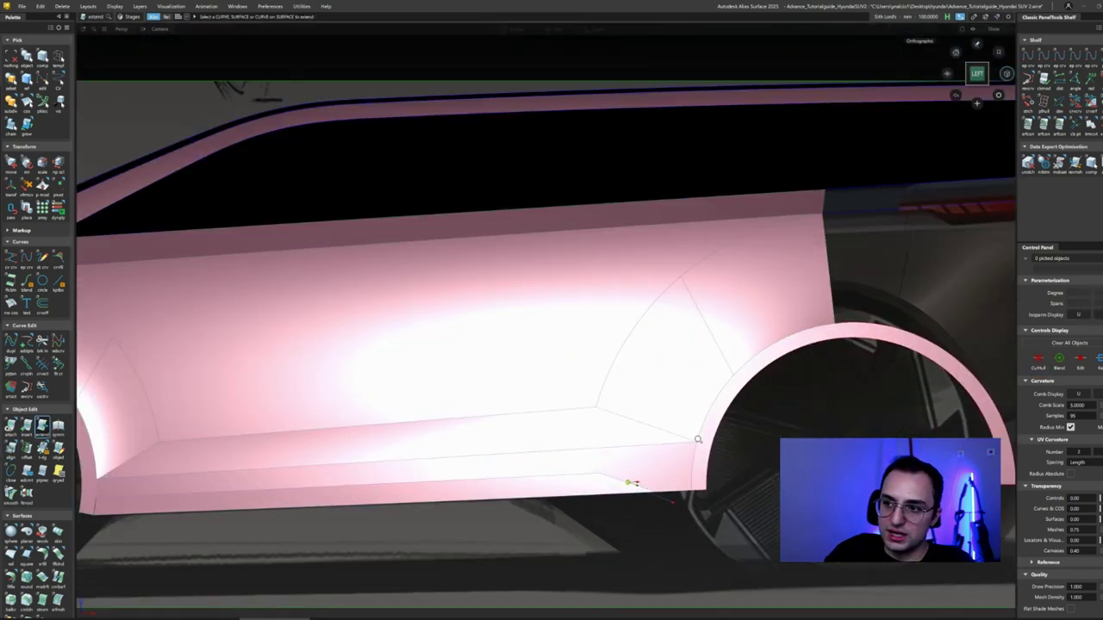
pyautogui.keyDown('alt'); pyautogui.keyDown('shift'); pyautogui.moveTo(625, 379); pyautogui.dragTo(620, 484); pyautogui.keyUp('shift'); pyautogui.keyUp('alt')
# - Align the sill surface edge with G0 continuity, edge alignment and 0.8000 position influence
pyautogui.press('a')
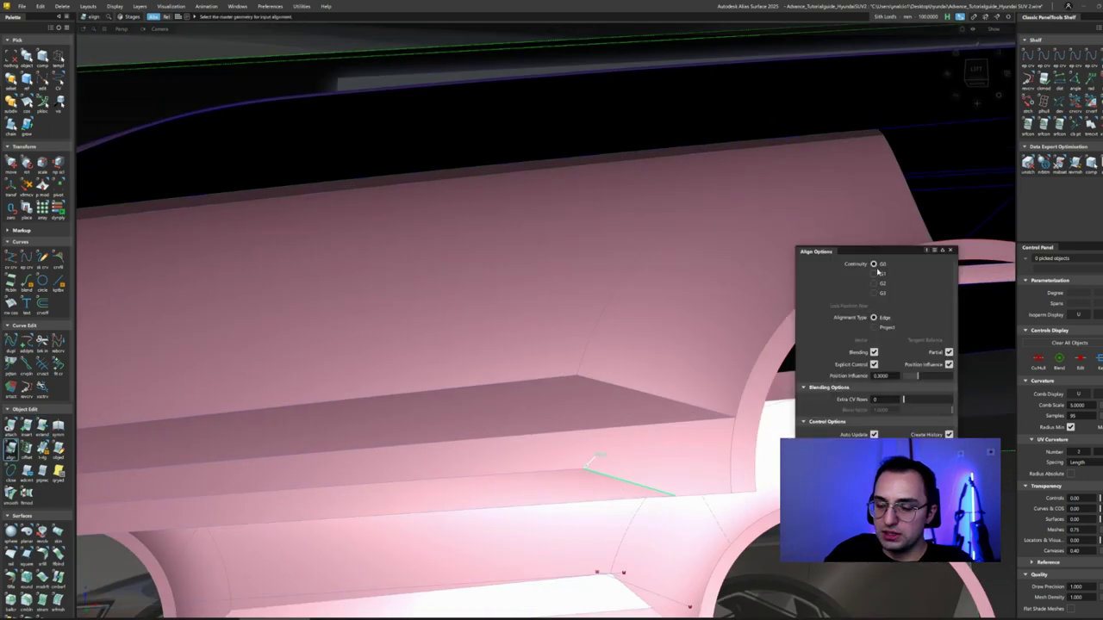
pyautogui.click(624, 480)
pyautogui.keyDown('alt'); pyautogui.keyDown('shift'); pyautogui.moveTo(773, 358); pyautogui.dragTo(379, 530); pyautogui.keyUp('shift'); pyautogui.keyUp('alt')
pyautogui.scroll(5, 506, 487)
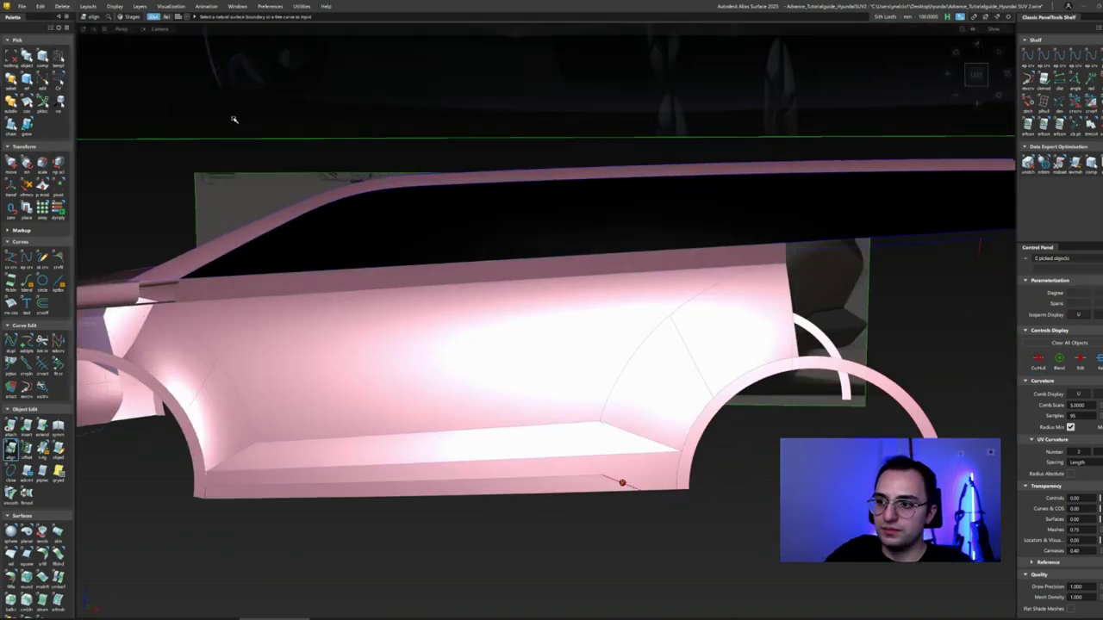
pyautogui.scroll(-3, 639, 430)
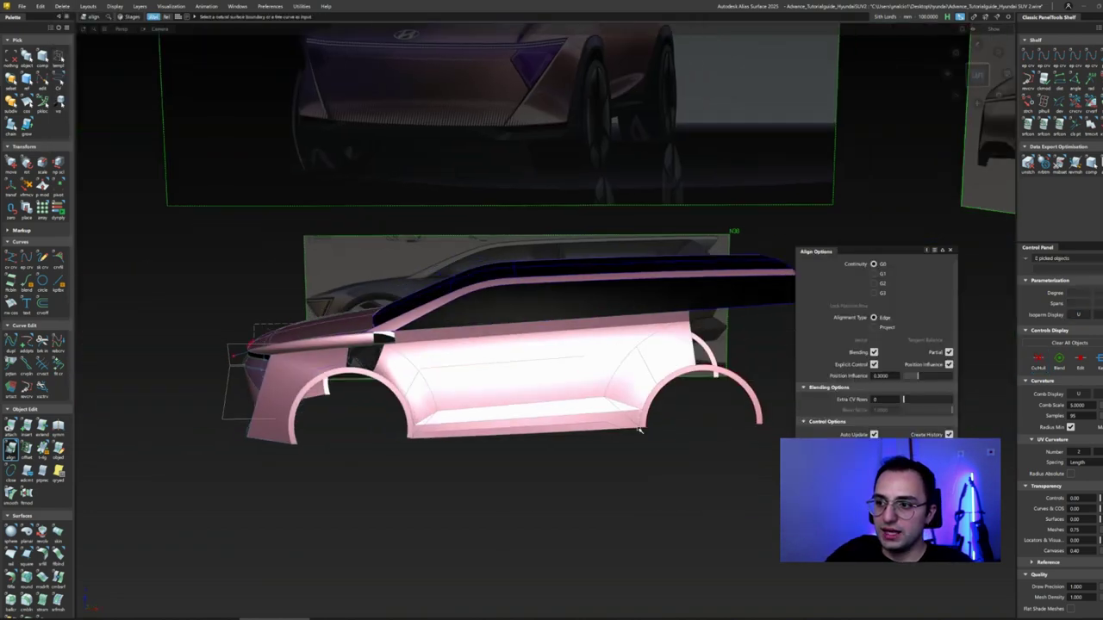
pyautogui.press('F11')
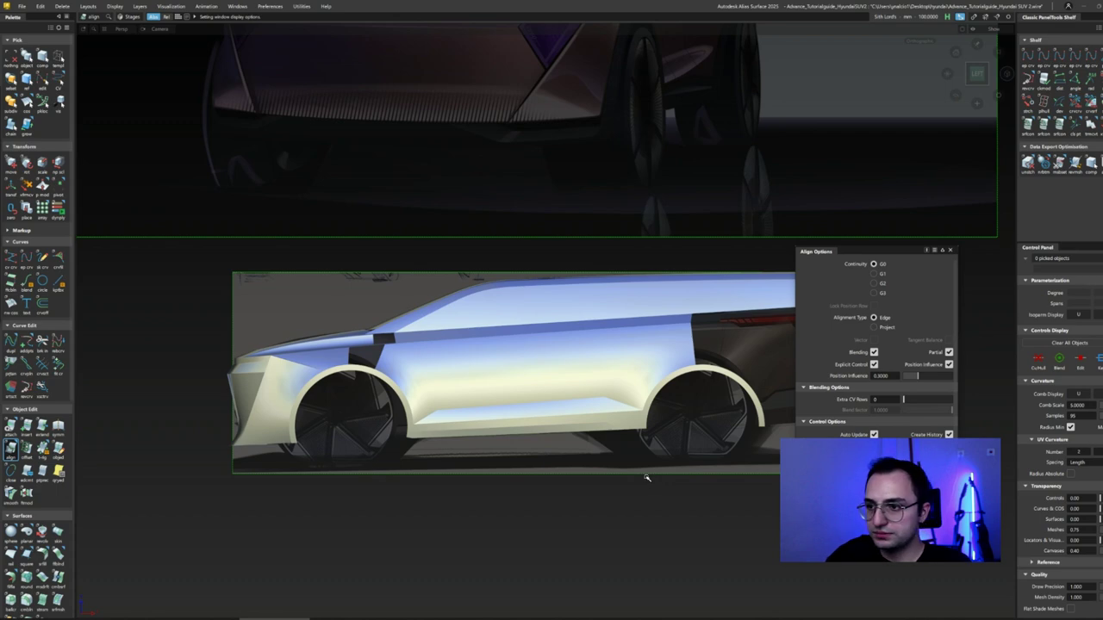
pyautogui.keyDown('alt'); pyautogui.keyDown('shift'); pyautogui.moveTo(609, 470); pyautogui.dragTo(556, 360); pyautogui.keyUp('shift'); pyautogui.keyUp('alt')
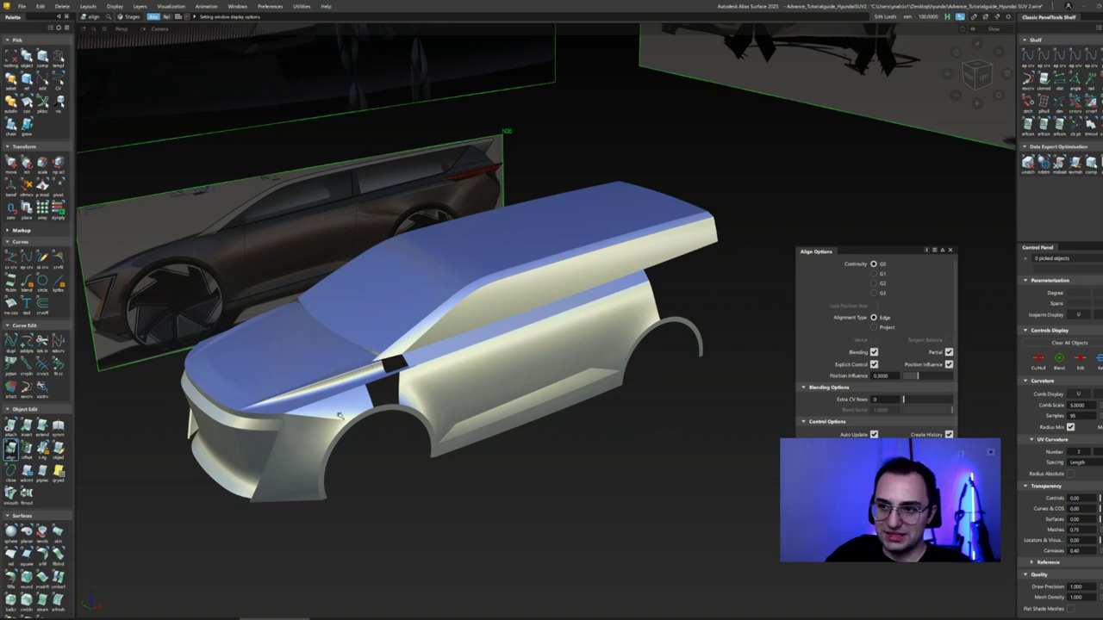
# - Query construction history and select the draft surface along the black hood strip
pyautogui.keyDown('alt'); pyautogui.keyDown('shift'); pyautogui.moveTo(324, 433); pyautogui.dragTo(383, 392); pyautogui.keyUp('shift'); pyautogui.keyUp('alt')
pyautogui.press('q')
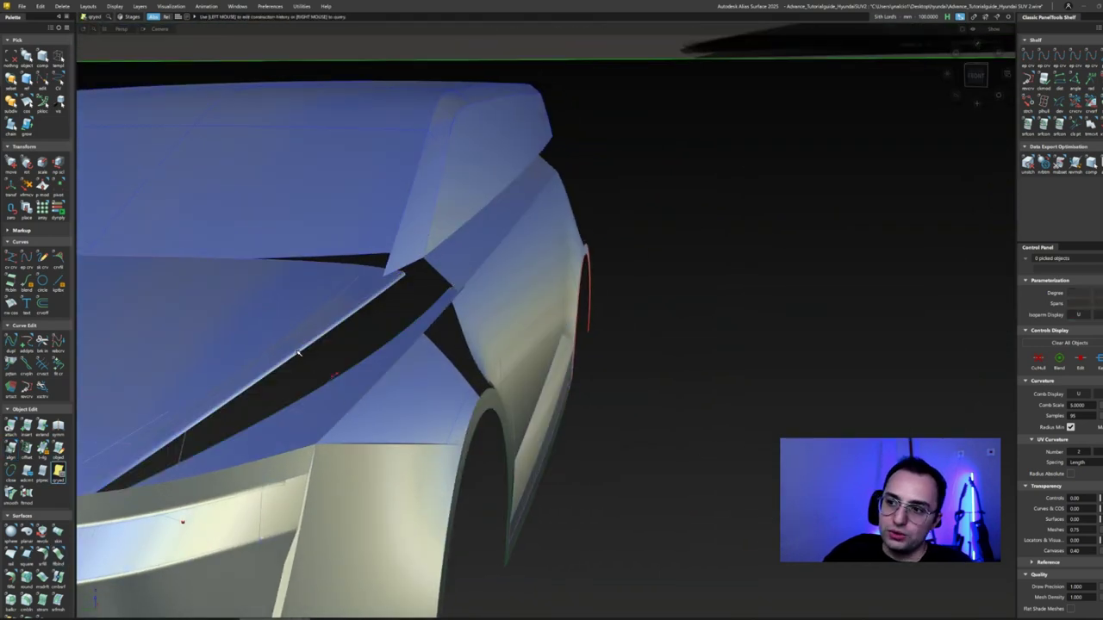
pyautogui.keyDown('alt'); pyautogui.keyDown('shift'); pyautogui.moveTo(290, 364); pyautogui.dragTo(503, 376); pyautogui.keyUp('shift'); pyautogui.keyUp('alt')
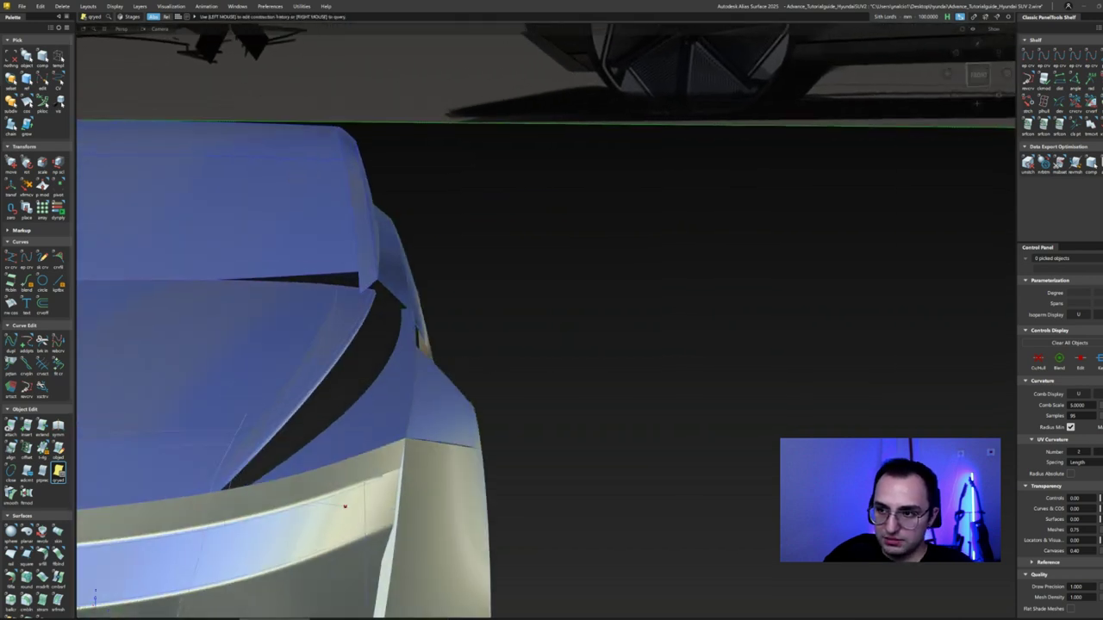
pyautogui.keyDown('ctrl'); pyautogui.keyDown('shift'); pyautogui.moveTo(369, 320); pyautogui.dragTo(379, 338); pyautogui.keyUp('shift'); pyautogui.keyUp('ctrl')
pyautogui.click(285, 468)
pyautogui.click(283, 454)
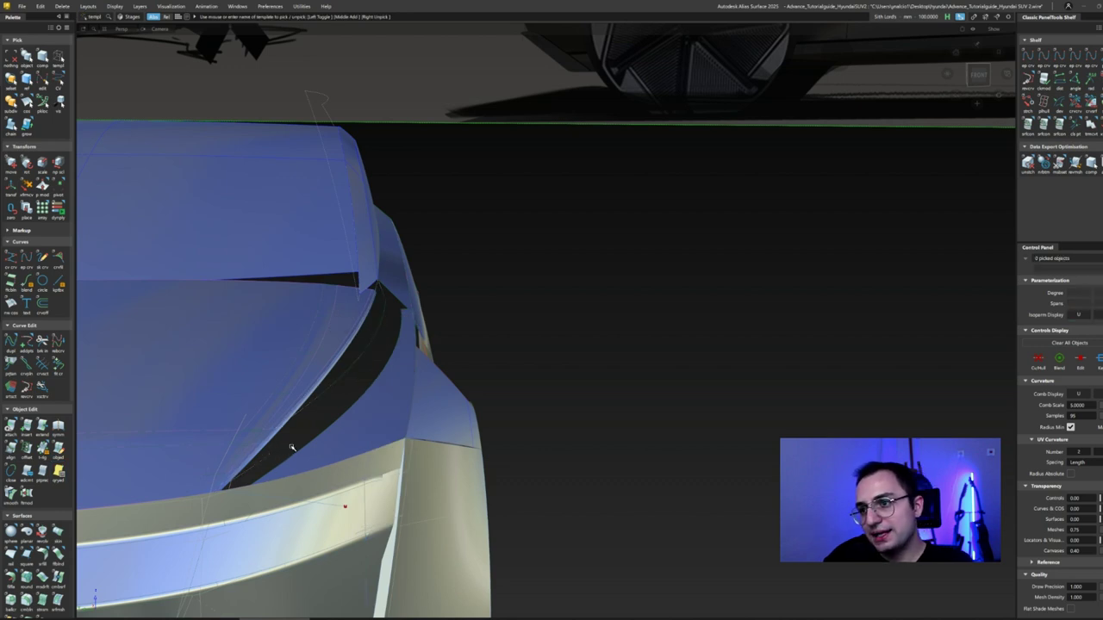
pyautogui.click(290, 421)
# - Untrim the trimmed surface along the hood edge so the dark gap band disappears
pyautogui.keyDown('ctrl'); pyautogui.keyDown('shift'); pyautogui.moveTo(269, 459); pyautogui.dragTo(283, 463); pyautogui.keyUp('shift'); pyautogui.keyUp('ctrl')
pyautogui.moveTo(327, 393)
pyautogui.keyDown('alt'); pyautogui.keyDown('shift'); pyautogui.mouseDown()
pyautogui.moveTo(450, 364)
pyautogui.moveTo(286, 371)
pyautogui.moveTo(395, 473)
pyautogui.mouseUp(); pyautogui.keyUp('shift'); pyautogui.keyUp('alt')
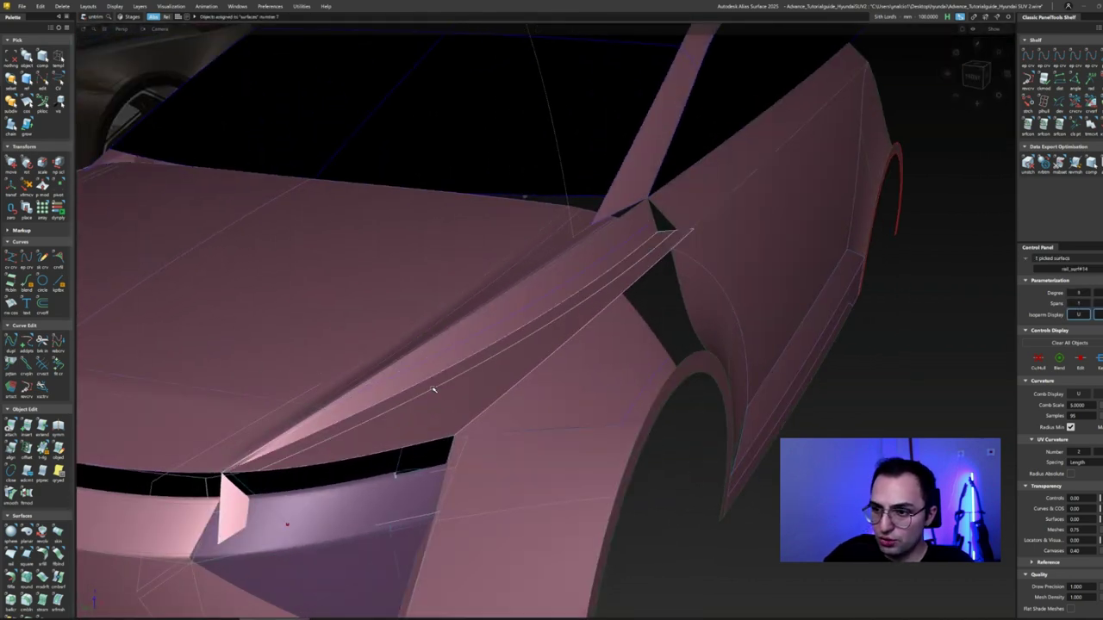
pyautogui.keyDown('alt'); pyautogui.keyDown('shift'); pyautogui.moveTo(446, 405); pyautogui.dragTo(345, 422); pyautogui.keyUp('shift'); pyautogui.keyUp('alt')
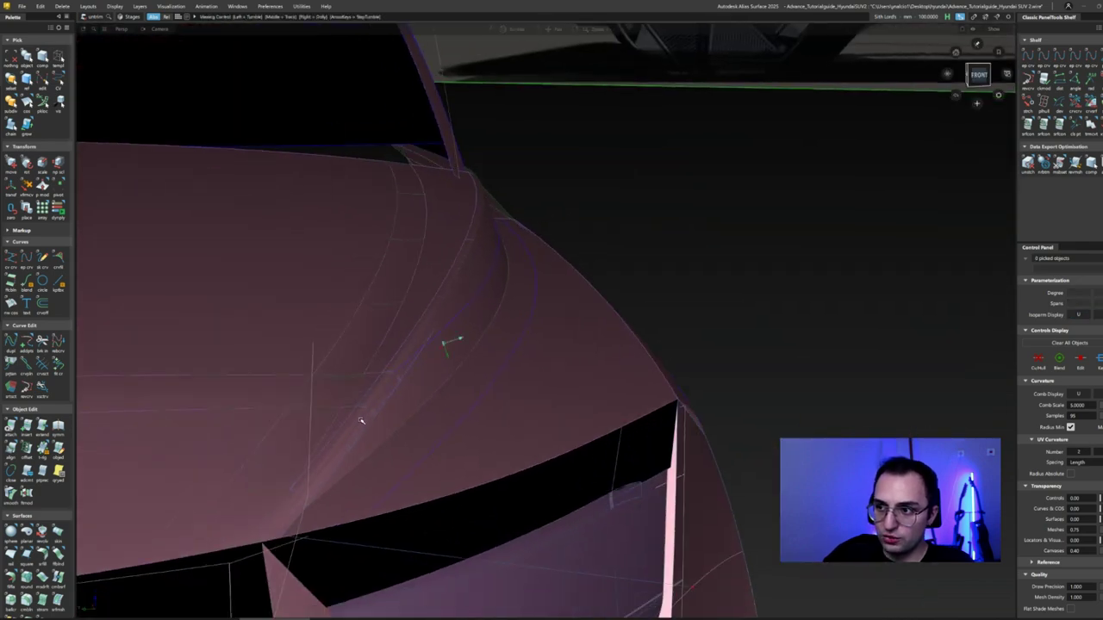
pyautogui.click(352, 425)
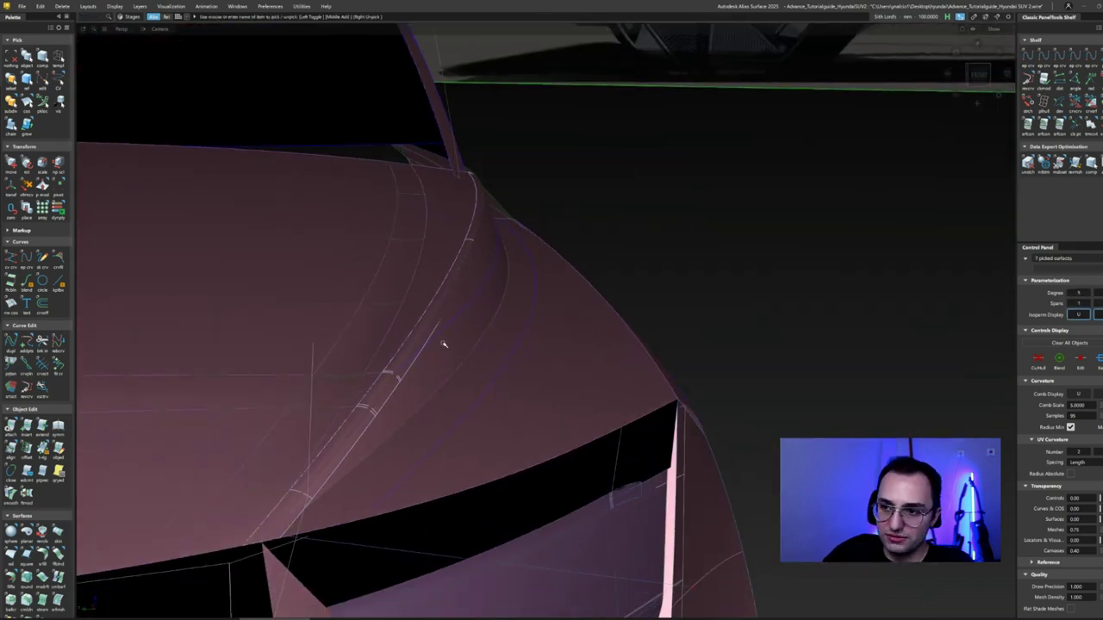
pyautogui.click(434, 271)
pyautogui.click(366, 386)
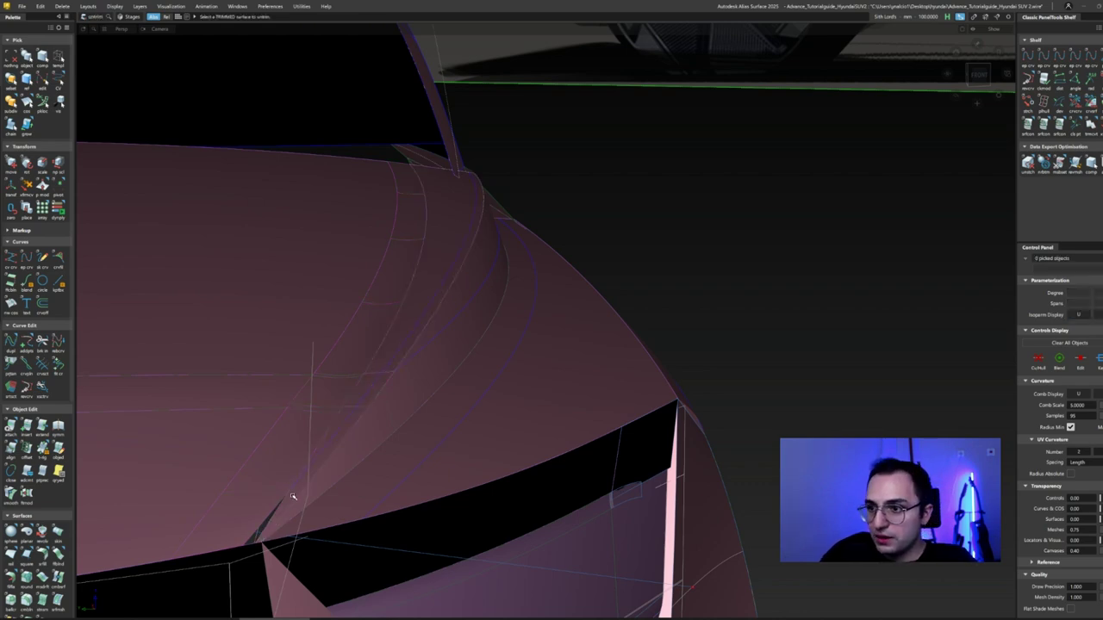
# - Orbit to a close side view of the front wheel arch
pyautogui.moveTo(293, 497)
pyautogui.keyDown('alt'); pyautogui.keyDown('shift'); pyautogui.mouseDown(button='right')
pyautogui.moveTo(342, 456)
pyautogui.moveTo(451, 443)
pyautogui.moveTo(383, 461)
pyautogui.mouseUp(button='right'); pyautogui.keyUp('shift'); pyautogui.keyUp('alt')
pyautogui.moveTo(383, 461)
pyautogui.keyDown('alt'); pyautogui.keyDown('shift'); pyautogui.mouseDown()
pyautogui.moveTo(414, 456)
pyautogui.moveTo(473, 393)
pyautogui.moveTo(449, 435)
pyautogui.mouseUp(); pyautogui.keyUp('shift'); pyautogui.keyUp('alt')
pyautogui.keyDown('alt'); pyautogui.keyDown('shift'); pyautogui.moveTo(450, 435); pyautogui.dragTo(472, 404, button='right'); pyautogui.keyUp('shift'); pyautogui.keyUp('alt')
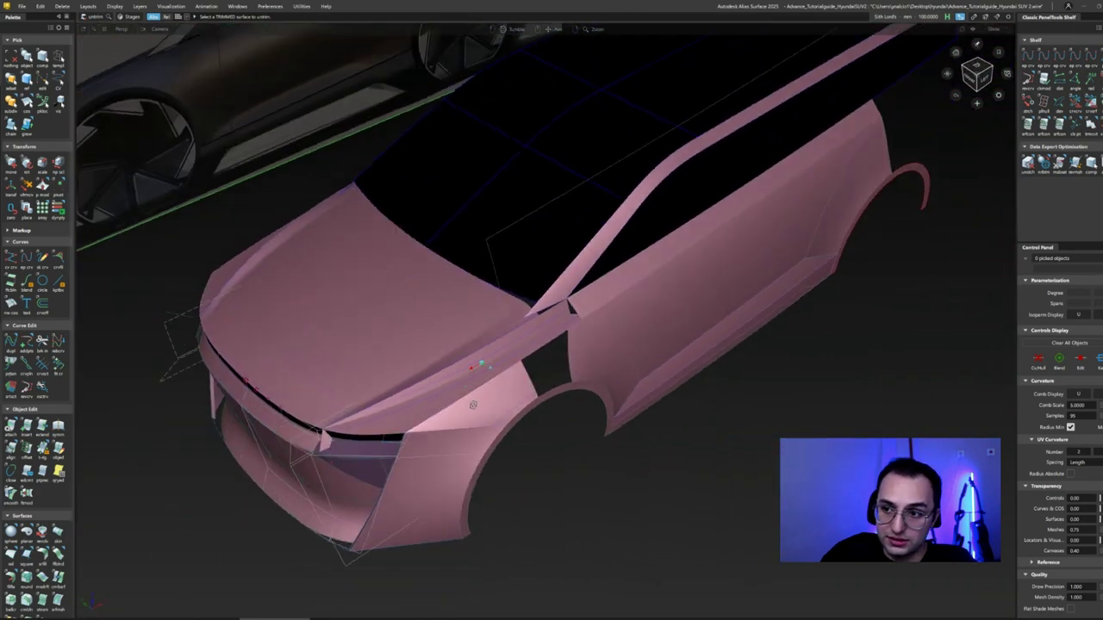
pyautogui.keyDown('alt'); pyautogui.keyDown('shift'); pyautogui.moveTo(473, 405); pyautogui.dragTo(405, 418); pyautogui.keyUp('shift'); pyautogui.keyUp('alt')
pyautogui.keyDown('alt'); pyautogui.keyDown('shift'); pyautogui.moveTo(405, 418); pyautogui.dragTo(335, 430, button='right'); pyautogui.keyUp('shift'); pyautogui.keyUp('alt')
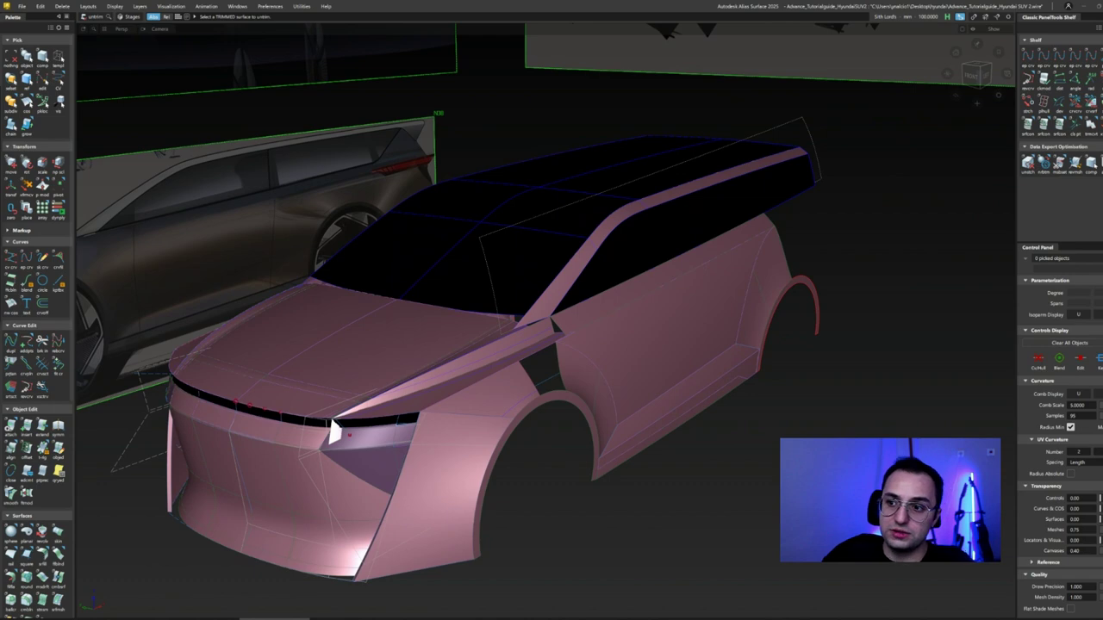
pyautogui.keyDown('alt'); pyautogui.keyDown('shift'); pyautogui.moveTo(335, 430); pyautogui.dragTo(333, 431); pyautogui.keyUp('shift'); pyautogui.keyUp('alt')
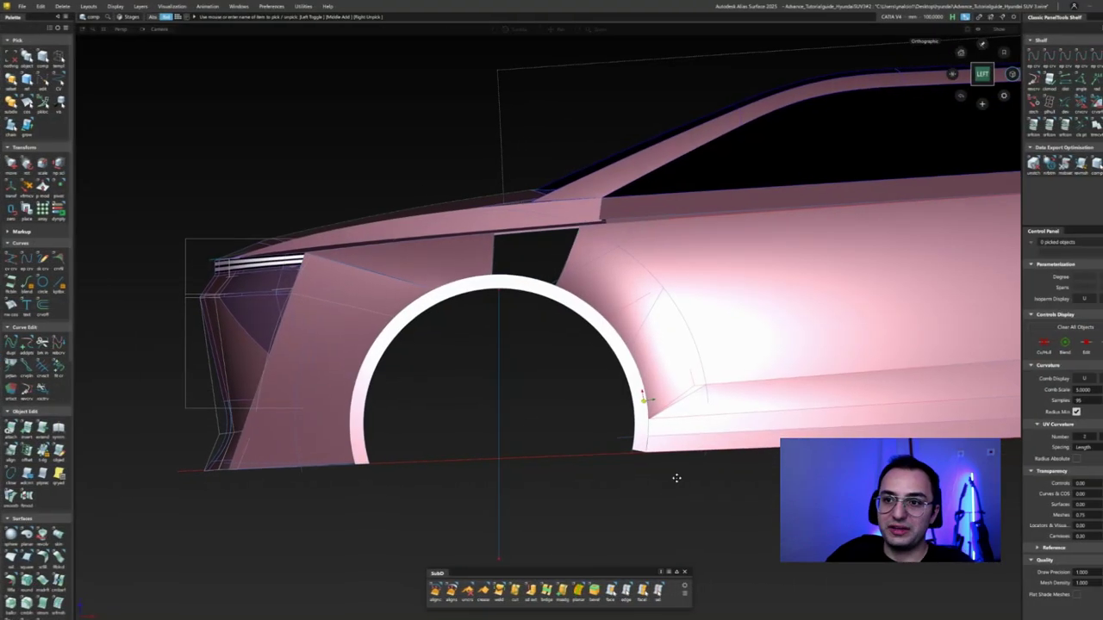
pyautogui.keyDown('alt'); pyautogui.keyDown('shift'); pyautogui.moveTo(677, 475); pyautogui.dragTo(632, 413, button='right'); pyautogui.keyUp('shift'); pyautogui.keyUp('alt')
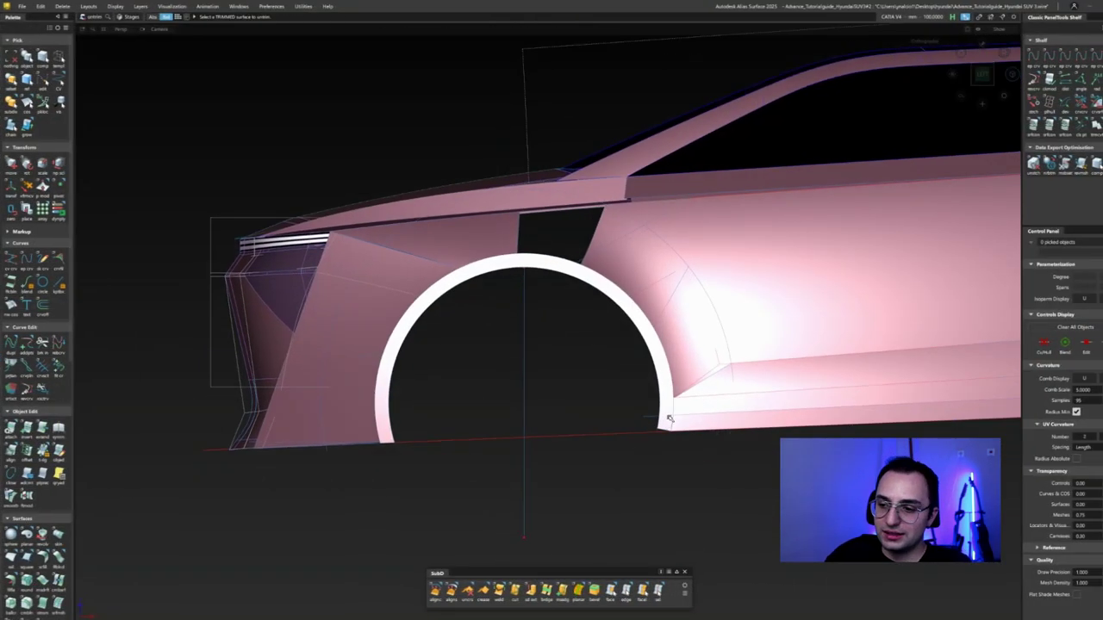
# - Extend the wheel-arch surface's bottom edge down toward the sill
pyautogui.keyDown('alt'); pyautogui.keyDown('shift'); pyautogui.moveTo(664, 419); pyautogui.dragTo(669, 475, button='right'); pyautogui.keyUp('shift'); pyautogui.keyUp('alt')
pyautogui.click(653, 456)
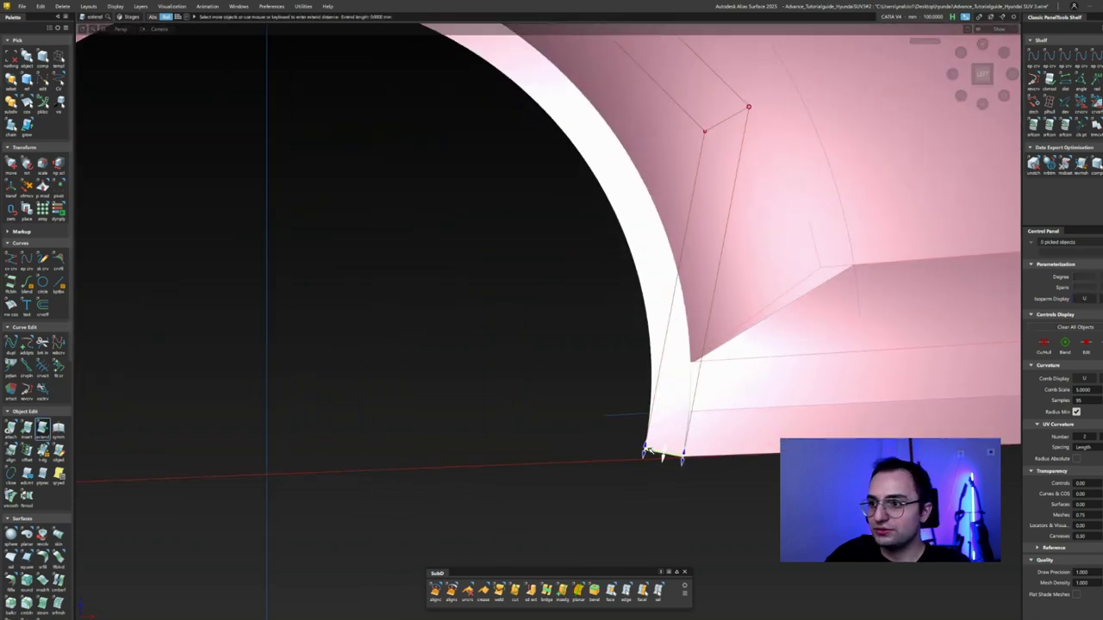
pyautogui.keyDown('alt'); pyautogui.keyDown('shift'); pyautogui.moveTo(613, 494); pyautogui.dragTo(502, 465, button='right'); pyautogui.keyUp('shift'); pyautogui.keyUp('alt')
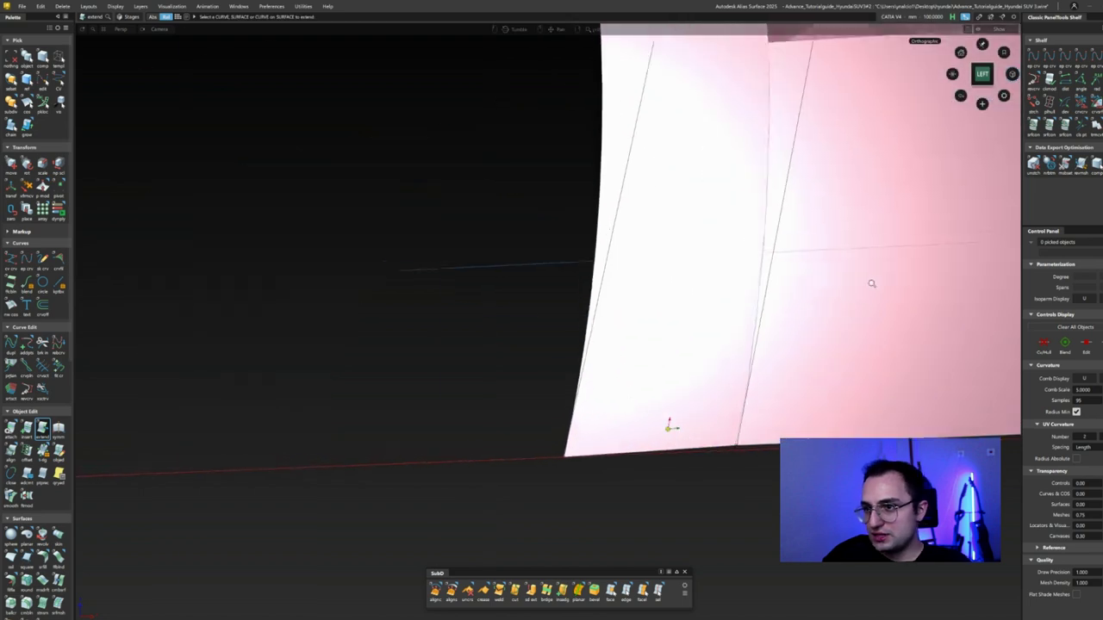
# - G0 edge-align the extended edge to the neighbouring fender panel
pyautogui.press('a')
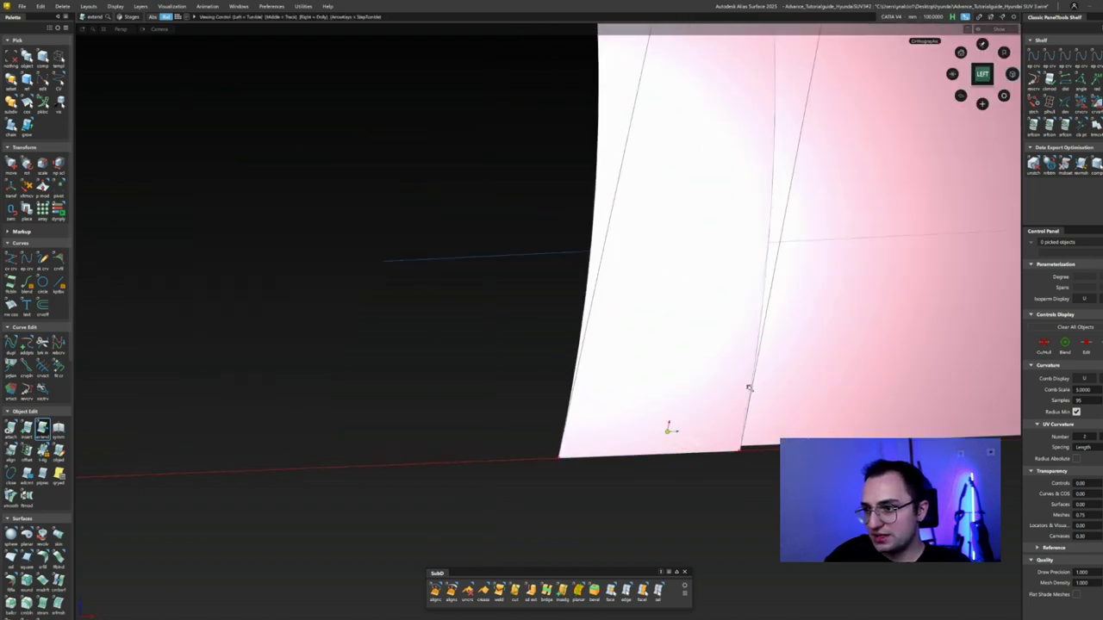
pyautogui.click(769, 371)
pyautogui.click(754, 461)
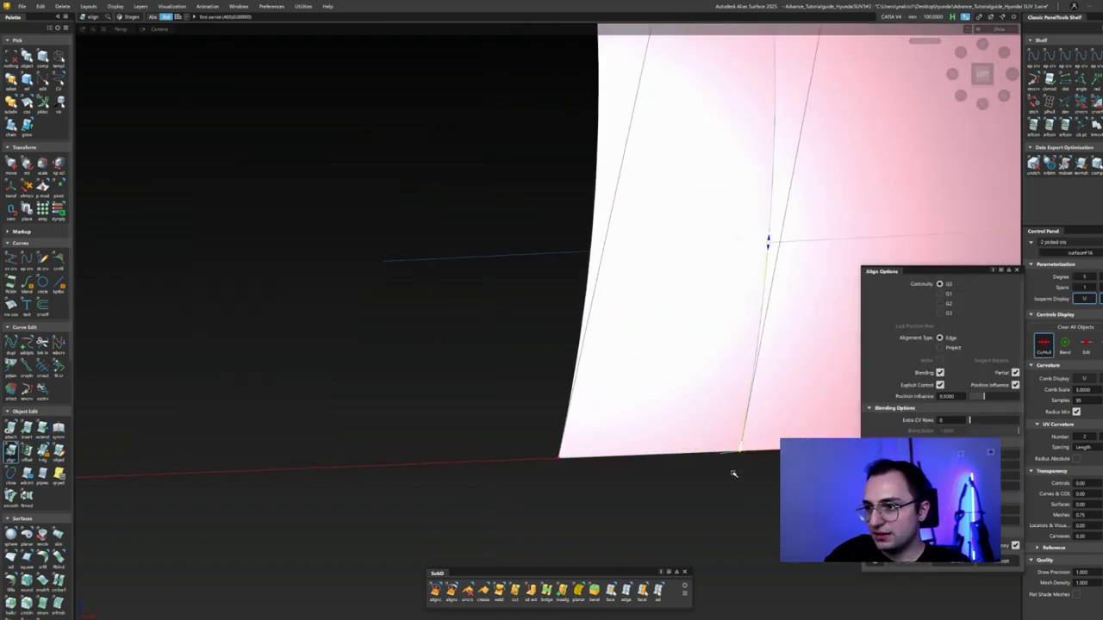
pyautogui.scroll(-10, 733, 474)
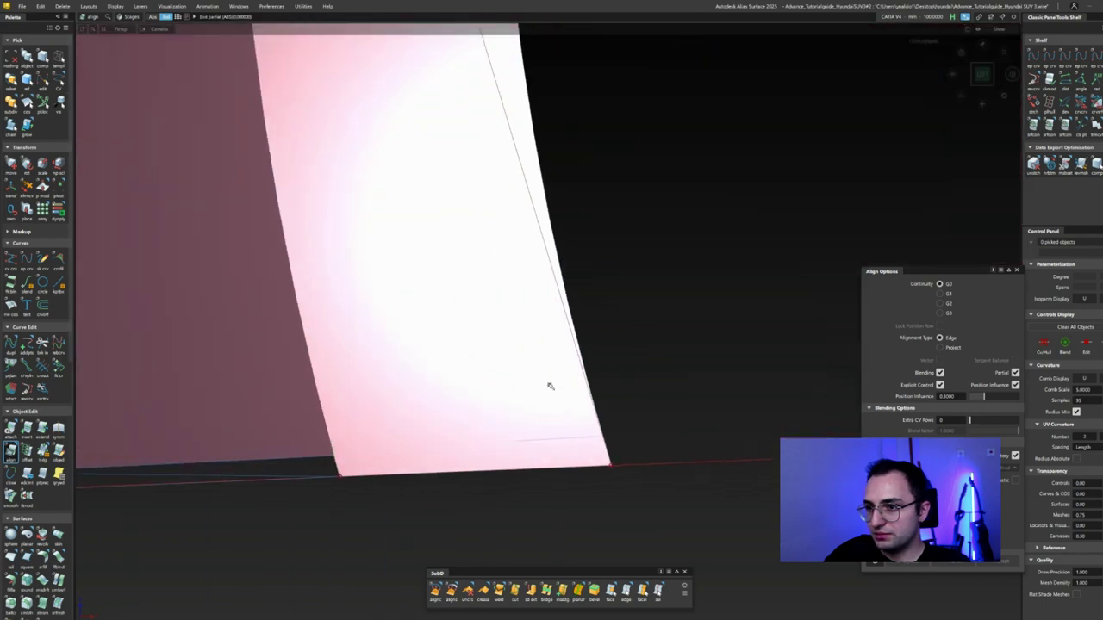
pyautogui.scroll(-10, 550, 386)
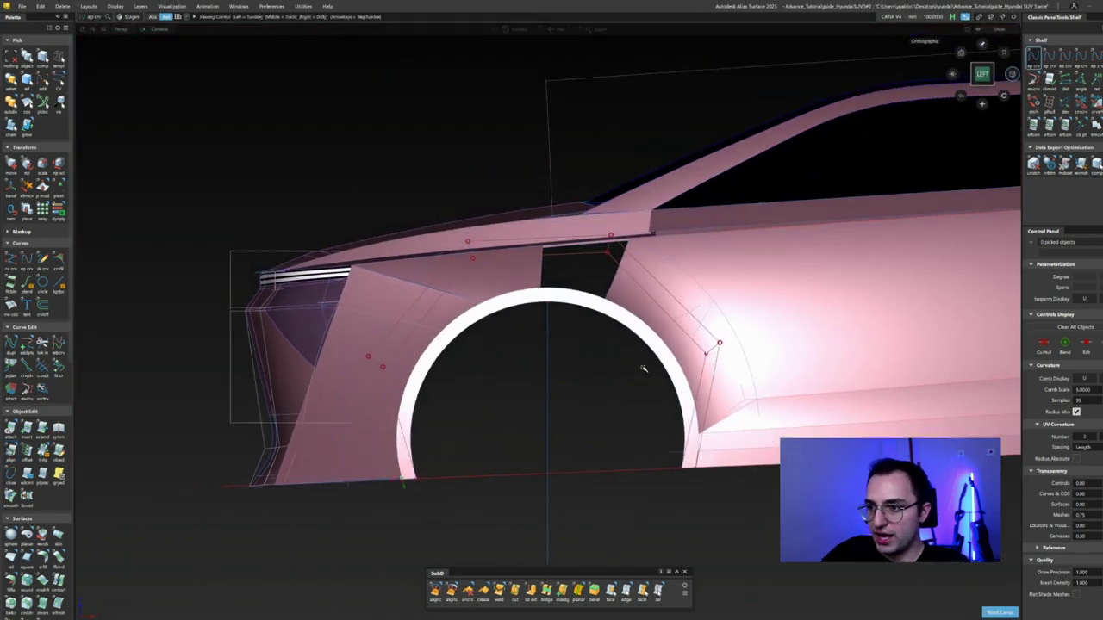
pyautogui.keyDown('alt'); pyautogui.keyDown('shift'); pyautogui.moveTo(643, 369); pyautogui.dragTo(591, 325, button='middle'); pyautogui.keyUp('shift'); pyautogui.keyUp('alt')
# - Draw radial lines from the wheel centre and project them to split off a fender patch
pyautogui.click(493, 397)
pyautogui.click(755, 395)
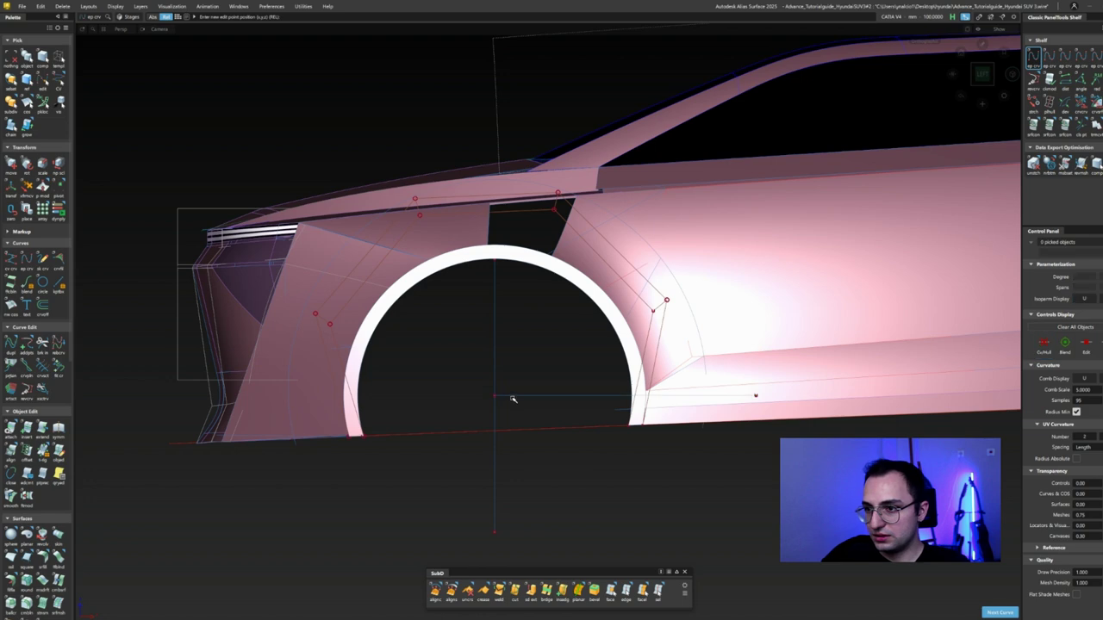
pyautogui.click(496, 395)
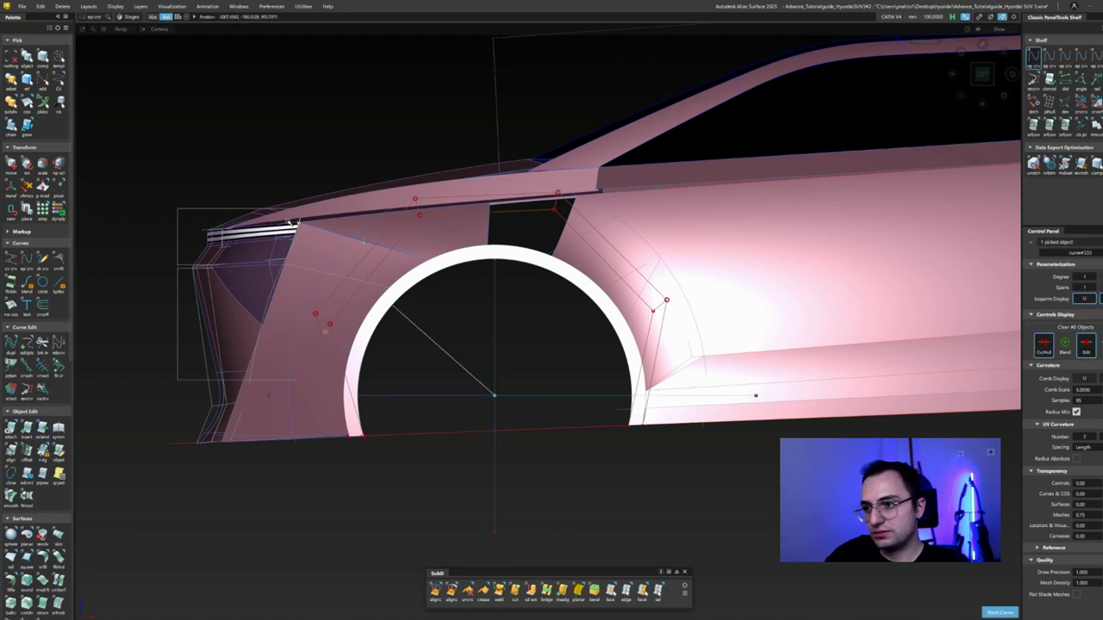
pyautogui.press('p')
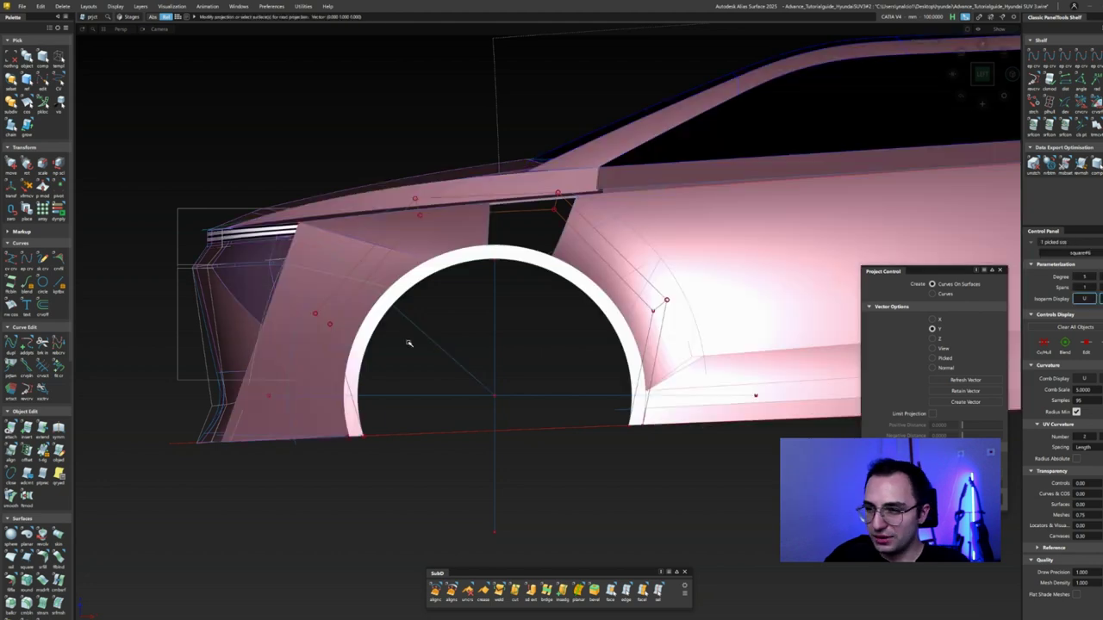
pyautogui.click(362, 336)
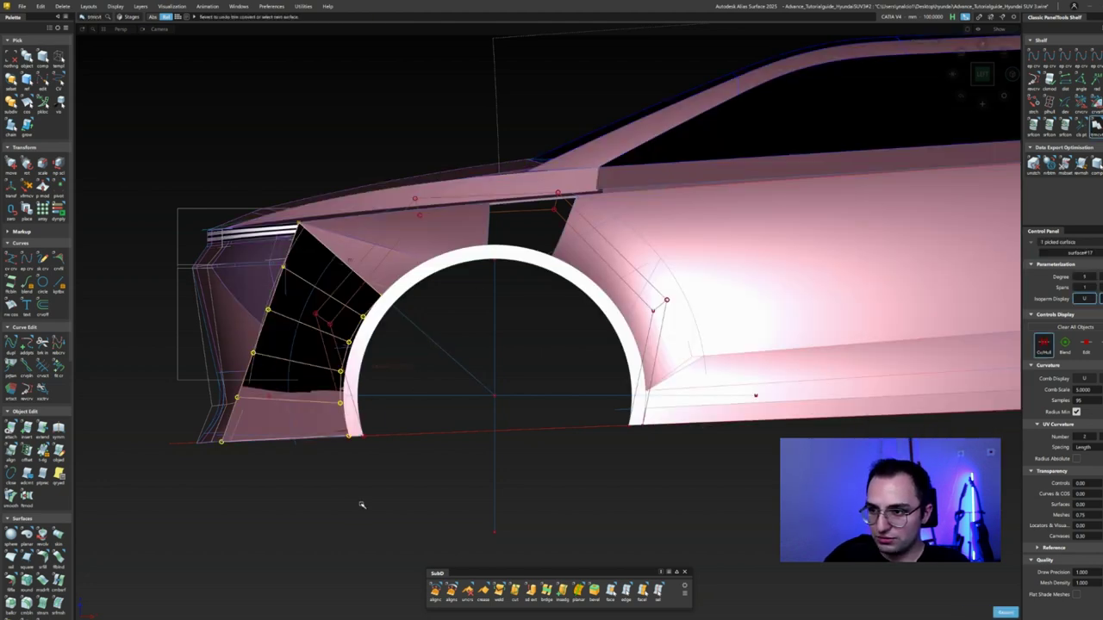
pyautogui.click(291, 361)
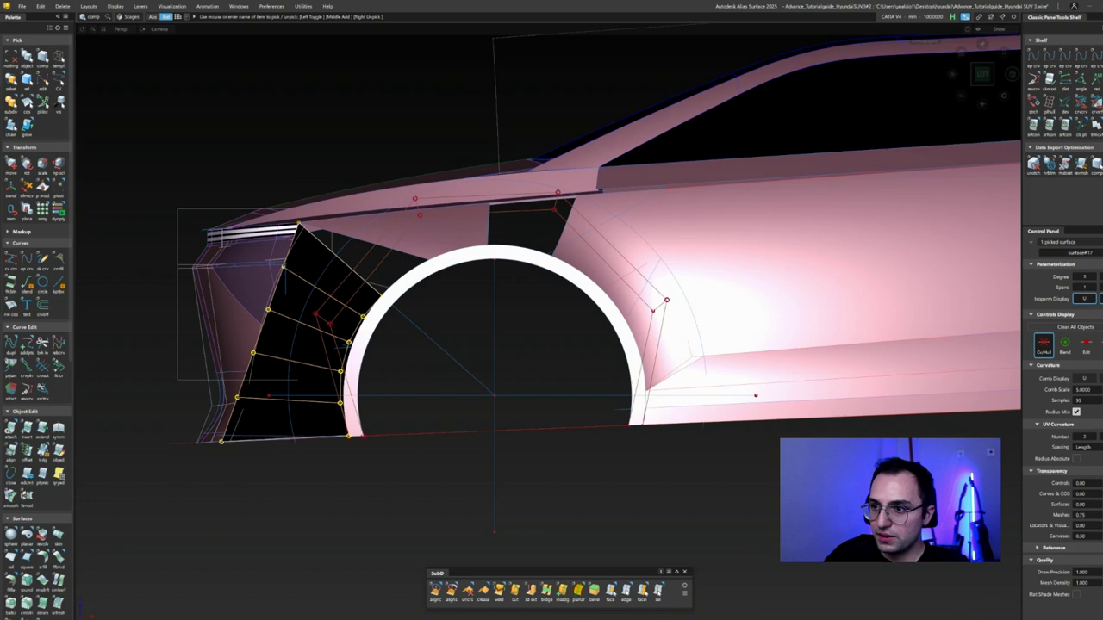
# - Align the patch edge to the wheel-arch flare in the side view
pyautogui.click(982, 73)
pyautogui.click(341, 319)
pyautogui.click(374, 328)
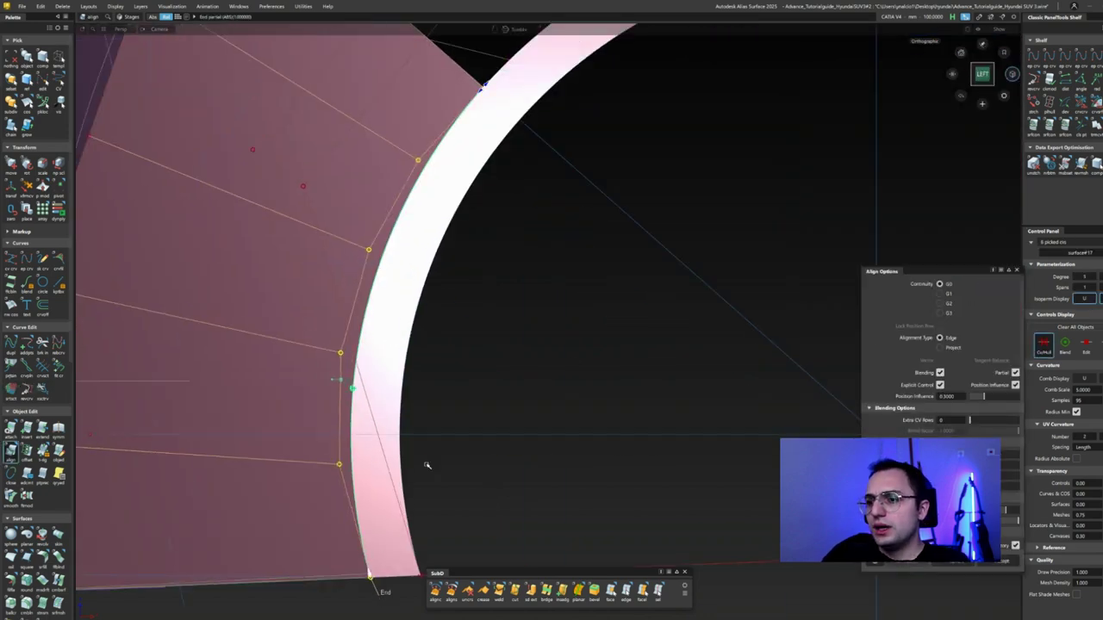
pyautogui.press('Home')
# - Extend the patch edge, accepting the construction-history warning
pyautogui.press('e')
pyautogui.scroll(3, 464, 297)
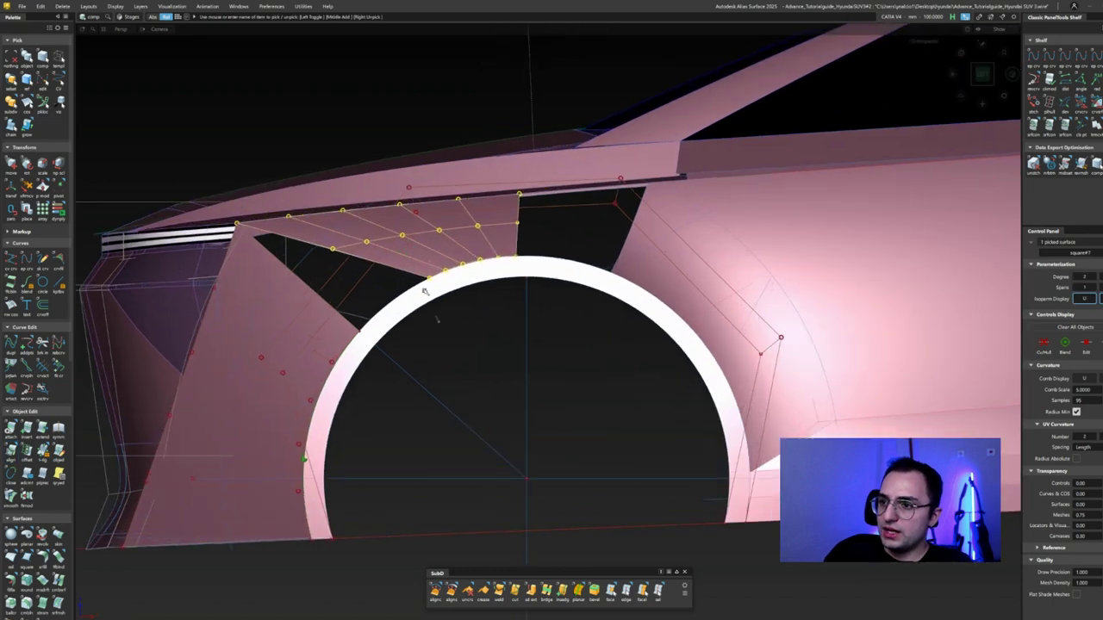
pyautogui.click(373, 321)
pyautogui.press('Escape')
pyautogui.press('p')
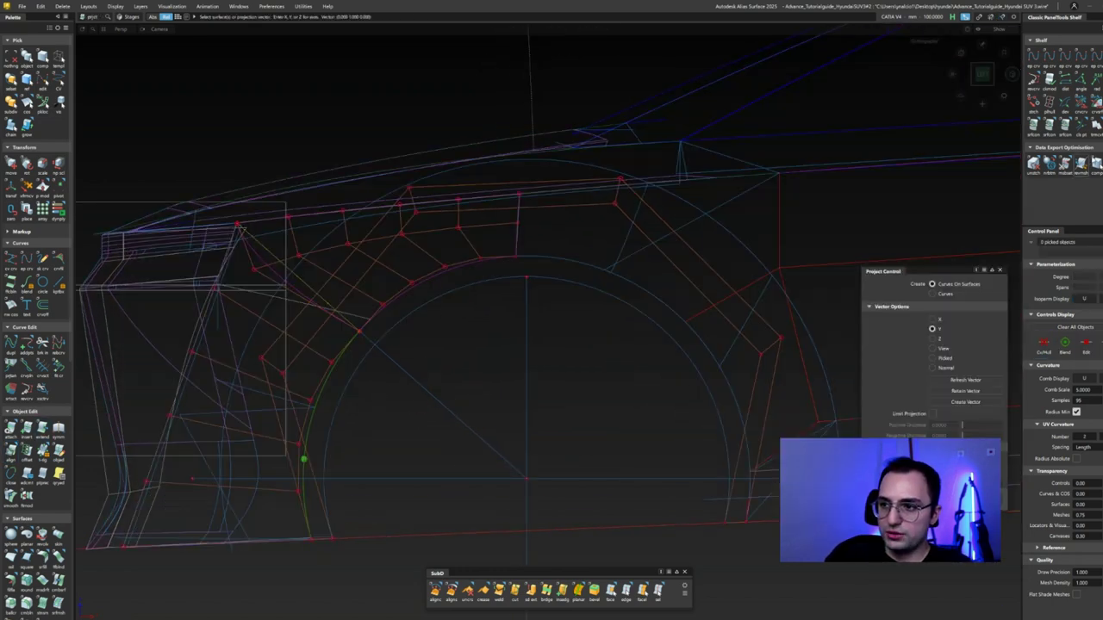
pyautogui.press('t')
pyautogui.press('Escape')
pyautogui.press('e')
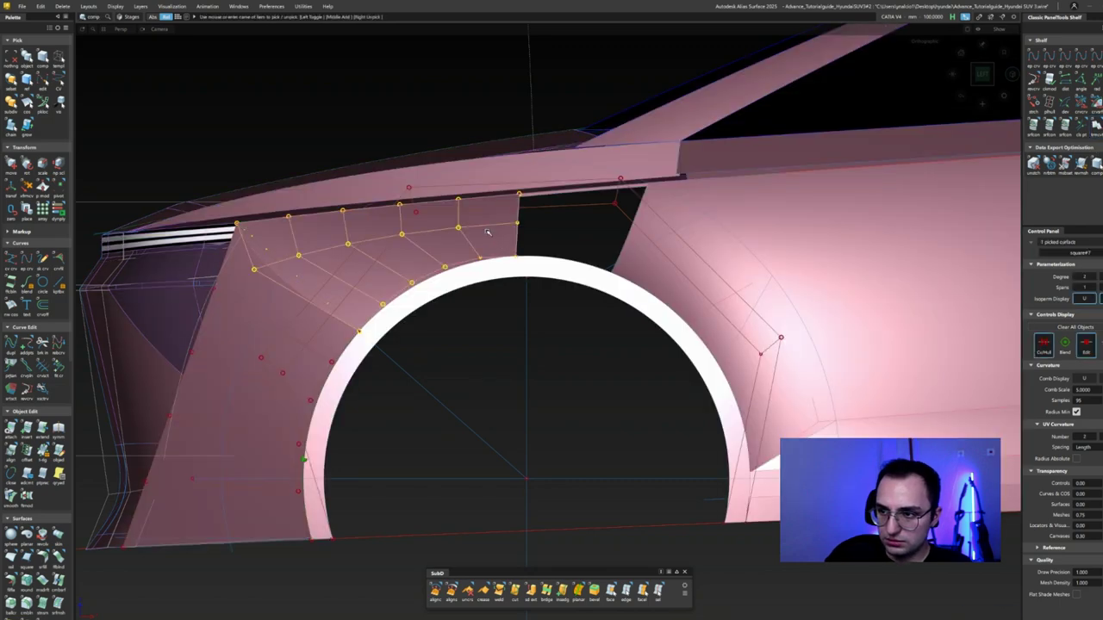
pyautogui.click(328, 316)
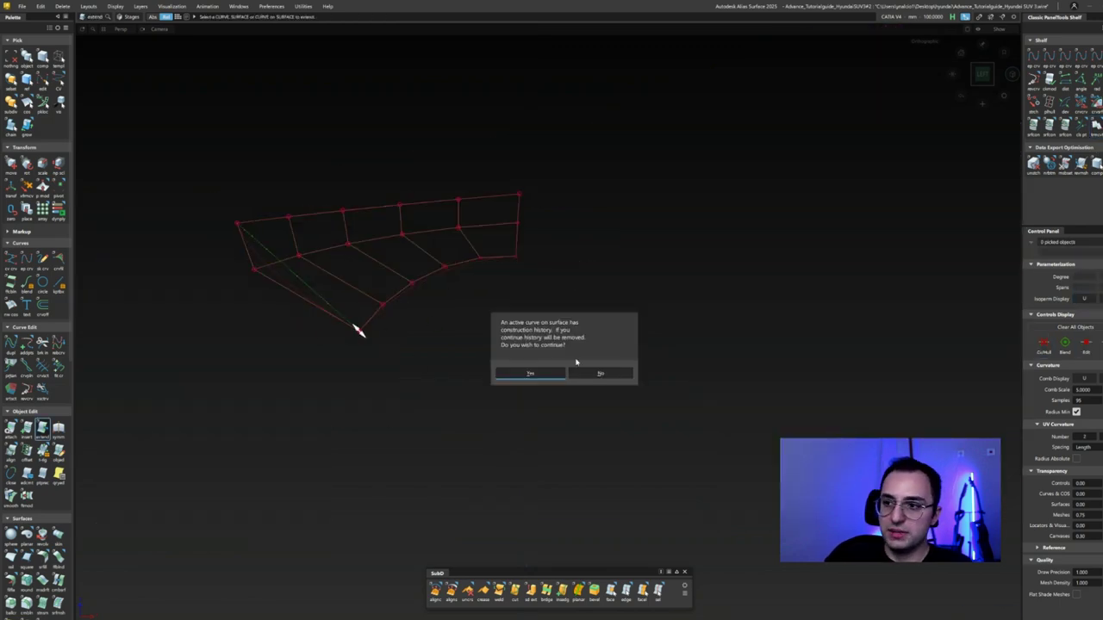
pyautogui.press('Return')
# - Extend the patch edge at the wheel arch and convert the trimmed patch to a clean surface
pyautogui.click(1033, 54)
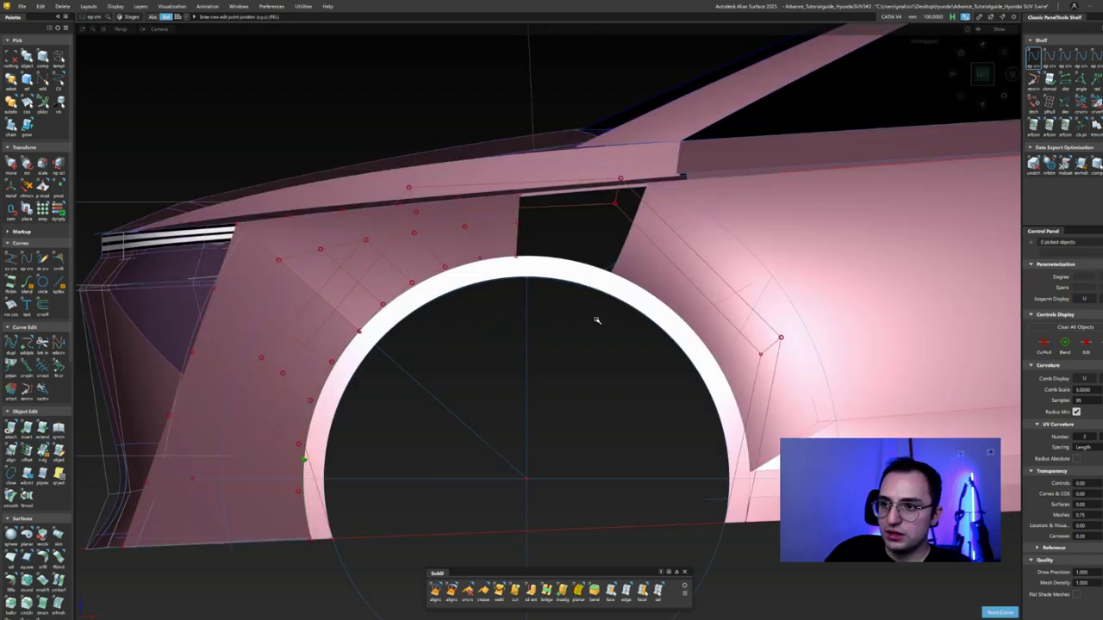
pyautogui.press('e')
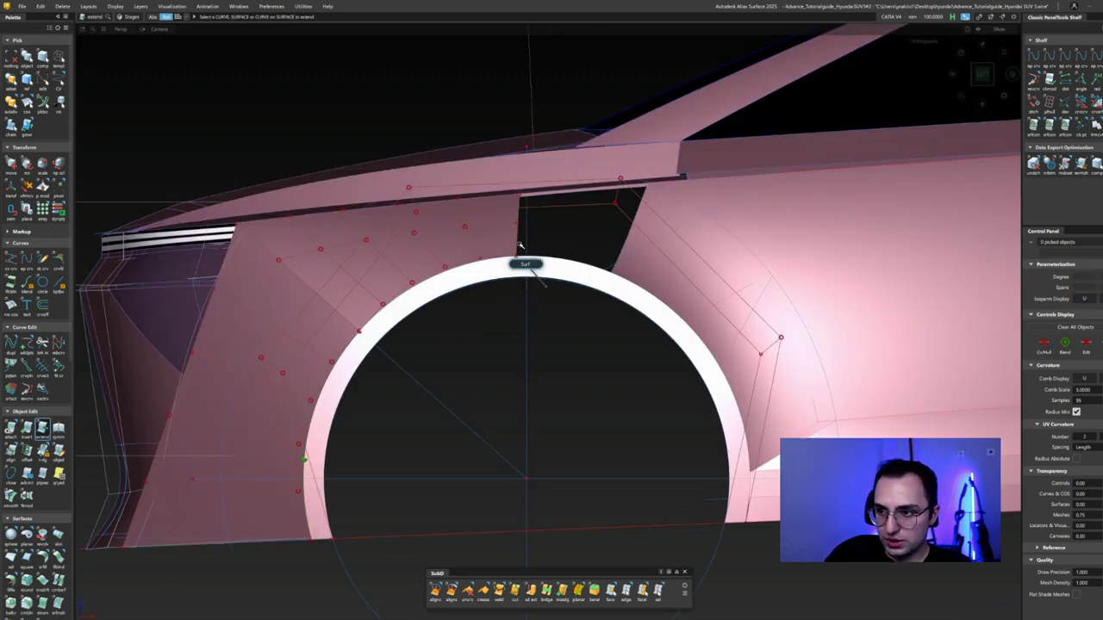
pyautogui.click(527, 254)
pyautogui.press('p')
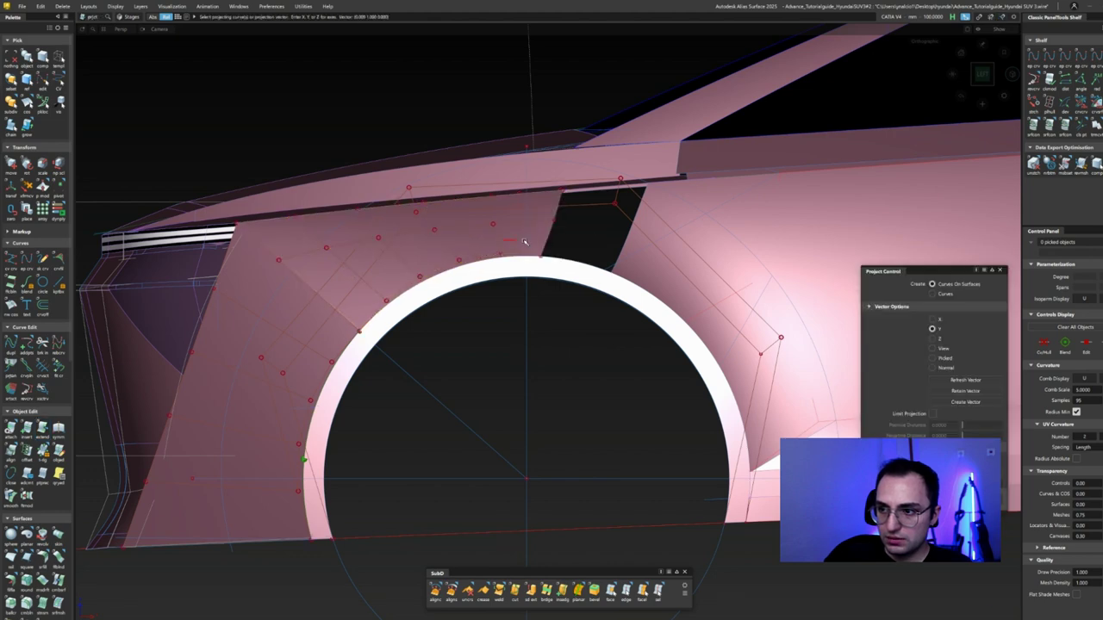
pyautogui.press('t')
pyautogui.click(483, 281)
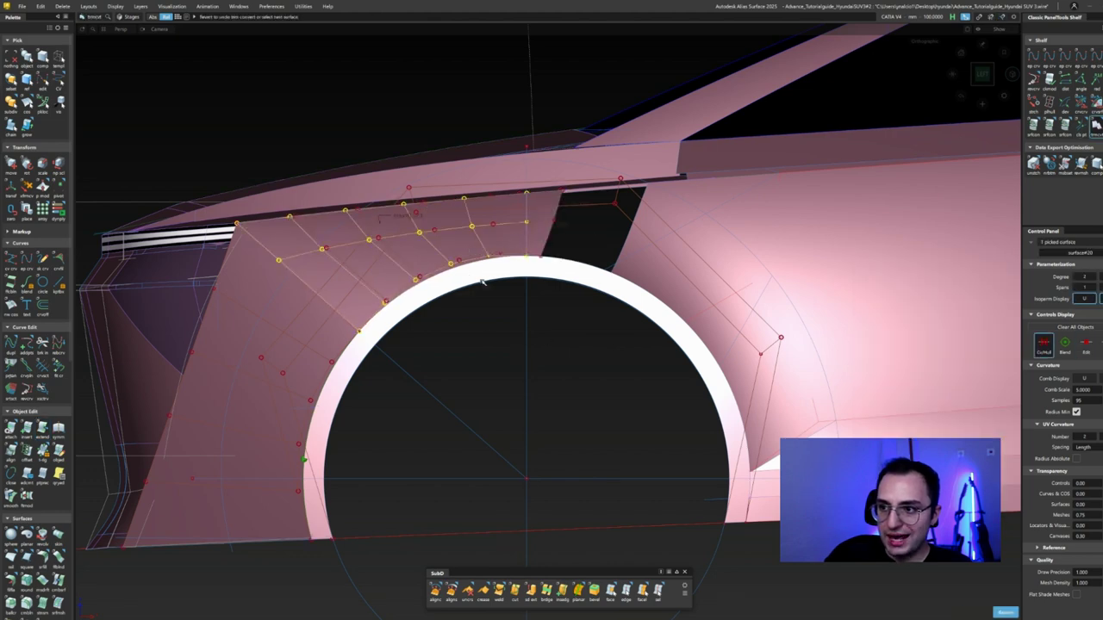
# - G0-align the patch's curved arch edge onto the wheel-arch flare edge
pyautogui.press('a')
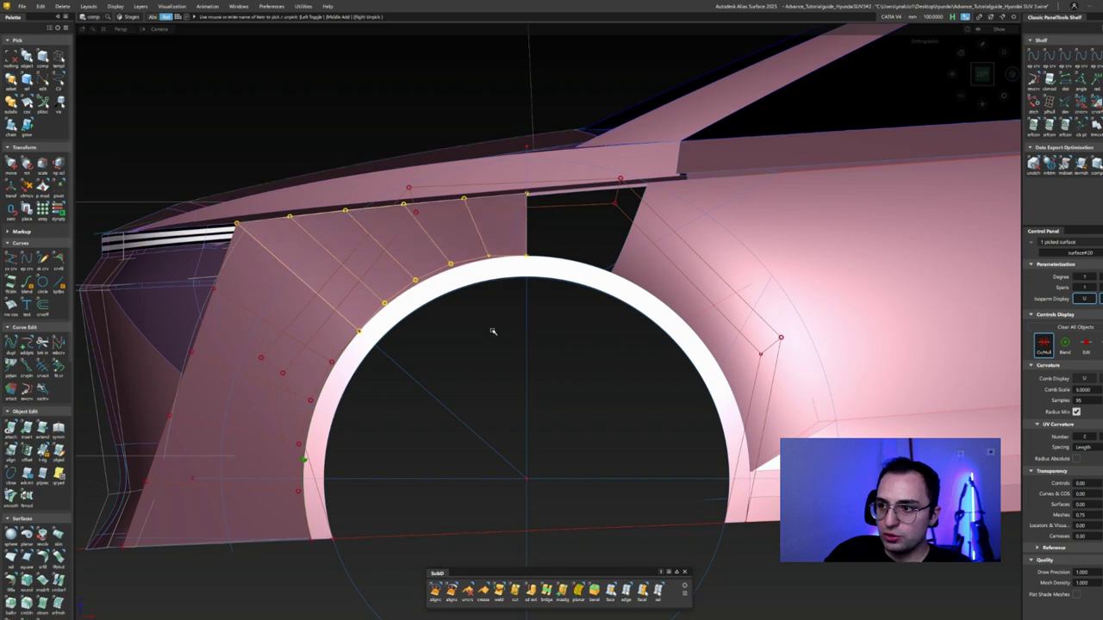
pyautogui.click(497, 268)
pyautogui.click(447, 280)
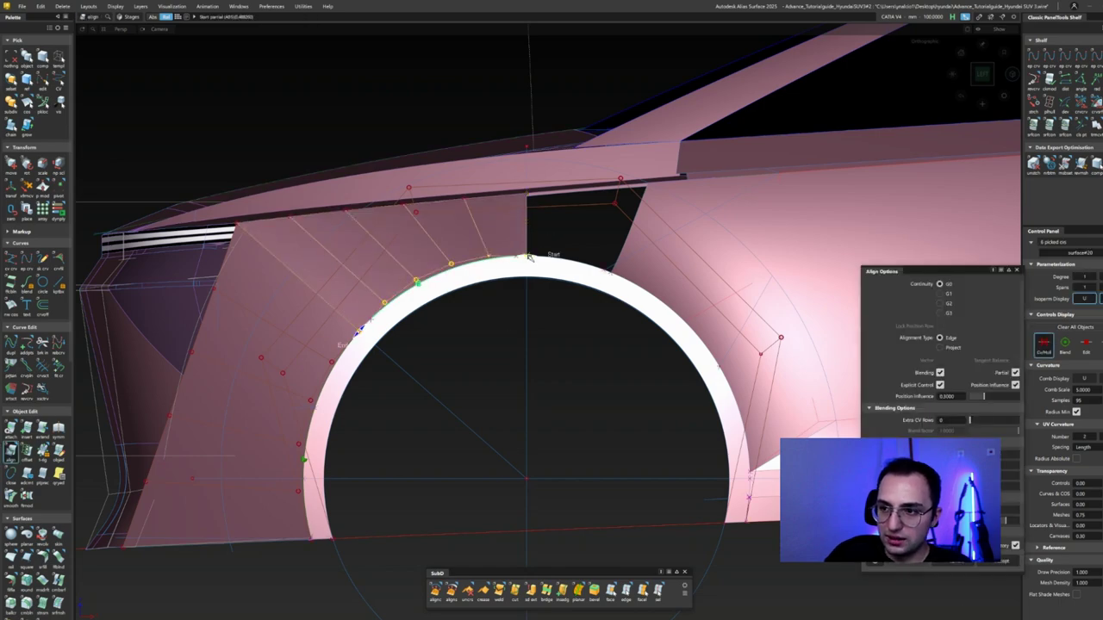
pyautogui.keyDown('alt'); pyautogui.keyDown('shift'); pyautogui.moveTo(373, 365); pyautogui.dragTo(591, 322); pyautogui.keyUp('shift'); pyautogui.keyUp('alt')
pyautogui.press('e')
pyautogui.click(492, 449)
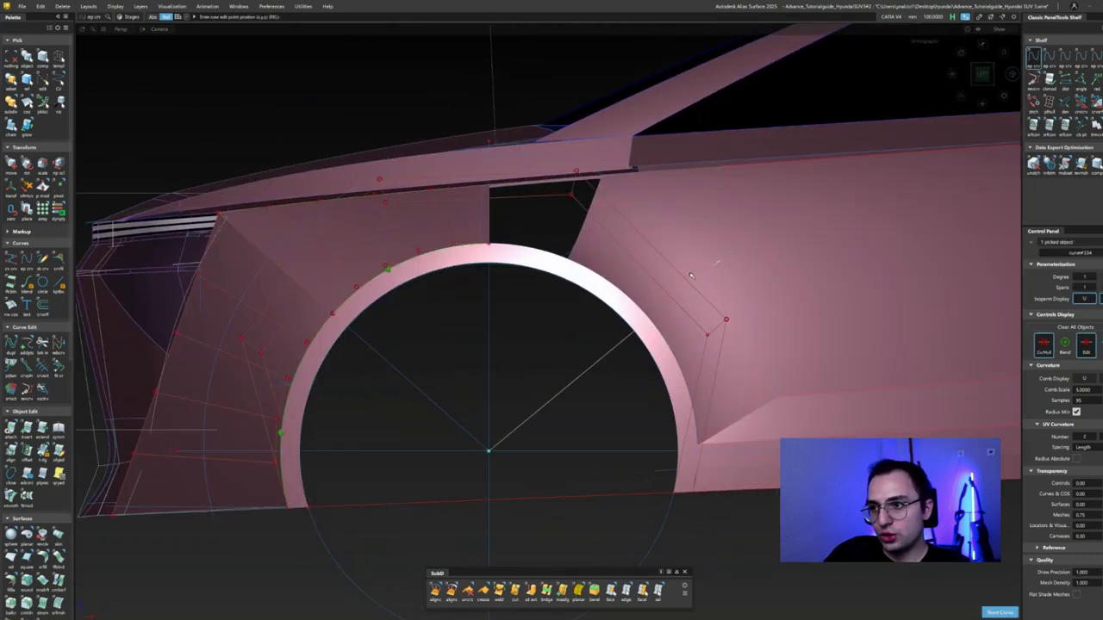
pyautogui.hotkey('ctrl', 'z')
# - Start a curve at the wheel centre and extend the chosen curve
pyautogui.click(494, 454)
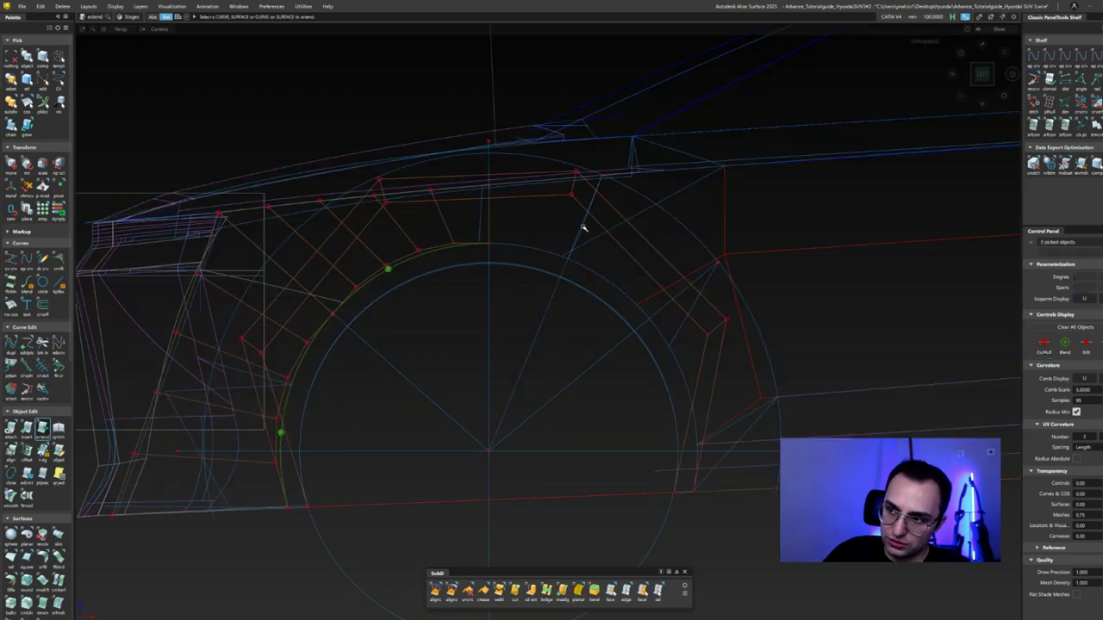
pyautogui.click(591, 239)
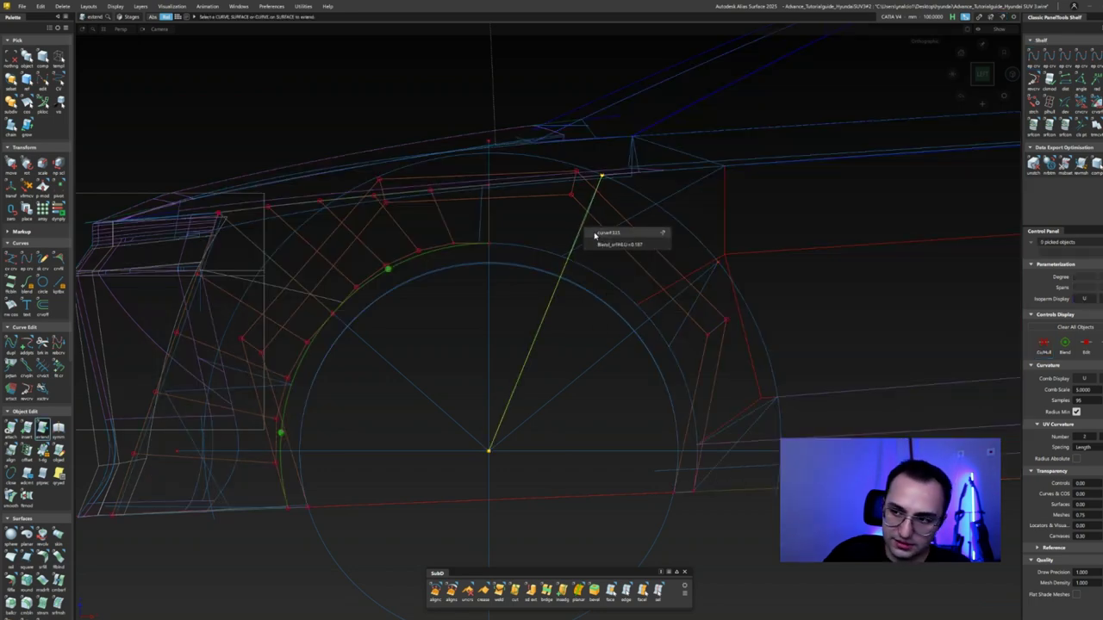
pyautogui.click(608, 233)
pyautogui.click(675, 303)
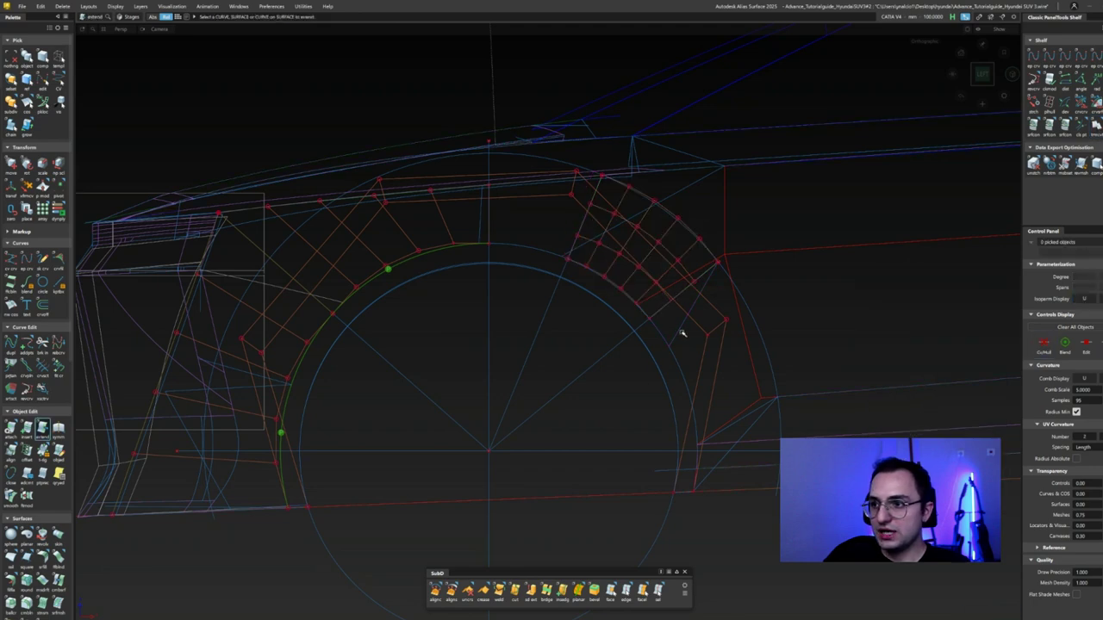
pyautogui.hotkey('ctrl', '4')
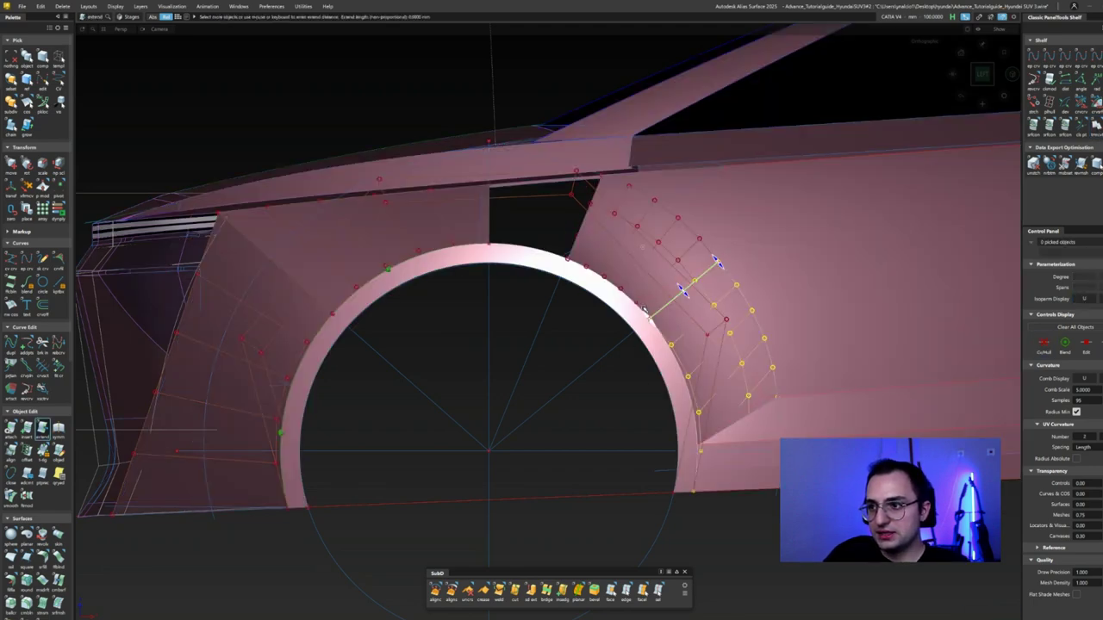
pyautogui.hotkey('ctrl', '4')
# - Extend the Blend_srf surface edge
pyautogui.click(702, 317)
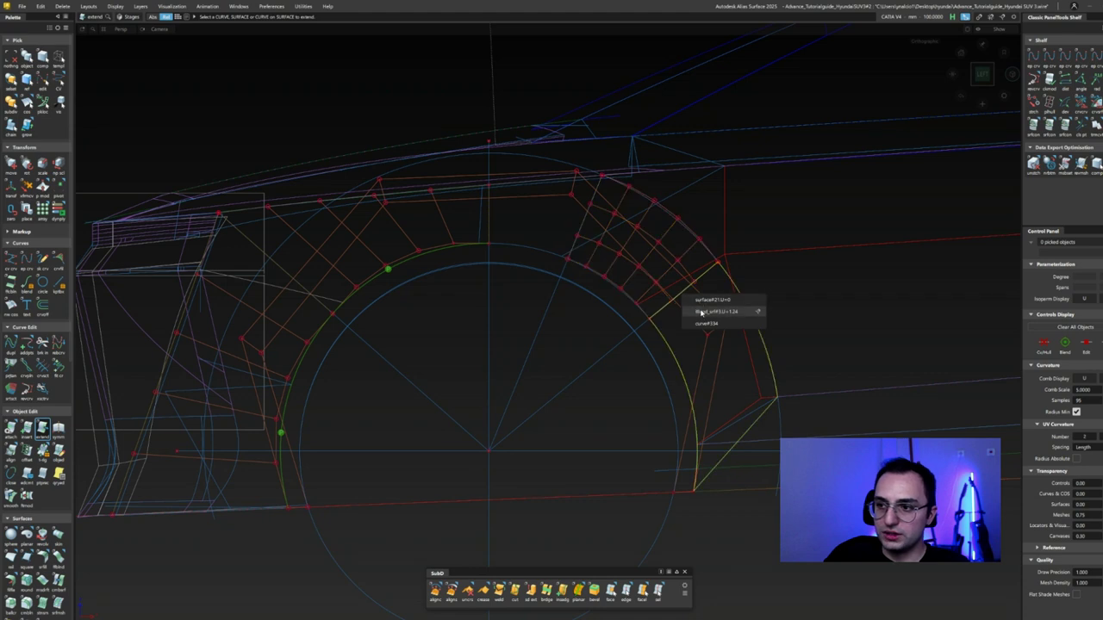
pyautogui.click(702, 311)
pyautogui.click(690, 297)
pyautogui.click(706, 310)
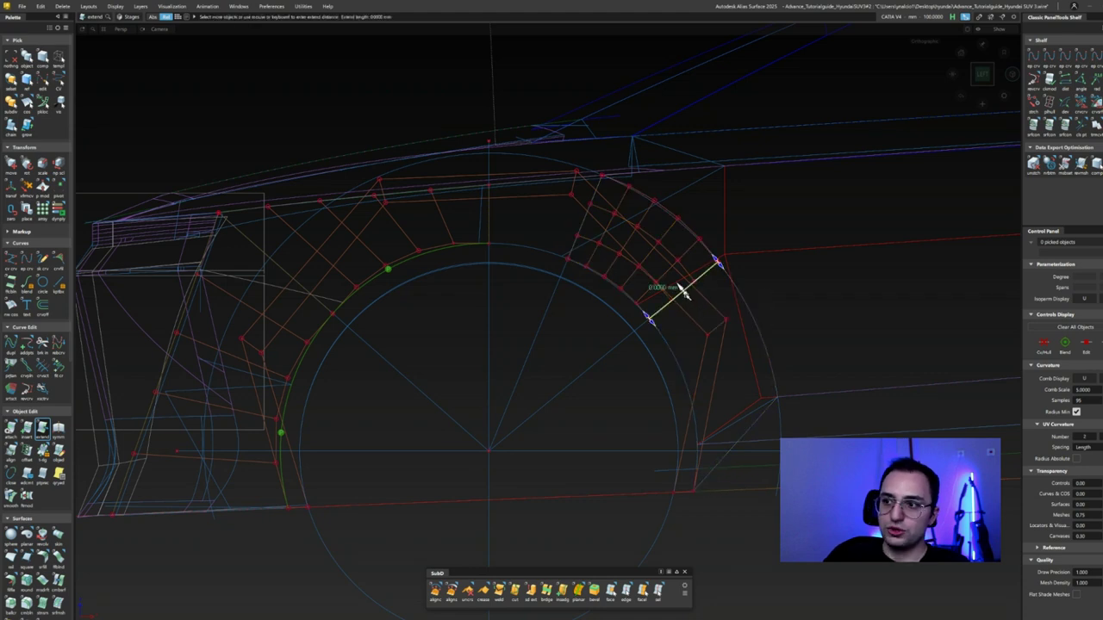
pyautogui.click(708, 479)
# - Draw a radial line from the wheel centre and align the rear patch edge to the arch
pyautogui.press('e')
pyautogui.keyDown('ctrl'); pyautogui.keyDown('shift'); pyautogui.moveTo(487, 450); pyautogui.dragTo(778, 398); pyautogui.keyUp('shift'); pyautogui.keyUp('ctrl')
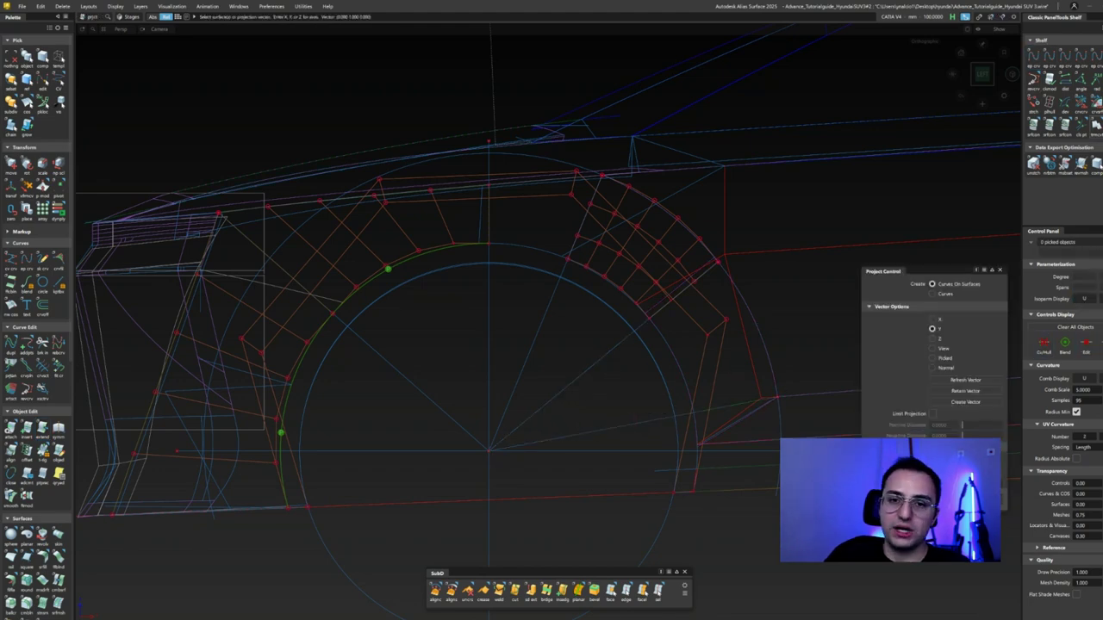
pyautogui.click(732, 362)
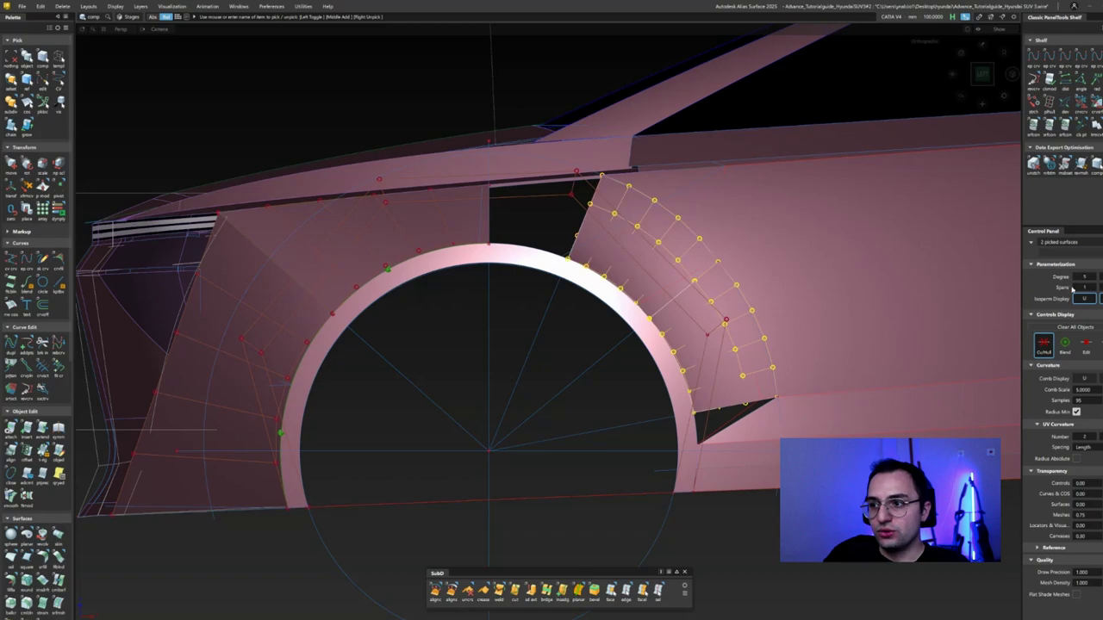
pyautogui.keyDown('alt'); pyautogui.keyDown('shift'); pyautogui.moveTo(963, 293); pyautogui.dragTo(689, 474); pyautogui.keyUp('shift'); pyautogui.keyUp('alt')
pyautogui.click(715, 372)
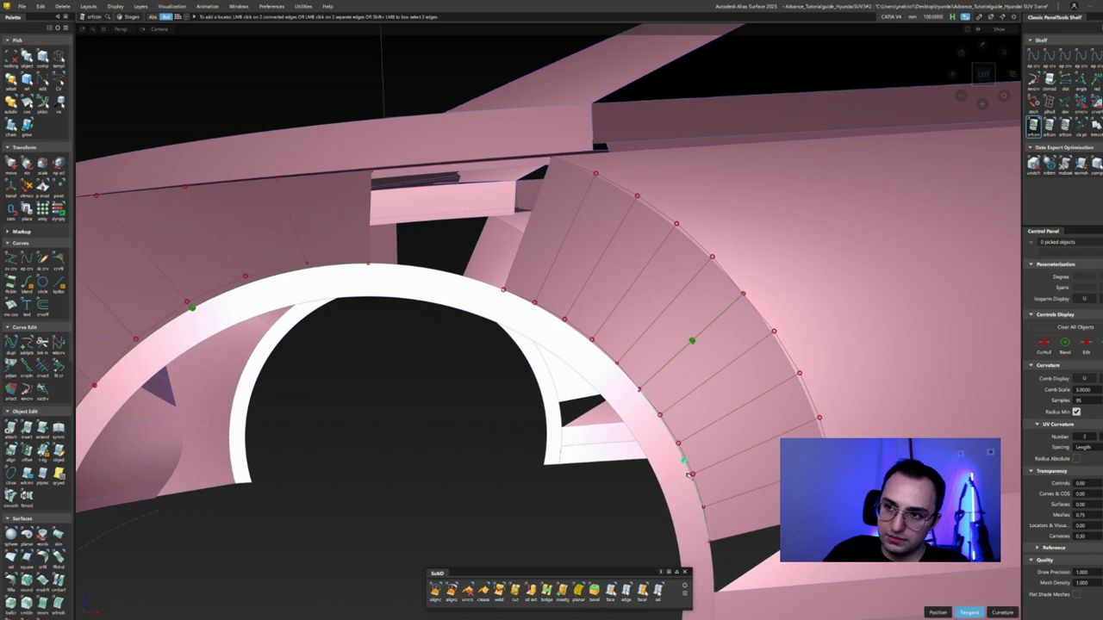
# - Freeform-blend the front and rear patches with Connect Ends and delete the blend's history
pyautogui.keyDown('alt'); pyautogui.keyDown('shift'); pyautogui.moveTo(606, 355); pyautogui.dragTo(512, 207); pyautogui.keyUp('shift'); pyautogui.keyUp('alt')
pyautogui.hotkey('ctrl', 'shift', 'b')
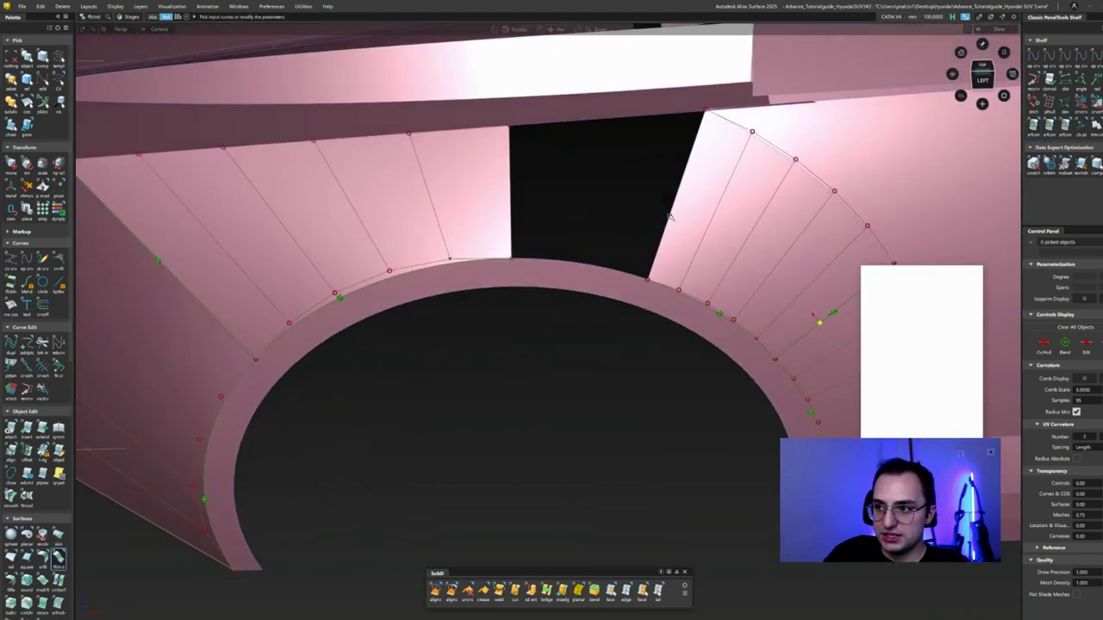
pyautogui.click(512, 206)
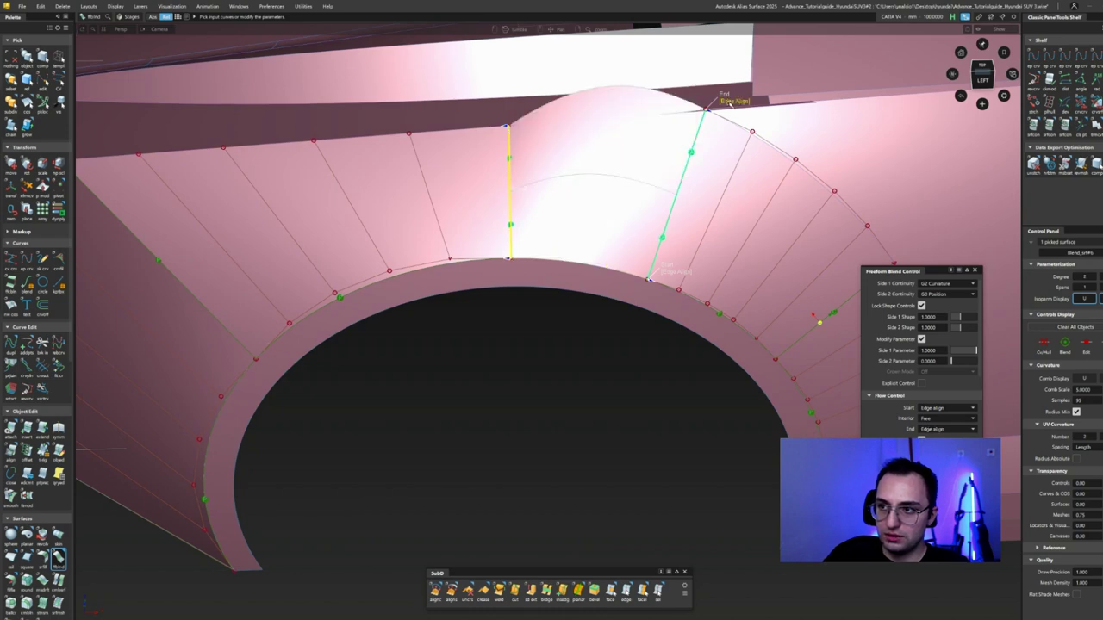
pyautogui.click(733, 102)
pyautogui.keyDown('alt'); pyautogui.keyDown('shift'); pyautogui.moveTo(733, 102); pyautogui.dragTo(965, 373); pyautogui.keyUp('shift'); pyautogui.keyUp('alt')
pyautogui.keyDown('alt'); pyautogui.keyDown('shift'); pyautogui.moveTo(680, 226); pyautogui.dragTo(663, 208); pyautogui.keyUp('shift'); pyautogui.keyUp('alt')
pyautogui.click(663, 208)
pyautogui.press('Return')
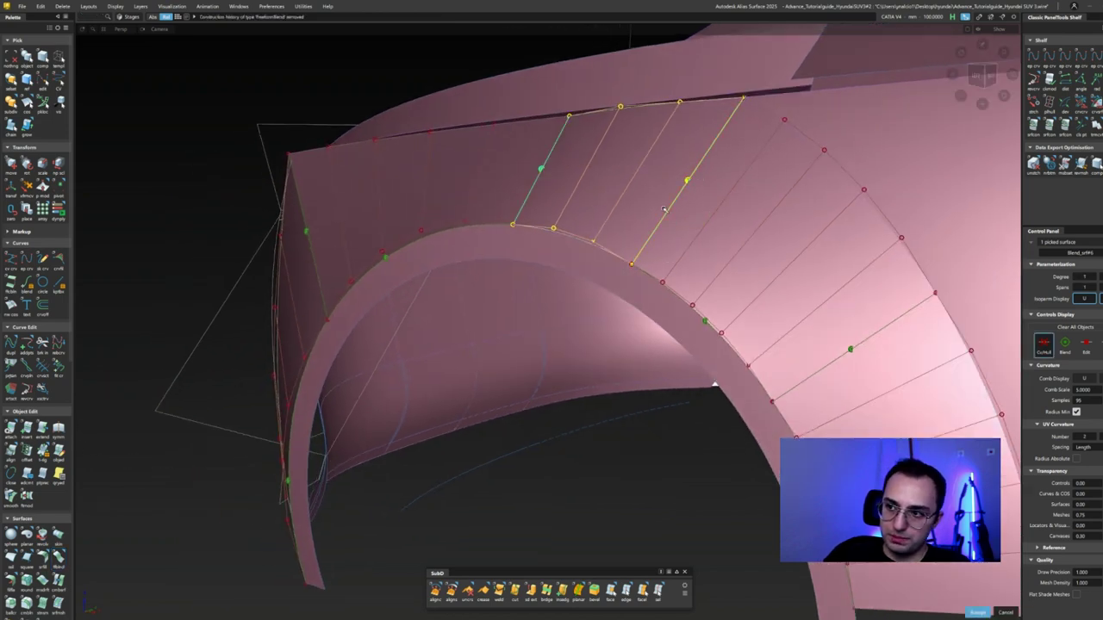
pyautogui.keyDown('alt'); pyautogui.keyDown('shift'); pyautogui.moveTo(654, 259); pyautogui.dragTo(698, 263); pyautogui.keyUp('shift'); pyautogui.keyUp('alt')
pyautogui.keyDown('alt'); pyautogui.keyDown('shift'); pyautogui.moveTo(698, 284); pyautogui.dragTo(711, 267, button='right'); pyautogui.keyUp('shift'); pyautogui.keyUp('alt')
pyautogui.moveTo(712, 267)
pyautogui.keyDown('alt'); pyautogui.keyDown('shift'); pyautogui.mouseDown()
pyautogui.moveTo(600, 187)
pyautogui.moveTo(649, 181)
pyautogui.moveTo(637, 204)
pyautogui.moveTo(586, 184)
pyautogui.moveTo(603, 201)
pyautogui.moveTo(746, 170)
pyautogui.moveTo(729, 147)
pyautogui.moveTo(690, 164)
pyautogui.moveTo(476, 394)
pyautogui.mouseUp(); pyautogui.keyUp('shift'); pyautogui.keyUp('alt')
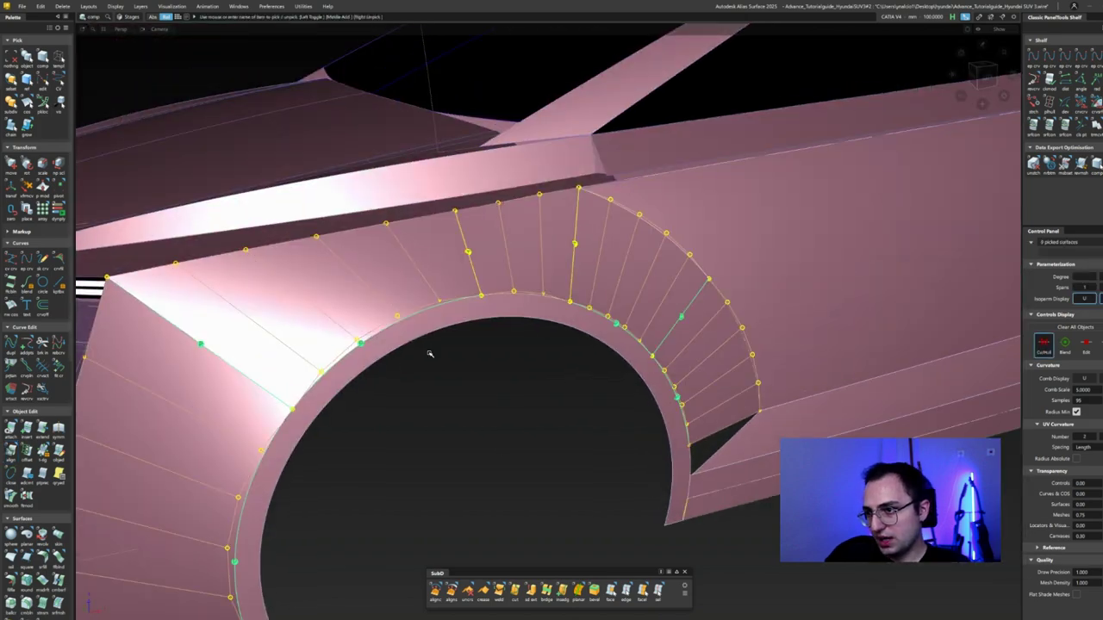
pyautogui.keyDown('alt'); pyautogui.keyDown('shift'); pyautogui.moveTo(546, 258); pyautogui.dragTo(459, 259); pyautogui.keyUp('shift'); pyautogui.keyUp('alt')
# - Isolate the narrow pillar panel and duplicate two of its edge curves
pyautogui.click(420, 365)
pyautogui.keyDown('alt'); pyautogui.keyDown('shift'); pyautogui.moveTo(480, 219); pyautogui.dragTo(544, 120); pyautogui.keyUp('shift'); pyautogui.keyUp('alt')
pyautogui.click(485, 233)
pyautogui.hotkey('ctrl', 'h')
pyautogui.click(544, 121)
# - Align the isolated surface's top edge to the overlapping neighbour edge with G2 continuity
pyautogui.keyDown('alt'); pyautogui.keyDown('shift'); pyautogui.moveTo(216, 522); pyautogui.dragTo(554, 216); pyautogui.keyUp('shift'); pyautogui.keyUp('alt')
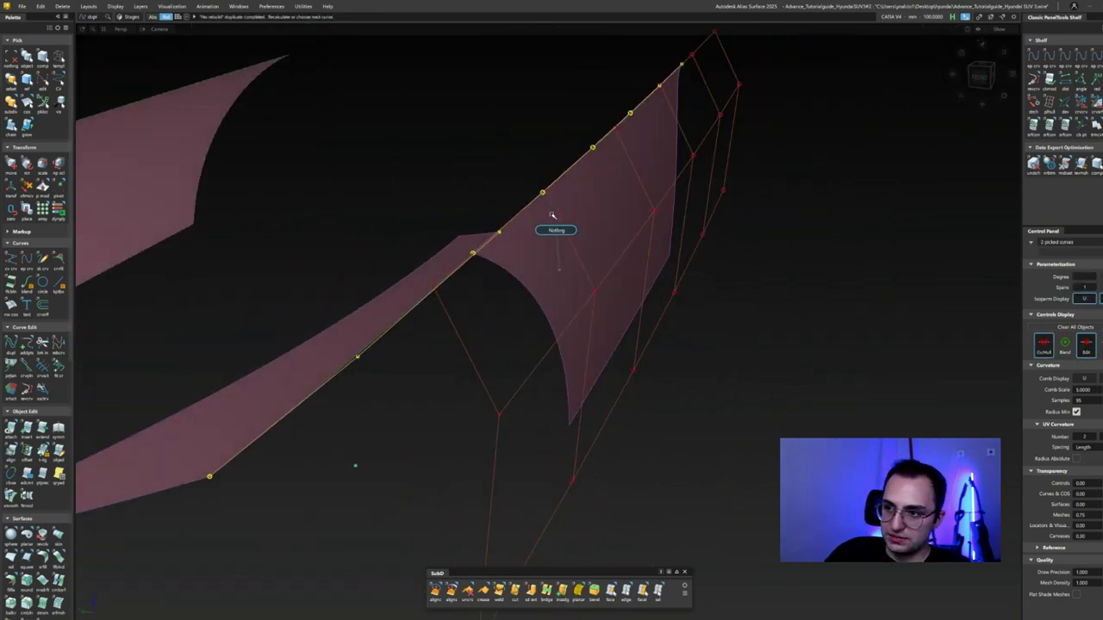
pyautogui.press('a')
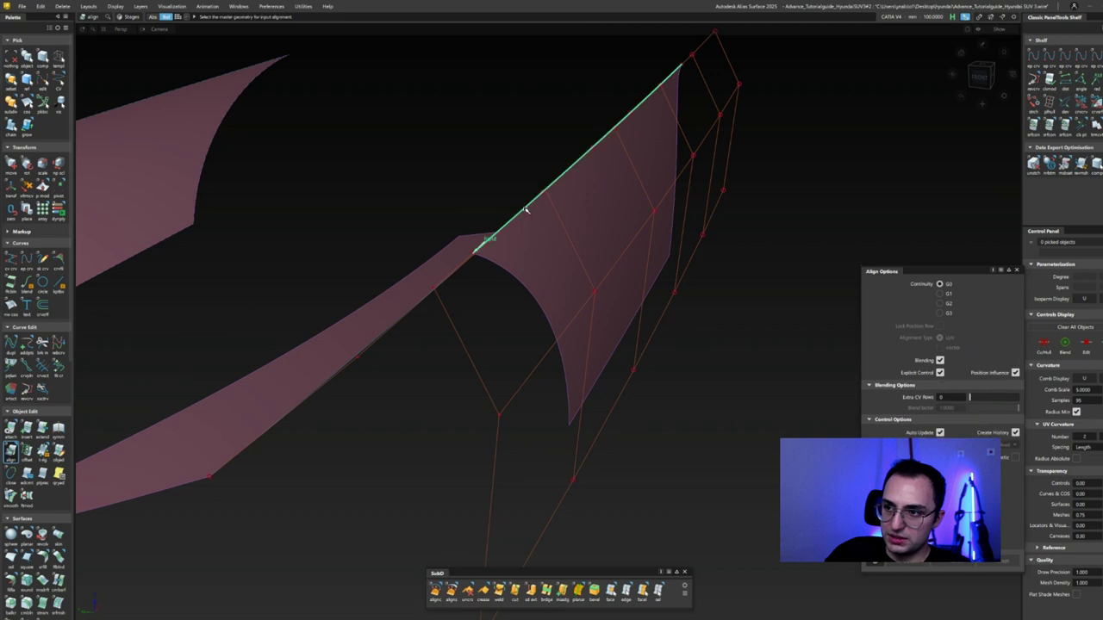
pyautogui.click(491, 248)
pyautogui.click(482, 296)
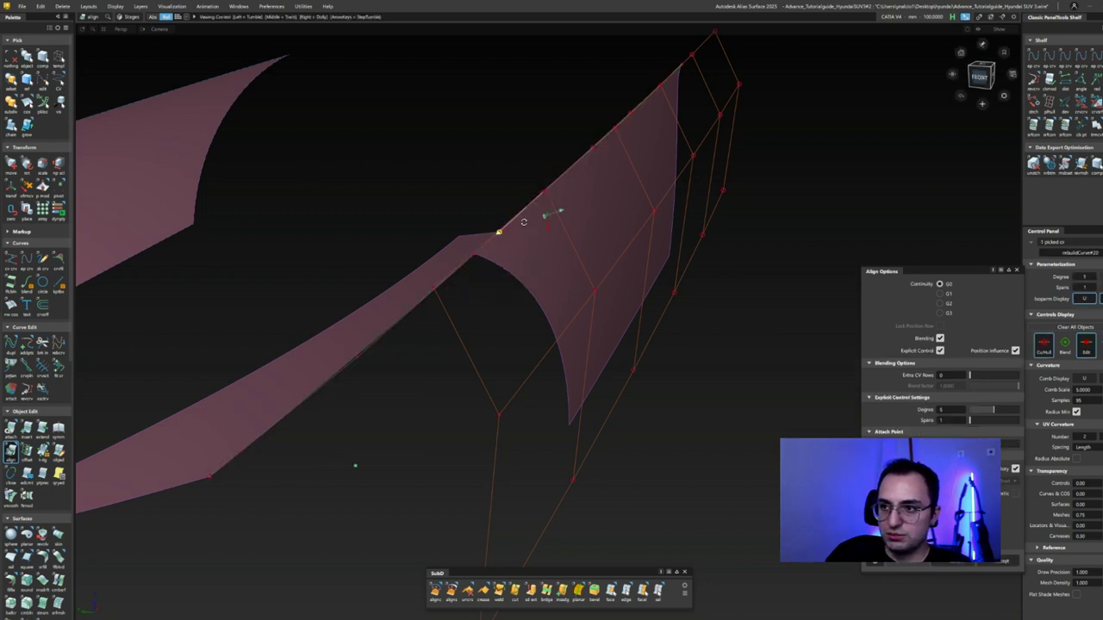
pyautogui.keyDown('alt'); pyautogui.keyDown('shift'); pyautogui.moveTo(523, 222); pyautogui.dragTo(630, 172); pyautogui.keyUp('shift'); pyautogui.keyUp('alt')
pyautogui.click(938, 302)
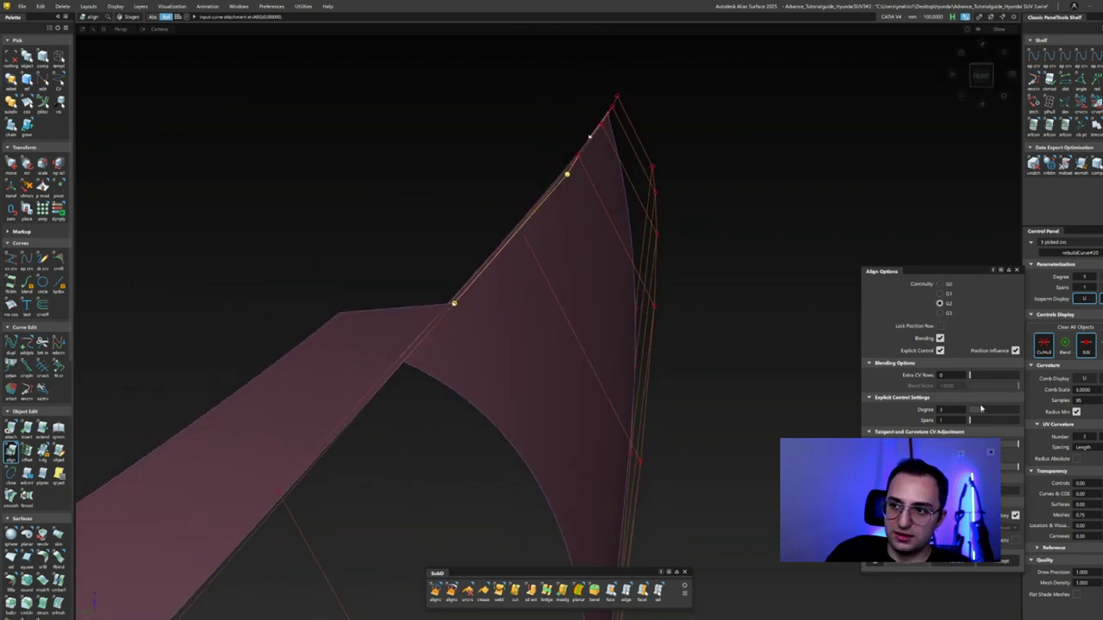
pyautogui.keyDown('alt'); pyautogui.keyDown('shift'); pyautogui.moveTo(979, 411); pyautogui.dragTo(852, 313); pyautogui.keyUp('shift'); pyautogui.keyUp('alt')
pyautogui.keyDown('alt'); pyautogui.keyDown('shift'); pyautogui.moveTo(687, 264); pyautogui.dragTo(478, 376); pyautogui.keyUp('shift'); pyautogui.keyUp('alt')
pyautogui.press('Escape')
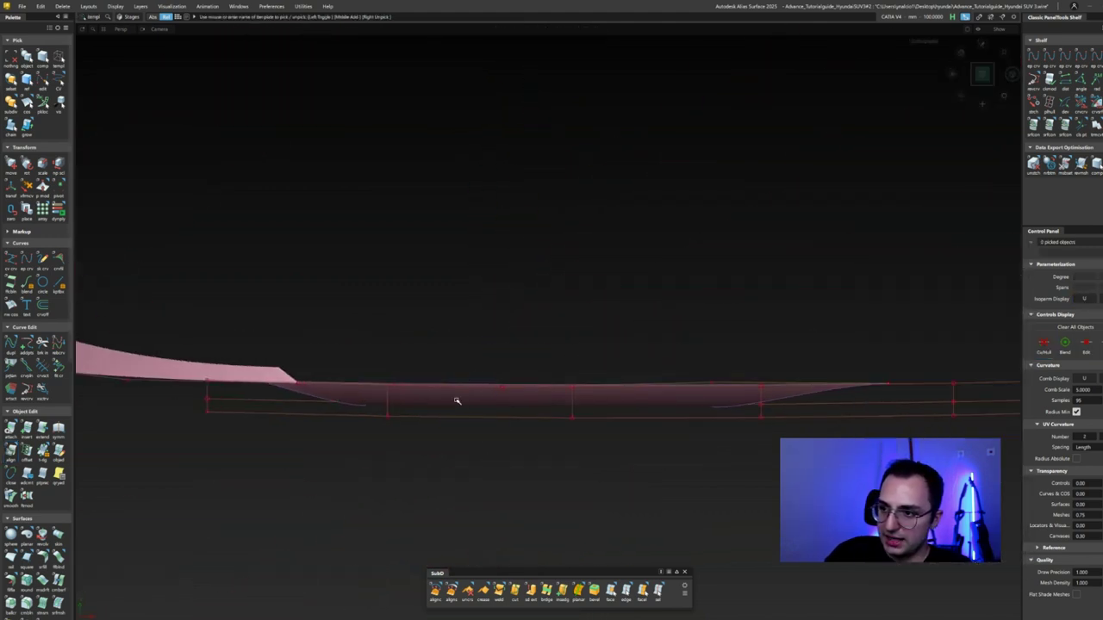
pyautogui.click(493, 405)
# - Hide the surfaces and G2-align the curve's end control points
pyautogui.hotkey('ctrl', 'h')
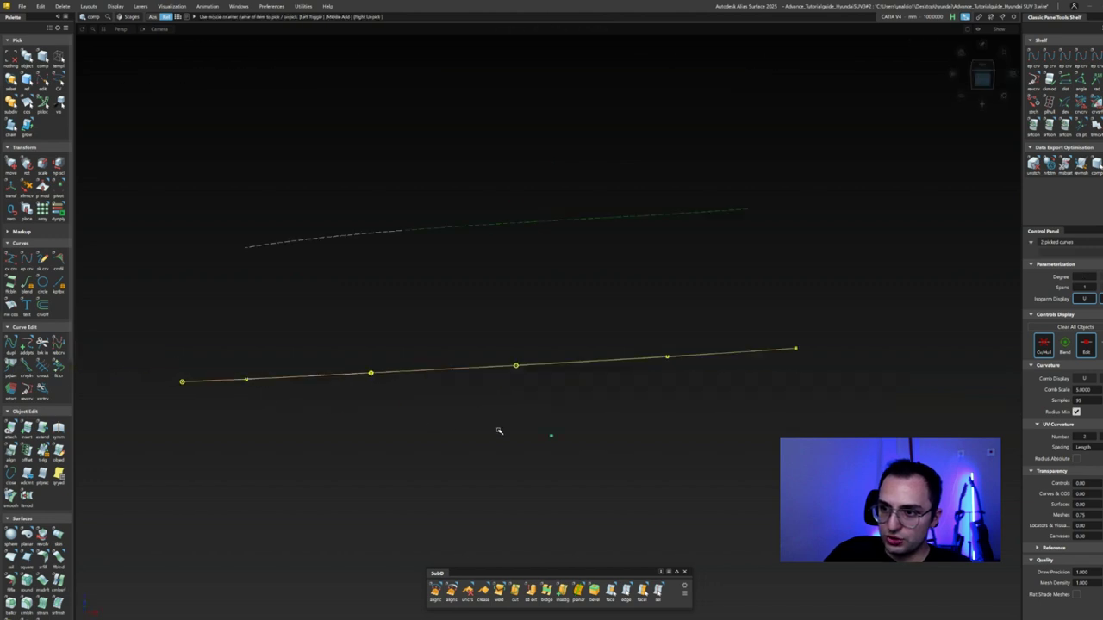
pyautogui.click(646, 368)
pyautogui.click(666, 354)
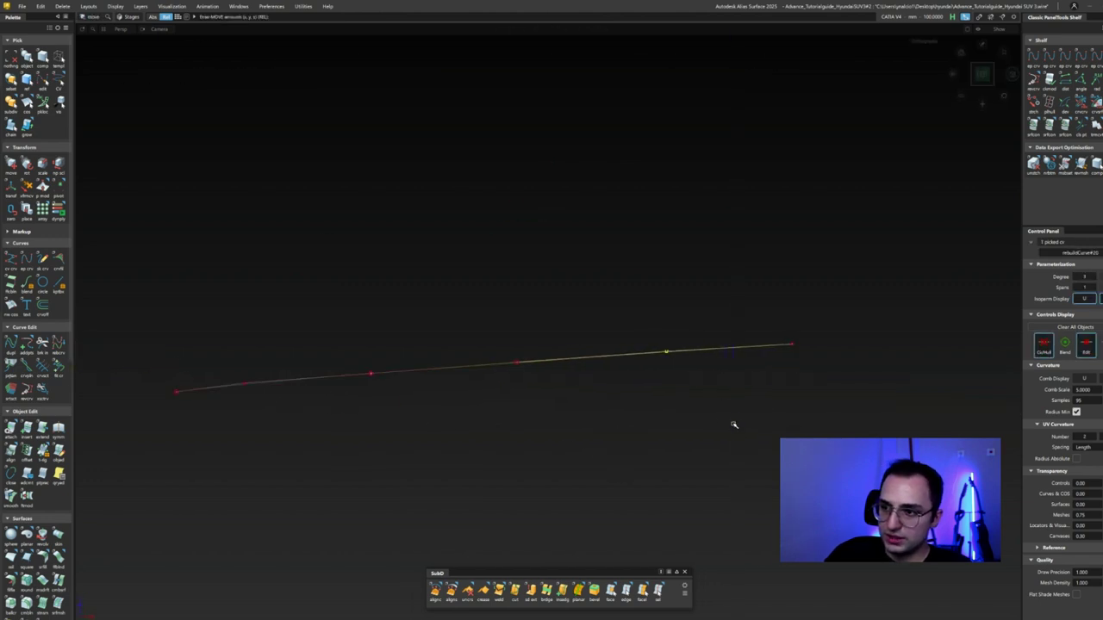
pyautogui.click(552, 350)
pyautogui.keyDown('alt'); pyautogui.keyDown('shift'); pyautogui.moveTo(505, 354); pyautogui.dragTo(500, 364); pyautogui.keyUp('shift'); pyautogui.keyUp('alt')
pyautogui.moveTo(644, 359); pyautogui.dragTo(716, 388)
pyautogui.click(720, 444)
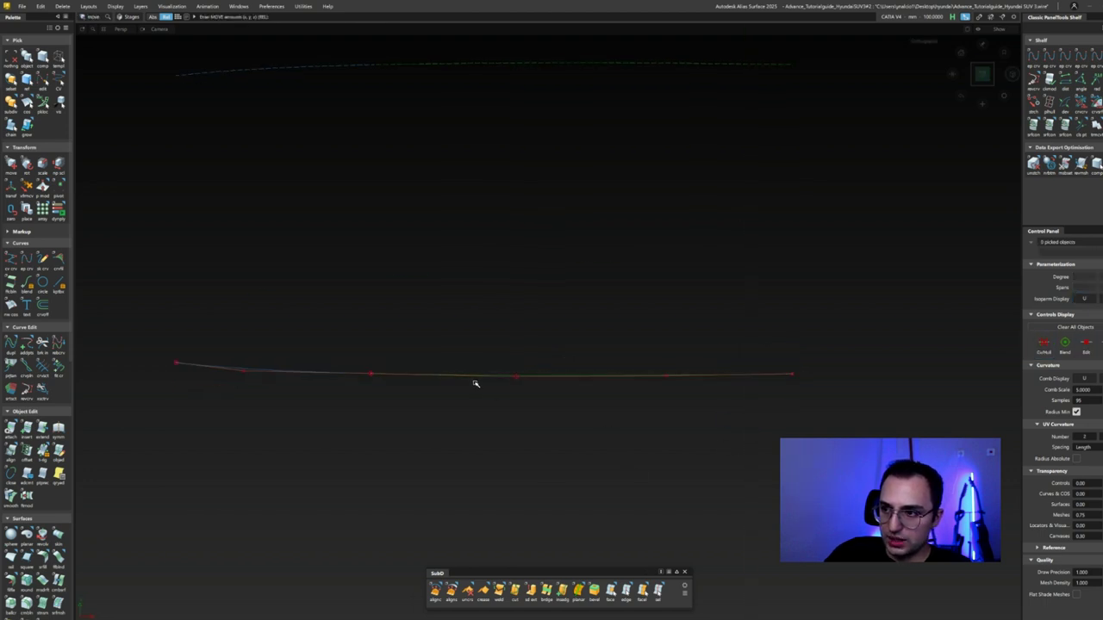
pyautogui.click(459, 376)
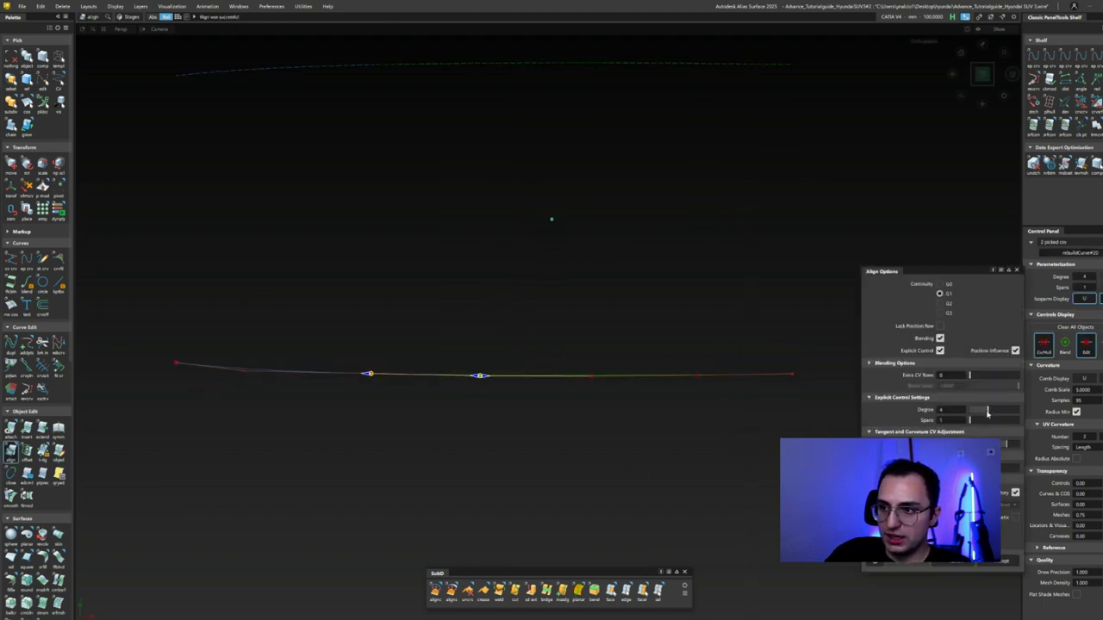
pyautogui.click(940, 304)
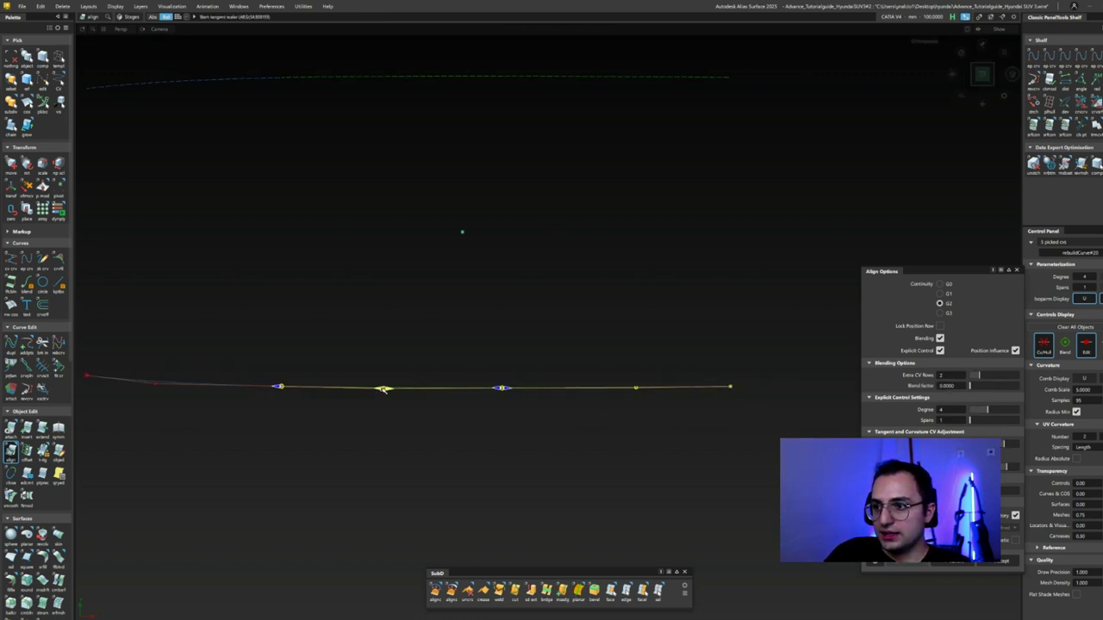
pyautogui.click(363, 412)
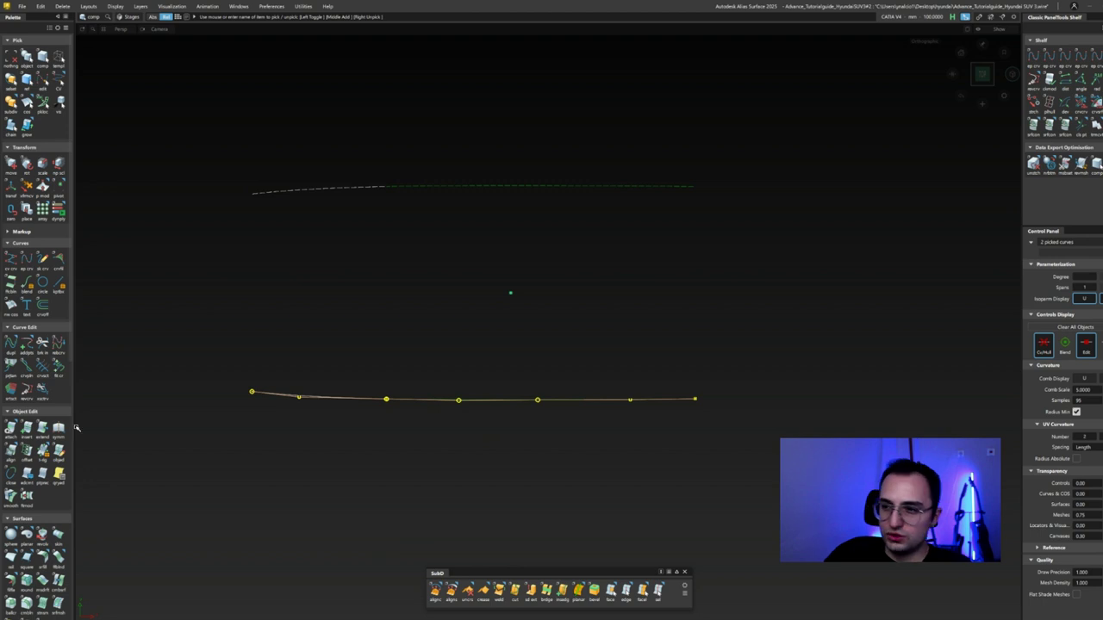
# - Show curvature combs, delete a control point near the curve end, and smooth the curve
pyautogui.scroll(-8, 21, 589)
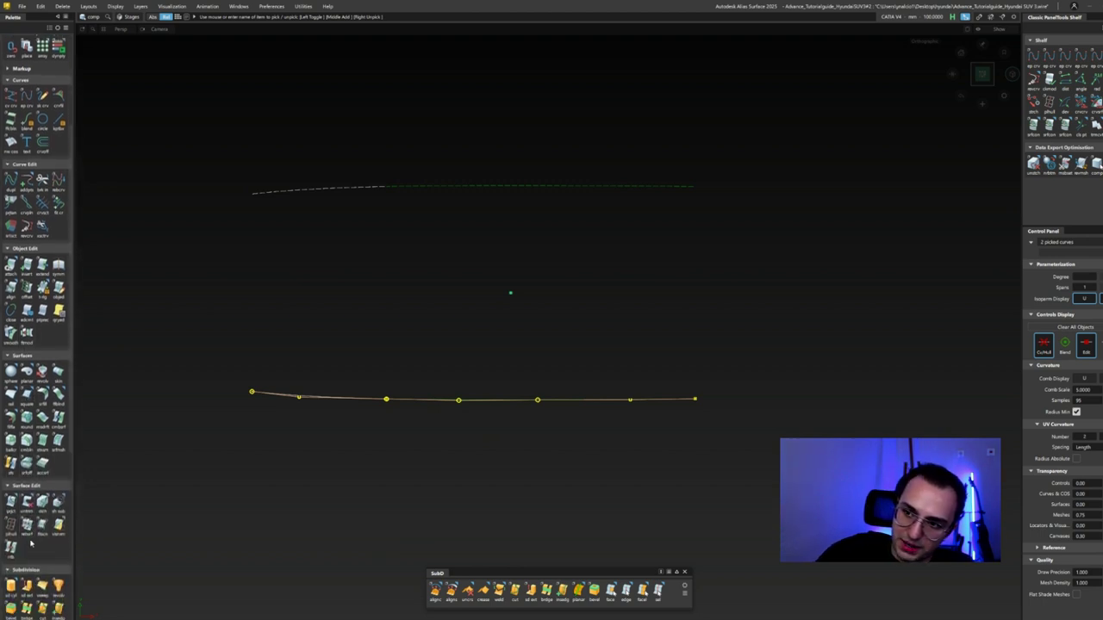
pyautogui.scroll(-1, 21, 589)
pyautogui.click(10, 548)
pyautogui.keyDown('alt'); pyautogui.keyDown('shift'); pyautogui.moveTo(436, 443); pyautogui.dragTo(904, 412); pyautogui.keyUp('shift'); pyautogui.keyUp('alt')
pyautogui.click(853, 402)
pyautogui.moveTo(716, 393); pyautogui.dragTo(620, 423)
pyautogui.press('Delete')
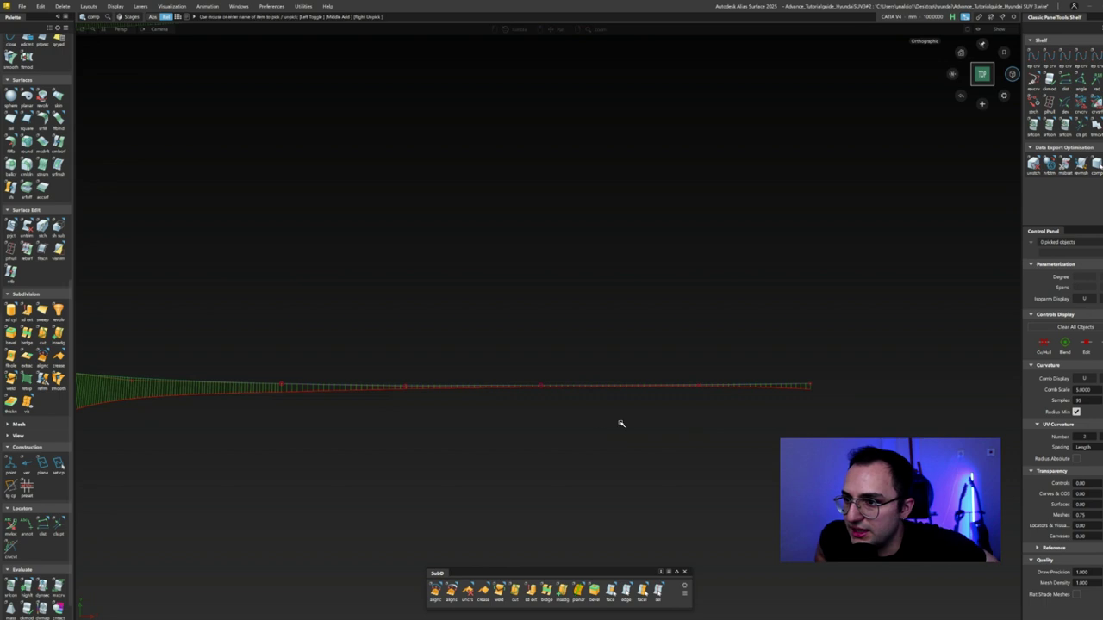
pyautogui.keyDown('ctrl'); pyautogui.keyDown('shift'); pyautogui.moveTo(465, 375); pyautogui.dragTo(541, 376); pyautogui.keyUp('shift'); pyautogui.keyUp('ctrl')
pyautogui.click(542, 386)
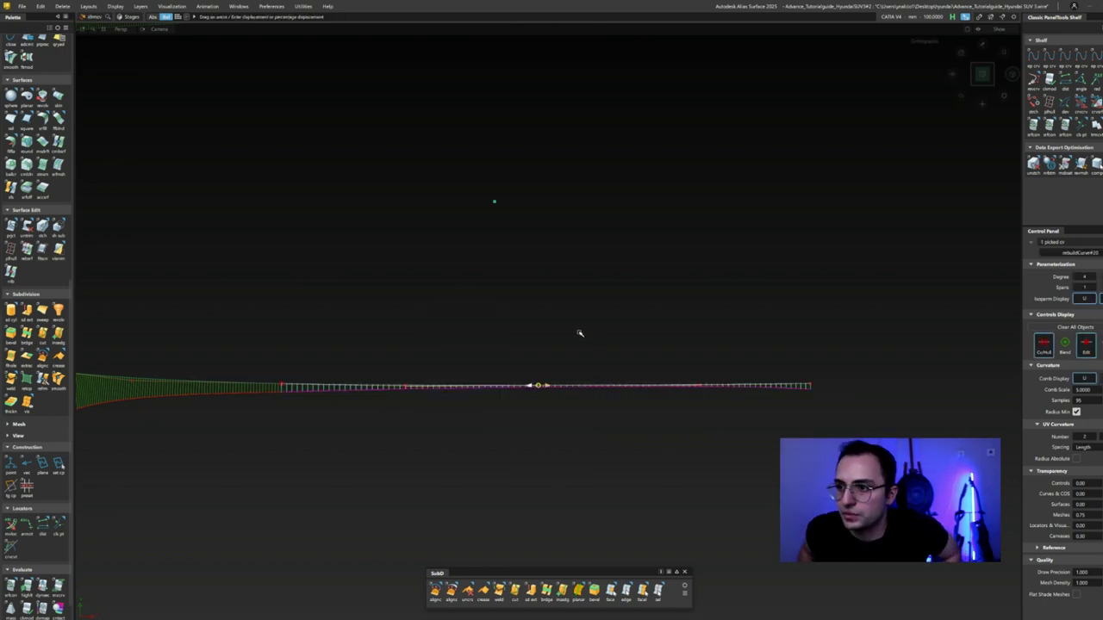
pyautogui.moveTo(652, 376); pyautogui.dragTo(719, 416)
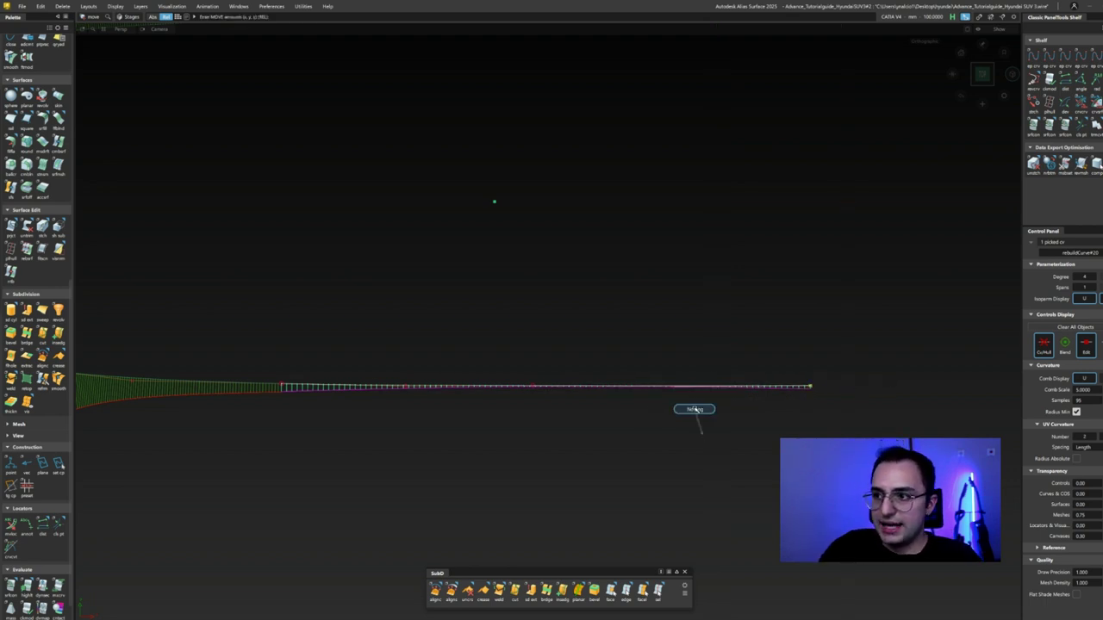
# - Align the lower curve to its master curve with G2 continuity, flattening the start tangent, then redo it
pyautogui.keyDown('alt'); pyautogui.keyDown('shift'); pyautogui.moveTo(86, 61); pyautogui.dragTo(428, 351, button='right'); pyautogui.keyUp('shift'); pyautogui.keyUp('alt')
pyautogui.keyDown('alt'); pyautogui.keyDown('shift'); pyautogui.moveTo(462, 392); pyautogui.dragTo(665, 404, button='right'); pyautogui.keyUp('shift'); pyautogui.keyUp('alt')
pyautogui.press('e')
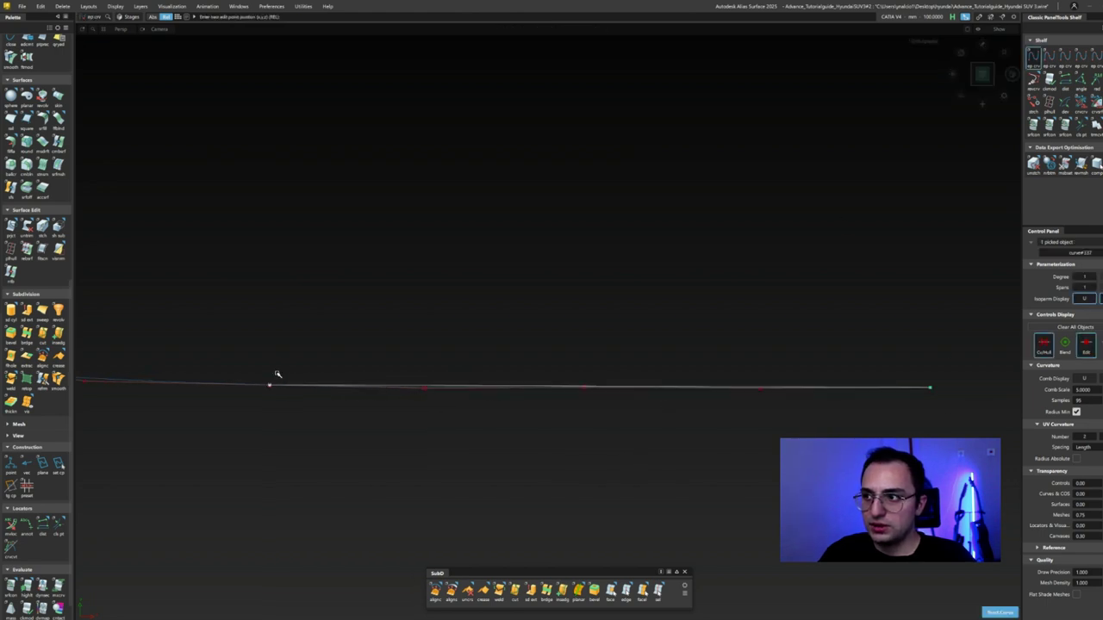
pyautogui.press('a')
pyautogui.click(259, 387)
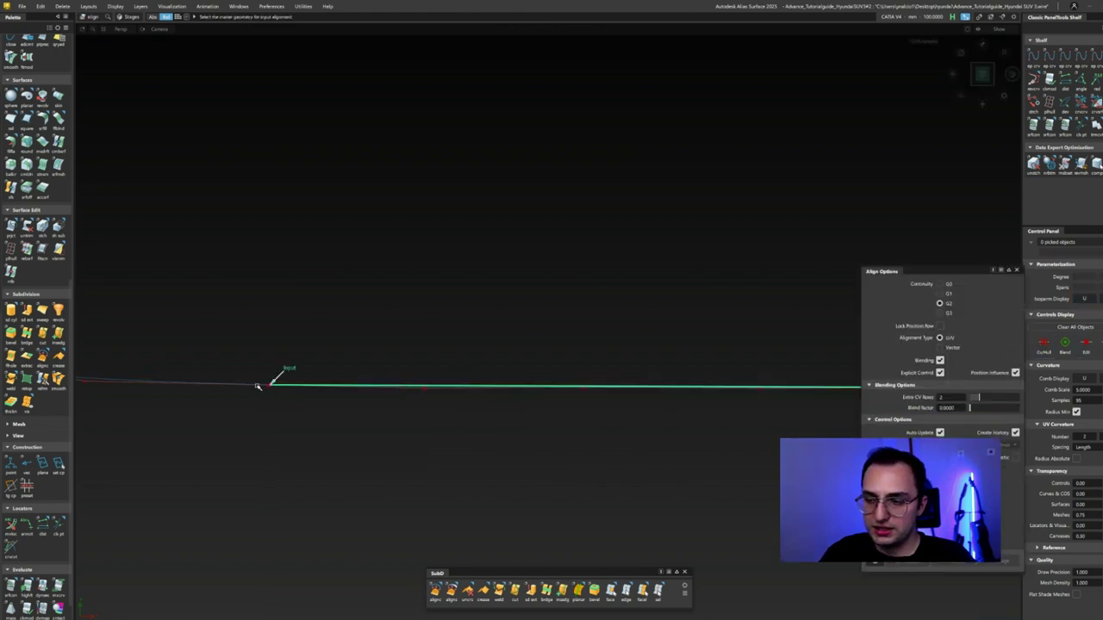
pyautogui.click(258, 387)
pyautogui.click(945, 294)
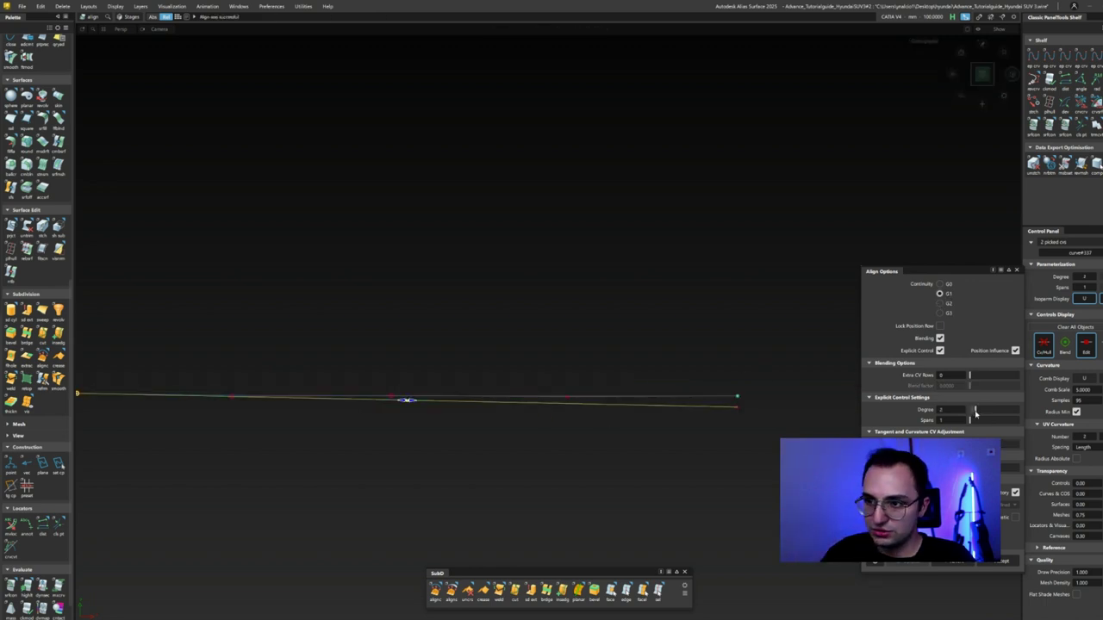
pyautogui.click(948, 304)
pyautogui.moveTo(407, 401); pyautogui.dragTo(323, 405)
pyautogui.press('Escape')
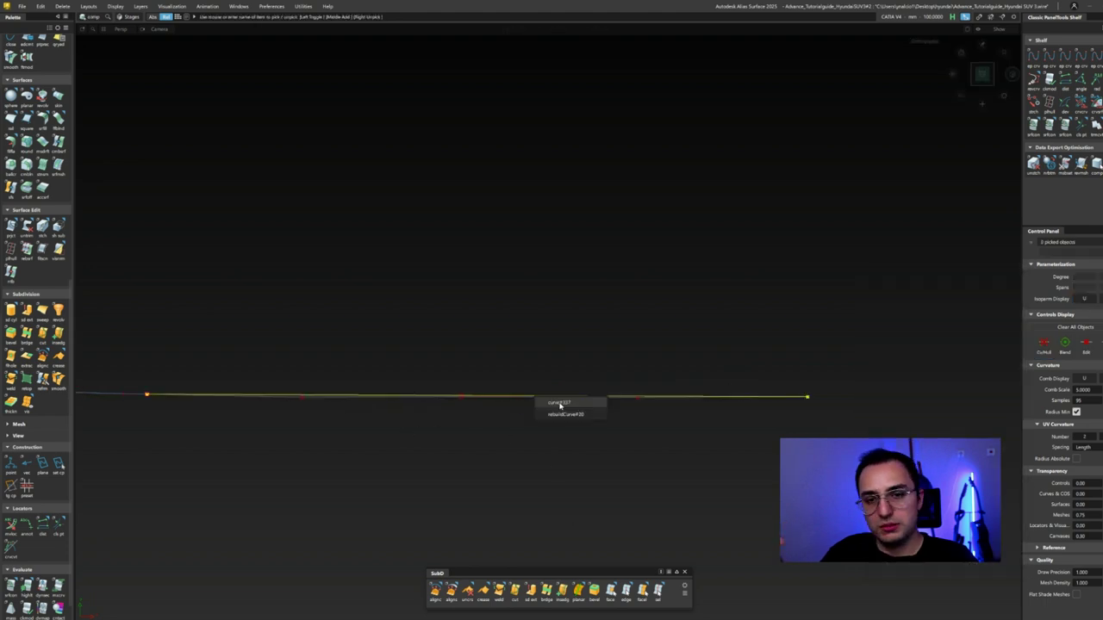
pyautogui.click(560, 405)
pyautogui.hotkey('ctrl', 'z')
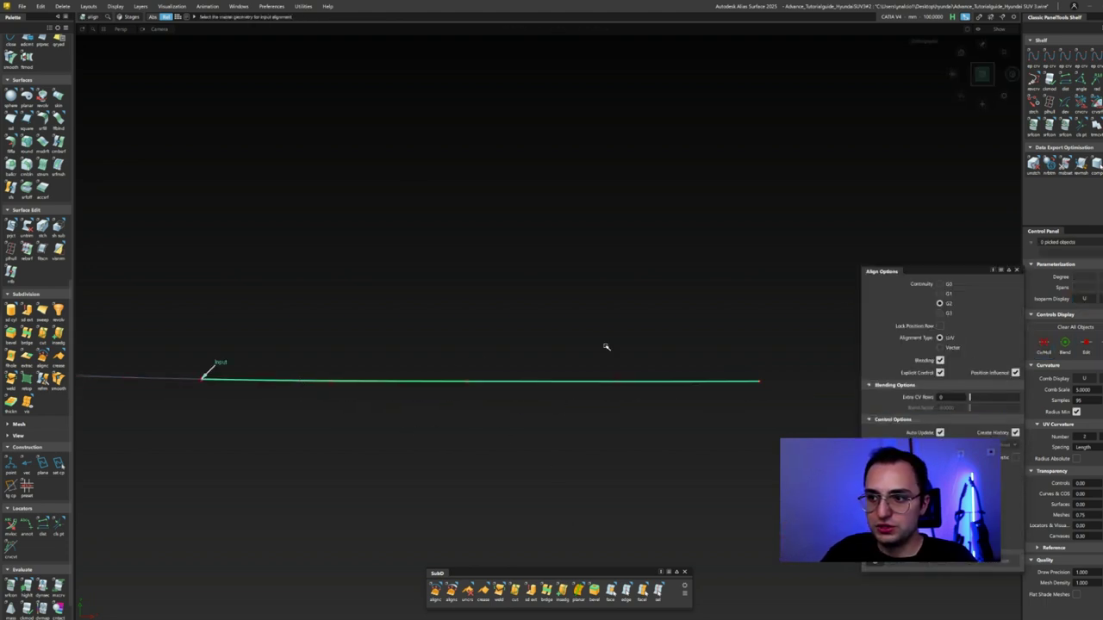
pyautogui.click(203, 385)
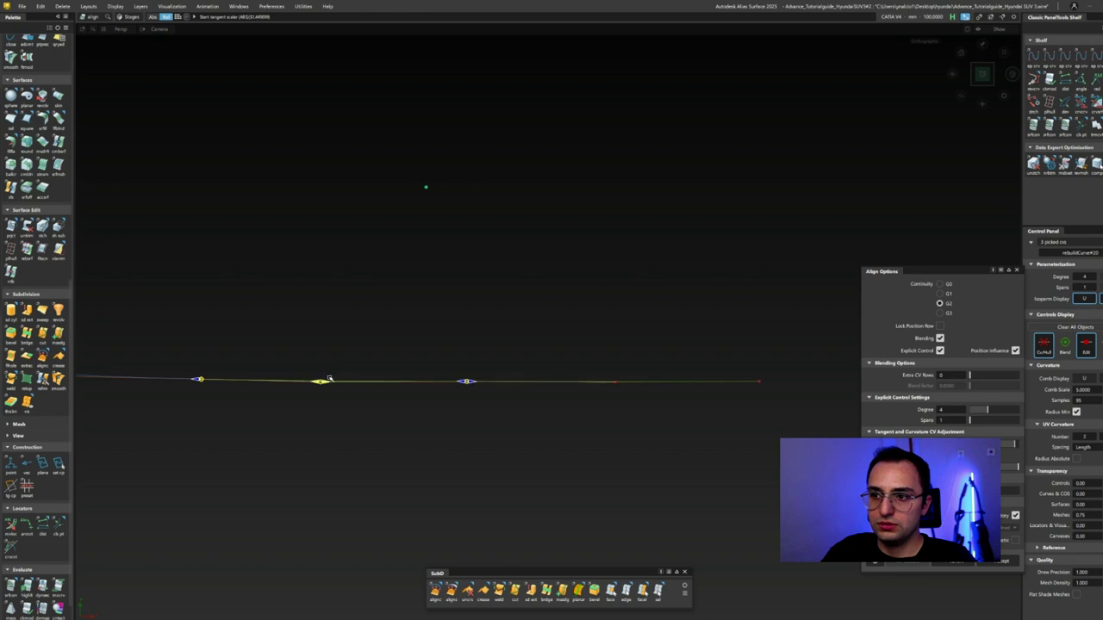
# - Move the lower curve slightly right and up
pyautogui.keyDown('alt'); pyautogui.keyDown('shift'); pyautogui.moveTo(640, 394); pyautogui.dragTo(669, 454); pyautogui.keyUp('shift'); pyautogui.keyUp('alt')
pyautogui.press('m')
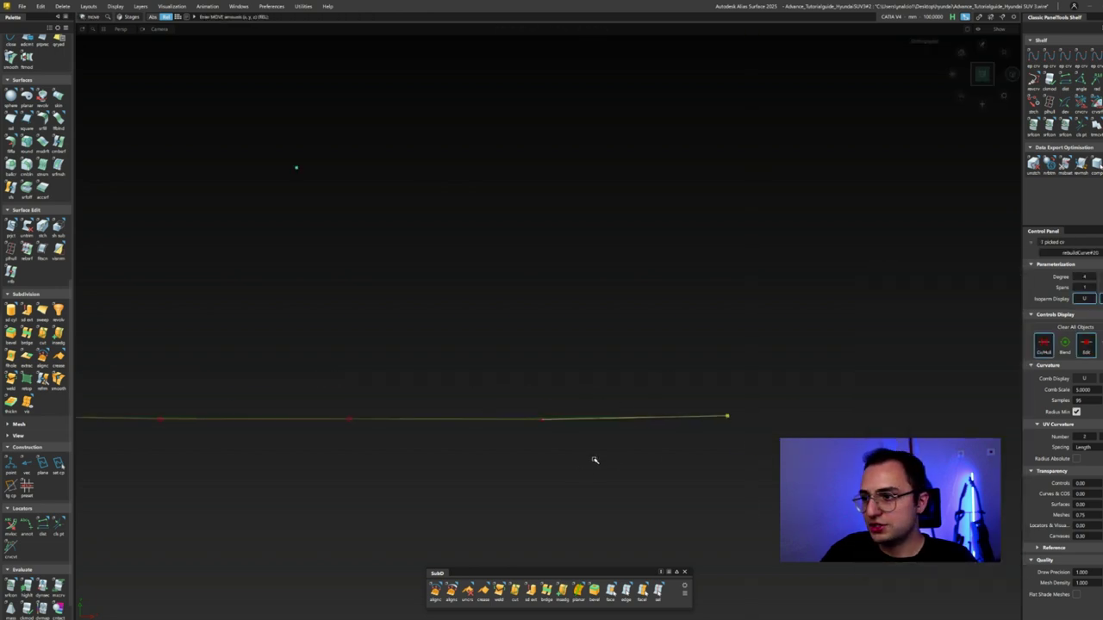
pyautogui.moveTo(462, 454); pyautogui.dragTo(576, 398)
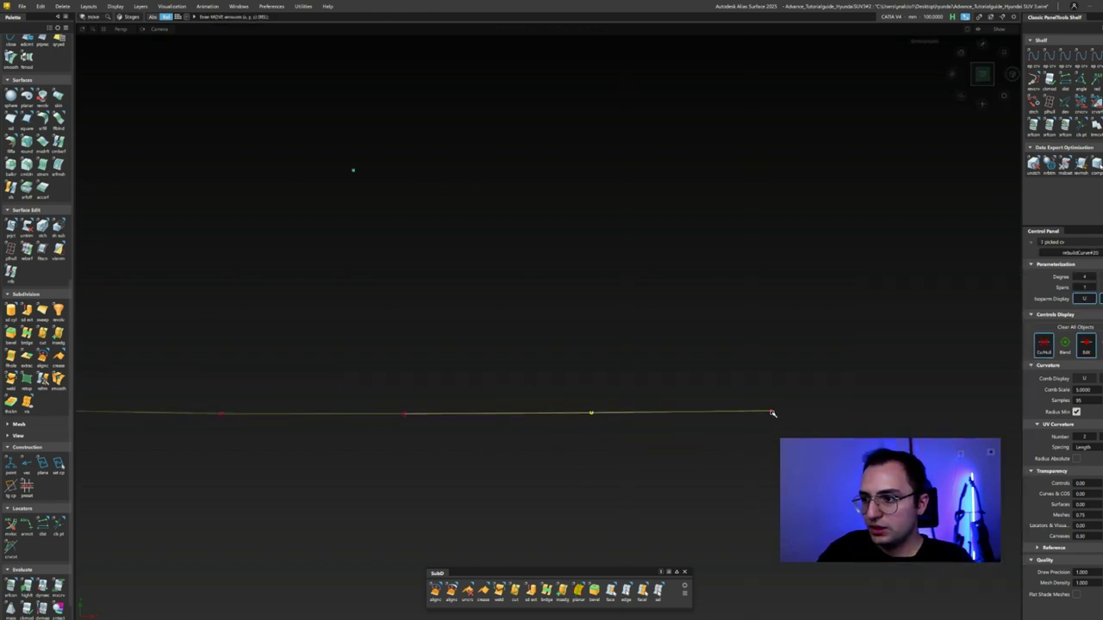
pyautogui.keyDown('alt'); pyautogui.keyDown('shift'); pyautogui.moveTo(591, 446); pyautogui.dragTo(177, 402); pyautogui.keyUp('shift'); pyautogui.keyUp('alt')
pyautogui.click(176, 403)
# - Isolate the two side surfaces and switch to a standard view over them
pyautogui.hotkey('ctrl', 'shift', 'h')
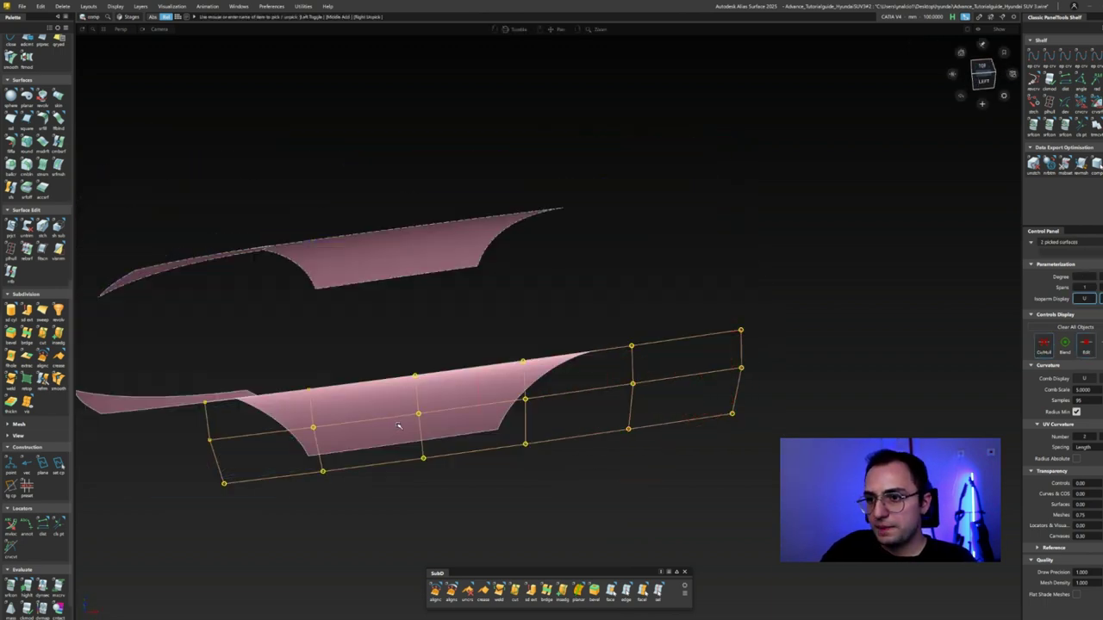
pyautogui.hotkey('ctrl', 'shift', 'h')
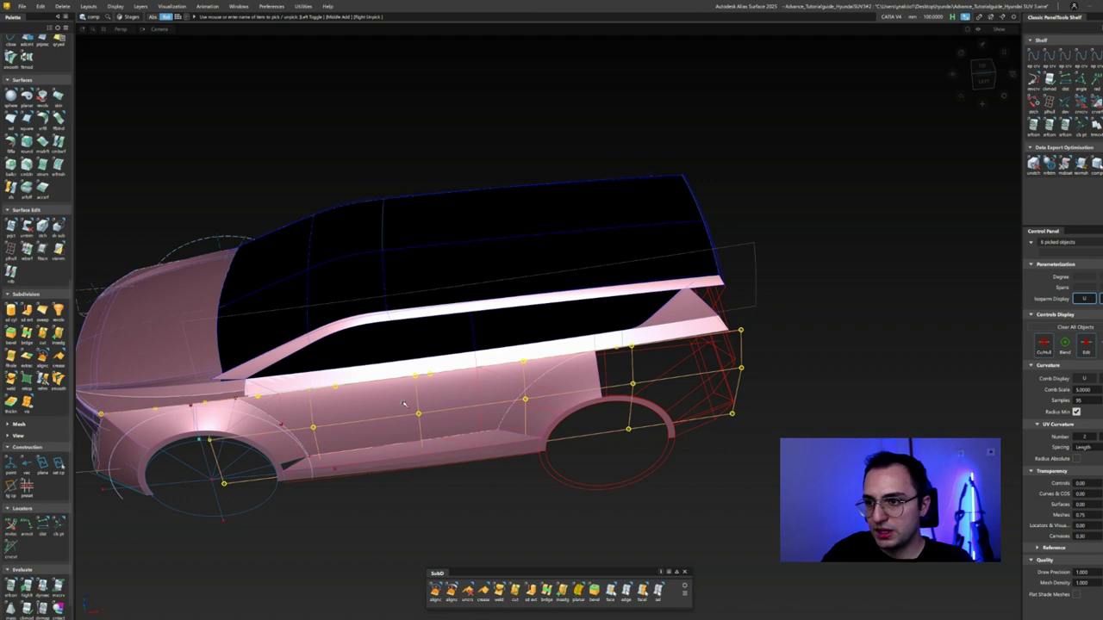
pyautogui.hotkey('ctrl', 'shift', 'h')
pyautogui.scroll(5, 490, 507)
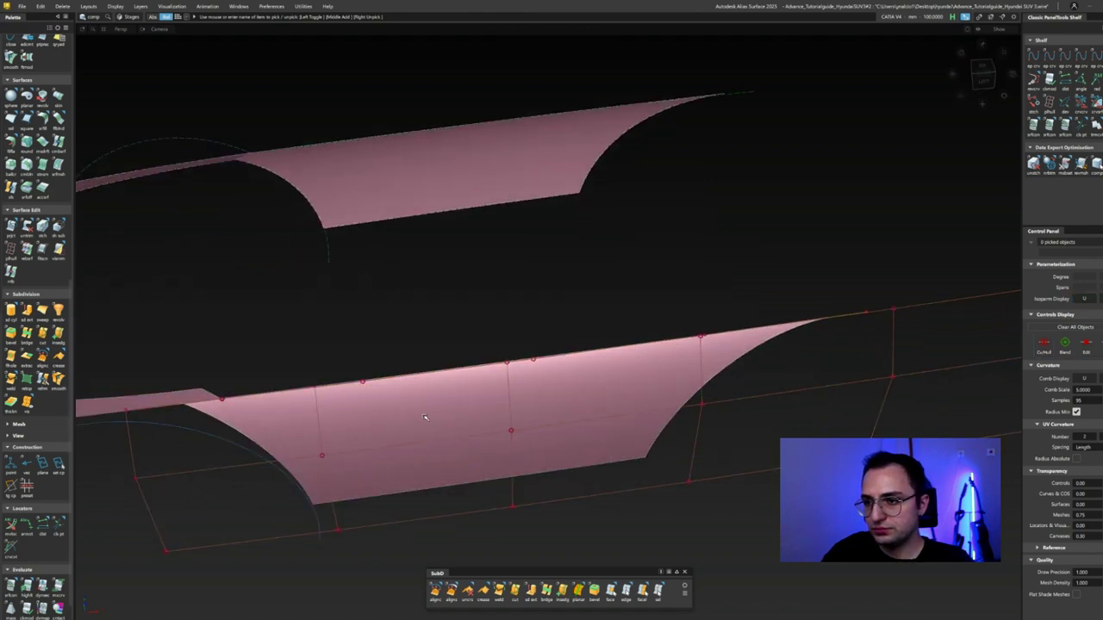
pyautogui.click(1007, 73)
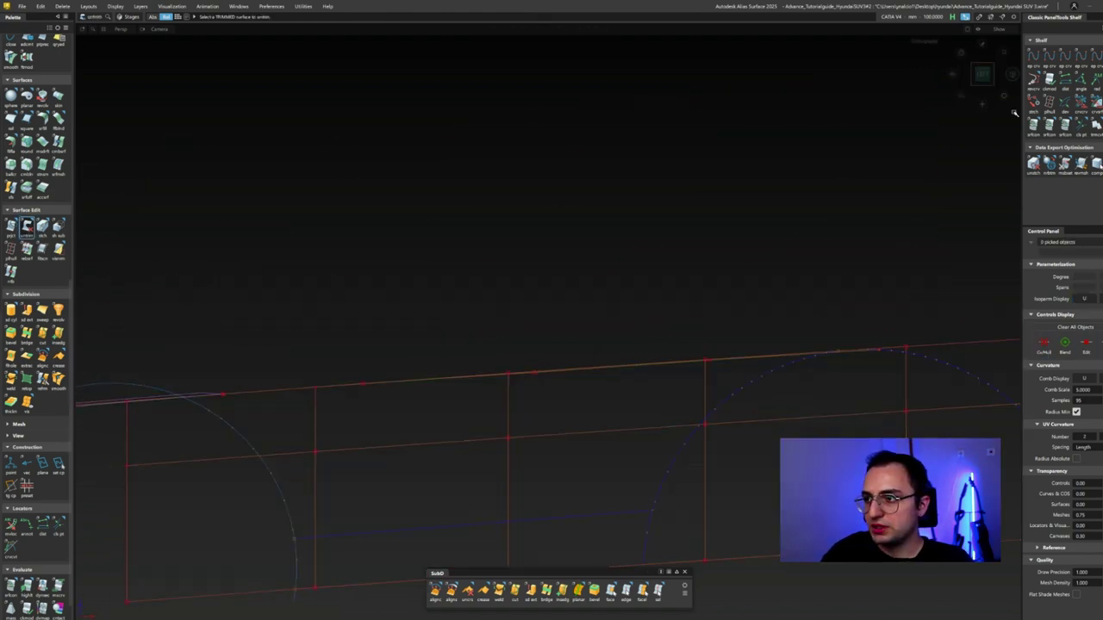
pyautogui.keyDown('alt'); pyautogui.keyDown('shift'); pyautogui.moveTo(887, 377); pyautogui.dragTo(310, 460); pyautogui.keyUp('shift'); pyautogui.keyUp('alt')
# - Project the two vertical cut curves onto rail_surf#21 along Y as curves on surface
pyautogui.moveTo(232, 219); pyautogui.dragTo(754, 338)
pyautogui.keyDown('alt'); pyautogui.keyDown('shift'); pyautogui.moveTo(871, 246); pyautogui.dragTo(719, 198); pyautogui.keyUp('shift'); pyautogui.keyUp('alt')
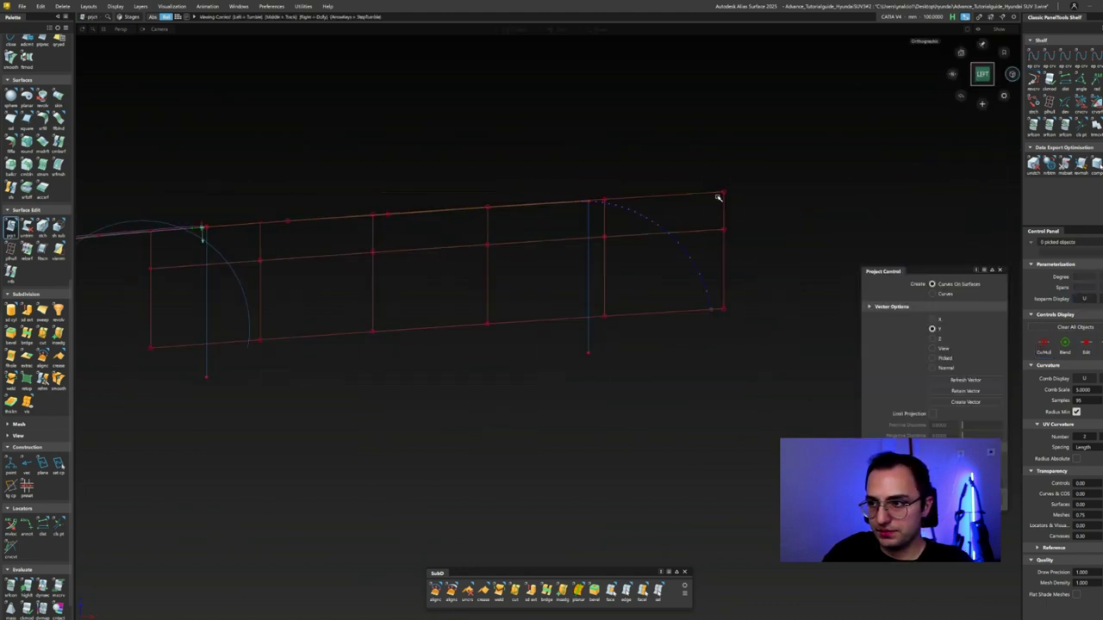
pyautogui.click(511, 274)
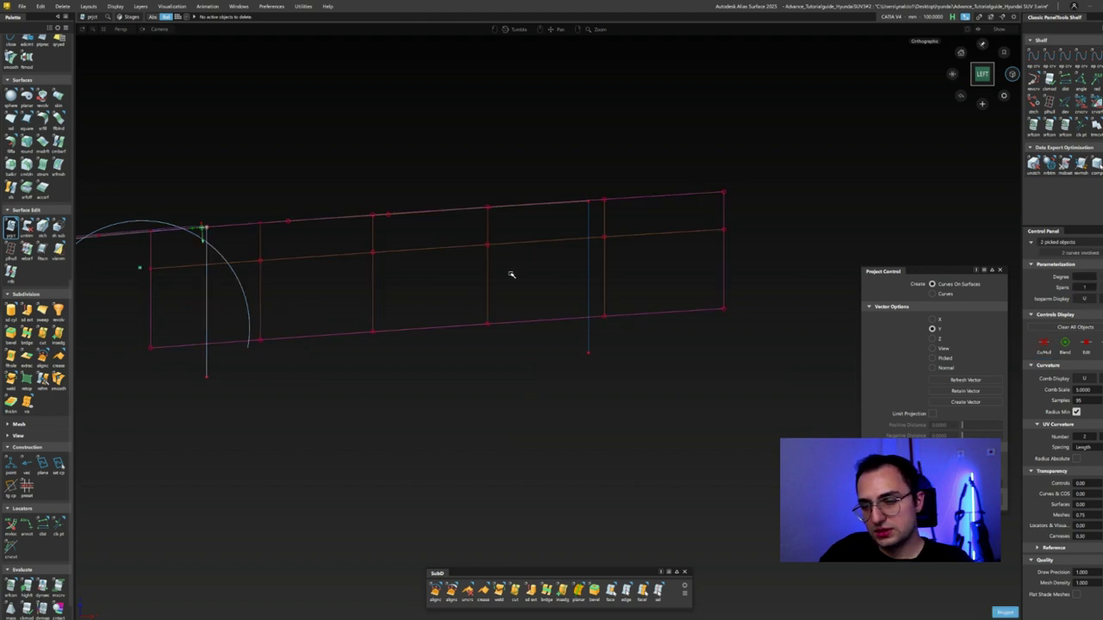
pyautogui.click(589, 261)
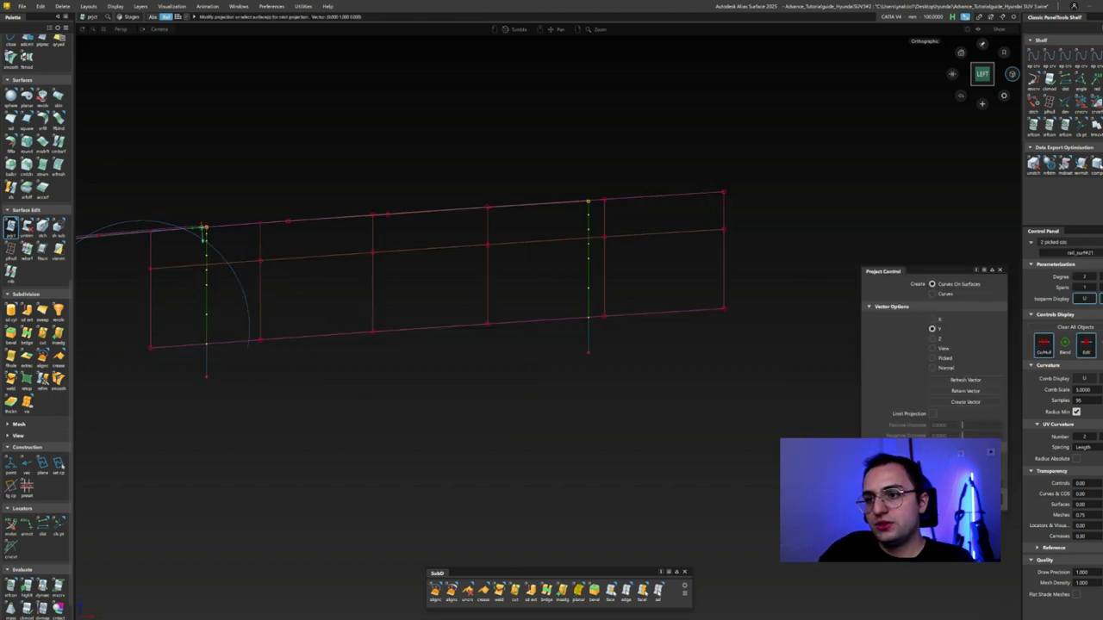
pyautogui.keyDown('alt'); pyautogui.keyDown('shift'); pyautogui.moveTo(342, 229); pyautogui.dragTo(373, 230, button='right'); pyautogui.keyUp('shift'); pyautogui.keyUp('alt')
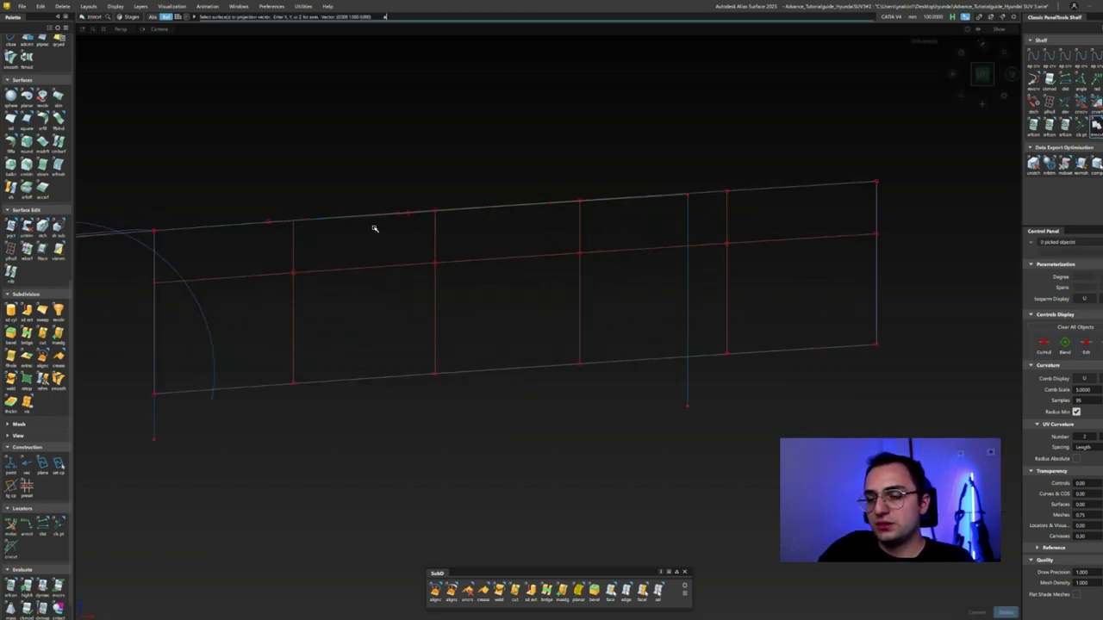
pyautogui.keyDown('alt'); pyautogui.keyDown('shift'); pyautogui.moveTo(374, 238); pyautogui.dragTo(469, 237); pyautogui.keyUp('shift'); pyautogui.keyUp('alt')
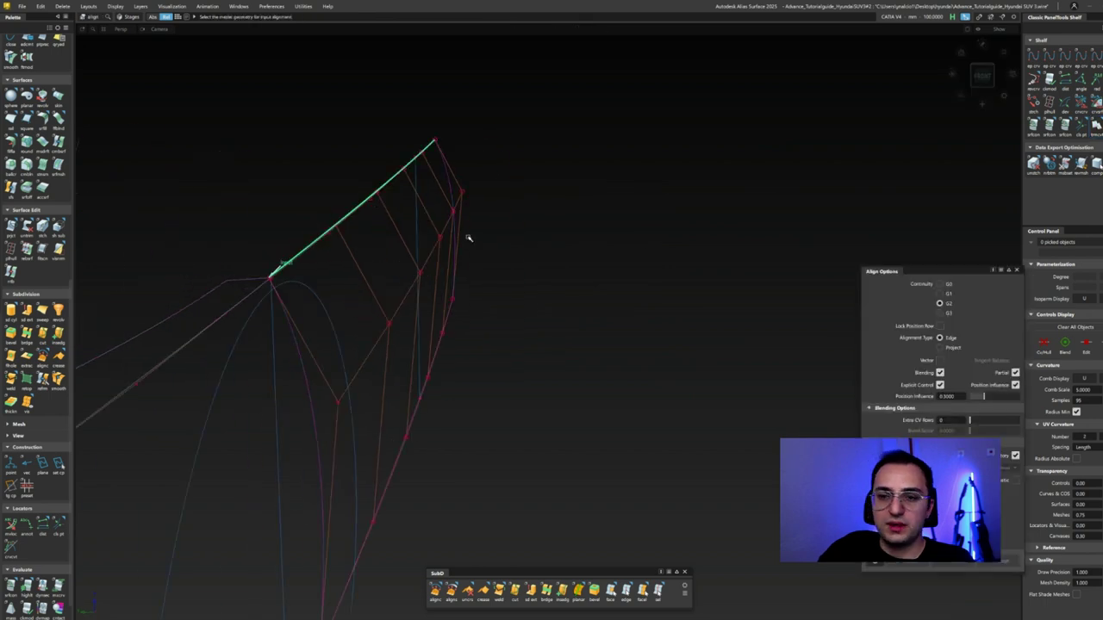
# - Align the side panel's top edge to the master edge, adding one extra CV row
pyautogui.click(356, 242)
pyautogui.keyDown('alt'); pyautogui.keyDown('shift'); pyautogui.moveTo(413, 196); pyautogui.dragTo(342, 212); pyautogui.keyUp('shift'); pyautogui.keyUp('alt')
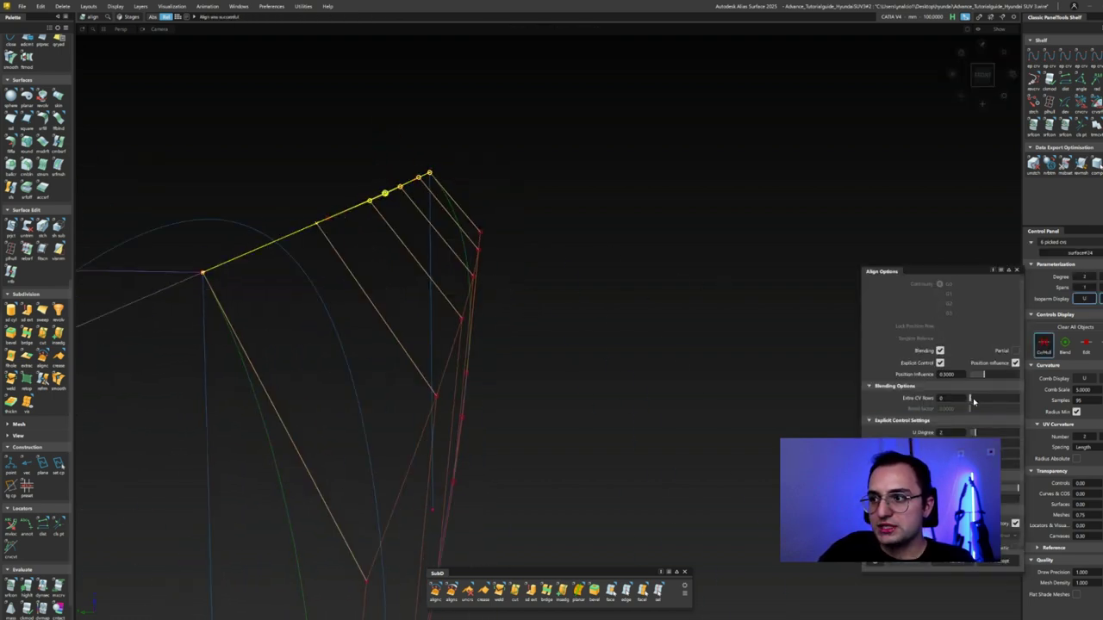
pyautogui.moveTo(972, 400); pyautogui.dragTo(975, 398)
pyautogui.keyDown('alt'); pyautogui.keyDown('shift'); pyautogui.moveTo(549, 312); pyautogui.dragTo(574, 298); pyautogui.keyUp('shift'); pyautogui.keyUp('alt')
# - Trim-convert and extend the surface edge, re-align it to the neighbour, and check it shaded
pyautogui.press('p')
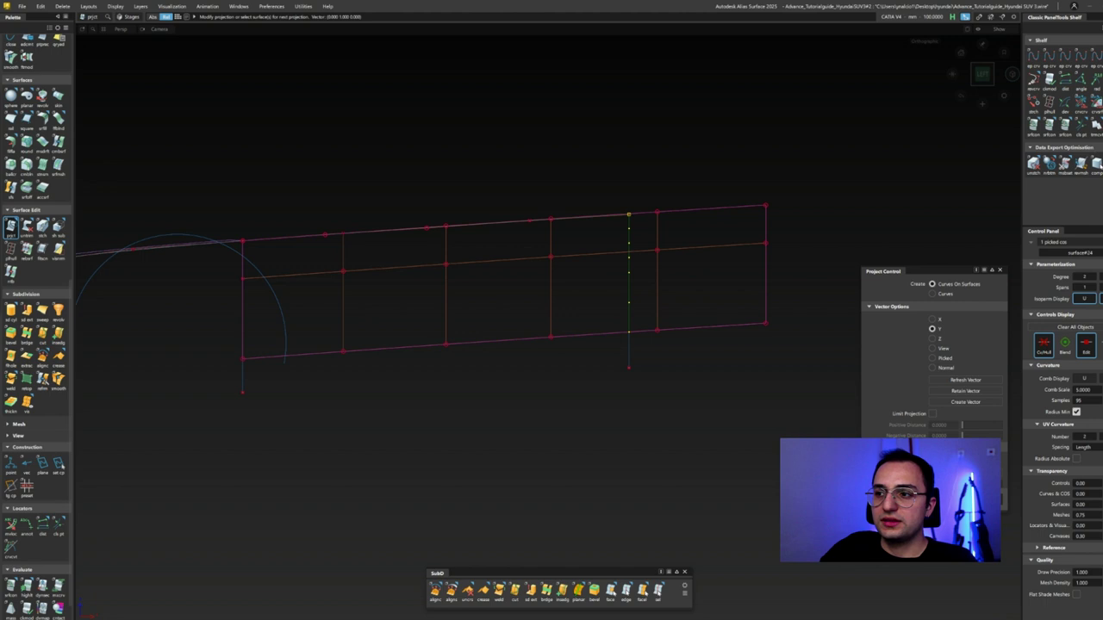
pyautogui.press('t')
pyautogui.press('e')
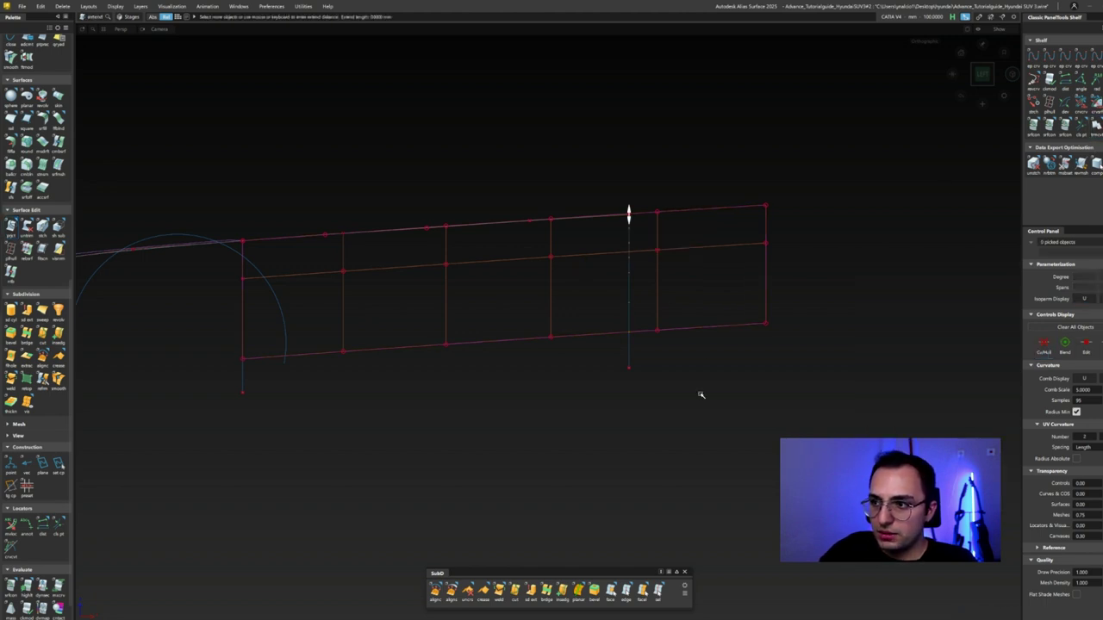
pyautogui.keyDown('alt'); pyautogui.keyDown('shift'); pyautogui.moveTo(578, 300); pyautogui.dragTo(492, 226); pyautogui.keyUp('shift'); pyautogui.keyUp('alt')
pyautogui.press('a')
pyautogui.click(420, 174)
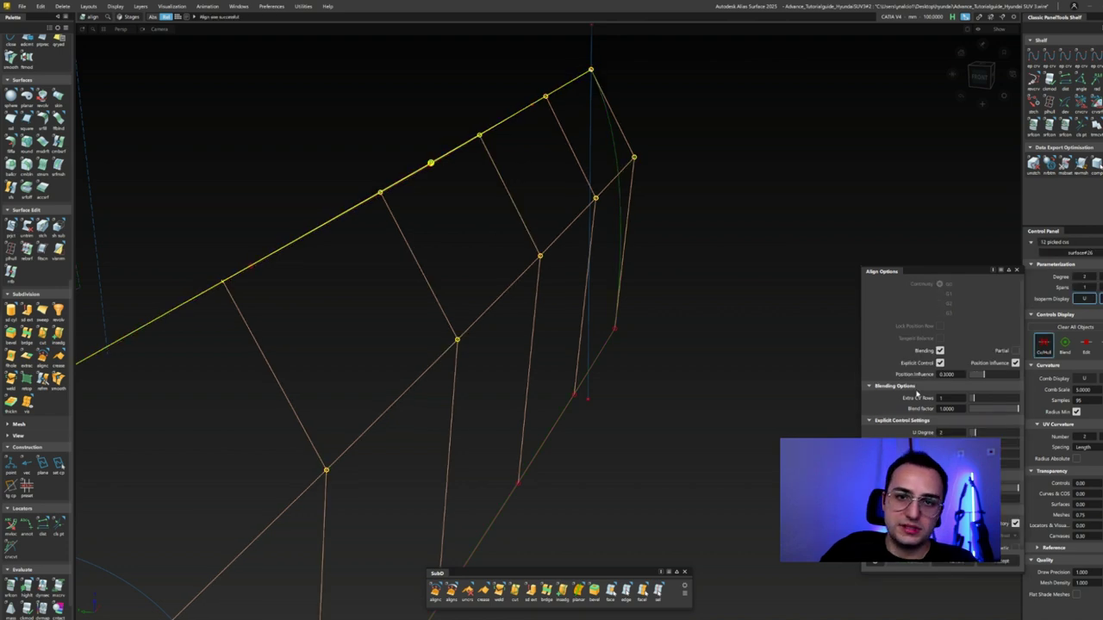
pyautogui.keyDown('alt'); pyautogui.keyDown('shift'); pyautogui.moveTo(623, 369); pyautogui.dragTo(396, 362); pyautogui.keyUp('shift'); pyautogui.keyUp('alt')
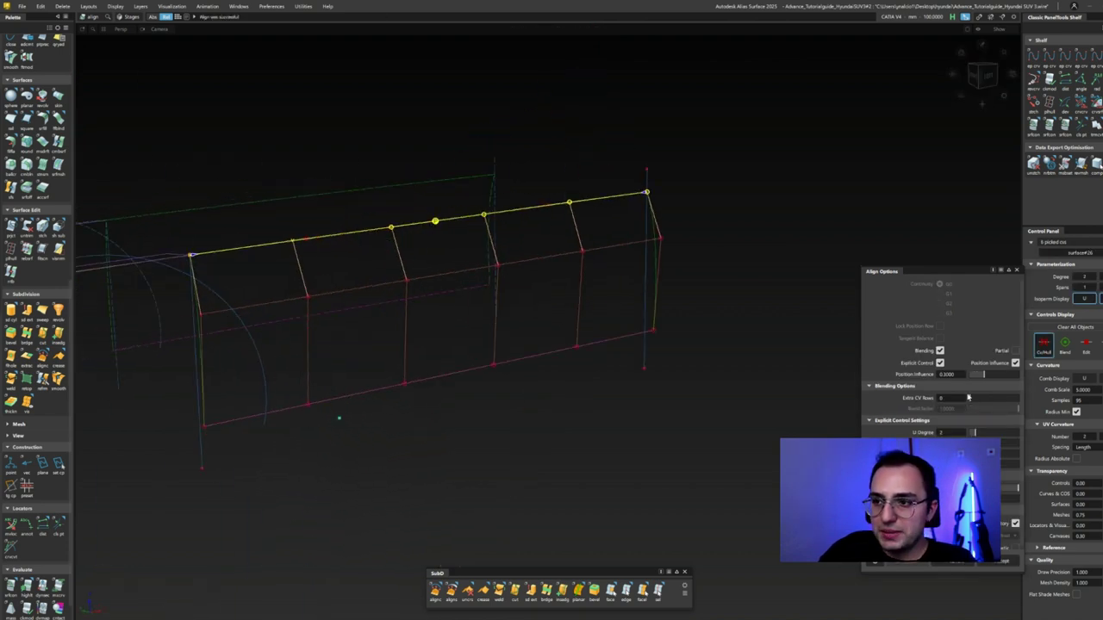
pyautogui.click(350, 315)
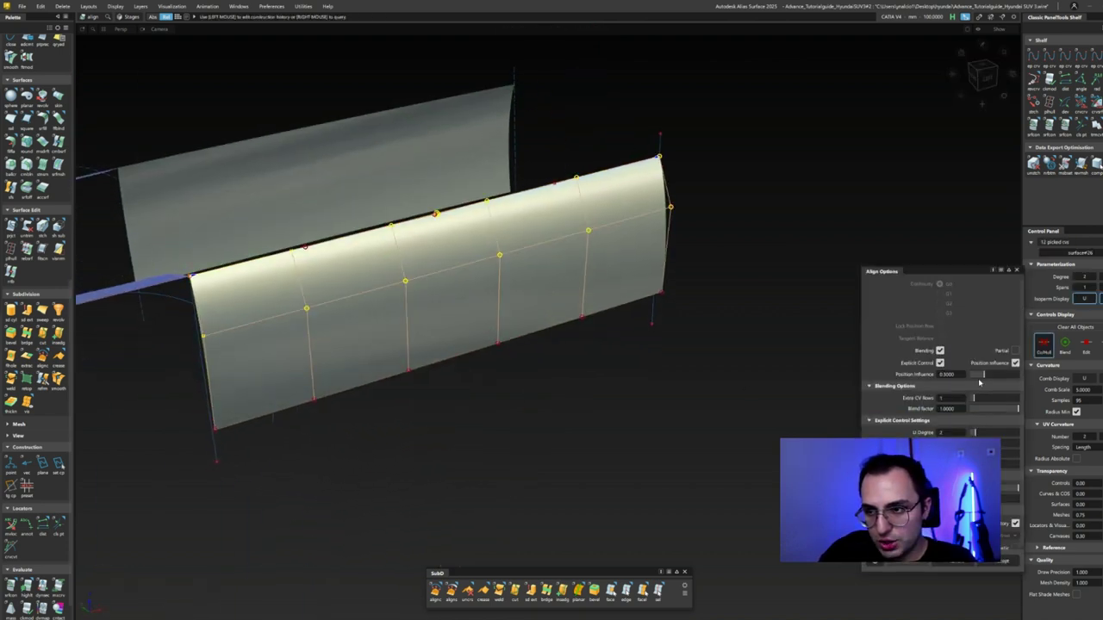
pyautogui.moveTo(362, 310)
pyautogui.keyDown('alt'); pyautogui.keyDown('shift'); pyautogui.mouseDown()
pyautogui.moveTo(430, 320)
pyautogui.moveTo(468, 347)
pyautogui.mouseUp(); pyautogui.keyUp('shift'); pyautogui.keyUp('alt')
pyautogui.moveTo(617, 396)
pyautogui.keyDown('alt'); pyautogui.keyDown('shift'); pyautogui.mouseDown()
pyautogui.moveTo(524, 257)
pyautogui.moveTo(598, 264)
pyautogui.moveTo(264, 239)
pyautogui.moveTo(361, 275)
pyautogui.moveTo(347, 327)
pyautogui.moveTo(344, 293)
pyautogui.moveTo(276, 236)
pyautogui.moveTo(337, 215)
pyautogui.moveTo(343, 183)
pyautogui.moveTo(368, 184)
pyautogui.mouseUp(); pyautogui.keyUp('shift'); pyautogui.keyUp('alt')
pyautogui.click(343, 184)
# - Extend the door panel's rear edge back to shorten the panel
pyautogui.click(367, 184)
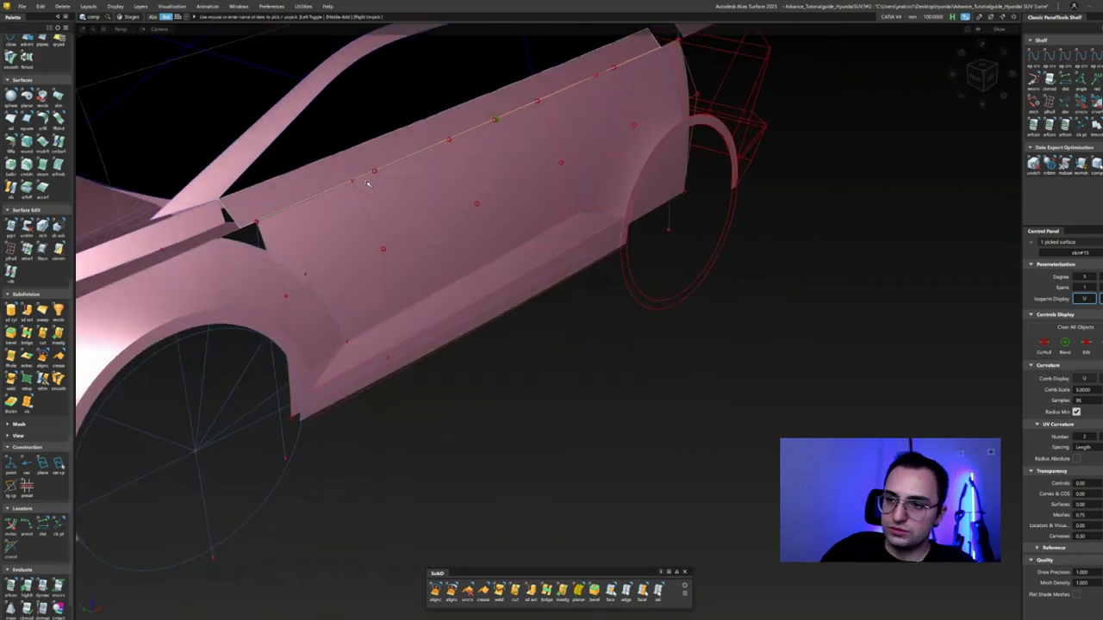
pyautogui.keyDown('alt'); pyautogui.keyDown('shift'); pyautogui.moveTo(495, 127); pyautogui.dragTo(483, 142); pyautogui.keyUp('shift'); pyautogui.keyUp('alt')
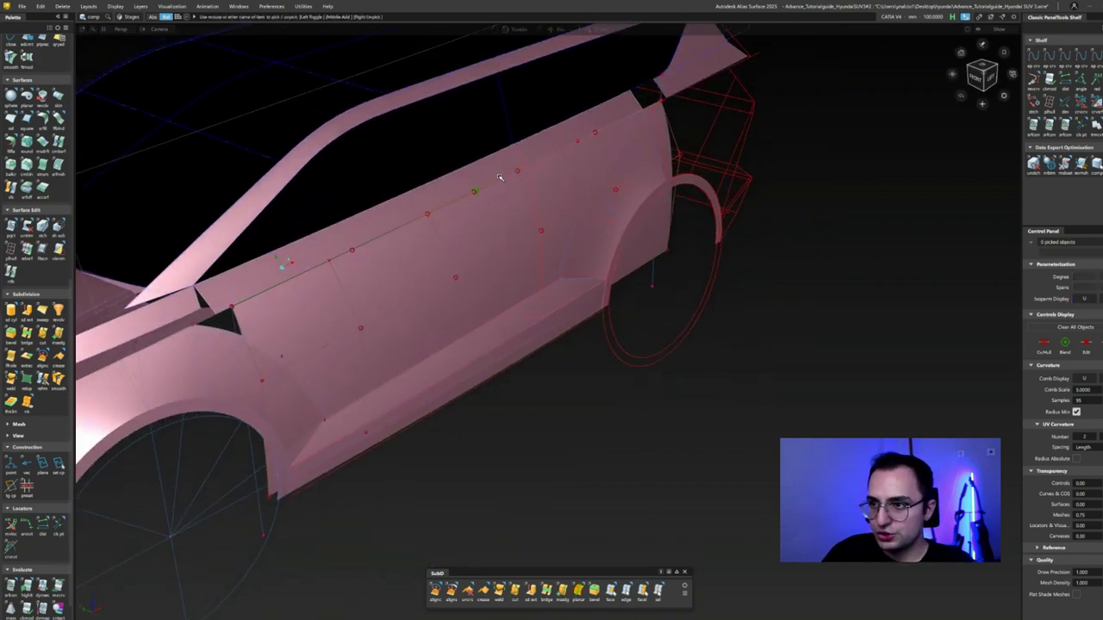
pyautogui.moveTo(559, 149); pyautogui.dragTo(223, 287)
# - Align the door panel's top edge to the surface above with G2, extend the right edge, and re-align
pyautogui.press('a')
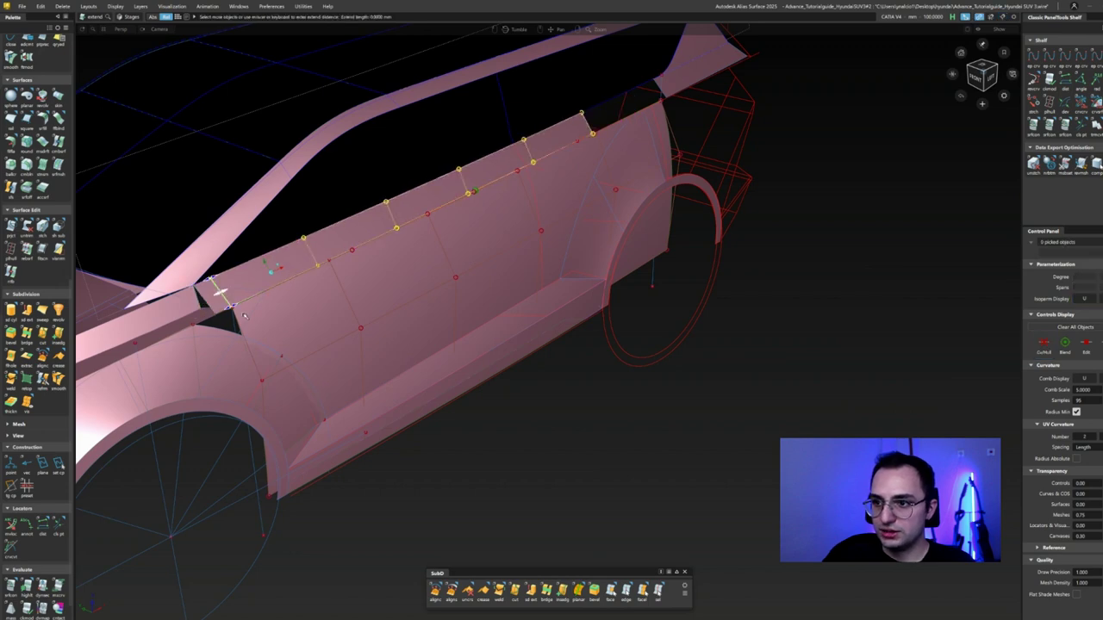
pyautogui.click(432, 258)
pyautogui.click(934, 420)
pyautogui.keyDown('alt'); pyautogui.keyDown('shift'); pyautogui.moveTo(682, 189); pyautogui.dragTo(583, 295); pyautogui.keyUp('shift'); pyautogui.keyUp('alt')
pyautogui.click(523, 373)
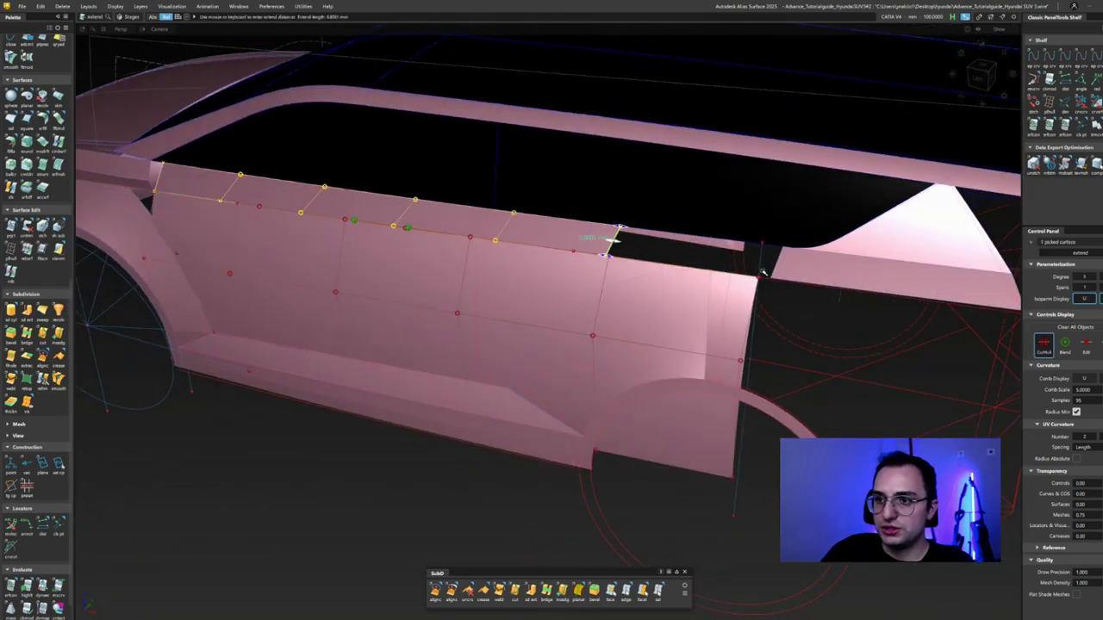
pyautogui.click(773, 263)
pyautogui.press('space')
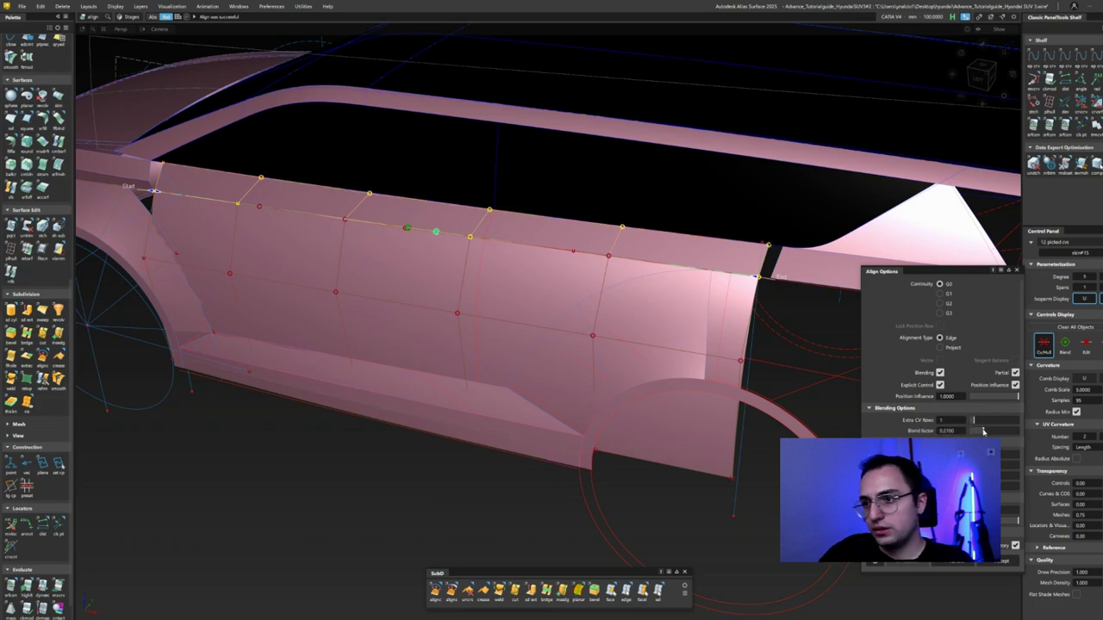
pyautogui.keyDown('alt'); pyautogui.keyDown('shift'); pyautogui.moveTo(603, 336); pyautogui.dragTo(541, 310); pyautogui.keyUp('shift'); pyautogui.keyUp('alt')
pyautogui.keyDown('alt'); pyautogui.keyDown('shift'); pyautogui.moveTo(419, 281); pyautogui.dragTo(376, 287); pyautogui.keyUp('shift'); pyautogui.keyUp('alt')
pyautogui.press('Escape')
# - Build a monorail surface along the door-side rail curve
pyautogui.press('m')
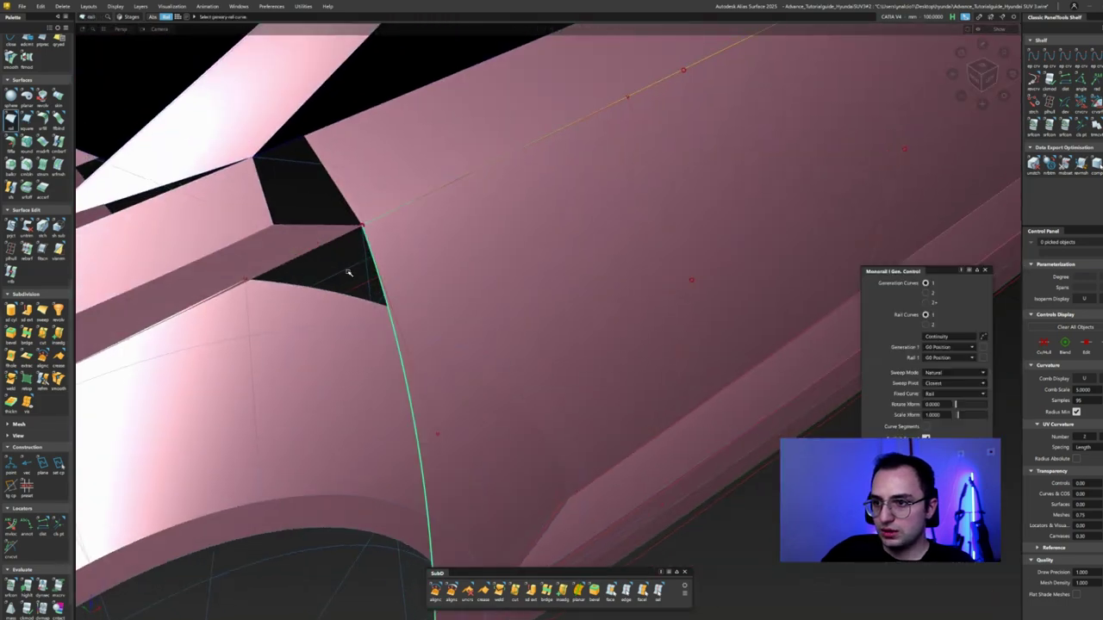
pyautogui.click(352, 251)
pyautogui.keyDown('alt'); pyautogui.keyDown('shift'); pyautogui.moveTo(352, 251); pyautogui.dragTo(448, 273); pyautogui.keyUp('shift'); pyautogui.keyUp('alt')
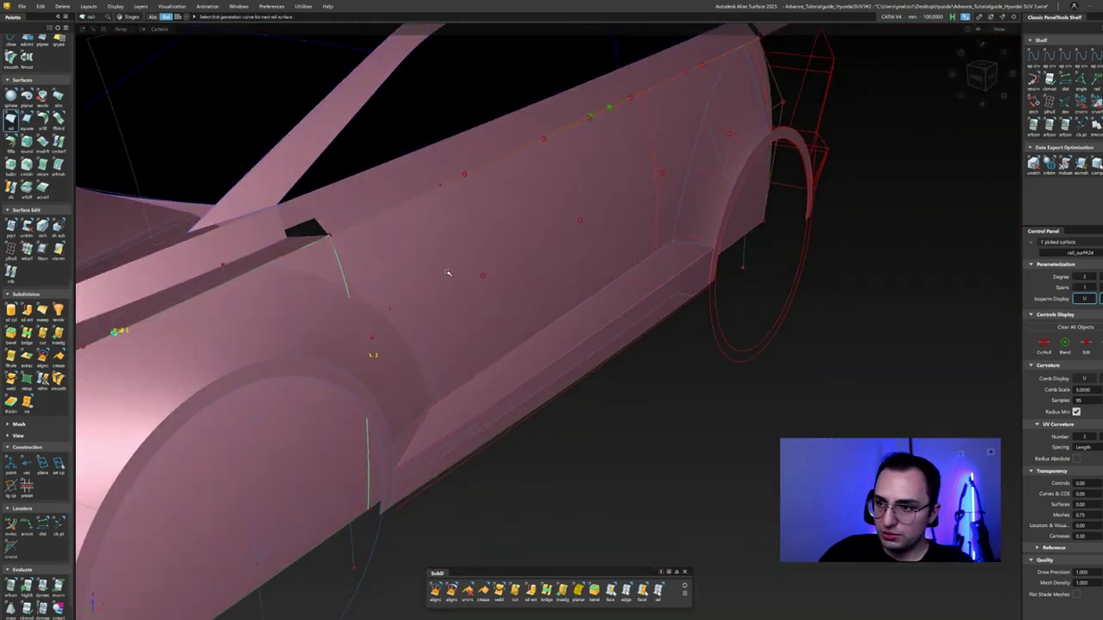
pyautogui.click(317, 253)
pyautogui.keyDown('alt'); pyautogui.keyDown('shift'); pyautogui.moveTo(316, 253); pyautogui.dragTo(497, 277); pyautogui.keyUp('shift'); pyautogui.keyUp('alt')
# - Set the monorail's Generation 1 continuity to G2 Curvature and inspect the join from several angles
pyautogui.click(932, 294)
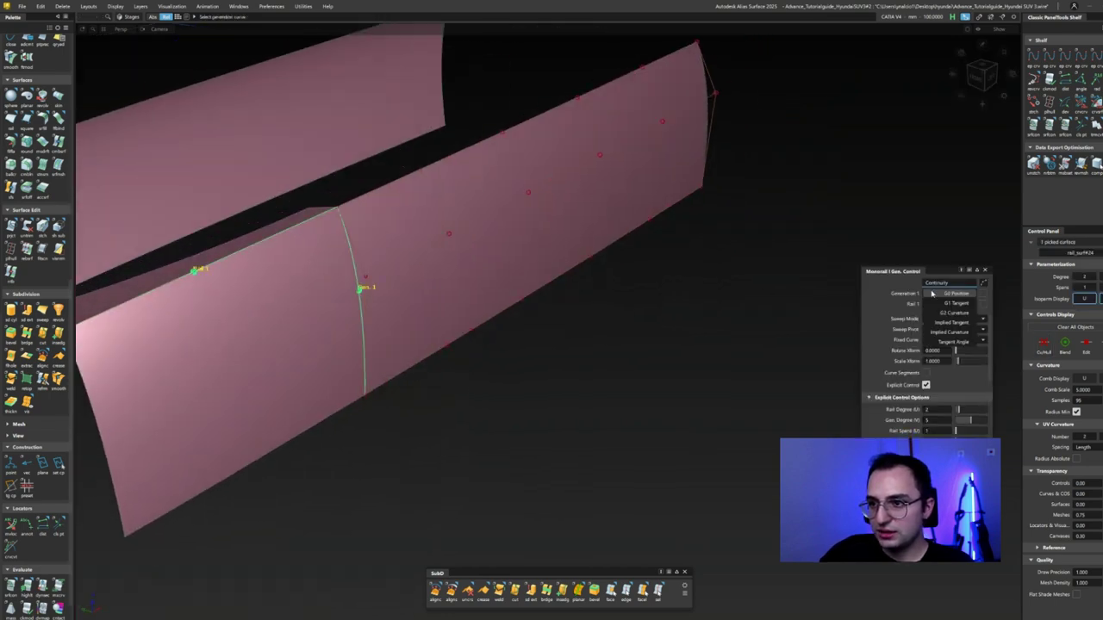
pyautogui.press('Escape')
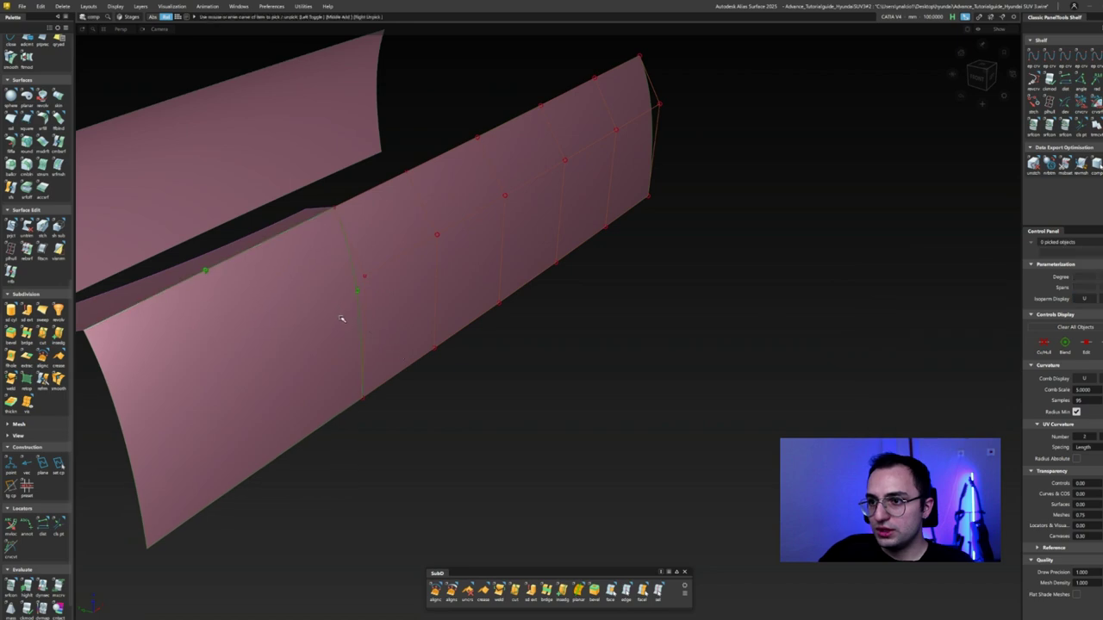
pyautogui.moveTo(342, 319)
pyautogui.keyDown('alt'); pyautogui.keyDown('shift'); pyautogui.mouseDown()
pyautogui.moveTo(301, 322)
pyautogui.moveTo(301, 299)
pyautogui.moveTo(513, 236)
pyautogui.moveTo(324, 314)
pyautogui.mouseUp(); pyautogui.keyUp('shift'); pyautogui.keyUp('alt')
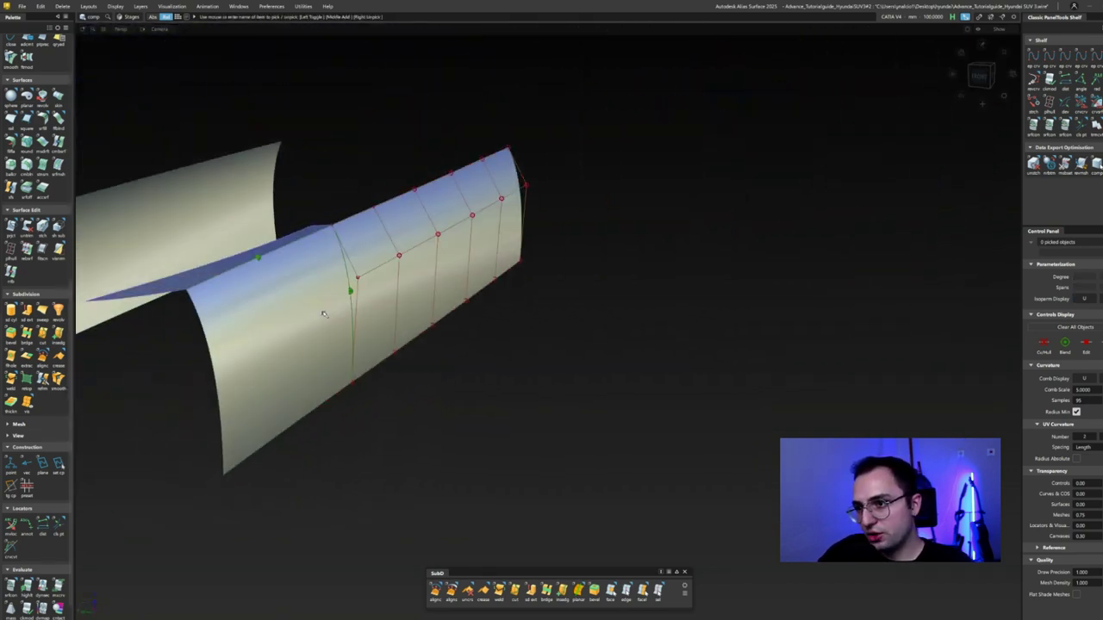
pyautogui.click(281, 346)
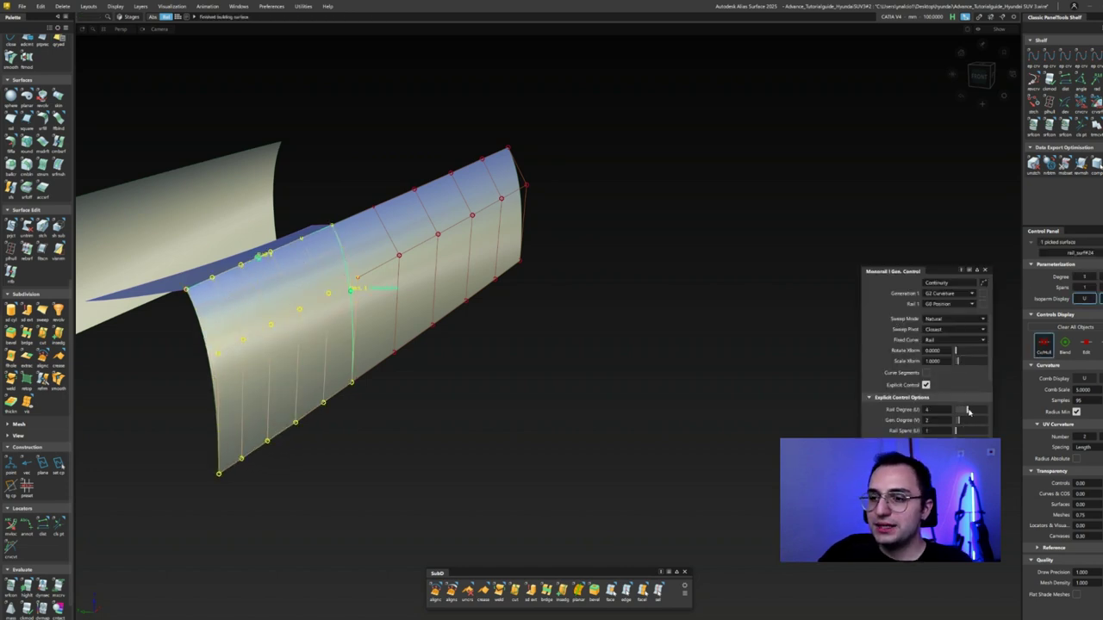
pyautogui.keyDown('alt'); pyautogui.keyDown('shift'); pyautogui.moveTo(964, 410); pyautogui.dragTo(859, 378); pyautogui.keyUp('shift'); pyautogui.keyUp('alt')
pyautogui.keyDown('alt'); pyautogui.keyDown('shift'); pyautogui.moveTo(959, 412); pyautogui.dragTo(207, 285); pyautogui.keyUp('shift'); pyautogui.keyUp('alt')
pyautogui.keyDown('alt'); pyautogui.keyDown('shift'); pyautogui.moveTo(300, 281); pyautogui.dragTo(280, 290, button='right'); pyautogui.keyUp('shift'); pyautogui.keyUp('alt')
pyautogui.keyDown('alt'); pyautogui.keyDown('shift'); pyautogui.moveTo(281, 290); pyautogui.dragTo(402, 274); pyautogui.keyUp('shift'); pyautogui.keyUp('alt')
pyautogui.click(318, 261)
pyautogui.click(336, 250)
# - Align the first patch edge above the wheel arch to its neighbouring edge
pyautogui.press('Return')
pyautogui.press('Escape')
pyautogui.moveTo(261, 233)
pyautogui.keyDown('alt'); pyautogui.keyDown('shift'); pyautogui.mouseDown()
pyautogui.moveTo(264, 305)
pyautogui.moveTo(389, 307)
pyautogui.moveTo(341, 253)
pyautogui.mouseUp(); pyautogui.keyUp('shift'); pyautogui.keyUp('alt')
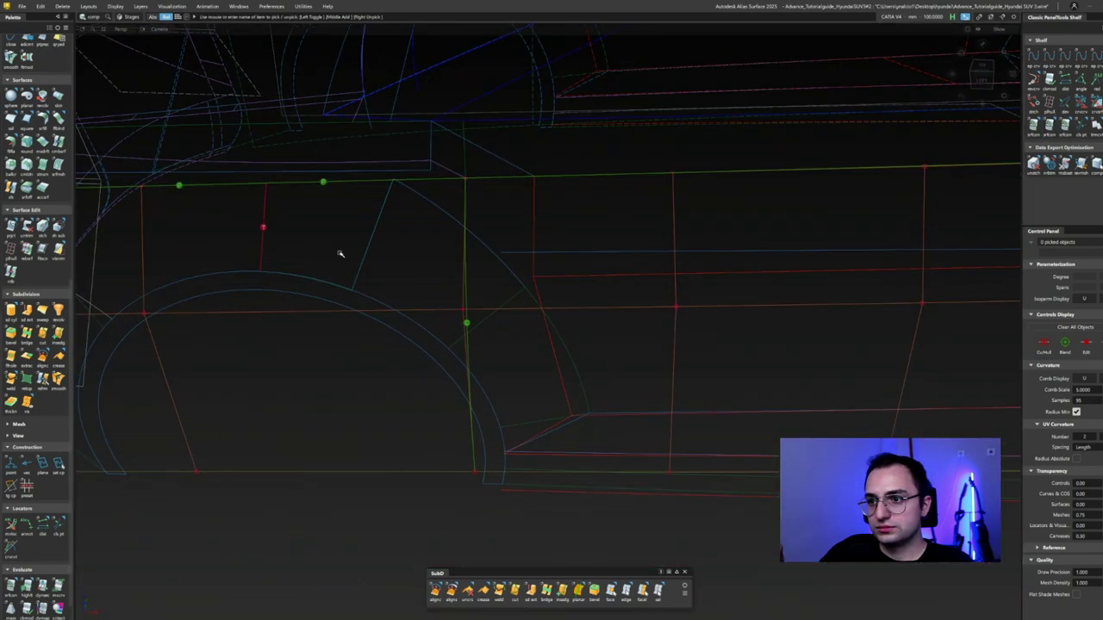
pyautogui.click(284, 225)
pyautogui.press('Return')
pyautogui.keyDown('alt'); pyautogui.keyDown('shift'); pyautogui.moveTo(380, 245); pyautogui.dragTo(372, 260); pyautogui.keyUp('shift'); pyautogui.keyUp('alt')
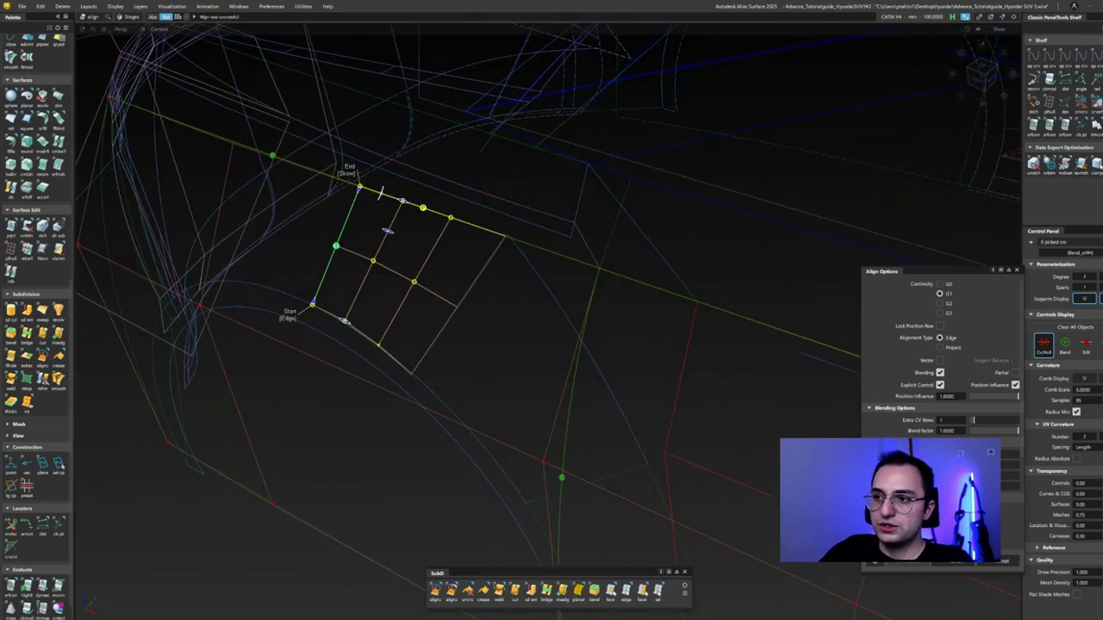
# - Align the next arch patches to the long body-side edge with G2, checking each result
pyautogui.keyDown('alt'); pyautogui.keyDown('shift'); pyautogui.moveTo(408, 263); pyautogui.dragTo(417, 231); pyautogui.keyUp('shift'); pyautogui.keyUp('alt')
pyautogui.click(416, 231)
pyautogui.click(438, 216)
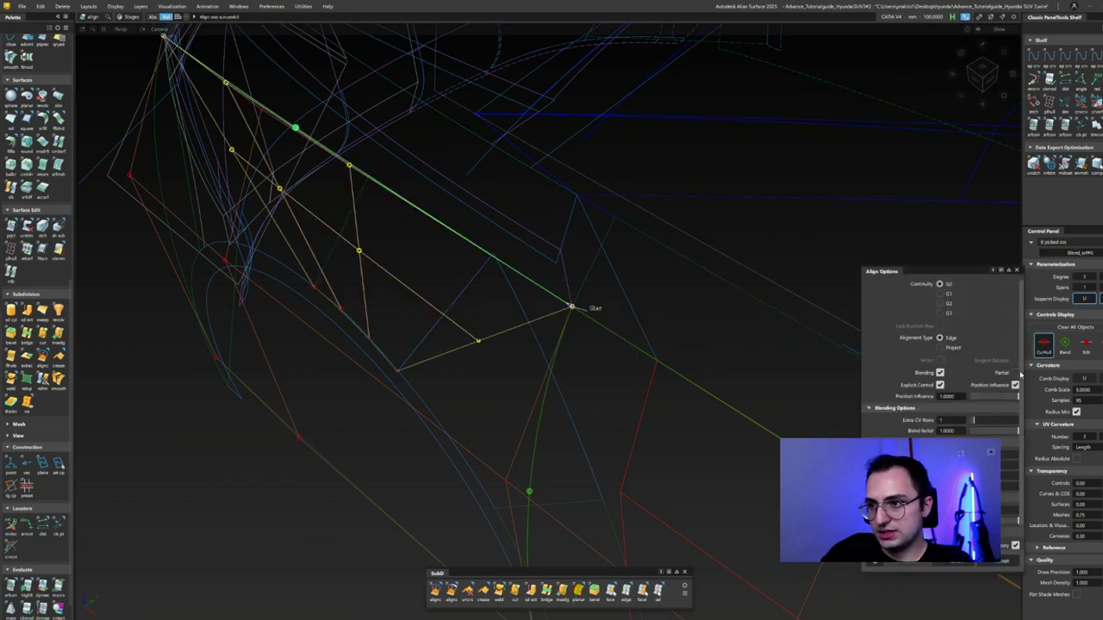
pyautogui.moveTo(512, 249)
pyautogui.keyDown('alt'); pyautogui.keyDown('shift'); pyautogui.mouseDown()
pyautogui.moveTo(401, 316)
pyautogui.moveTo(516, 302)
pyautogui.moveTo(417, 351)
pyautogui.moveTo(386, 329)
pyautogui.moveTo(452, 344)
pyautogui.moveTo(503, 319)
pyautogui.mouseUp(); pyautogui.keyUp('shift'); pyautogui.keyUp('alt')
pyautogui.click(354, 350)
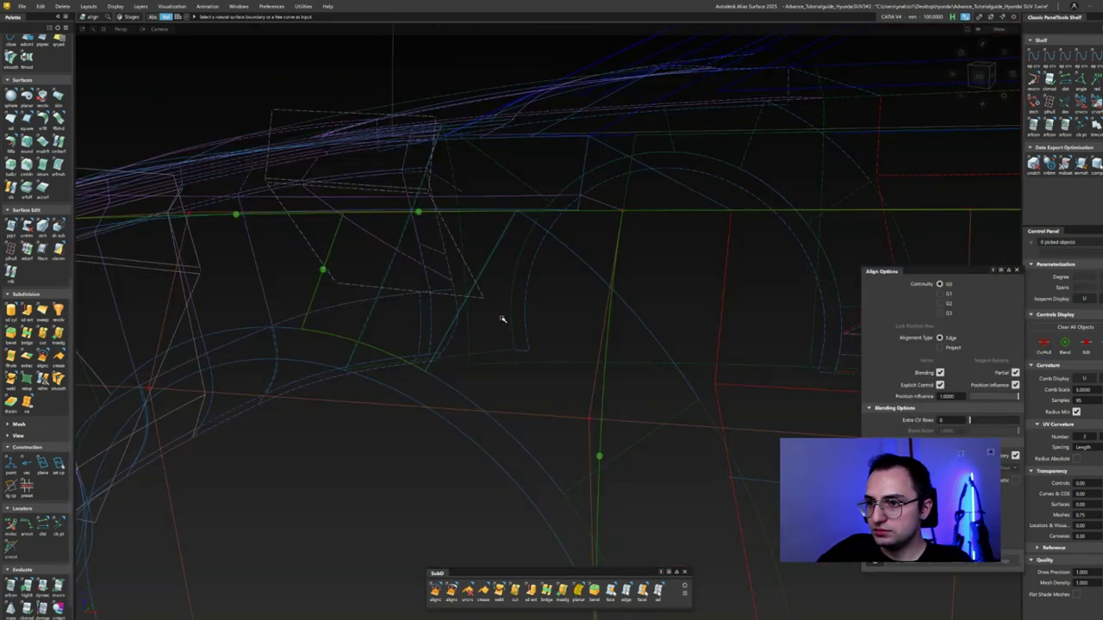
pyautogui.click(492, 247)
pyautogui.keyDown('alt'); pyautogui.keyDown('shift'); pyautogui.moveTo(547, 274); pyautogui.dragTo(506, 294); pyautogui.keyUp('shift'); pyautogui.keyUp('alt')
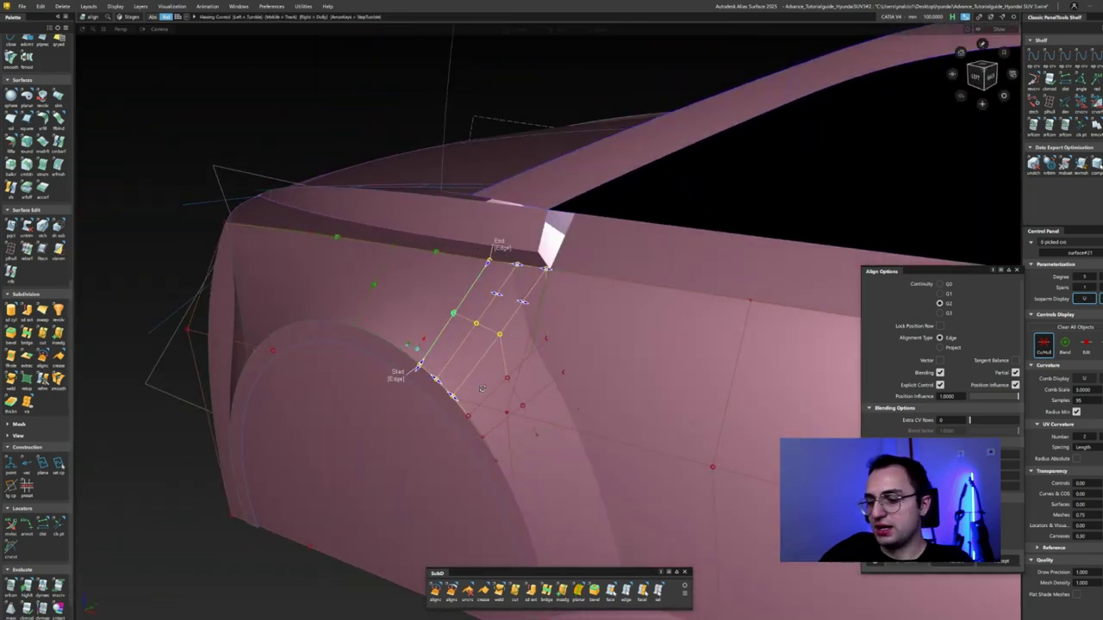
pyautogui.keyDown('alt'); pyautogui.keyDown('shift'); pyautogui.moveTo(483, 388); pyautogui.dragTo(619, 380); pyautogui.keyUp('shift'); pyautogui.keyUp('alt')
pyautogui.keyDown('alt'); pyautogui.keyDown('shift'); pyautogui.moveTo(965, 89); pyautogui.dragTo(479, 351); pyautogui.keyUp('shift'); pyautogui.keyUp('alt')
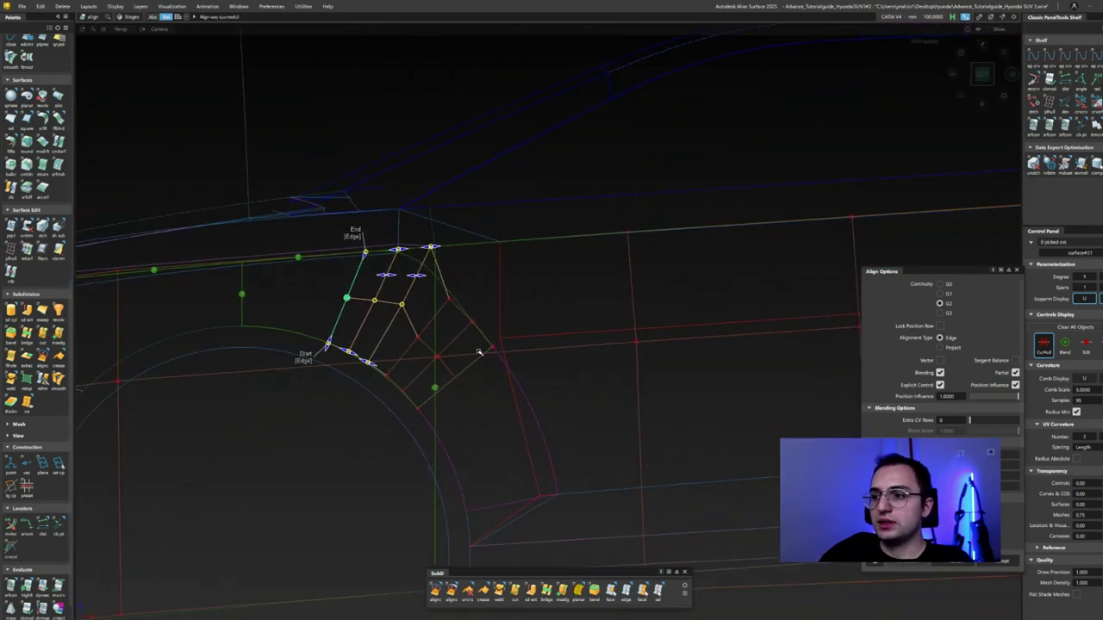
pyautogui.keyDown('alt'); pyautogui.keyDown('shift'); pyautogui.moveTo(376, 299); pyautogui.dragTo(430, 343); pyautogui.keyUp('shift'); pyautogui.keyUp('alt')
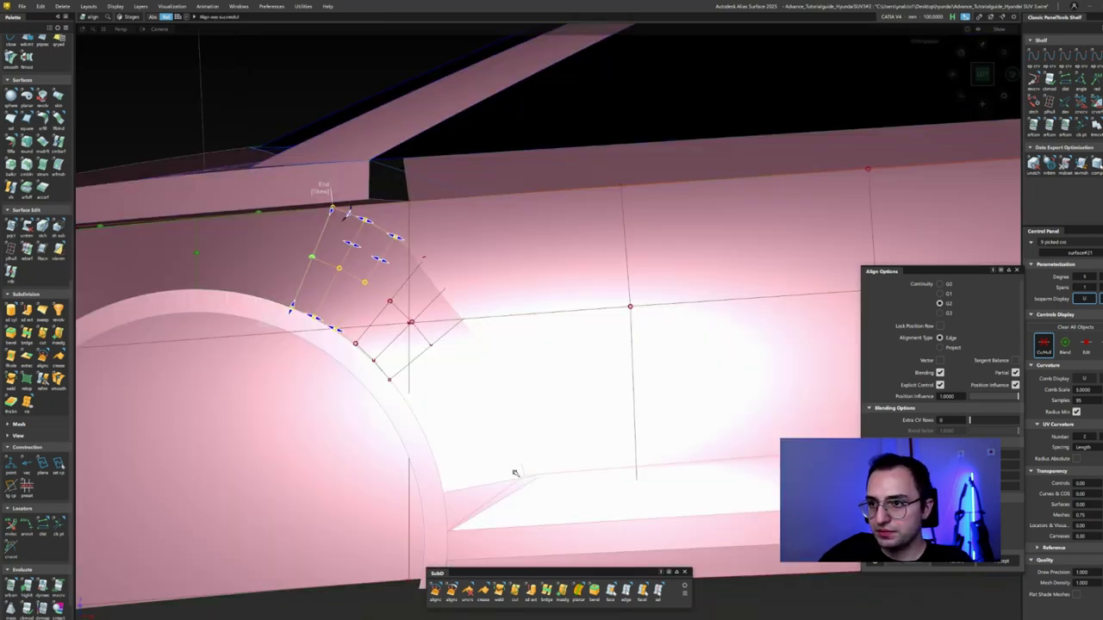
pyautogui.press('Escape')
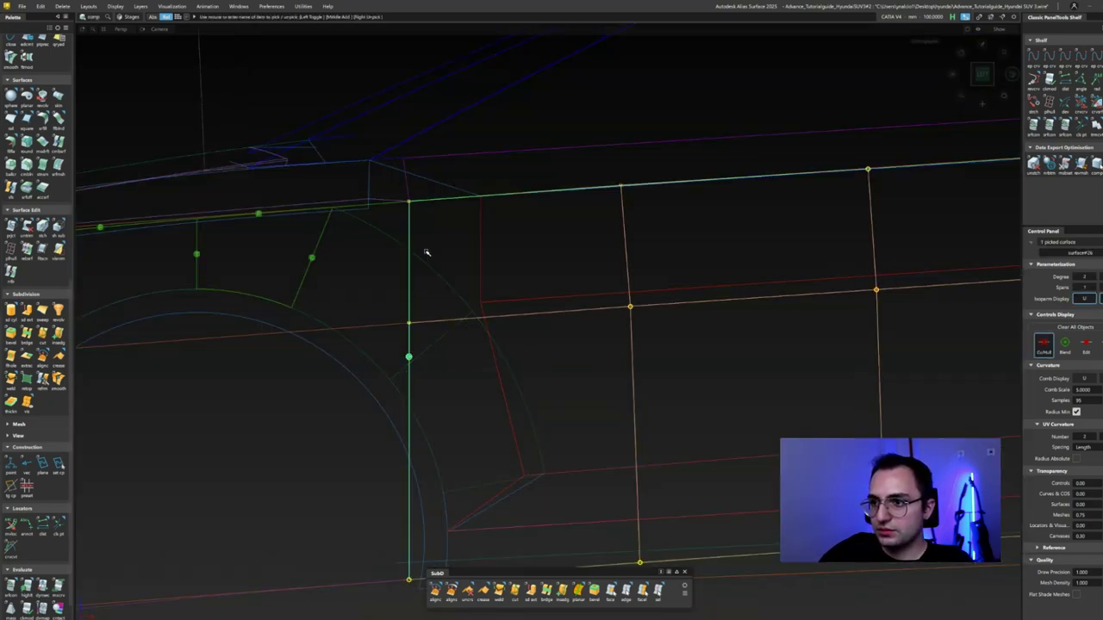
# - Select the lower body-side panel surfaces and switch to a flat side view
pyautogui.click(399, 234)
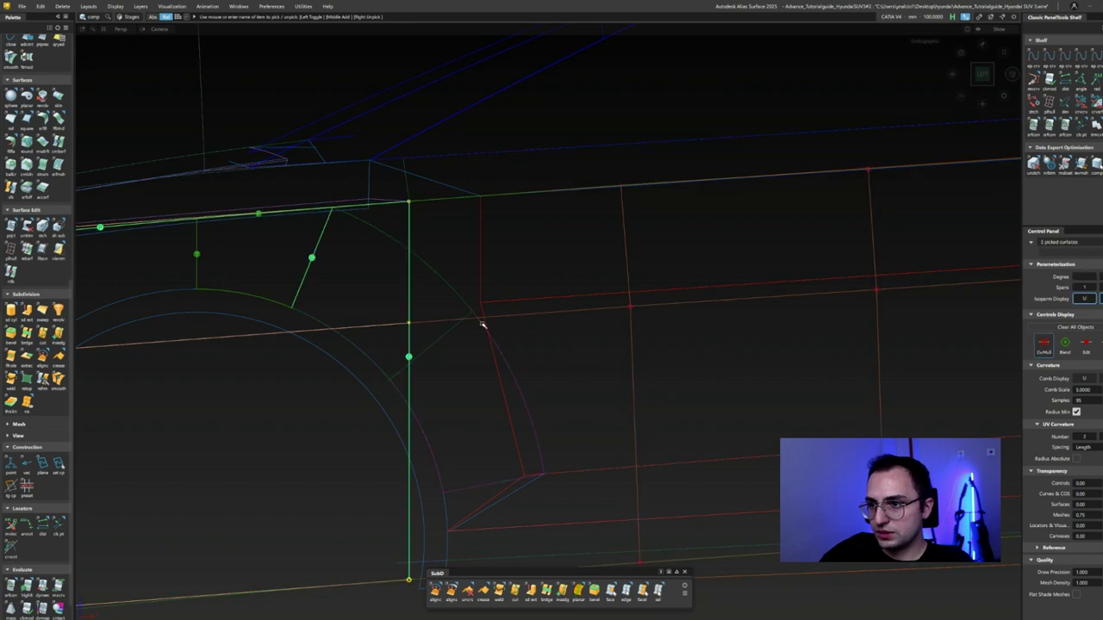
pyautogui.keyDown('alt'); pyautogui.keyDown('shift'); pyautogui.moveTo(546, 484); pyautogui.dragTo(488, 458); pyautogui.keyUp('shift'); pyautogui.keyUp('alt')
pyautogui.click(671, 417)
pyautogui.moveTo(608, 394)
pyautogui.keyDown('alt'); pyautogui.keyDown('shift'); pyautogui.mouseDown()
pyautogui.moveTo(337, 391)
pyautogui.moveTo(354, 369)
pyautogui.moveTo(261, 342)
pyautogui.moveTo(467, 365)
pyautogui.mouseUp(); pyautogui.keyUp('shift'); pyautogui.keyUp('alt')
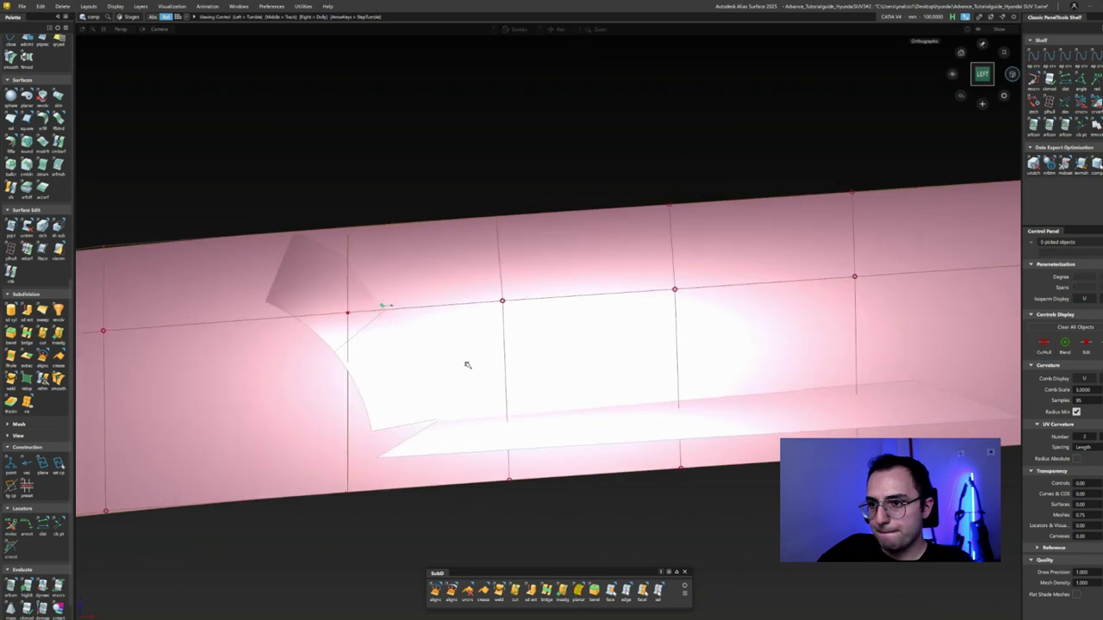
# - Project the wheel-arch arc onto the lower body-side panel
pyautogui.hotkey('ctrl', '4')
pyautogui.keyDown('alt'); pyautogui.keyDown('shift'); pyautogui.moveTo(559, 409); pyautogui.dragTo(510, 382, button='middle'); pyautogui.keyUp('shift'); pyautogui.keyUp('alt')
pyautogui.press('p')
pyautogui.click(309, 256)
pyautogui.moveTo(429, 420)
pyautogui.keyDown('alt'); pyautogui.keyDown('shift'); pyautogui.mouseDown()
pyautogui.moveTo(394, 419)
pyautogui.moveTo(344, 381)
pyautogui.moveTo(436, 395)
pyautogui.mouseUp(); pyautogui.keyUp('shift'); pyautogui.keyUp('alt')
# - Align the projected arch curve to its master edge
pyautogui.hotkey('ctrl', '4')
pyautogui.hotkey('ctrl', '4')
pyautogui.press('a')
pyautogui.click(509, 378)
pyautogui.click(517, 381)
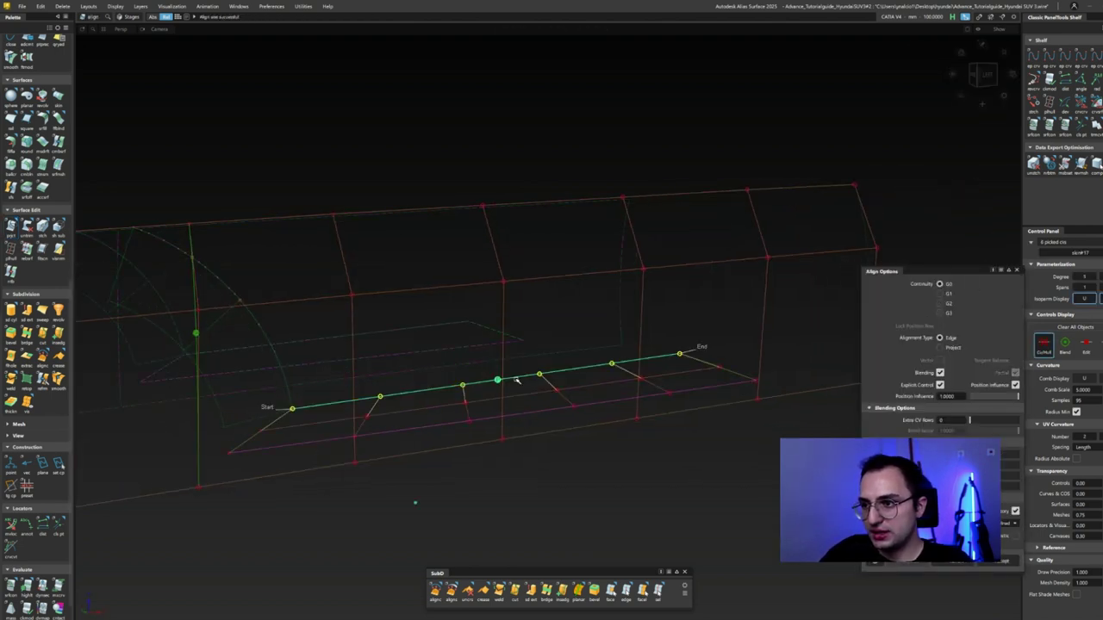
pyautogui.keyDown('alt'); pyautogui.keyDown('shift'); pyautogui.moveTo(844, 406); pyautogui.dragTo(261, 393); pyautogui.keyUp('shift'); pyautogui.keyUp('alt')
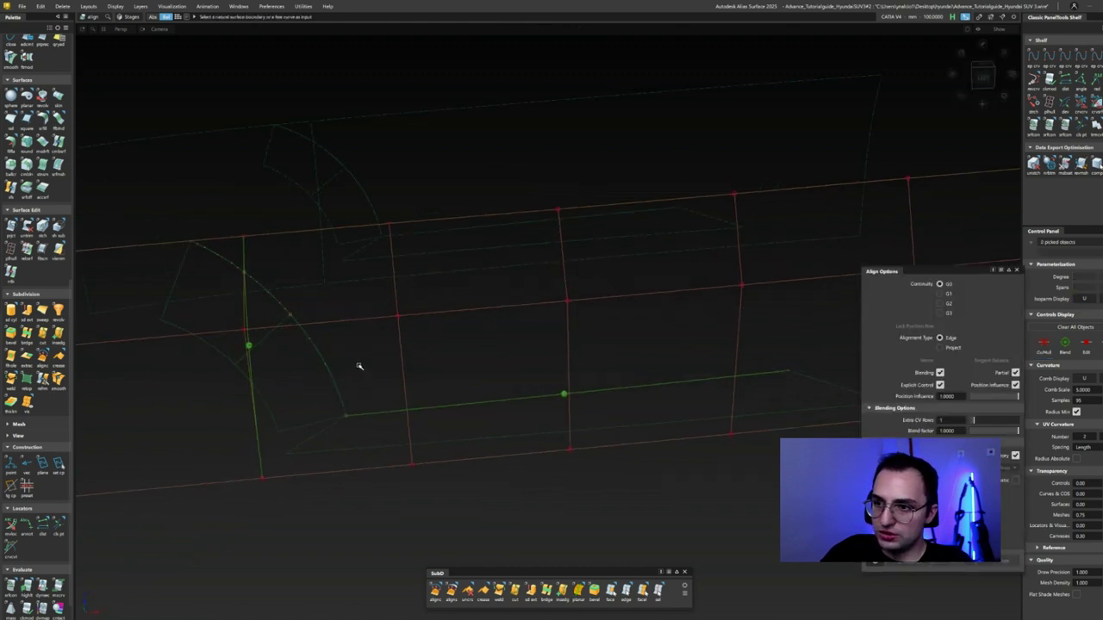
# - Realign the curve and project it onto the panel again for trimming
pyautogui.press('t')
pyautogui.keyDown('alt'); pyautogui.keyDown('shift'); pyautogui.moveTo(800, 276); pyautogui.dragTo(411, 344); pyautogui.keyUp('shift'); pyautogui.keyUp('alt')
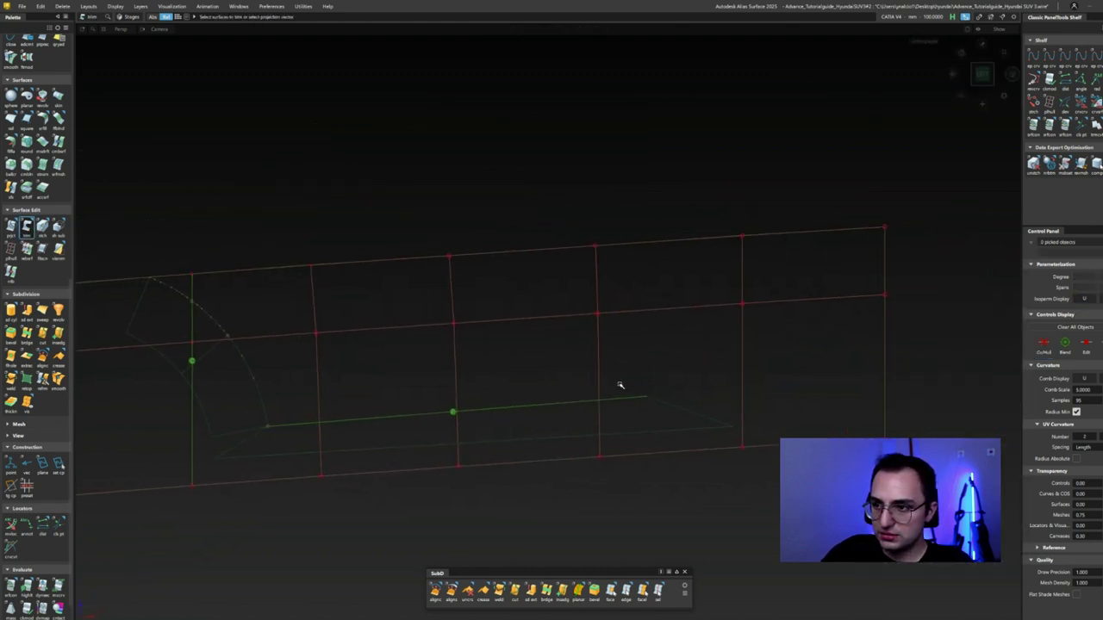
pyautogui.click(1033, 55)
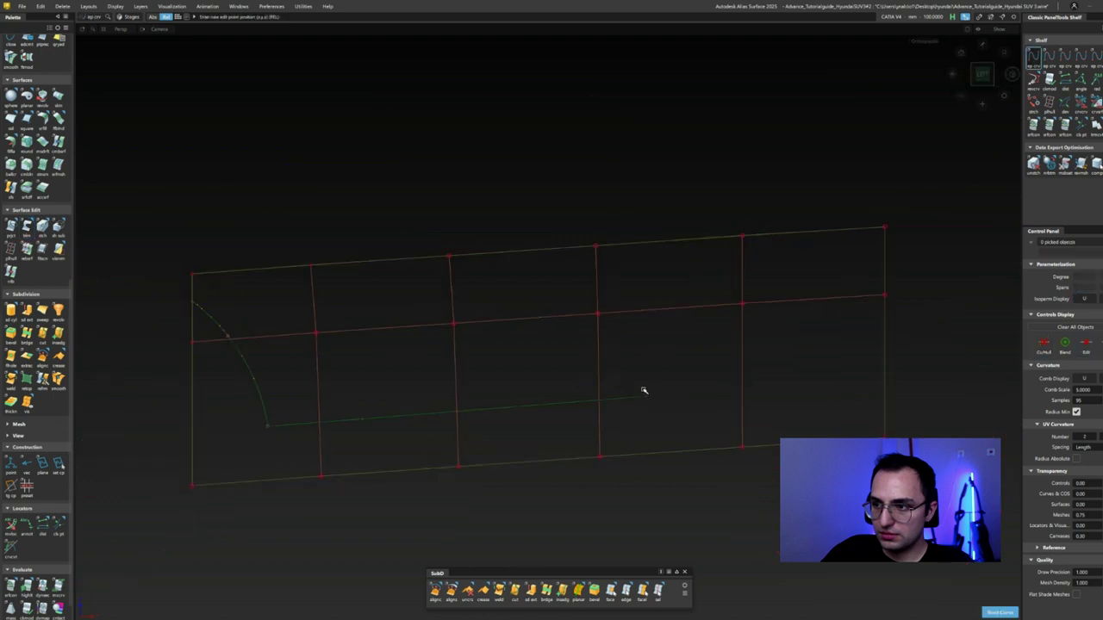
pyautogui.press('a')
pyautogui.click(635, 399)
pyautogui.press('p')
pyautogui.click(627, 348)
# - Trim the arch opening from the panel and G2-align the arch patch to the trimmed edge
pyautogui.click(625, 347)
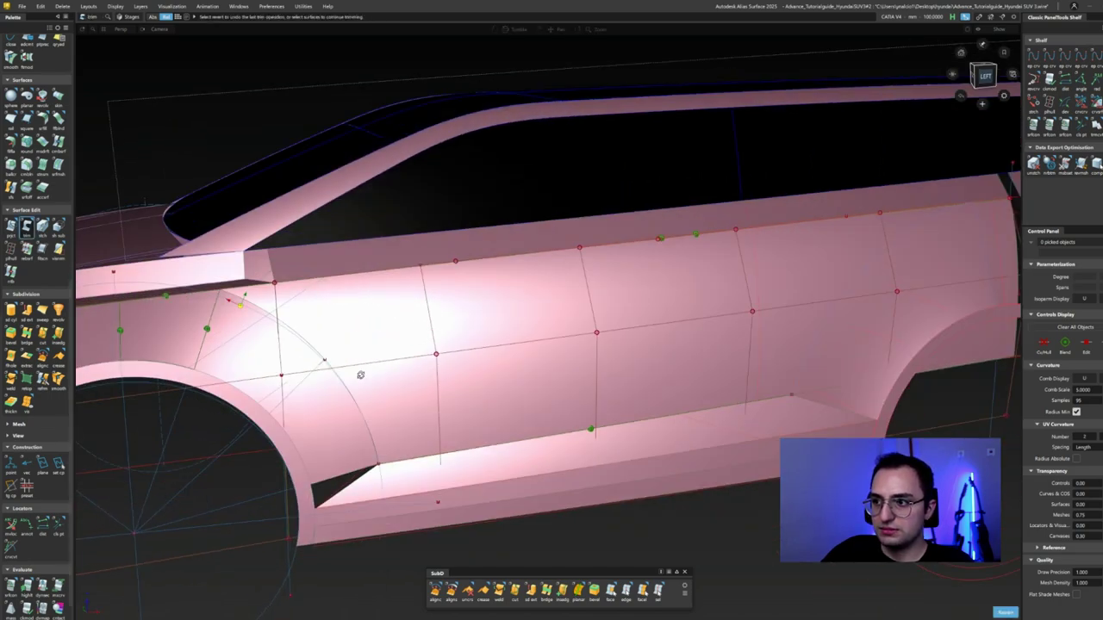
pyautogui.moveTo(360, 375)
pyautogui.keyDown('alt'); pyautogui.keyDown('shift'); pyautogui.mouseDown()
pyautogui.moveTo(444, 373)
pyautogui.moveTo(347, 364)
pyautogui.mouseUp(); pyautogui.keyUp('shift'); pyautogui.keyUp('alt')
pyautogui.press('a')
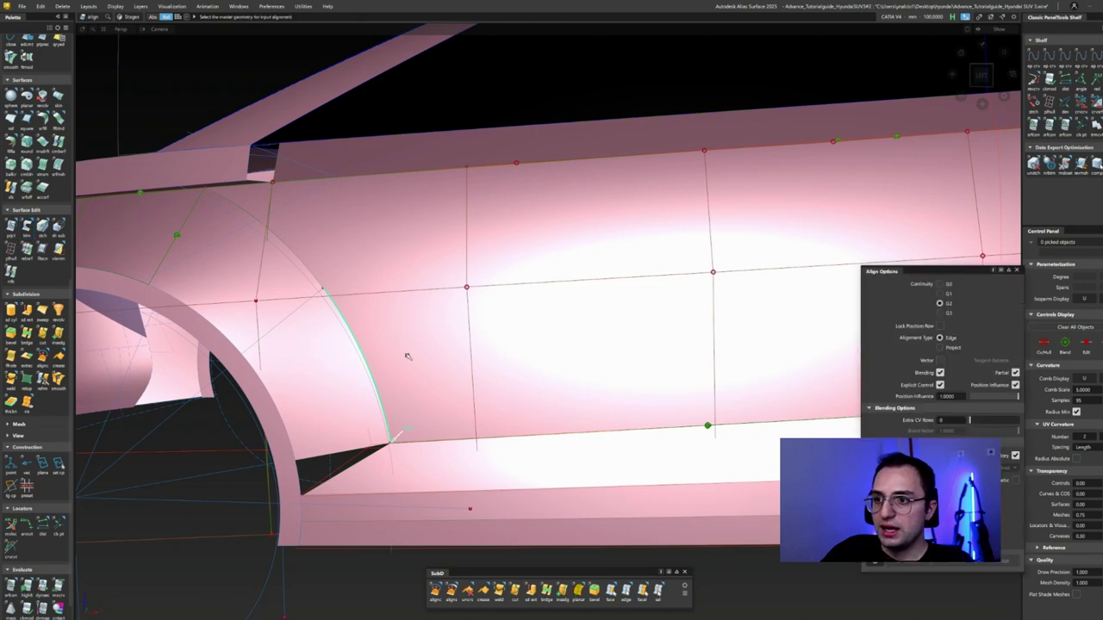
pyautogui.click(380, 355)
pyautogui.click(322, 287)
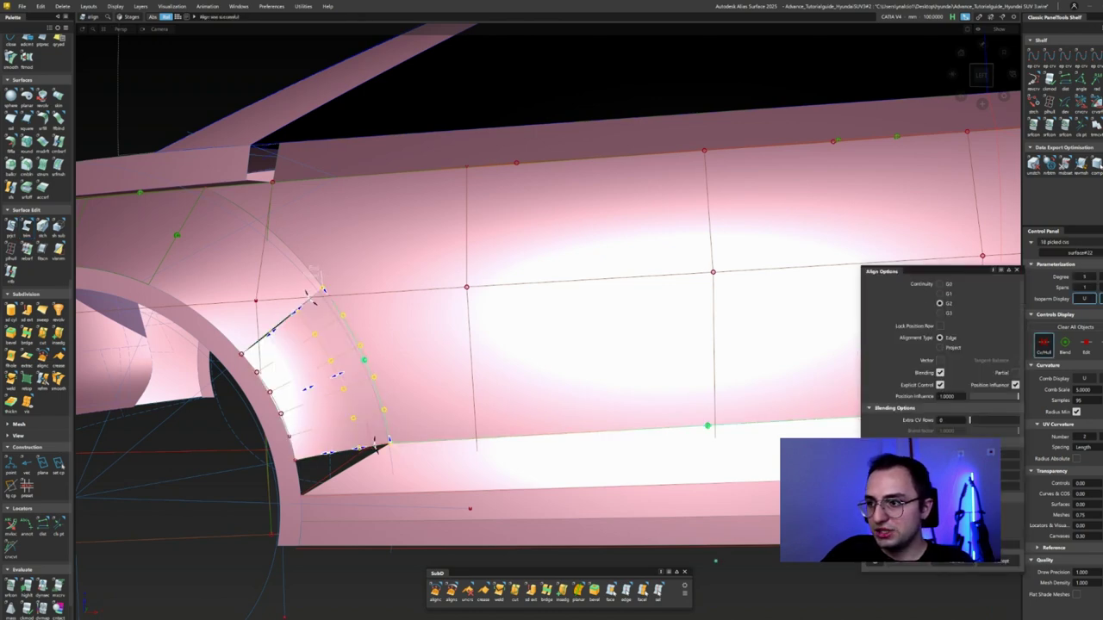
# - Extend the upper arch patch edge outward toward the surrounding panel
pyautogui.keyDown('alt'); pyautogui.keyDown('shift'); pyautogui.moveTo(340, 395); pyautogui.dragTo(231, 266); pyautogui.keyUp('shift'); pyautogui.keyUp('alt')
pyautogui.click(231, 266)
pyautogui.click(257, 276)
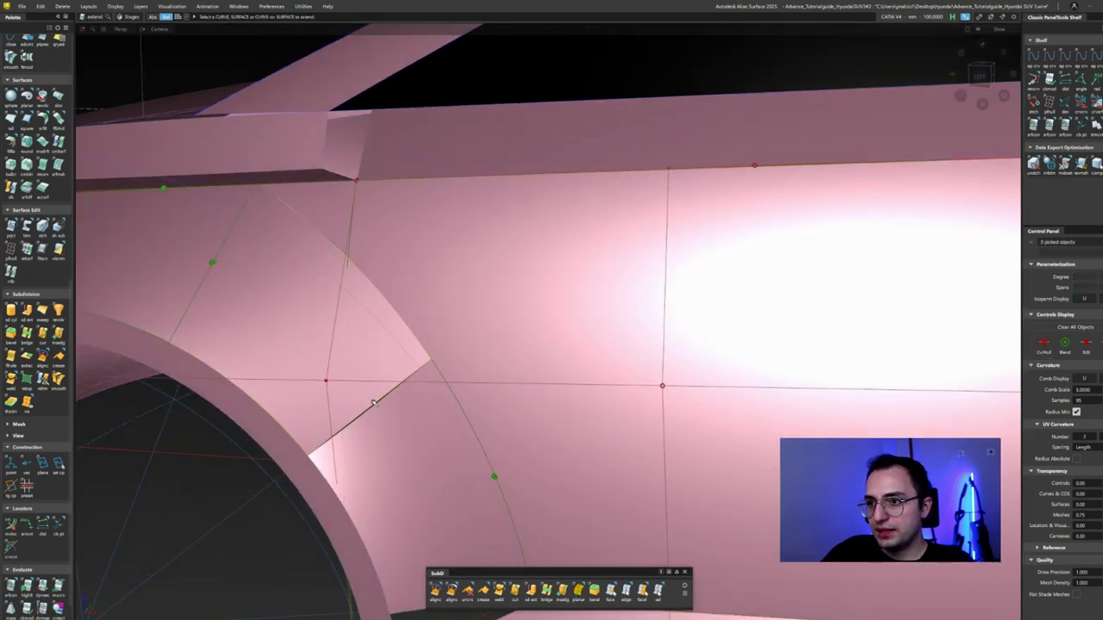
pyautogui.click(392, 424)
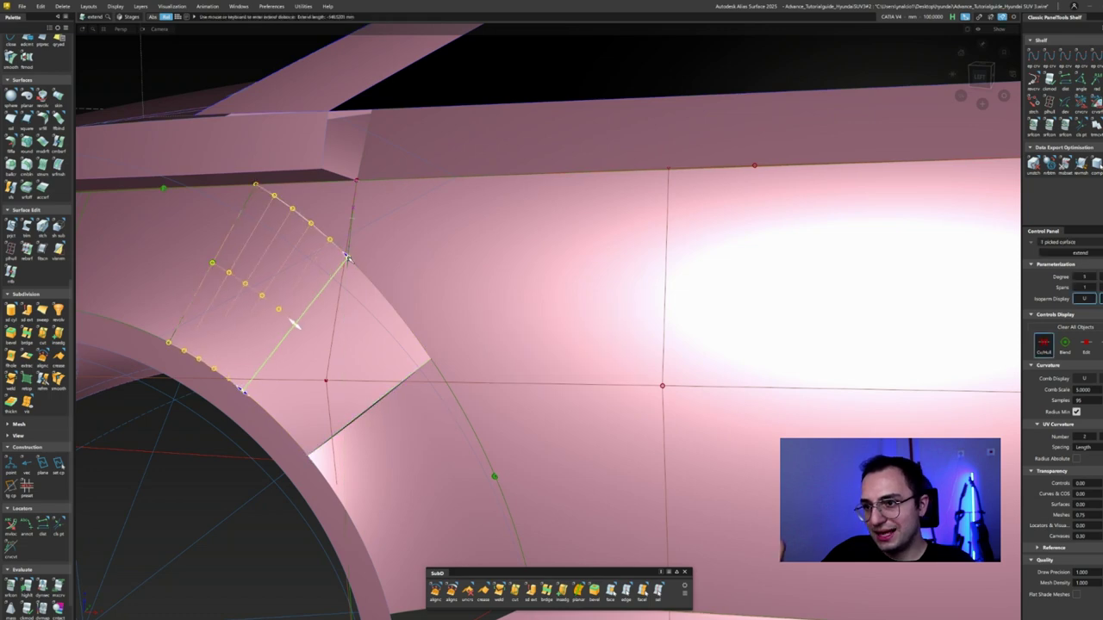
pyautogui.keyDown('alt'); pyautogui.keyDown('shift'); pyautogui.moveTo(346, 257); pyautogui.dragTo(891, 398); pyautogui.keyUp('shift'); pyautogui.keyUp('alt')
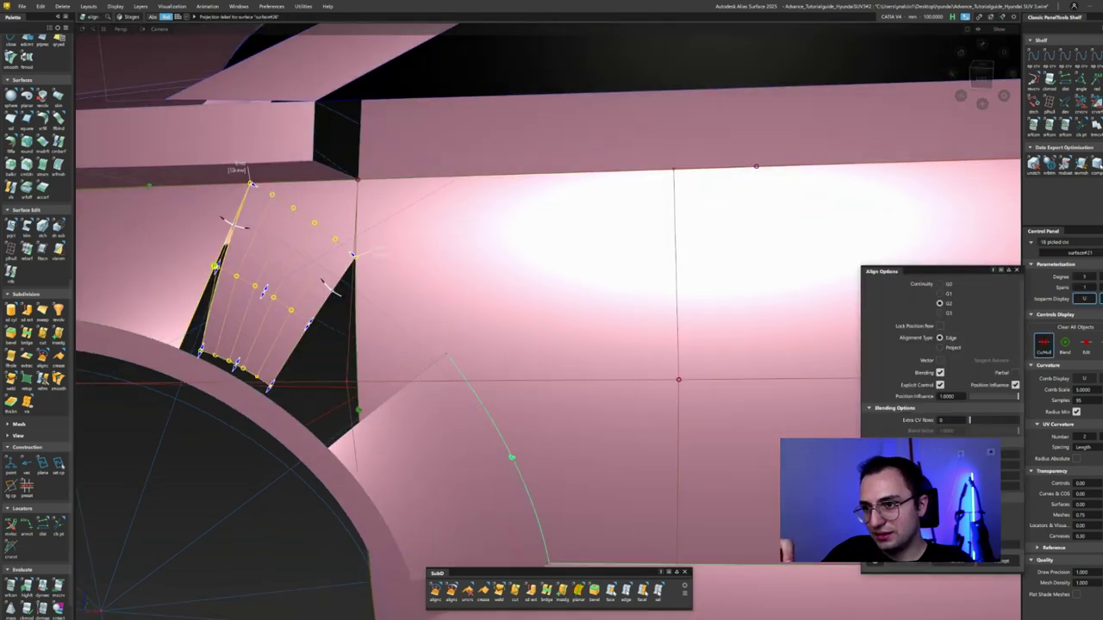
pyautogui.keyDown('alt'); pyautogui.keyDown('shift'); pyautogui.moveTo(353, 255); pyautogui.dragTo(376, 336); pyautogui.keyUp('shift'); pyautogui.keyUp('alt')
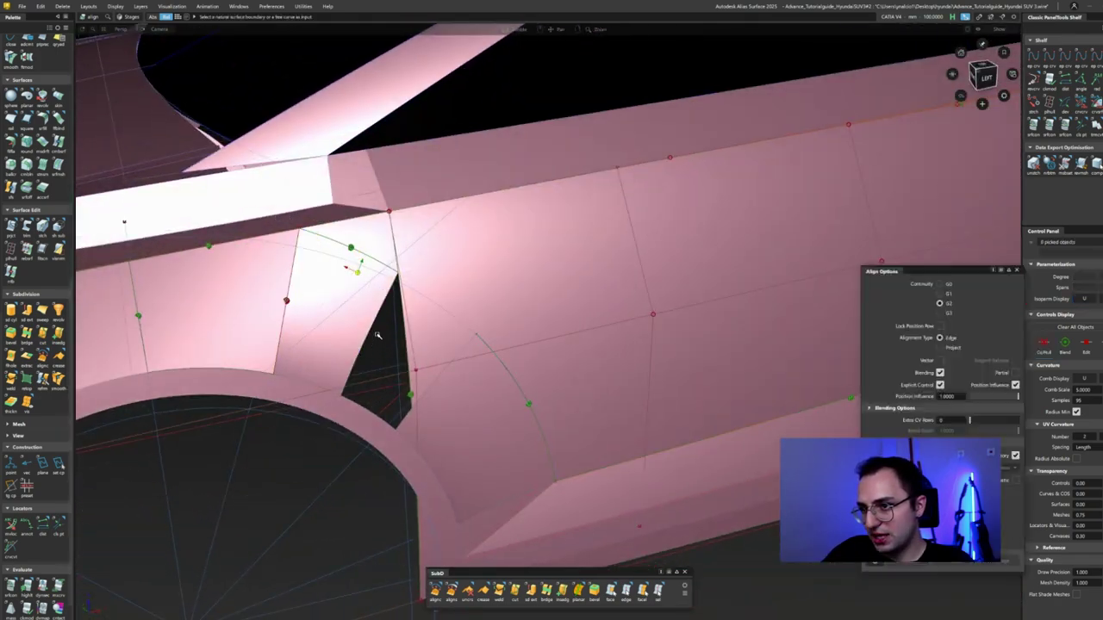
pyautogui.press('b')
pyautogui.click(376, 335)
# - Blend from the patch edge to the arch curve with G2 Curvature on both sides
pyautogui.click(463, 351)
pyautogui.keyDown('alt'); pyautogui.keyDown('shift'); pyautogui.moveTo(463, 351); pyautogui.dragTo(406, 392); pyautogui.keyUp('shift'); pyautogui.keyUp('alt')
pyautogui.press('p')
pyautogui.click(407, 392)
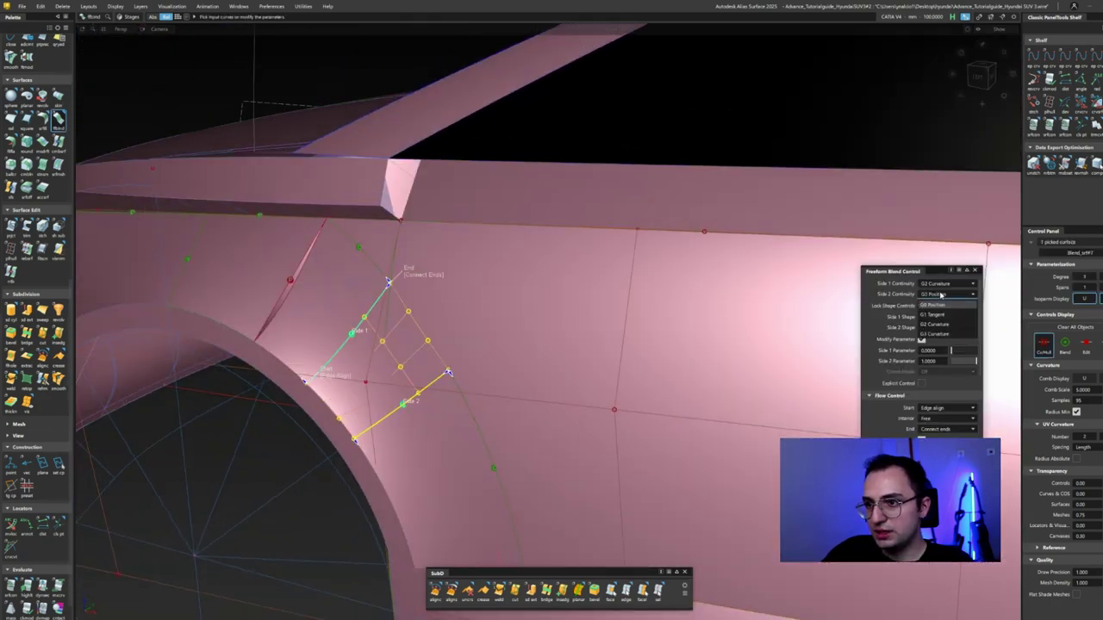
pyautogui.press('p')
pyautogui.moveTo(445, 424)
pyautogui.keyDown('alt'); pyautogui.keyDown('shift'); pyautogui.mouseDown()
pyautogui.moveTo(393, 362)
pyautogui.moveTo(522, 367)
pyautogui.moveTo(451, 374)
pyautogui.moveTo(436, 261)
pyautogui.moveTo(396, 308)
pyautogui.mouseUp(); pyautogui.keyUp('shift'); pyautogui.keyUp('alt')
pyautogui.click(396, 308)
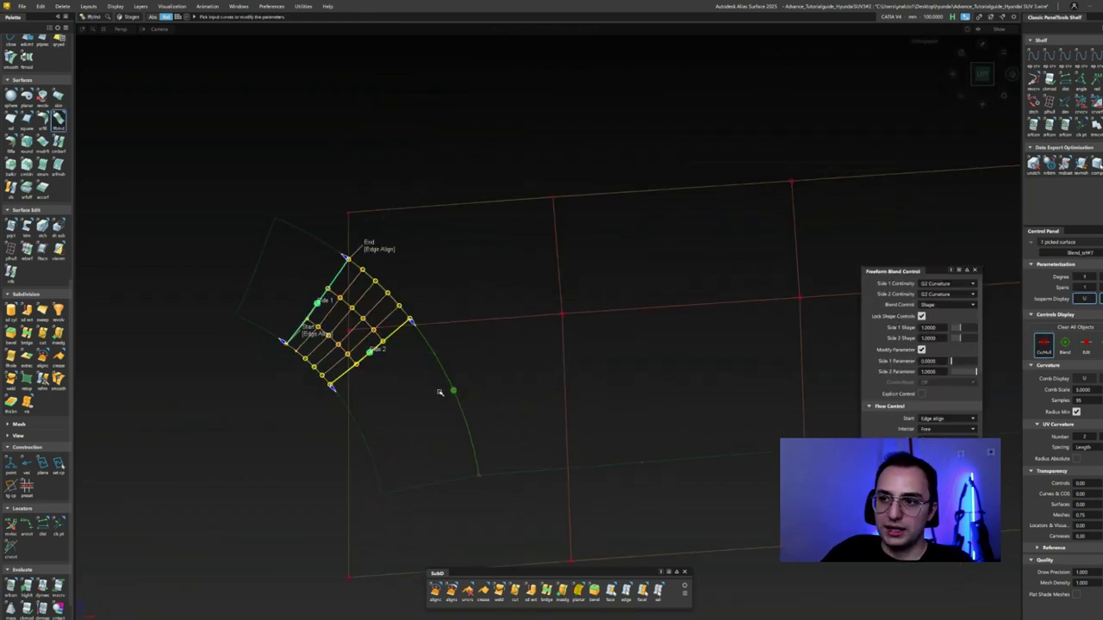
pyautogui.press('p')
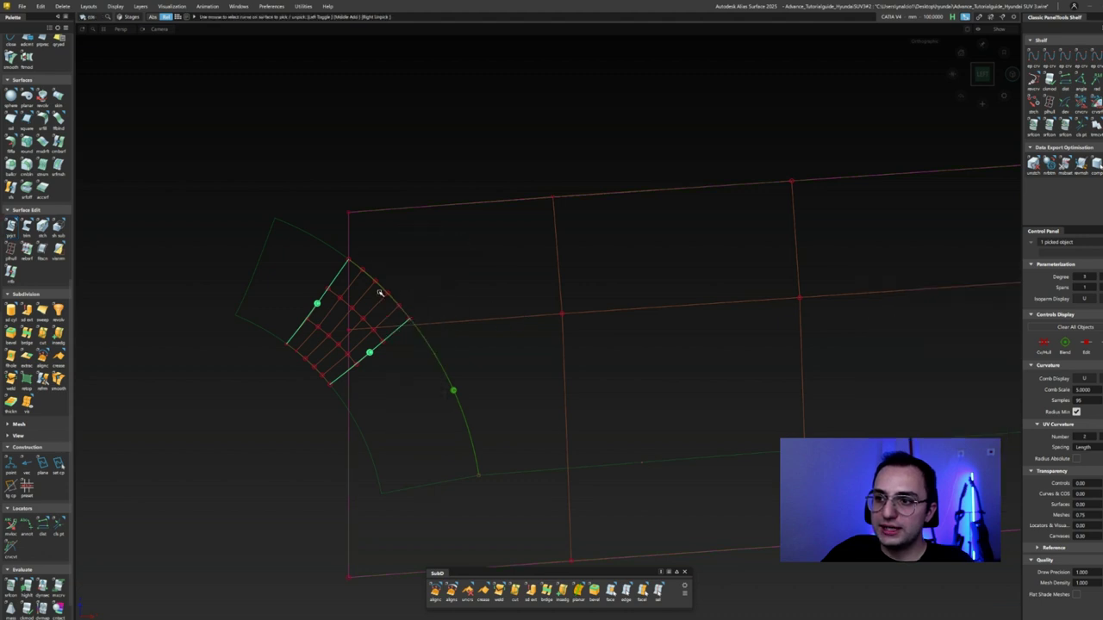
# - Project the arch curve onto the blend surface and trim it along that curve
pyautogui.hotkey('ctrl', 'p')
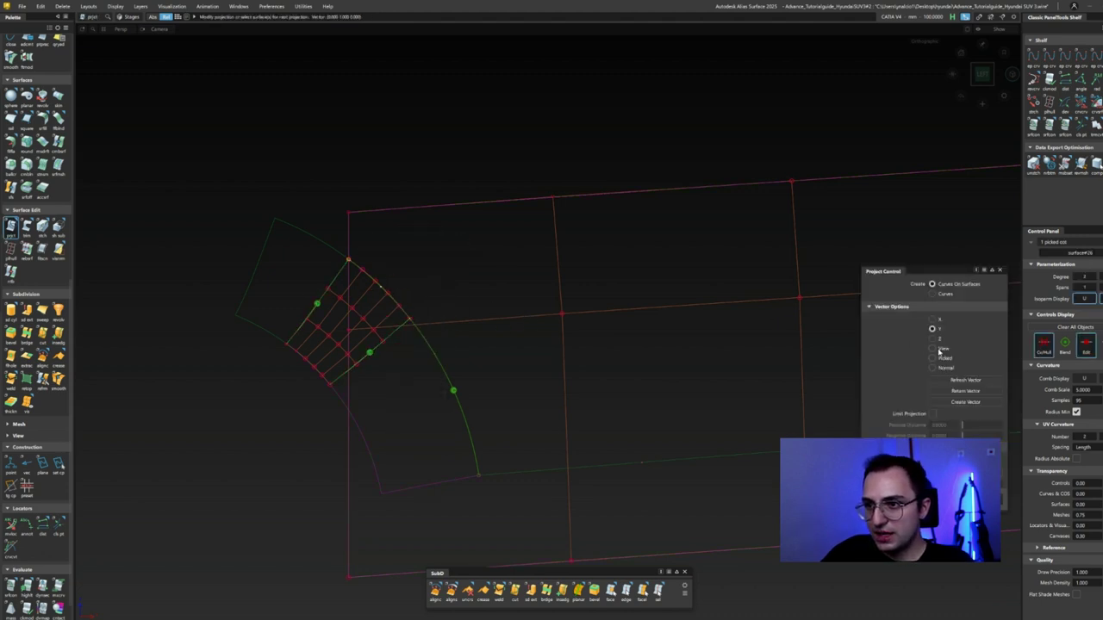
pyautogui.click(476, 298)
pyautogui.click(563, 376)
pyautogui.click(515, 360)
pyautogui.press('p')
pyautogui.scroll(5, 515, 360)
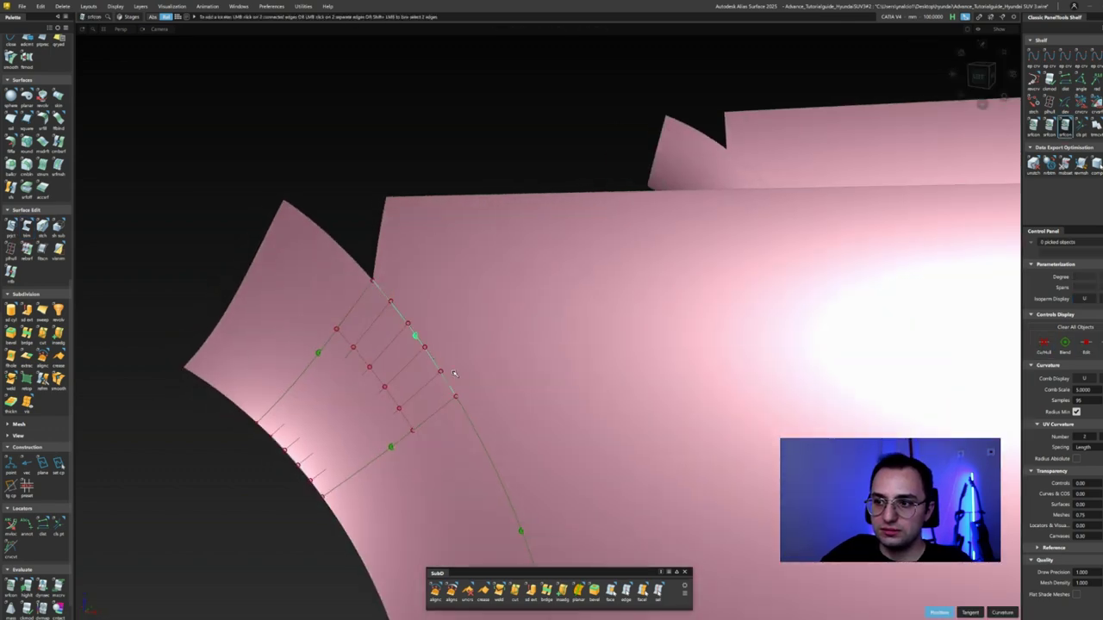
pyautogui.scroll(-5, 454, 372)
pyautogui.keyDown('alt'); pyautogui.keyDown('shift'); pyautogui.moveTo(454, 344); pyautogui.dragTo(417, 429); pyautogui.keyUp('shift'); pyautogui.keyUp('alt')
pyautogui.click(417, 428)
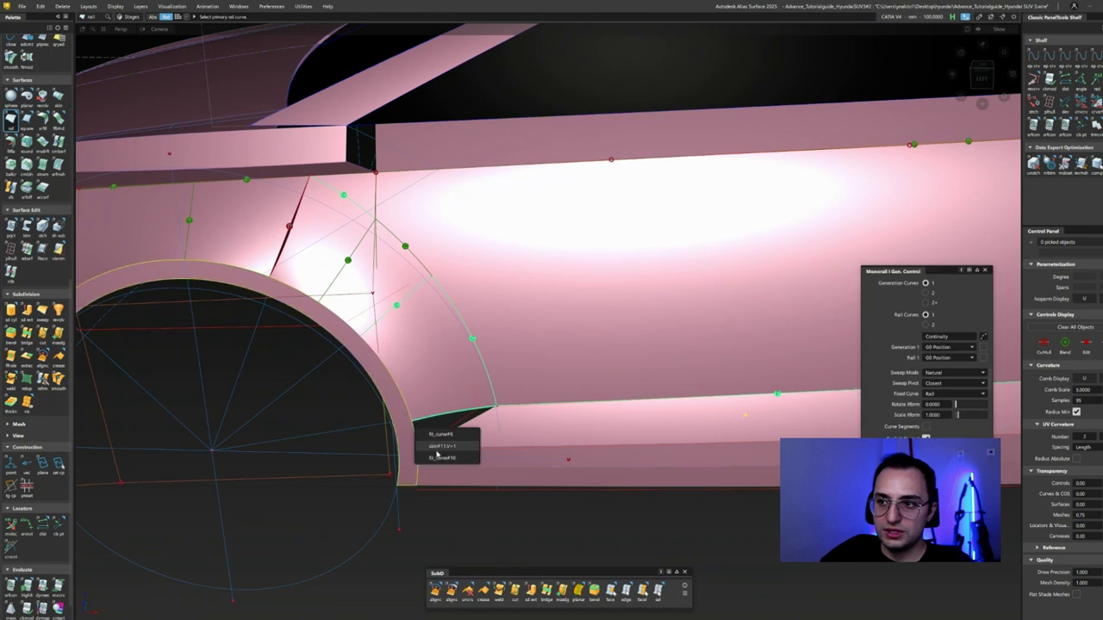
# - Sweep a monorail along fit_curve#10 with Natural sweep mode, explicit spans and raised degree
pyautogui.click(440, 459)
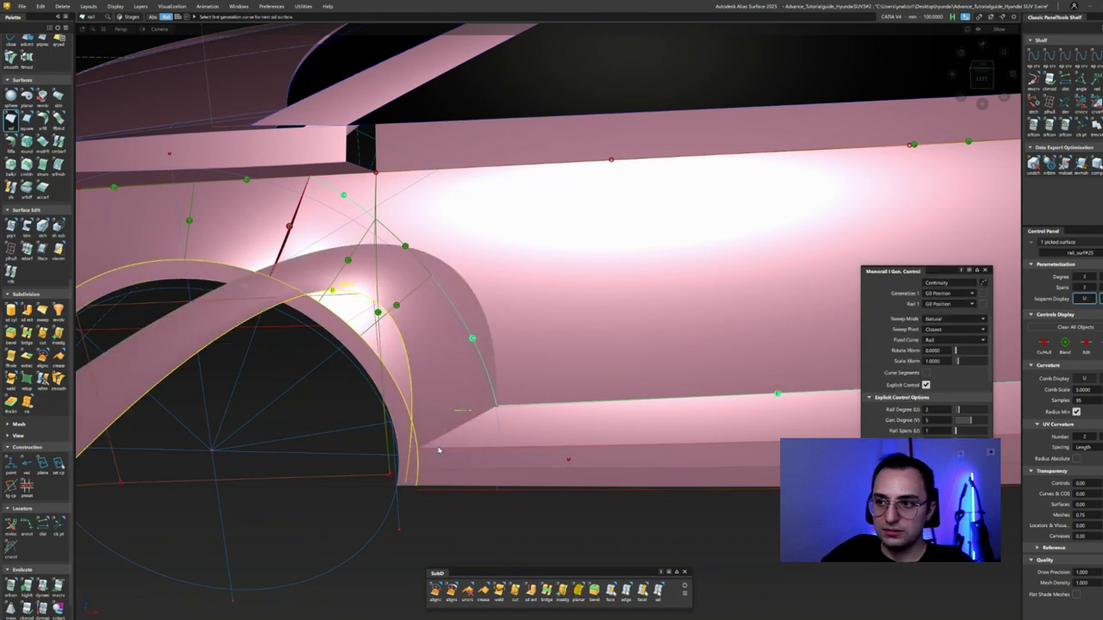
pyautogui.click(946, 326)
pyautogui.click(952, 339)
pyautogui.scroll(-4, 946, 394)
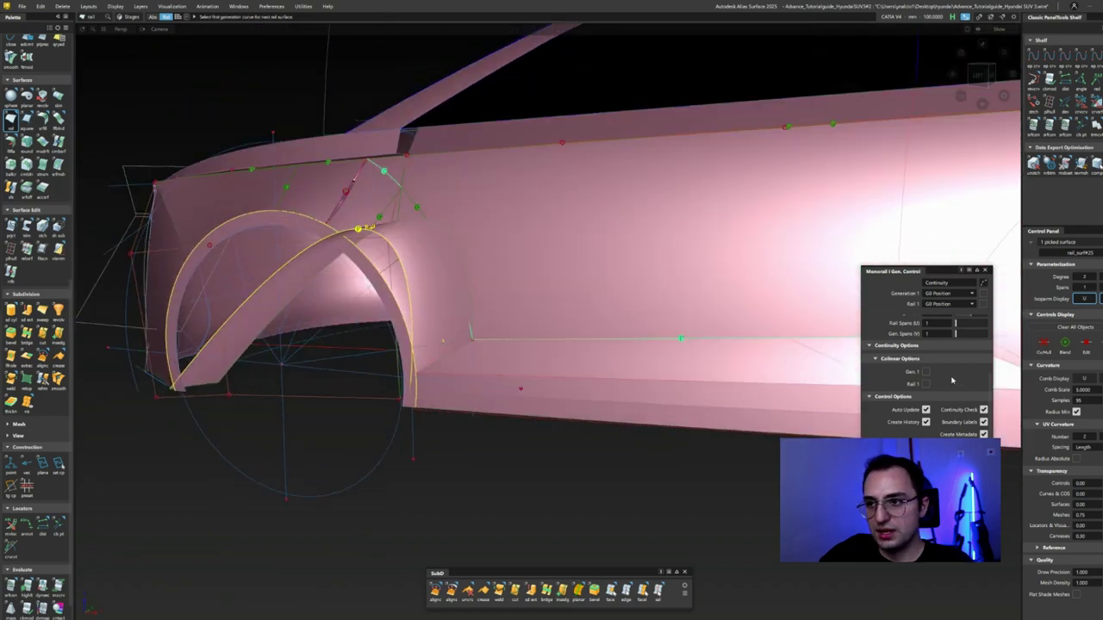
pyautogui.click(925, 353)
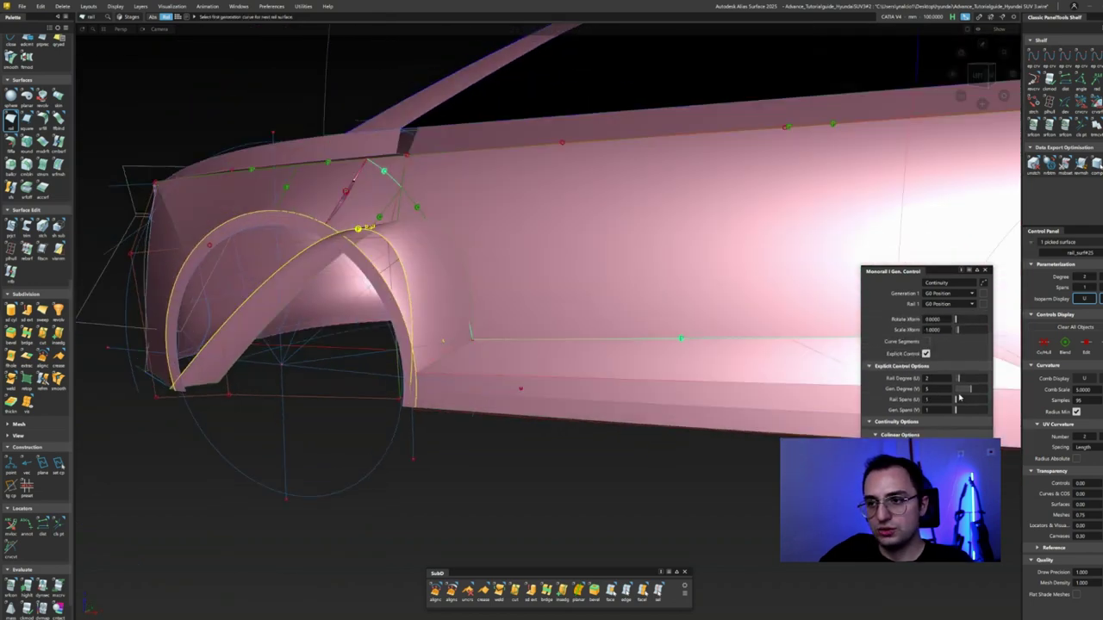
pyautogui.moveTo(955, 389); pyautogui.dragTo(963, 393)
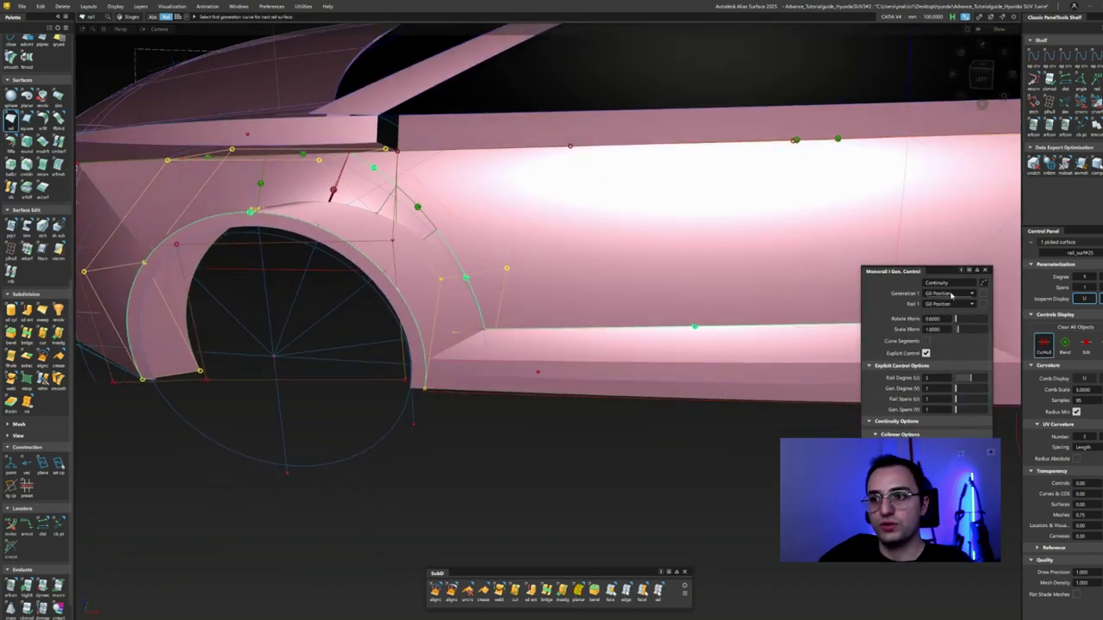
pyautogui.click(951, 296)
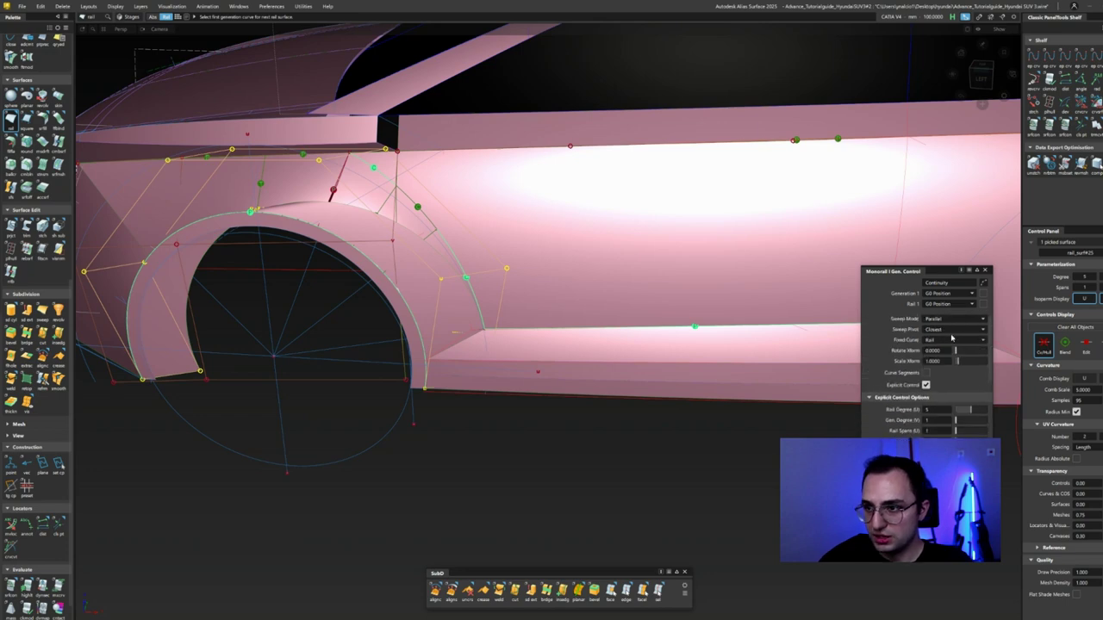
pyautogui.click(943, 349)
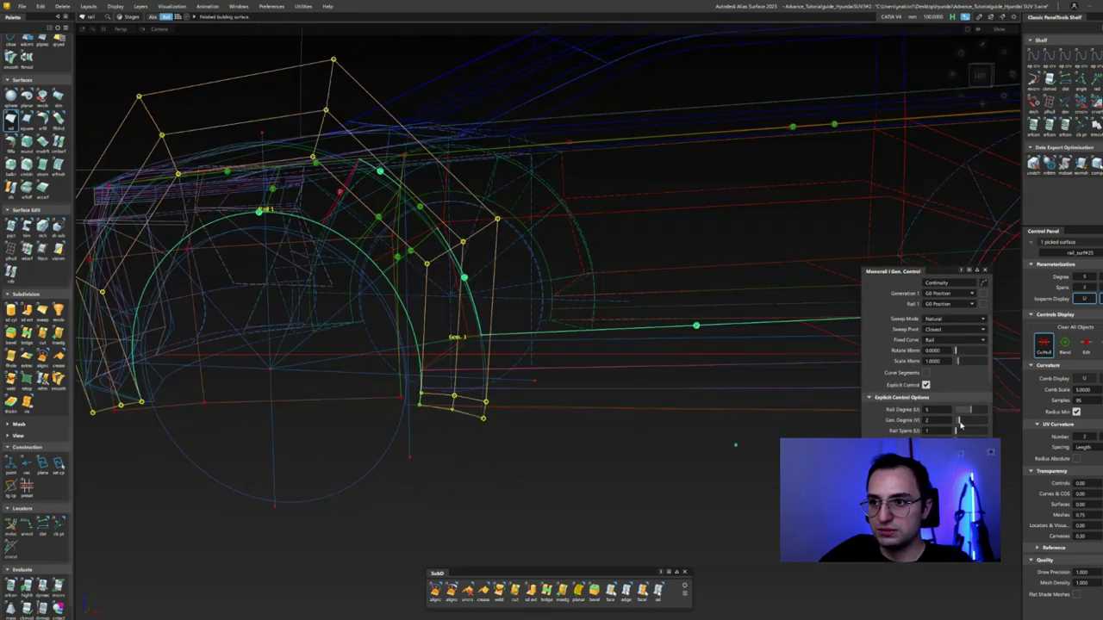
pyautogui.moveTo(960, 424); pyautogui.dragTo(964, 427)
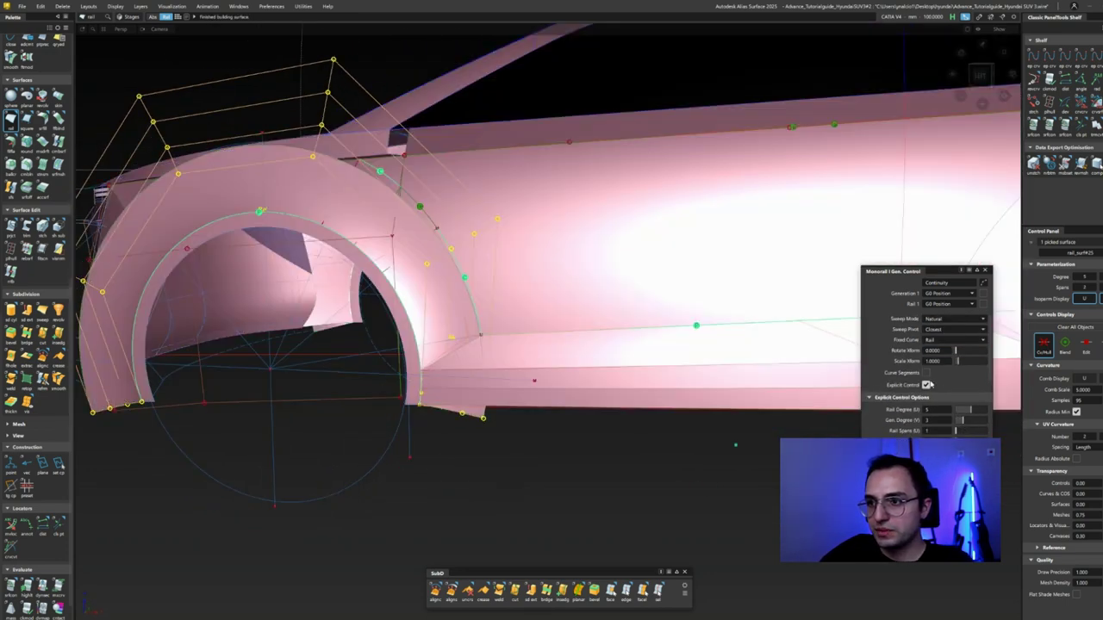
# - Shorten rail_surf#25 along the rail to 0.6950 and set Generation 1 to G2
pyautogui.moveTo(143, 411); pyautogui.dragTo(152, 280)
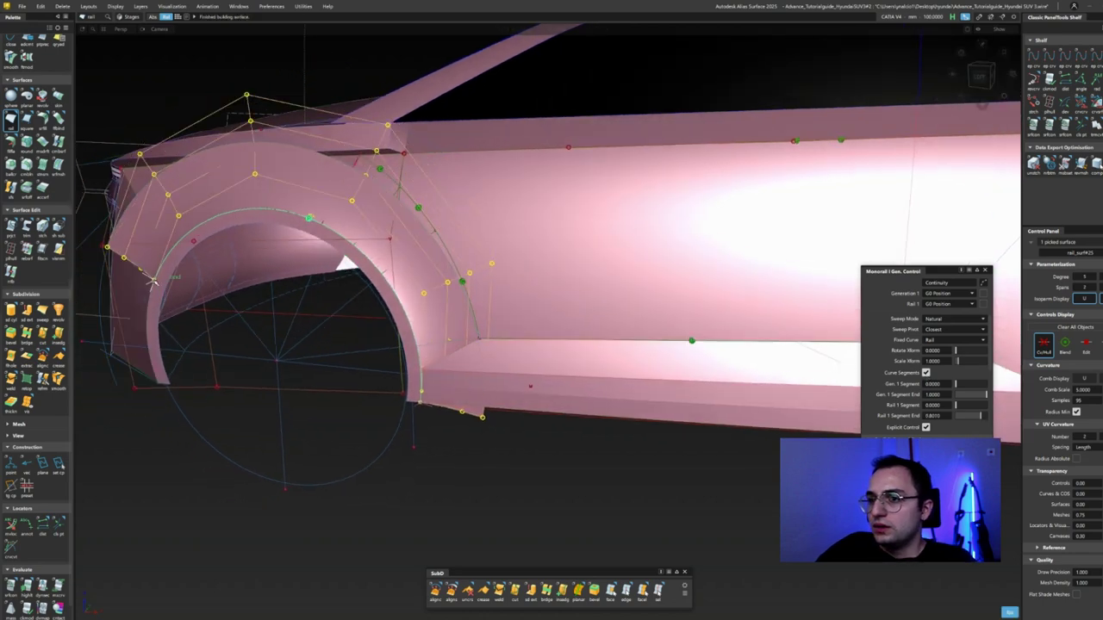
pyautogui.scroll(5, 384, 316)
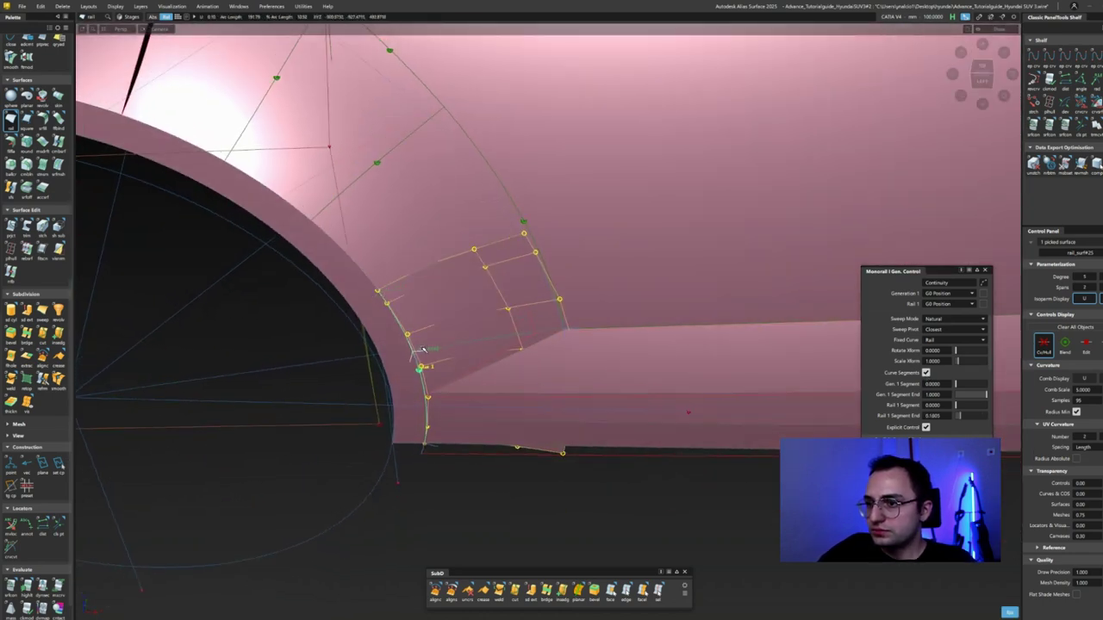
pyautogui.moveTo(416, 354); pyautogui.dragTo(949, 365)
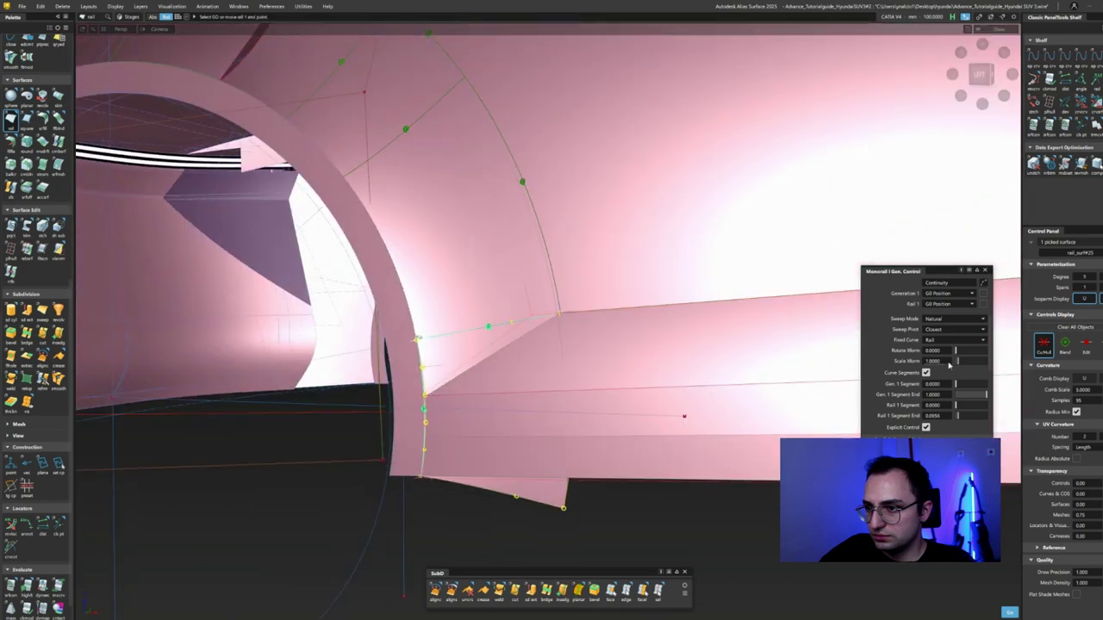
pyautogui.click(948, 325)
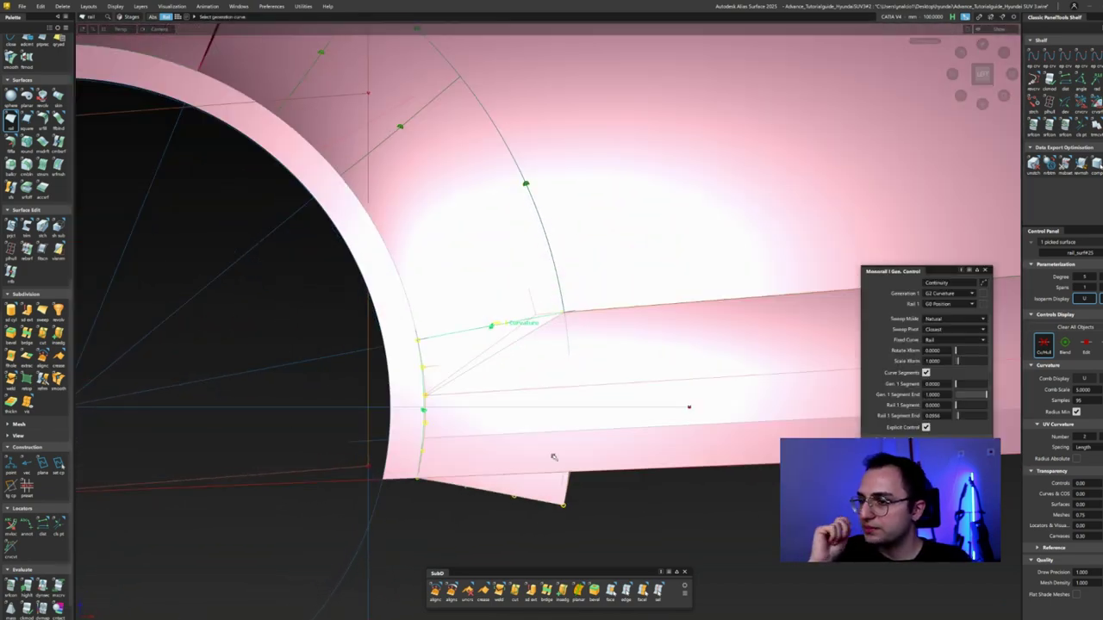
pyautogui.hotkey('ctrl', 'p')
pyautogui.click(508, 478)
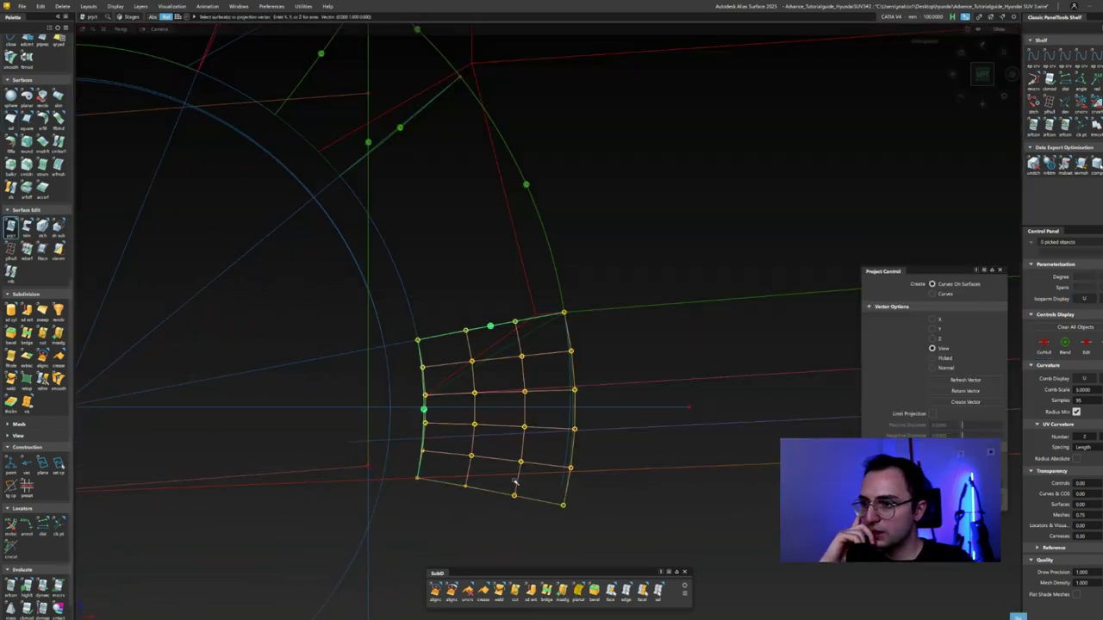
# - Convert the trimmed patch surface, then reframe on the back of the front wheel arch
pyautogui.hotkey('ctrl', 't')
pyautogui.click(507, 487)
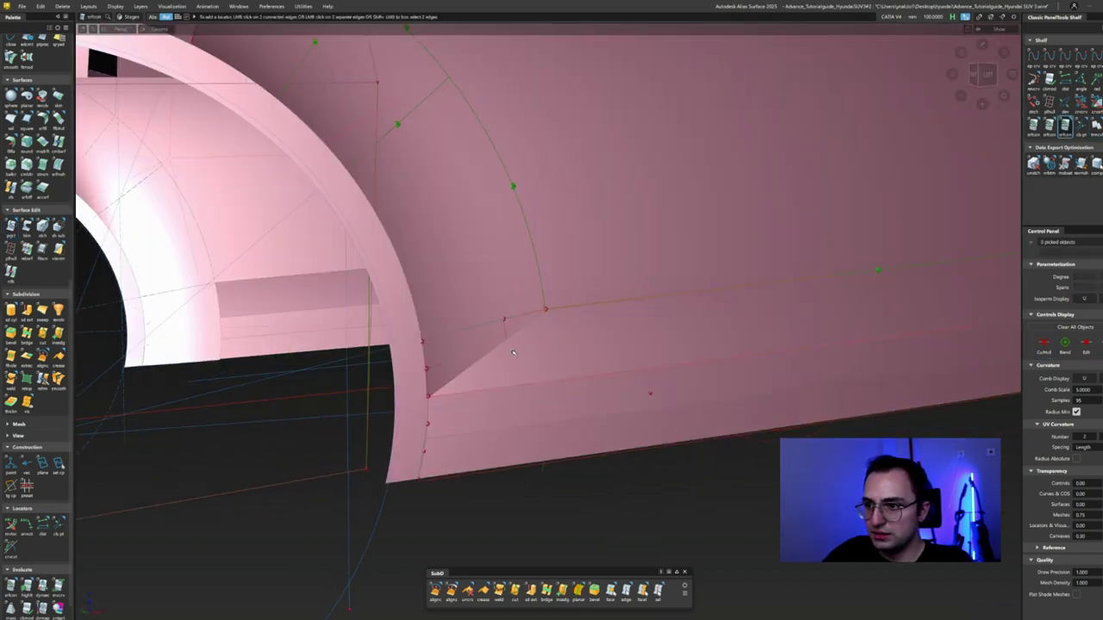
pyautogui.keyDown('alt'); pyautogui.keyDown('shift'); pyautogui.moveTo(512, 352); pyautogui.dragTo(699, 209); pyautogui.keyUp('shift'); pyautogui.keyUp('alt')
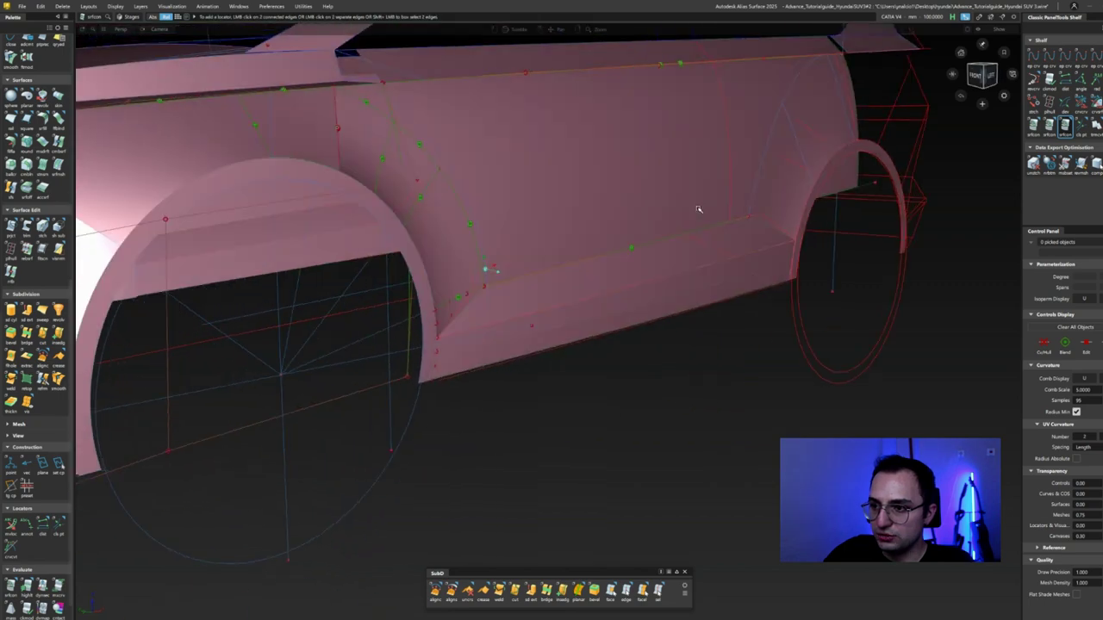
pyautogui.keyDown('alt'); pyautogui.keyDown('shift'); pyautogui.moveTo(699, 209); pyautogui.dragTo(678, 191, button='right'); pyautogui.keyUp('shift'); pyautogui.keyUp('alt')
pyautogui.click(62, 6)
pyautogui.moveTo(505, 169)
pyautogui.keyDown('ctrl'); pyautogui.keyDown('shift'); pyautogui.mouseDown()
pyautogui.moveTo(271, 169)
pyautogui.moveTo(267, 181)
pyautogui.mouseUp(); pyautogui.keyUp('shift'); pyautogui.keyUp('ctrl')
pyautogui.keyDown('alt'); pyautogui.keyDown('shift'); pyautogui.moveTo(267, 181); pyautogui.dragTo(250, 222, button='right'); pyautogui.keyUp('shift'); pyautogui.keyUp('alt')
pyautogui.keyDown('alt'); pyautogui.keyDown('shift'); pyautogui.moveTo(250, 222); pyautogui.dragTo(458, 261); pyautogui.keyUp('shift'); pyautogui.keyUp('alt')
# - Delete the Align construction history from both fender surfaces
pyautogui.click(366, 252)
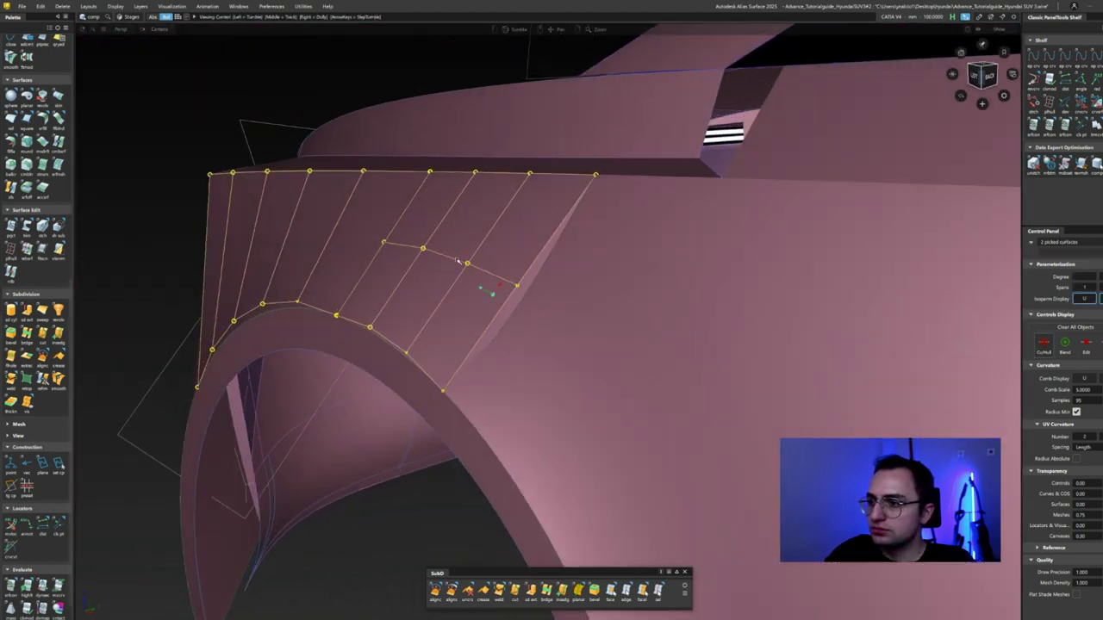
pyautogui.click(461, 372)
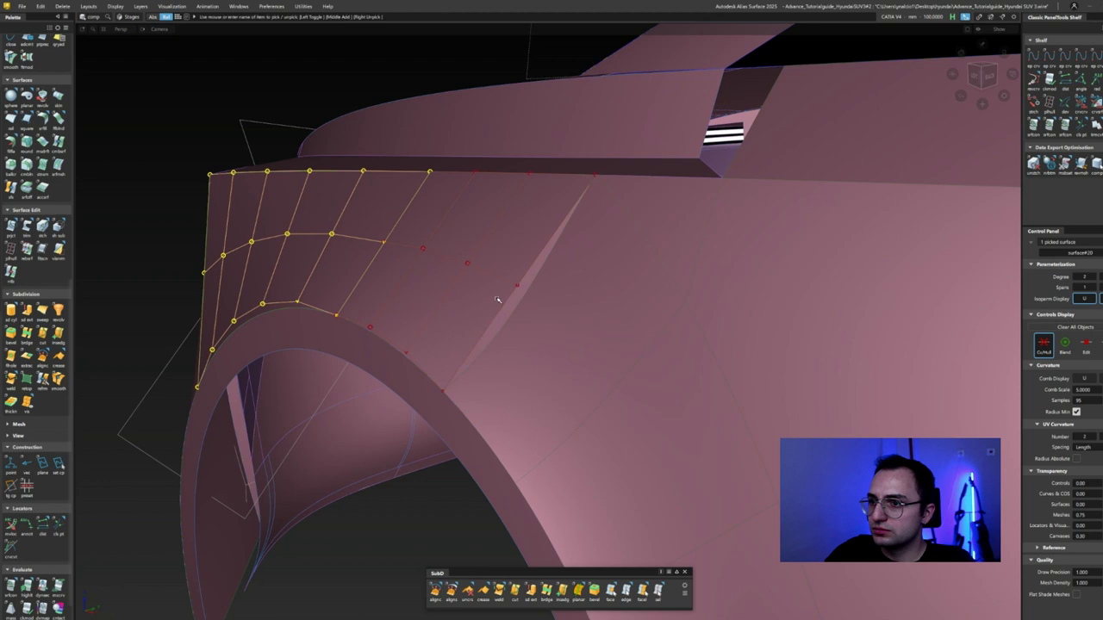
pyautogui.click(350, 240)
pyautogui.click(62, 6)
pyautogui.click(94, 52)
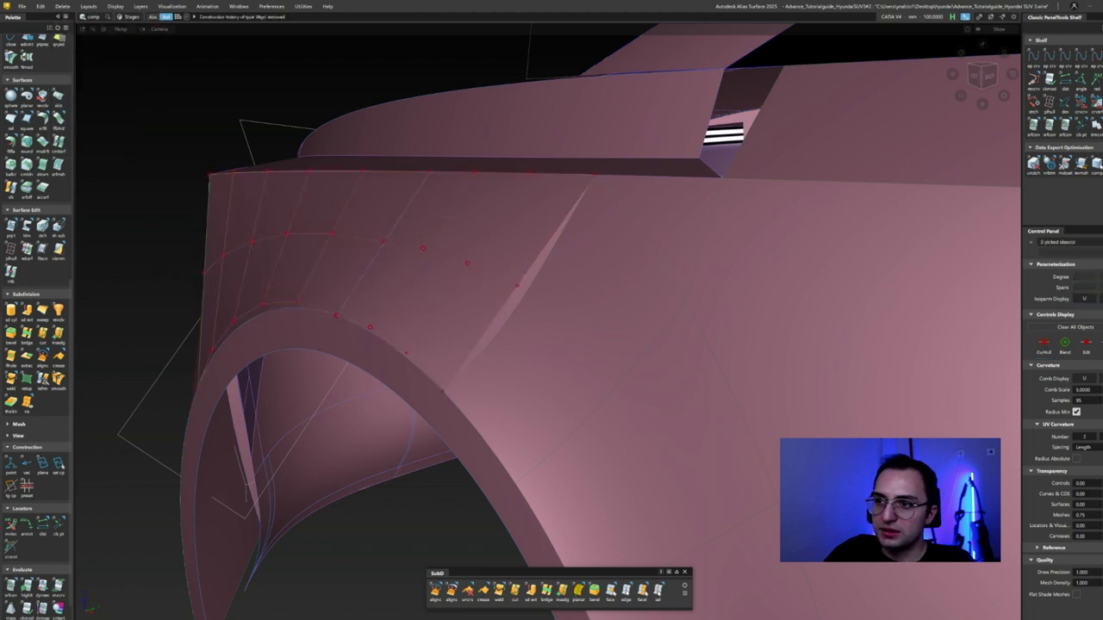
# - Display the fender surfaces' normal orientation and inspect it from the front of the car
pyautogui.press('m')
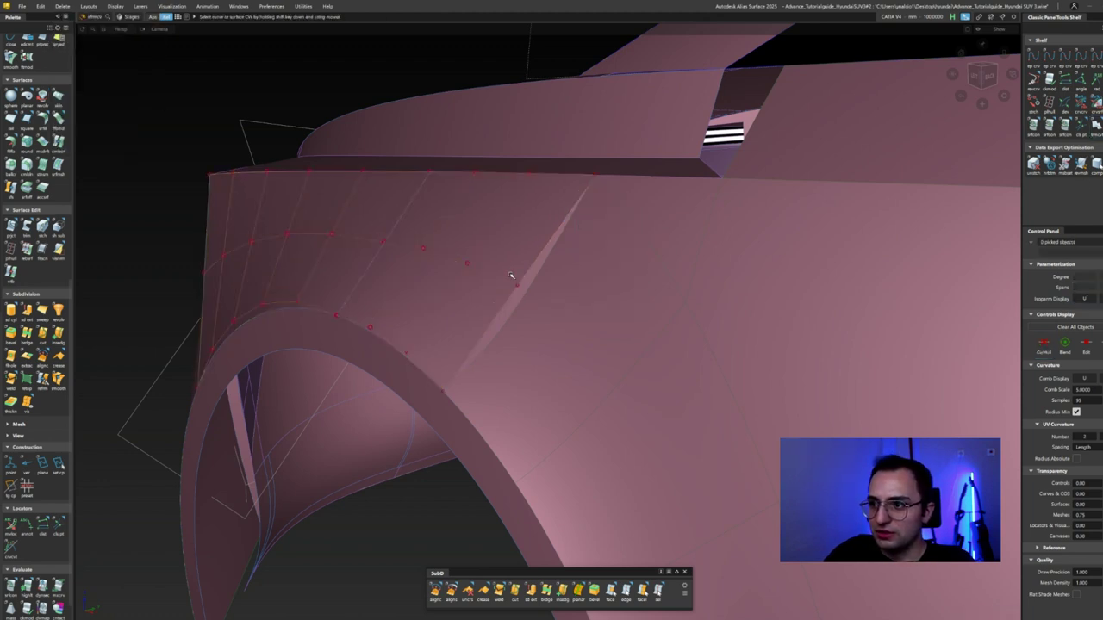
pyautogui.keyDown('ctrl'); pyautogui.keyDown('shift'); pyautogui.moveTo(459, 242); pyautogui.dragTo(459, 272); pyautogui.keyUp('shift'); pyautogui.keyUp('ctrl')
pyautogui.keyDown('ctrl'); pyautogui.keyDown('shift'); pyautogui.moveTo(459, 328); pyautogui.dragTo(460, 329); pyautogui.keyUp('shift'); pyautogui.keyUp('ctrl')
pyautogui.scroll(-5, 446, 310)
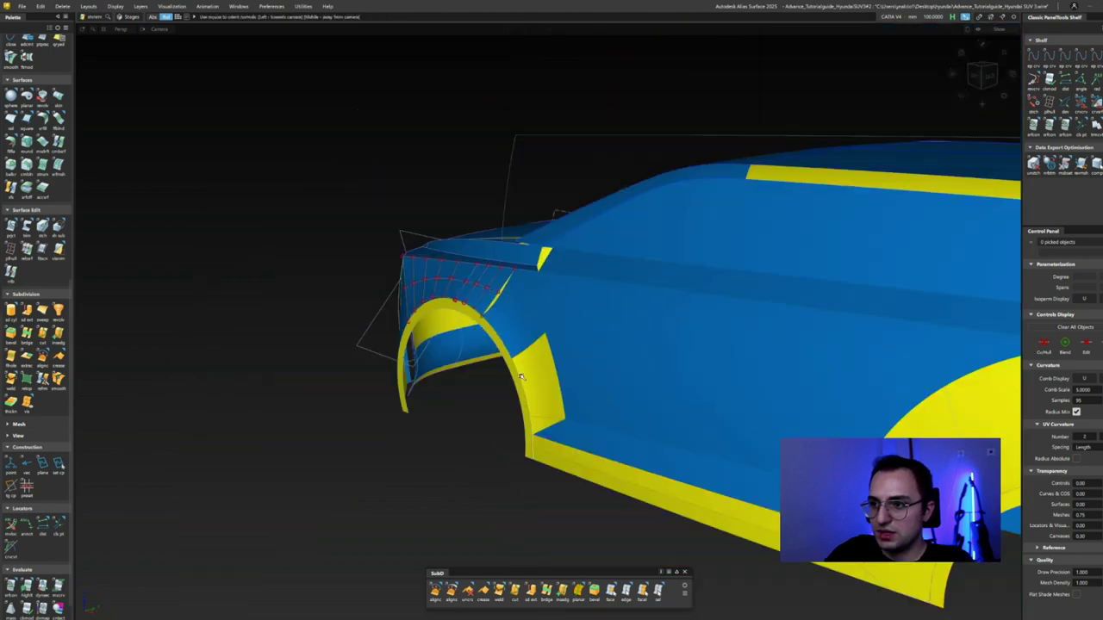
pyautogui.scroll(-5, 460, 281)
pyautogui.keyDown('alt'); pyautogui.keyDown('shift'); pyautogui.moveTo(459, 281); pyautogui.dragTo(552, 344); pyautogui.keyUp('shift'); pyautogui.keyUp('alt')
pyautogui.scroll(5, 479, 407)
pyautogui.scroll(5, 423, 385)
pyautogui.click(465, 344)
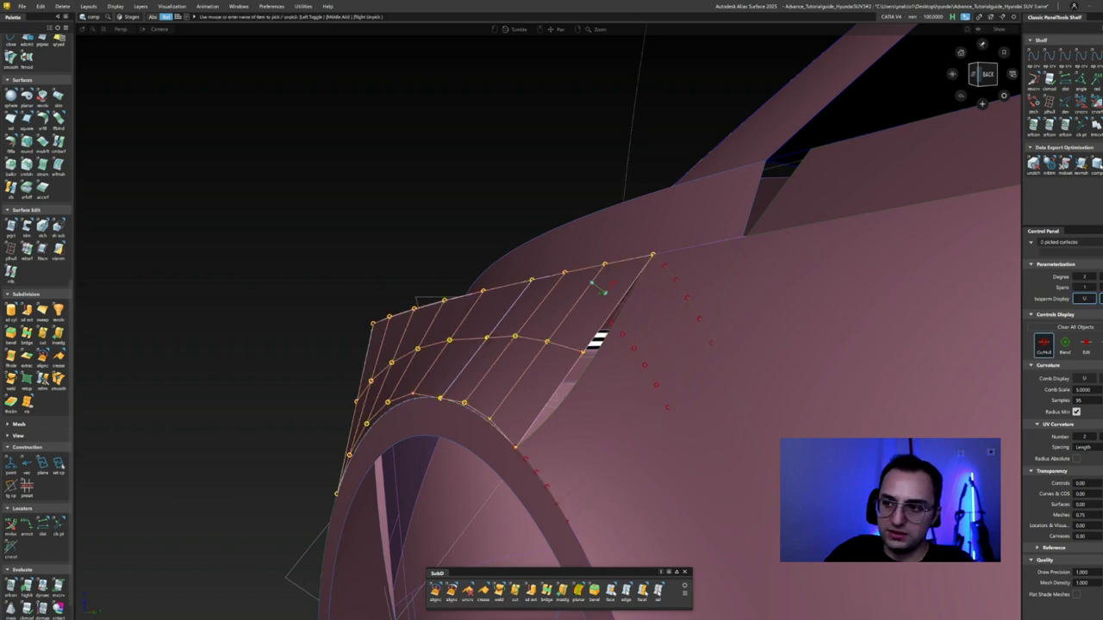
# - Pick a row of fender control points, then switch the view to wireframe
pyautogui.hotkey('ctrl', 'shift', 'n')
pyautogui.keyDown('ctrl'); pyautogui.keyDown('shift'); pyautogui.moveTo(689, 258); pyautogui.dragTo(637, 258); pyautogui.keyUp('shift'); pyautogui.keyUp('ctrl')
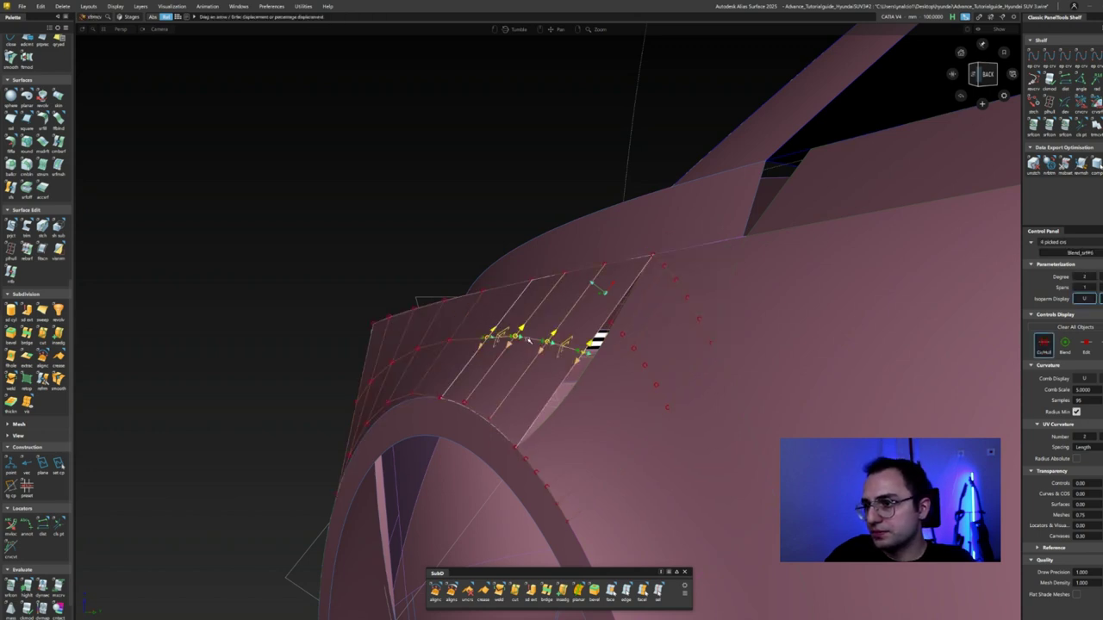
pyautogui.hotkey('ctrl', 'shift', 'n')
pyautogui.keyDown('alt'); pyautogui.keyDown('shift'); pyautogui.moveTo(266, 350); pyautogui.dragTo(776, 412); pyautogui.keyUp('shift'); pyautogui.keyUp('alt')
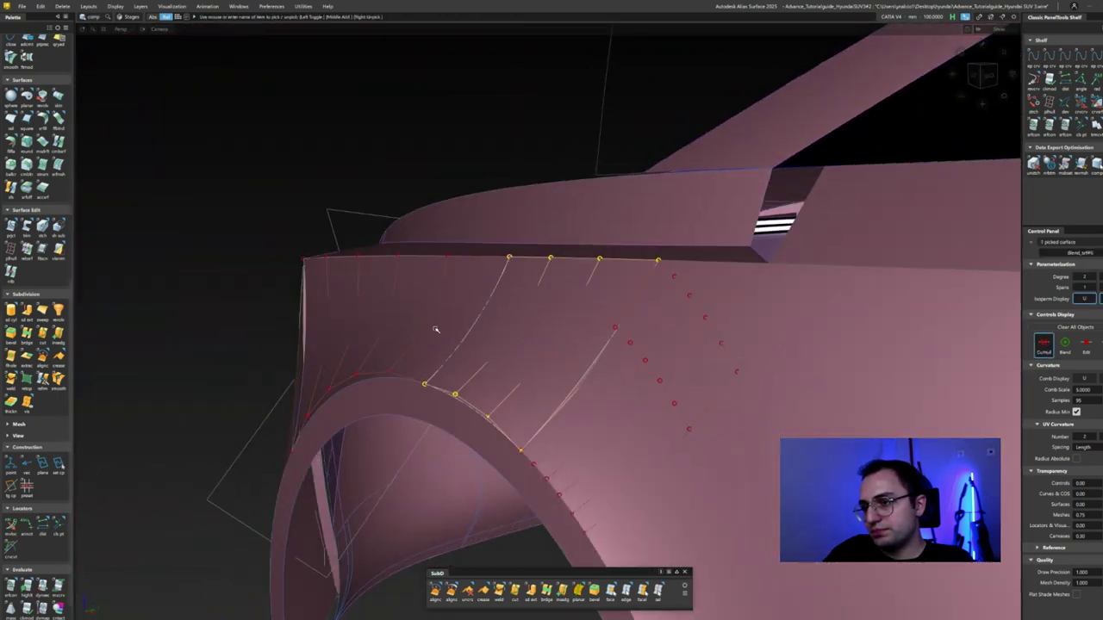
pyautogui.hotkey('alt', 's')
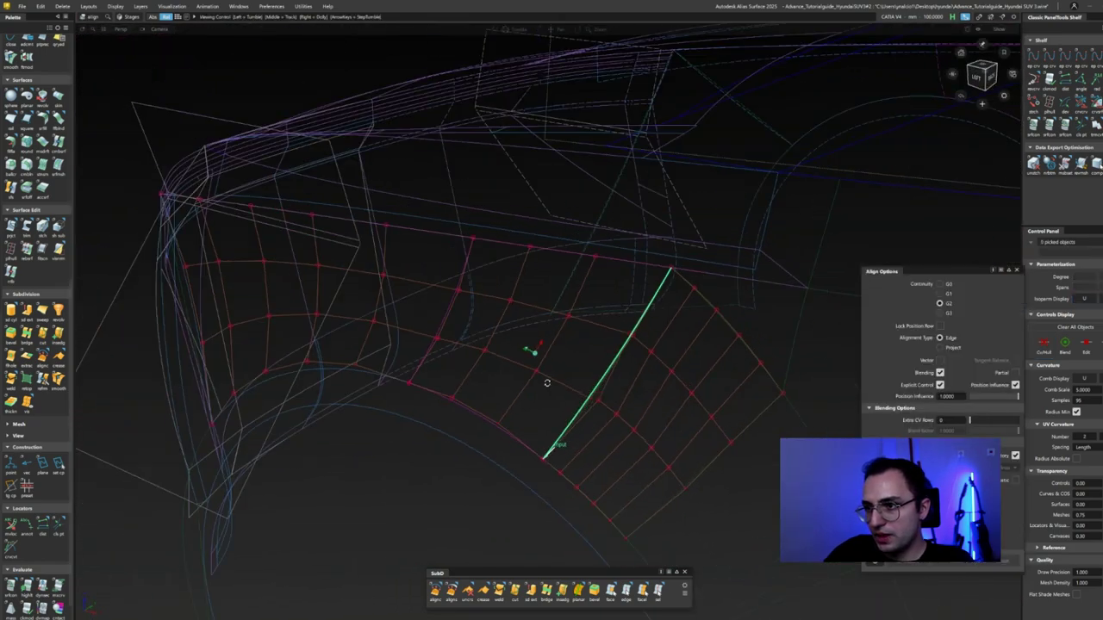
pyautogui.keyDown('alt'); pyautogui.keyDown('shift'); pyautogui.moveTo(546, 383); pyautogui.dragTo(1016, 159); pyautogui.keyUp('shift'); pyautogui.keyUp('alt')
# - Align the fender blend surface edge to its neighbouring arch patch with G2 continuity
pyautogui.press('F8')
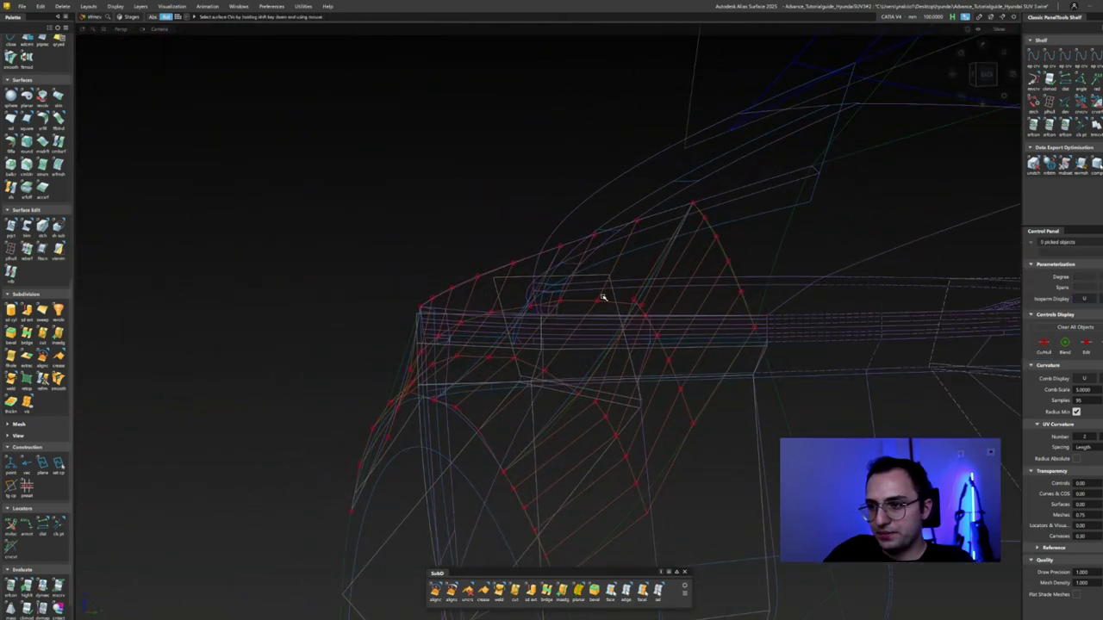
pyautogui.keyDown('alt'); pyautogui.keyDown('shift'); pyautogui.moveTo(586, 306); pyautogui.dragTo(399, 374); pyautogui.keyUp('shift'); pyautogui.keyUp('alt')
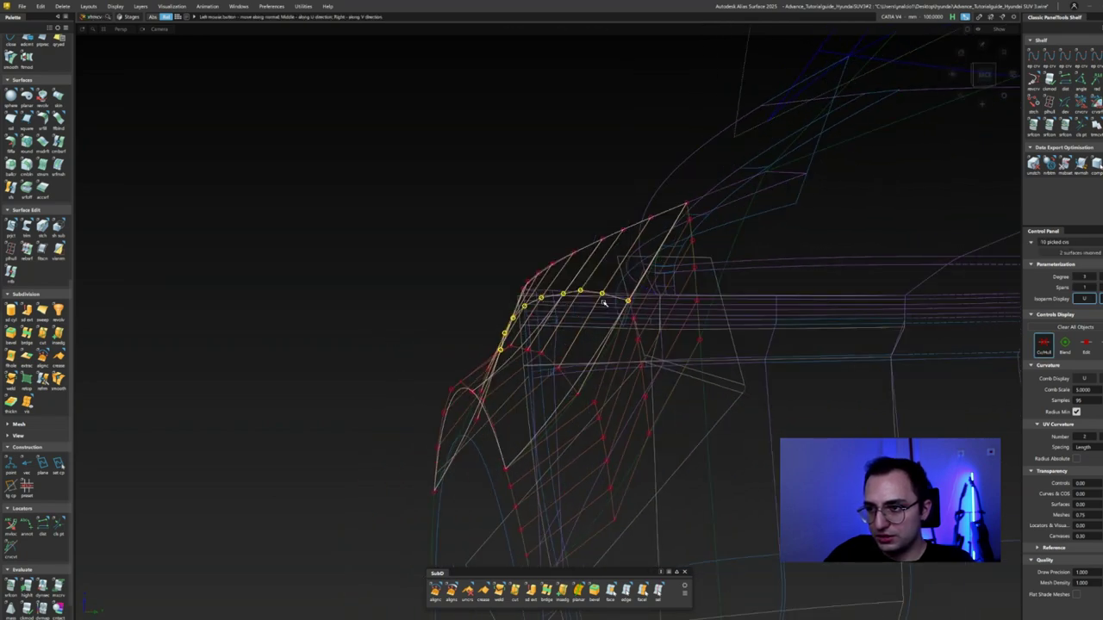
pyautogui.keyDown('alt'); pyautogui.keyDown('shift'); pyautogui.moveTo(604, 303); pyautogui.dragTo(607, 353); pyautogui.keyUp('shift'); pyautogui.keyUp('alt')
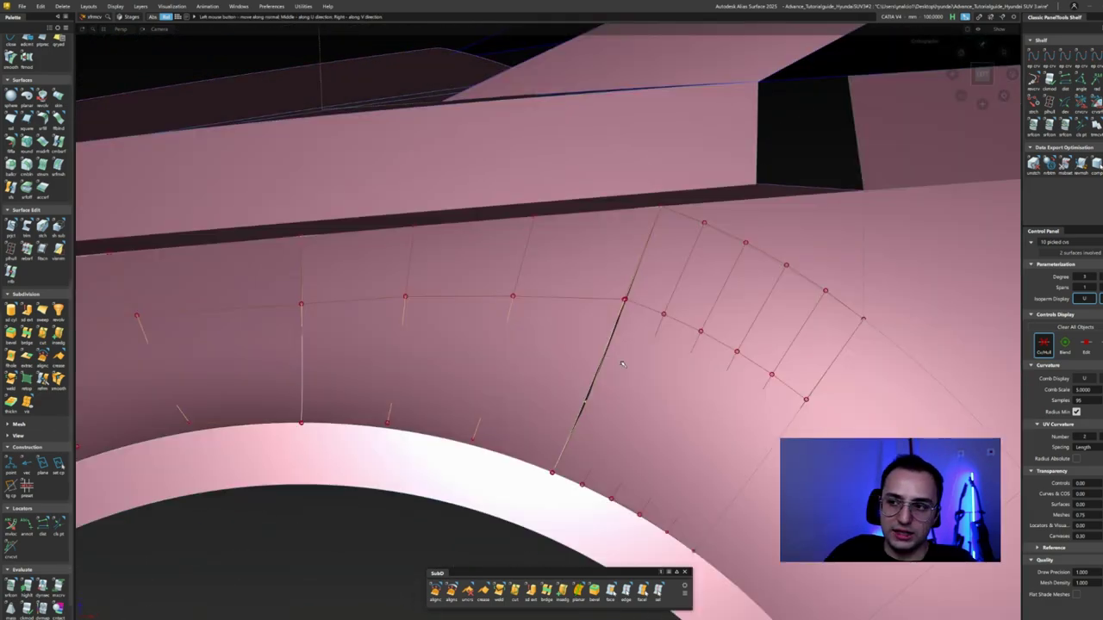
pyautogui.moveTo(594, 345)
pyautogui.keyDown('alt'); pyautogui.keyDown('shift'); pyautogui.mouseDown()
pyautogui.moveTo(603, 354)
pyautogui.moveTo(426, 247)
pyautogui.moveTo(406, 296)
pyautogui.mouseUp(); pyautogui.keyUp('shift'); pyautogui.keyUp('alt')
pyautogui.click(515, 277)
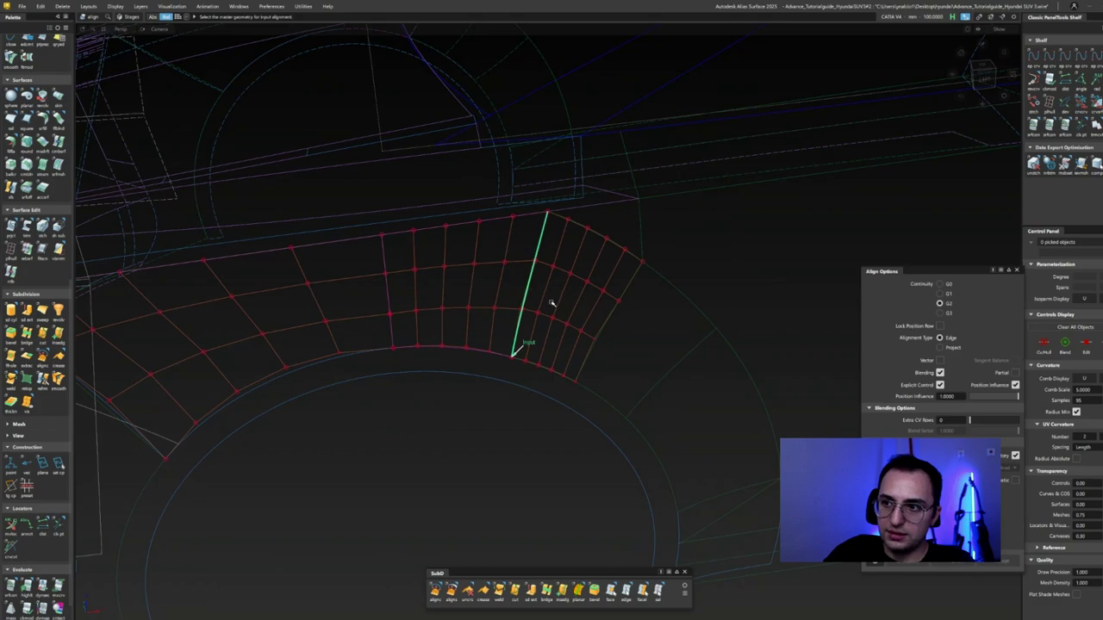
pyautogui.keyDown('alt'); pyautogui.keyDown('shift'); pyautogui.moveTo(496, 284); pyautogui.dragTo(348, 290); pyautogui.keyUp('shift'); pyautogui.keyUp('alt')
pyautogui.click(348, 289)
pyautogui.keyDown('alt'); pyautogui.keyDown('shift'); pyautogui.moveTo(437, 335); pyautogui.dragTo(380, 310); pyautogui.keyUp('shift'); pyautogui.keyUp('alt')
pyautogui.click(1096, 125)
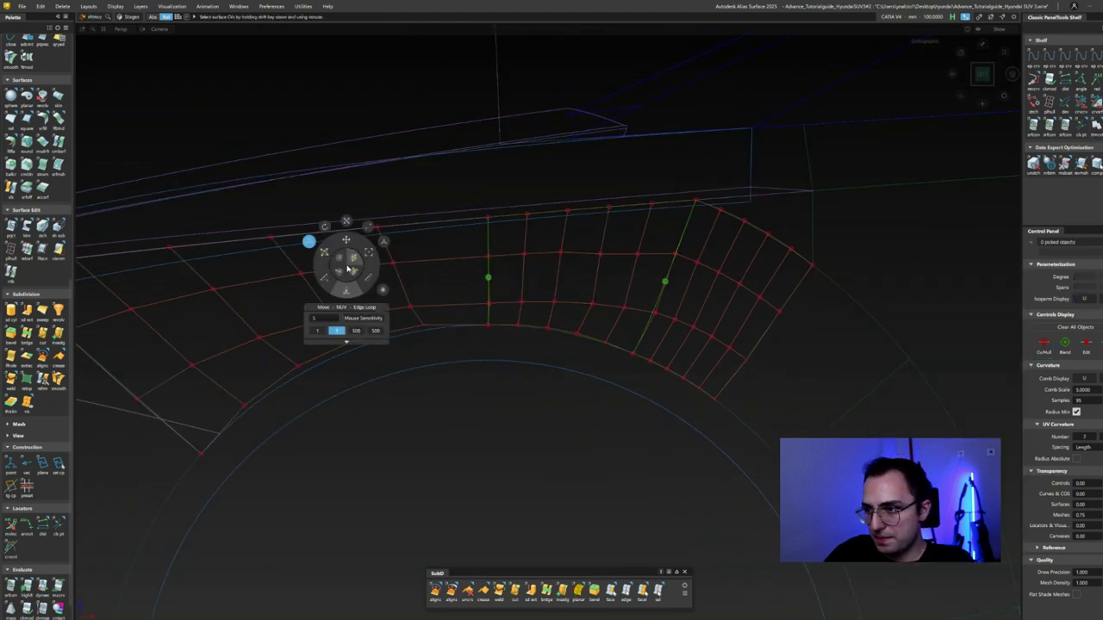
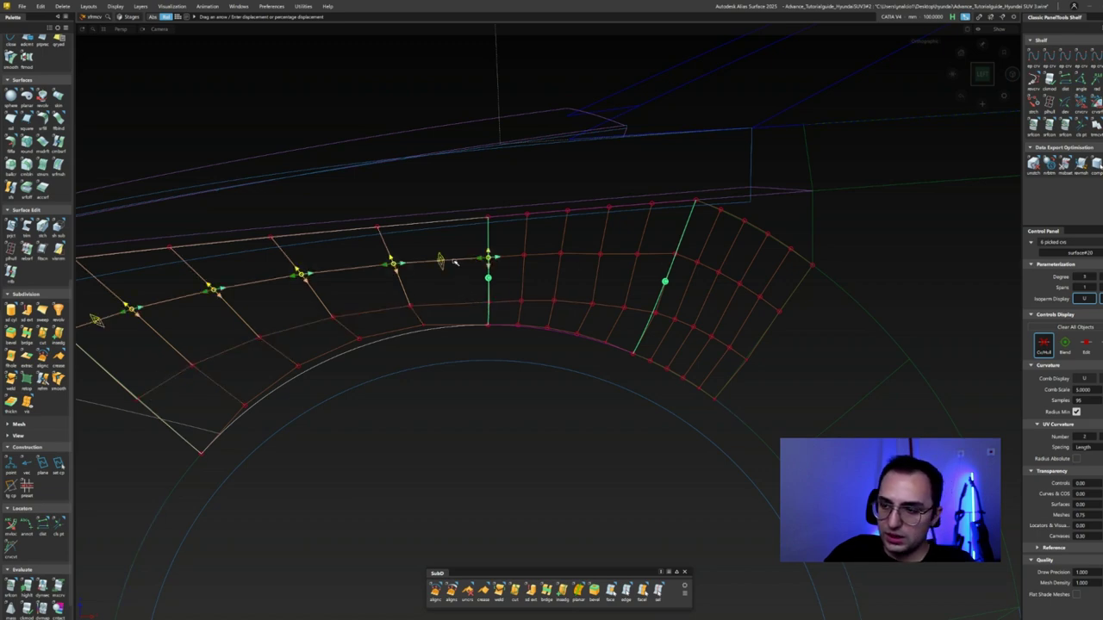
# - Orbit around the fender corner and wheel arch to inspect the zebra-stripe reflections
pyautogui.moveTo(566, 271)
pyautogui.keyDown('alt'); pyautogui.keyDown('shift'); pyautogui.mouseDown()
pyautogui.moveTo(235, 347)
pyautogui.moveTo(290, 263)
pyautogui.moveTo(232, 283)
pyautogui.moveTo(252, 282)
pyautogui.mouseUp(); pyautogui.keyUp('shift'); pyautogui.keyUp('alt')
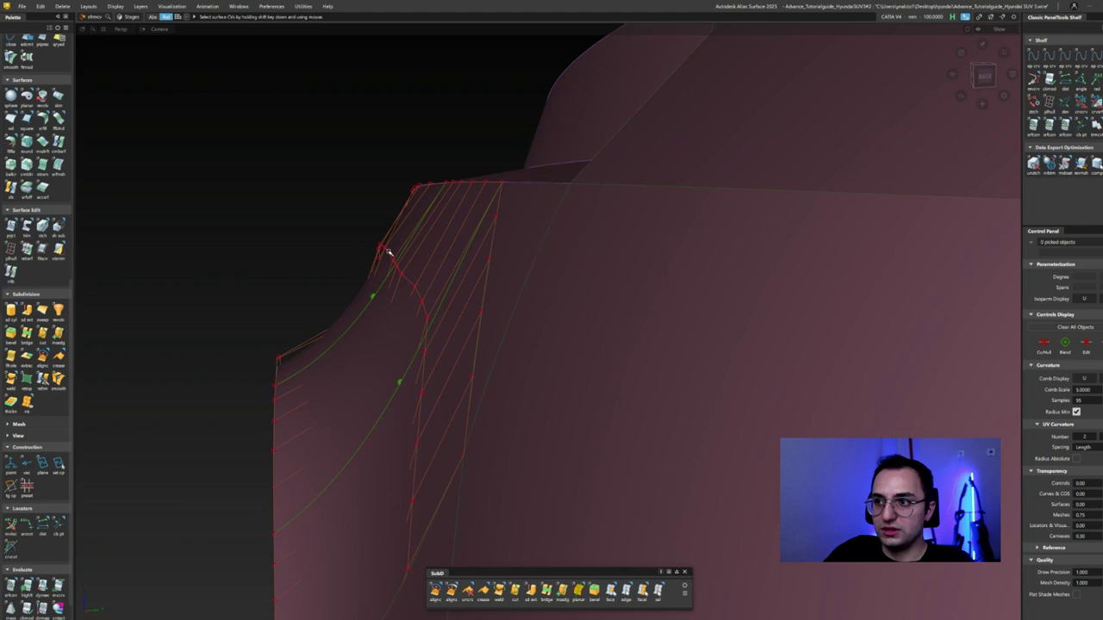
pyautogui.keyDown('alt'); pyautogui.keyDown('shift'); pyautogui.moveTo(353, 276); pyautogui.dragTo(221, 212); pyautogui.keyUp('shift'); pyautogui.keyUp('alt')
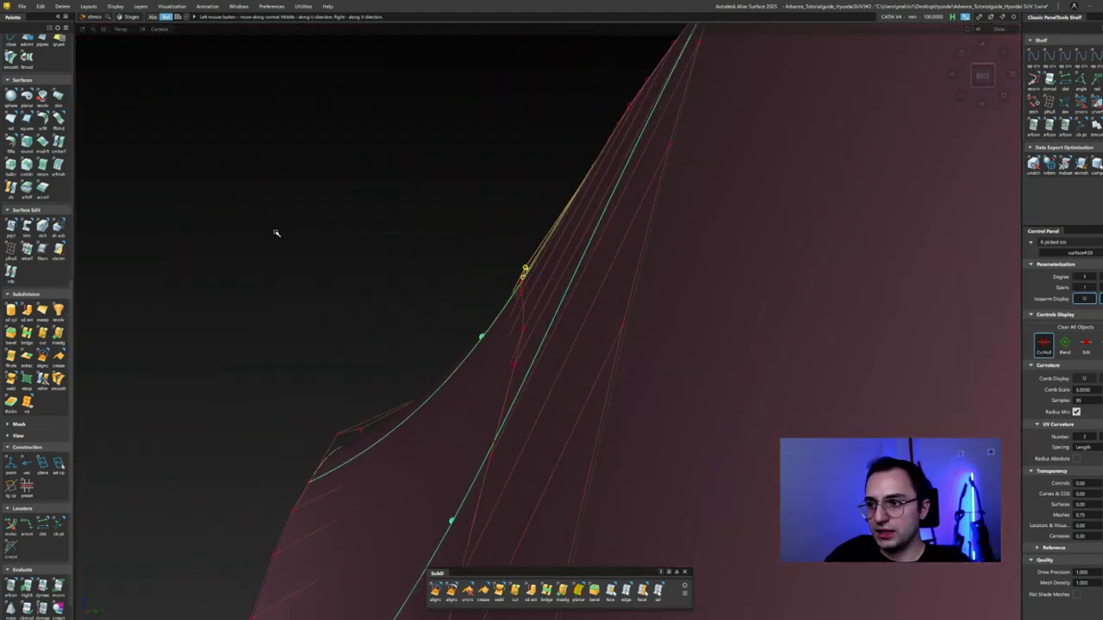
pyautogui.keyDown('alt'); pyautogui.keyDown('shift'); pyautogui.moveTo(375, 267); pyautogui.dragTo(369, 253); pyautogui.keyUp('shift'); pyautogui.keyUp('alt')
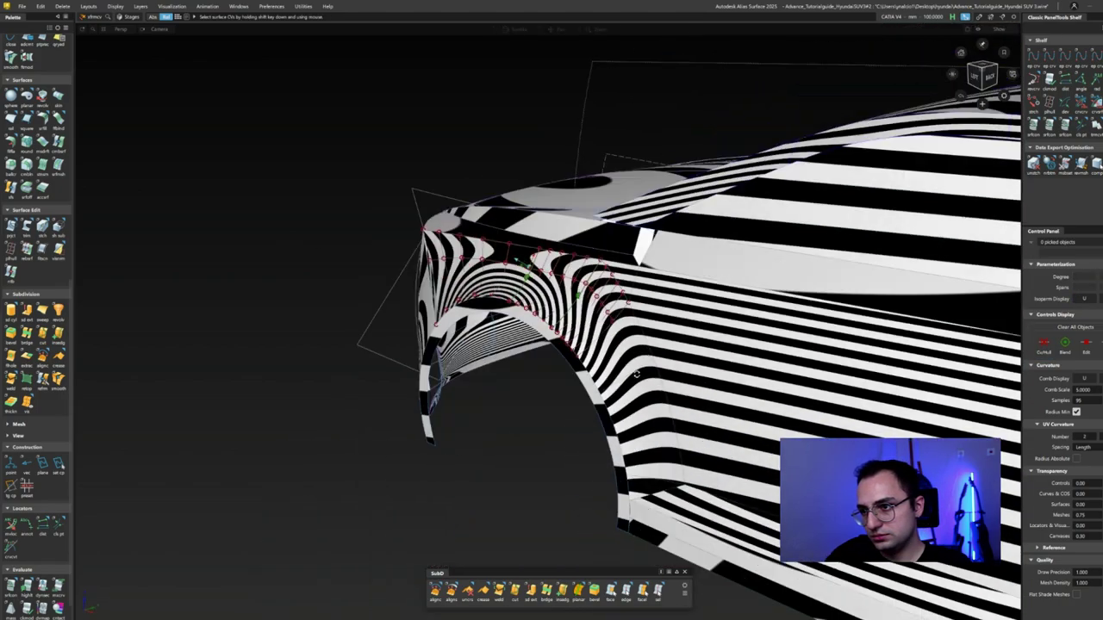
pyautogui.keyDown('alt'); pyautogui.keyDown('shift'); pyautogui.moveTo(603, 259); pyautogui.dragTo(689, 258); pyautogui.keyUp('shift'); pyautogui.keyUp('alt')
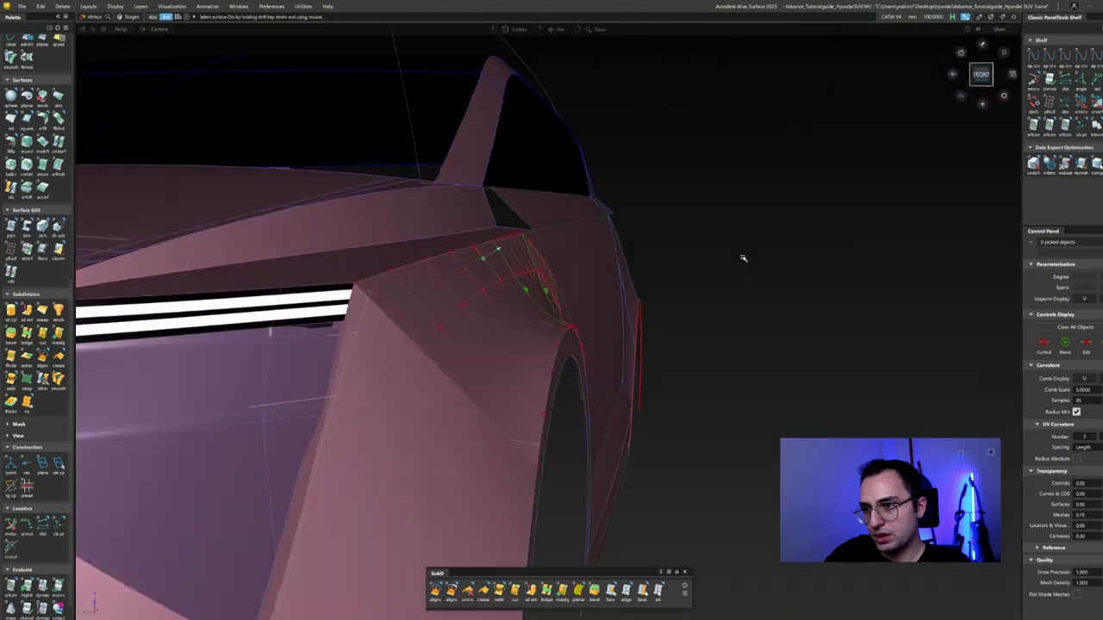
# - Orbit to a side view of the wheel arch and pick the front flare patch
pyautogui.moveTo(743, 256)
pyautogui.keyDown('alt'); pyautogui.keyDown('shift'); pyautogui.mouseDown()
pyautogui.moveTo(623, 273)
pyautogui.moveTo(417, 329)
pyautogui.mouseUp(); pyautogui.keyUp('shift'); pyautogui.keyUp('alt')
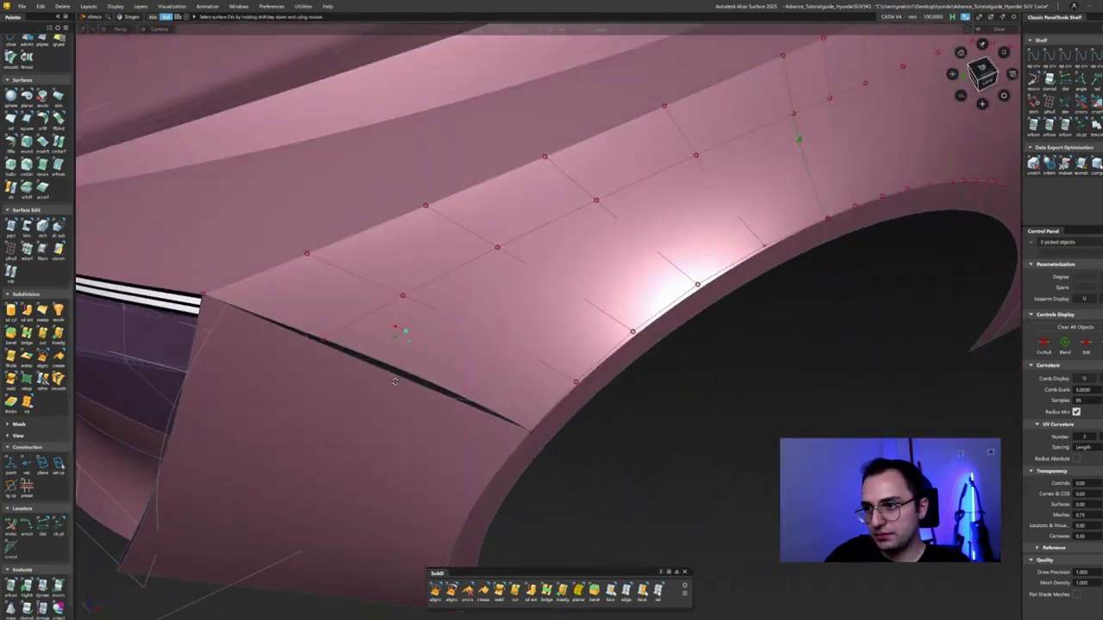
pyautogui.keyDown('alt'); pyautogui.keyDown('shift'); pyautogui.moveTo(401, 327); pyautogui.dragTo(393, 327); pyautogui.keyUp('shift'); pyautogui.keyUp('alt')
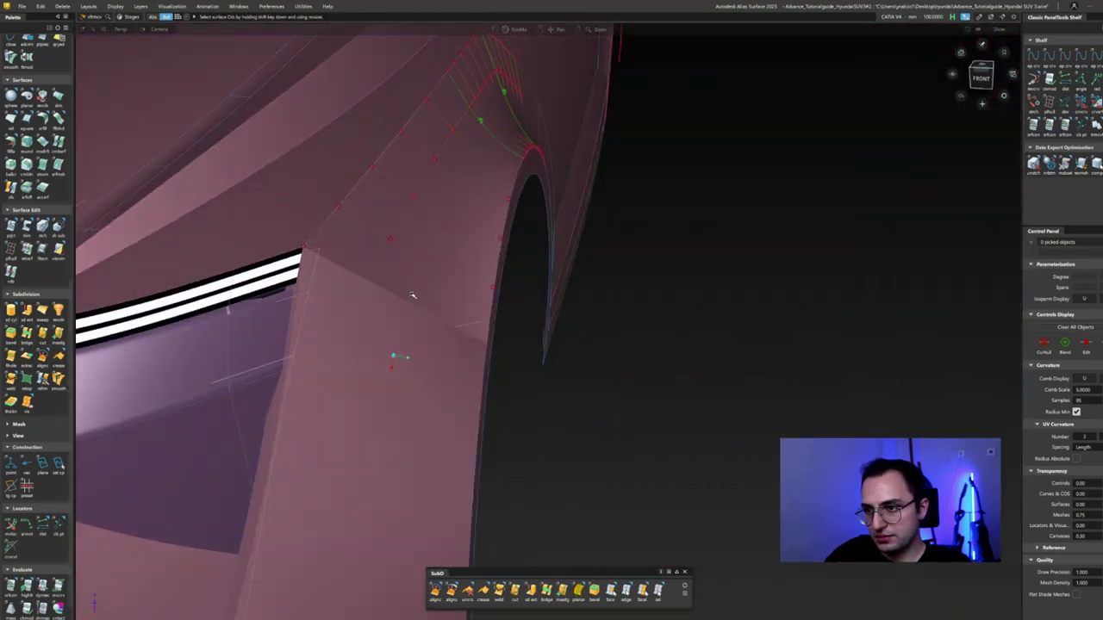
pyautogui.keyDown('alt'); pyautogui.keyDown('shift'); pyautogui.moveTo(414, 302); pyautogui.dragTo(408, 372); pyautogui.keyUp('shift'); pyautogui.keyUp('alt')
pyautogui.keyDown('alt'); pyautogui.keyDown('shift'); pyautogui.moveTo(570, 373); pyautogui.dragTo(993, 169); pyautogui.keyUp('shift'); pyautogui.keyUp('alt')
pyautogui.click(394, 370)
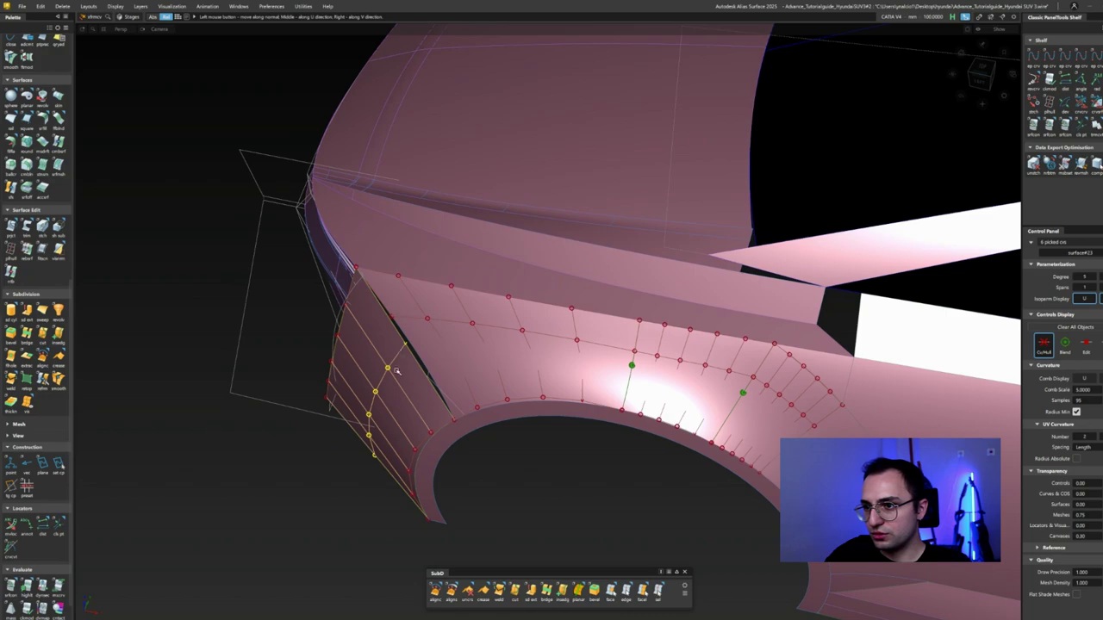
# - Inspect the flare under zebra stripes and wireframe, then select five CVs along its edge
pyautogui.keyDown('alt'); pyautogui.keyDown('shift'); pyautogui.moveTo(230, 478); pyautogui.dragTo(617, 323); pyautogui.keyUp('shift'); pyautogui.keyUp('alt')
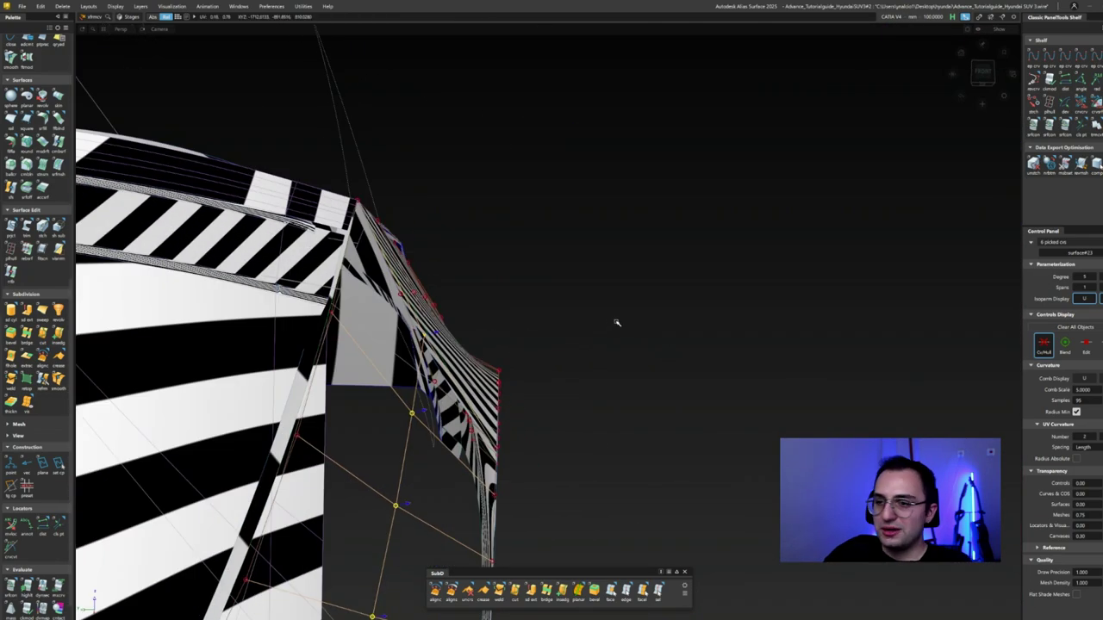
pyautogui.moveTo(388, 371)
pyautogui.keyDown('alt'); pyautogui.keyDown('shift'); pyautogui.mouseDown()
pyautogui.moveTo(556, 332)
pyautogui.moveTo(422, 378)
pyautogui.mouseUp(); pyautogui.keyUp('shift'); pyautogui.keyUp('alt')
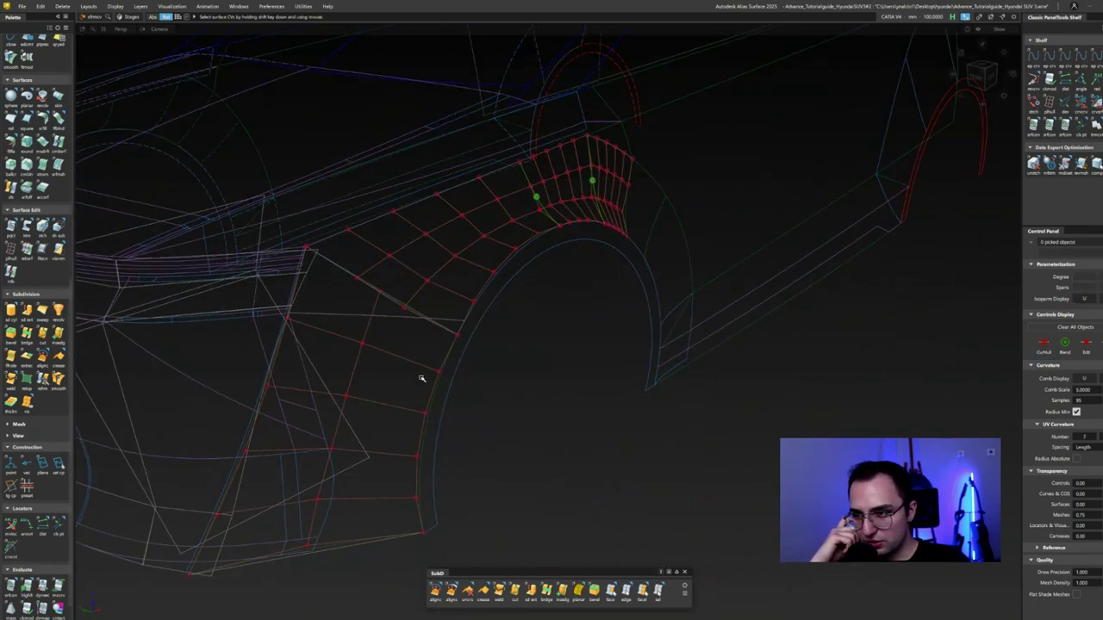
pyautogui.keyDown('alt'); pyautogui.keyDown('shift'); pyautogui.moveTo(367, 311); pyautogui.dragTo(478, 353); pyautogui.keyUp('shift'); pyautogui.keyUp('alt')
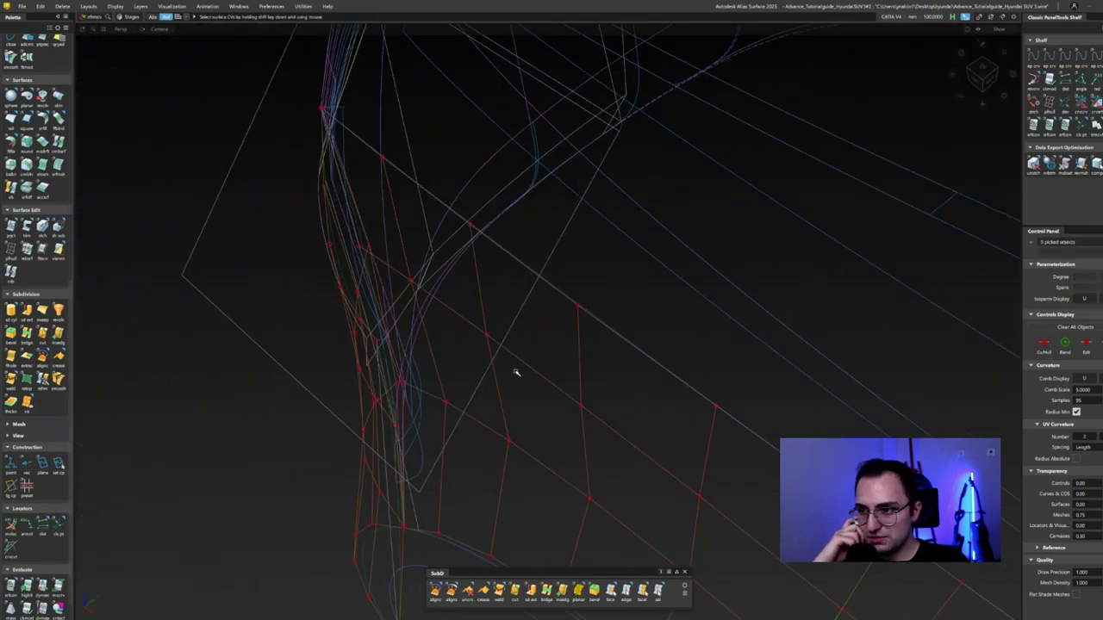
pyautogui.keyDown('alt'); pyautogui.keyDown('shift'); pyautogui.moveTo(375, 379); pyautogui.dragTo(339, 258); pyautogui.keyUp('shift'); pyautogui.keyUp('alt')
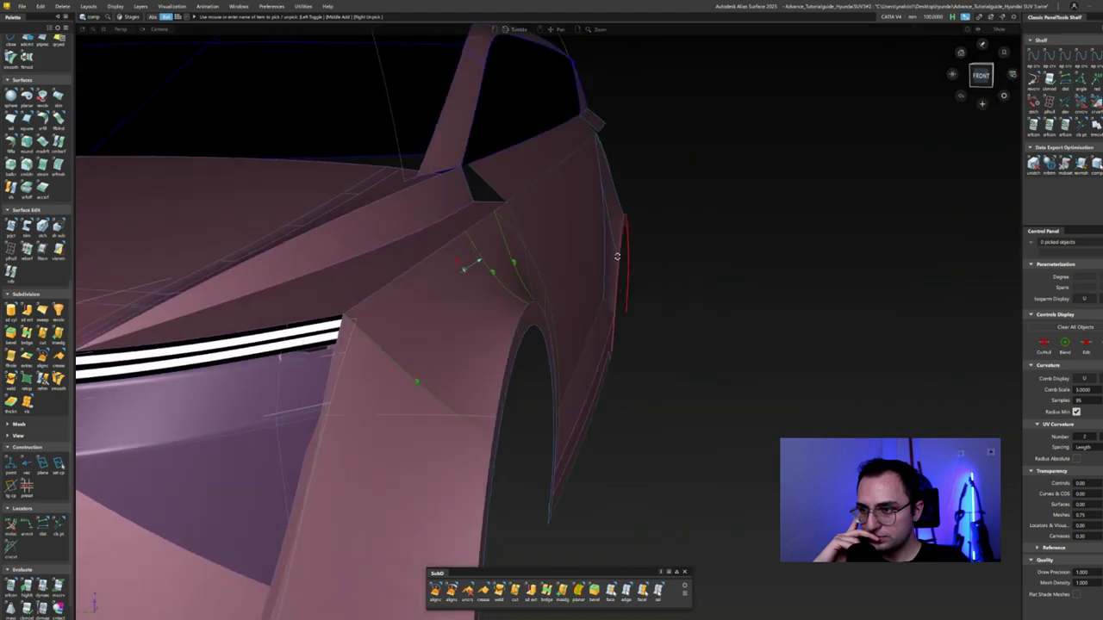
# - Save the model as Advance_Tutorialguide_Hyundai SUV 4.wire and return to an overall top view
pyautogui.keyDown('alt'); pyautogui.keyDown('shift'); pyautogui.moveTo(617, 256); pyautogui.dragTo(488, 292); pyautogui.keyUp('shift'); pyautogui.keyUp('alt')
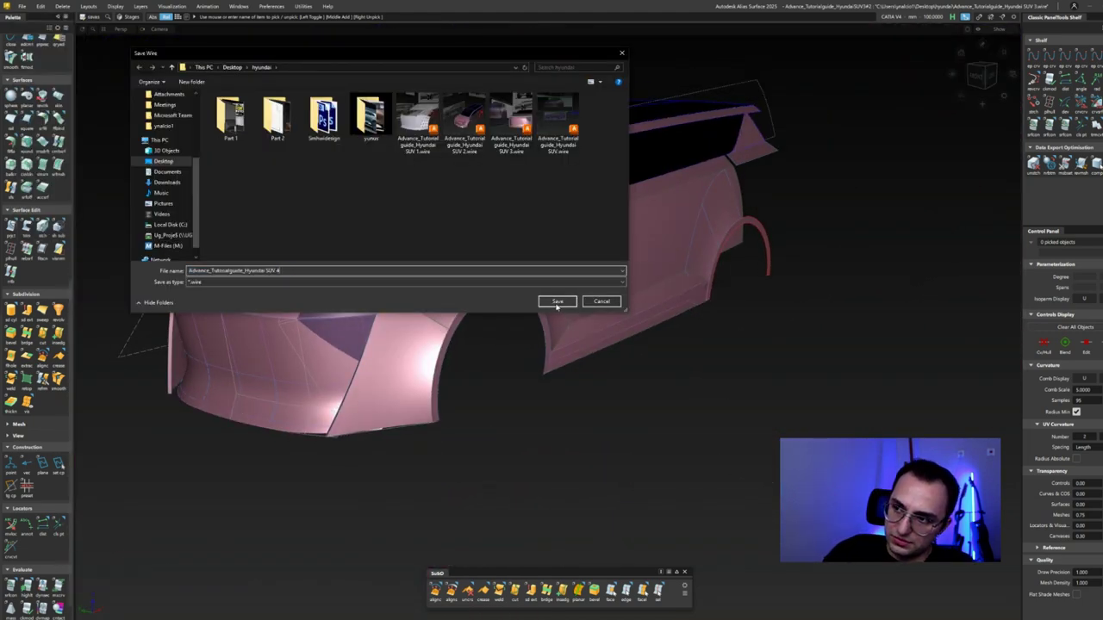
pyautogui.click(557, 302)
pyautogui.moveTo(528, 273)
pyautogui.keyDown('alt'); pyautogui.keyDown('shift'); pyautogui.mouseDown(button='right')
pyautogui.moveTo(524, 257)
pyautogui.moveTo(541, 296)
pyautogui.moveTo(465, 271)
pyautogui.mouseUp(button='right'); pyautogui.keyUp('shift'); pyautogui.keyUp('alt')
pyautogui.moveTo(465, 271)
pyautogui.keyDown('alt'); pyautogui.keyDown('shift'); pyautogui.mouseDown()
pyautogui.moveTo(364, 248)
pyautogui.moveTo(276, 283)
pyautogui.moveTo(207, 352)
pyautogui.moveTo(375, 371)
pyautogui.mouseUp(); pyautogui.keyUp('shift'); pyautogui.keyUp('alt')
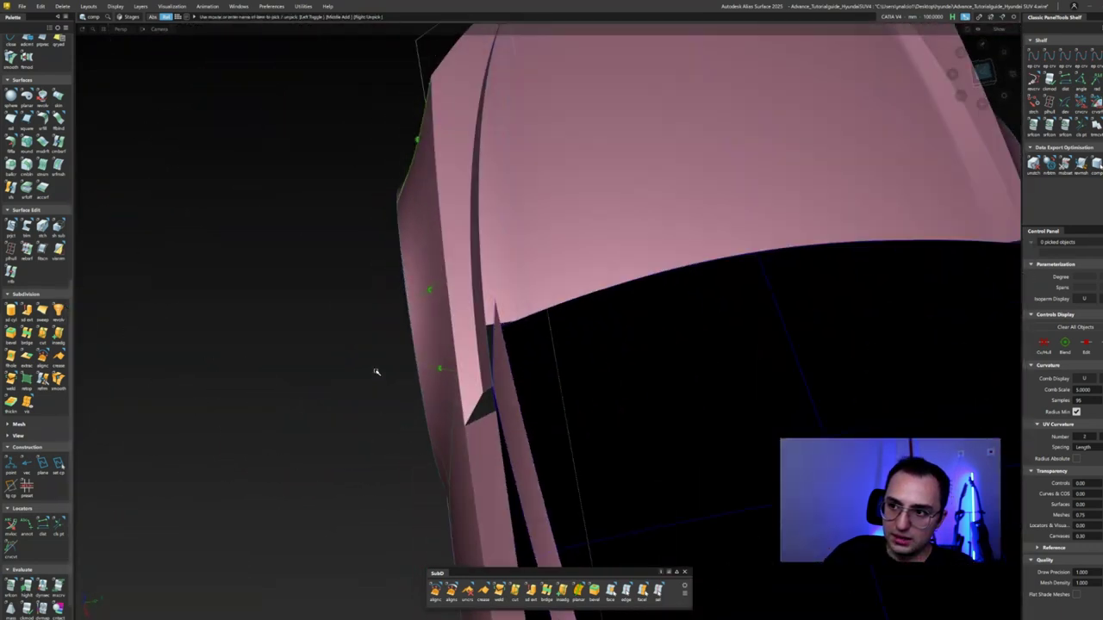
pyautogui.press('Home')
# - Zoom in on the door gap corner where hood, fender and A-pillar meet
pyautogui.keyDown('alt'); pyautogui.keyDown('shift'); pyautogui.moveTo(421, 248); pyautogui.dragTo(947, 76); pyautogui.keyUp('shift'); pyautogui.keyUp('alt')
pyautogui.moveTo(483, 288)
pyautogui.keyDown('alt'); pyautogui.keyDown('shift'); pyautogui.mouseDown()
pyautogui.moveTo(438, 305)
pyautogui.moveTo(652, 238)
pyautogui.moveTo(426, 326)
pyautogui.moveTo(475, 319)
pyautogui.moveTo(456, 353)
pyautogui.mouseUp(); pyautogui.keyUp('shift'); pyautogui.keyUp('alt')
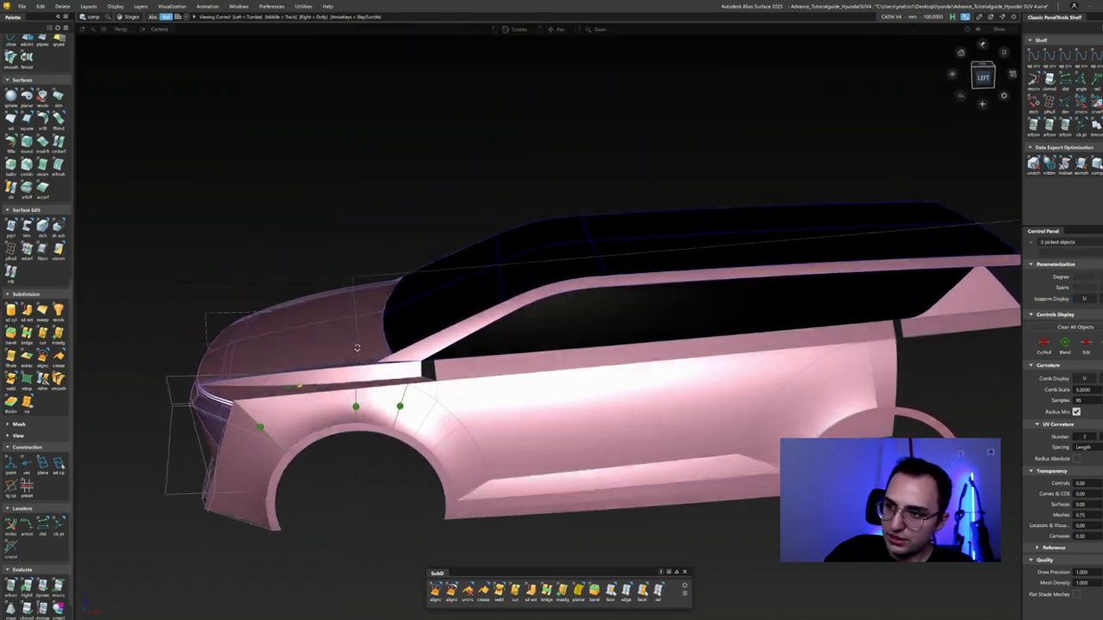
pyautogui.scroll(5, 449, 369)
pyautogui.scroll(3, 449, 370)
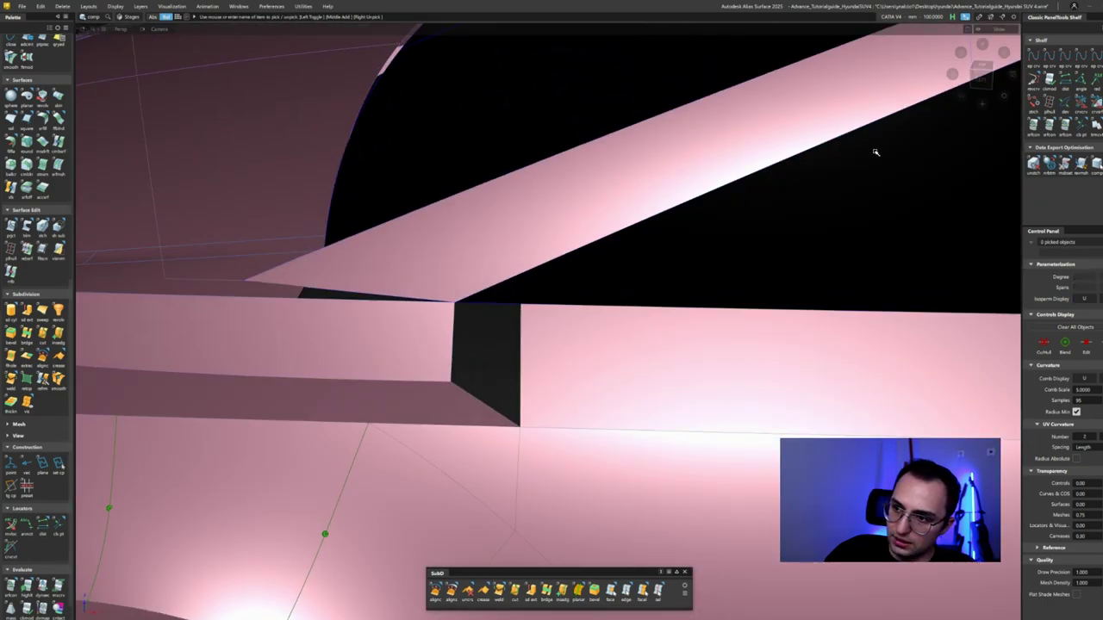
pyautogui.keyDown('alt'); pyautogui.keyDown('shift'); pyautogui.moveTo(995, 77); pyautogui.dragTo(422, 287); pyautogui.keyUp('shift'); pyautogui.keyUp('alt')
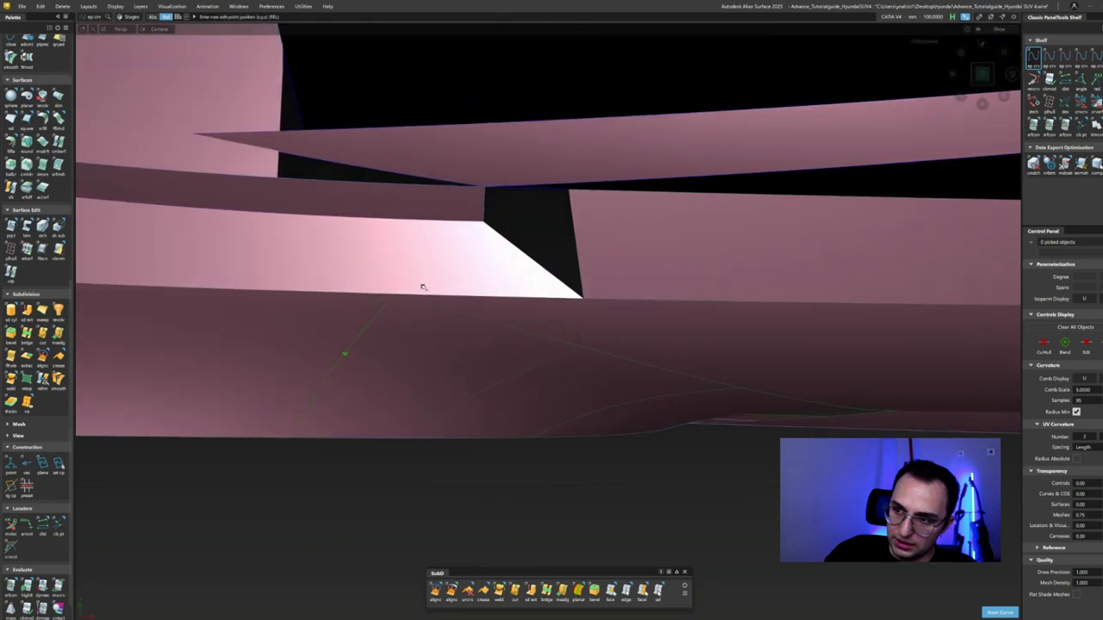
# - Project the gap-corner curve onto the body surfaces and pick it to build the filler patch
pyautogui.click(356, 258)
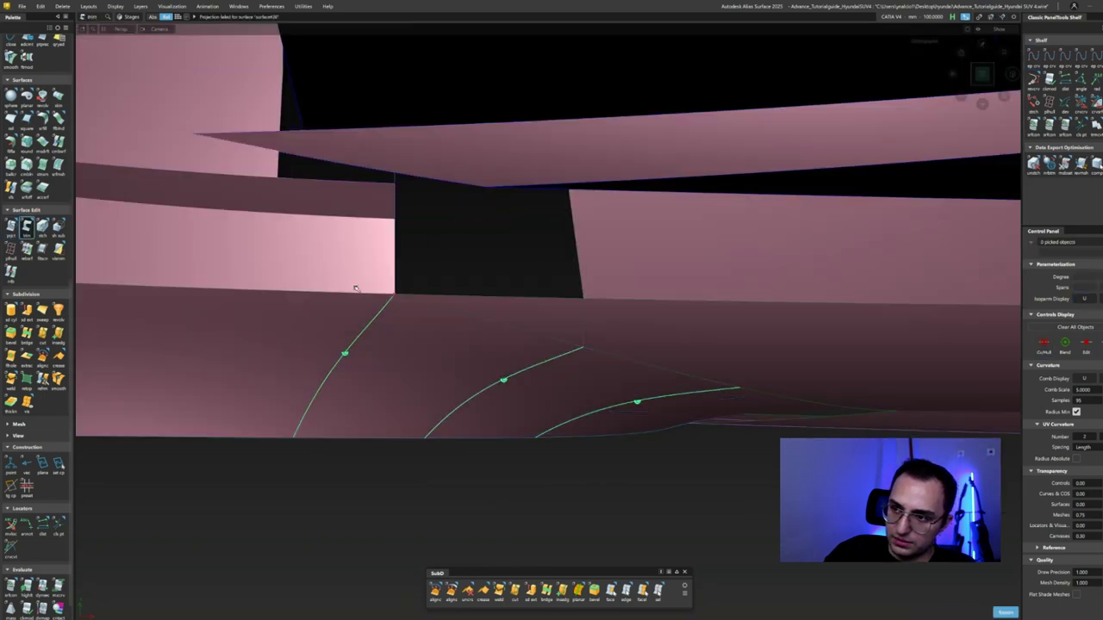
pyautogui.moveTo(355, 287)
pyautogui.keyDown('alt'); pyautogui.keyDown('shift'); pyautogui.mouseDown()
pyautogui.moveTo(381, 276)
pyautogui.moveTo(259, 389)
pyautogui.moveTo(514, 298)
pyautogui.moveTo(352, 328)
pyautogui.moveTo(396, 324)
pyautogui.moveTo(444, 294)
pyautogui.mouseUp(); pyautogui.keyUp('shift'); pyautogui.keyUp('alt')
pyautogui.moveTo(443, 295)
pyautogui.keyDown('ctrl'); pyautogui.keyDown('shift'); pyautogui.mouseDown()
pyautogui.moveTo(454, 325)
pyautogui.moveTo(413, 290)
pyautogui.moveTo(431, 286)
pyautogui.mouseUp(); pyautogui.keyUp('shift'); pyautogui.keyUp('ctrl')
pyautogui.keyDown('alt'); pyautogui.keyDown('shift'); pyautogui.moveTo(514, 262); pyautogui.dragTo(557, 247); pyautogui.keyUp('shift'); pyautogui.keyUp('alt')
pyautogui.keyDown('alt'); pyautogui.keyDown('shift'); pyautogui.moveTo(304, 284); pyautogui.dragTo(364, 296); pyautogui.keyUp('shift'); pyautogui.keyUp('alt')
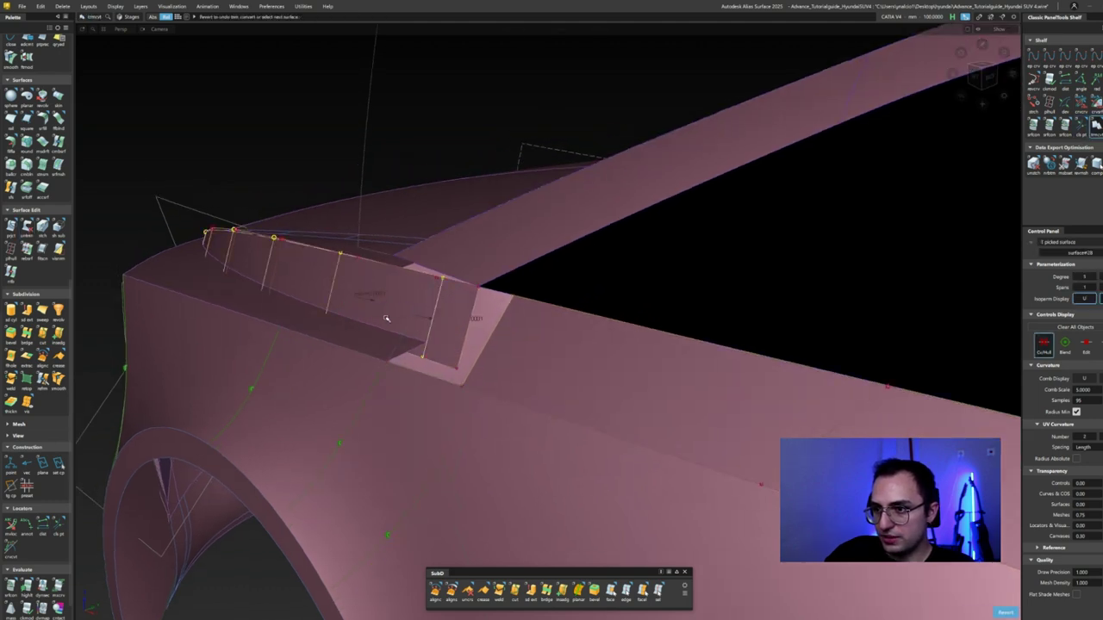
pyautogui.keyDown('alt'); pyautogui.keyDown('shift'); pyautogui.moveTo(386, 319); pyautogui.dragTo(438, 327); pyautogui.keyUp('shift'); pyautogui.keyUp('alt')
# - Pick the filler patch edge to align and check it around the pillar and fender
pyautogui.click(449, 319)
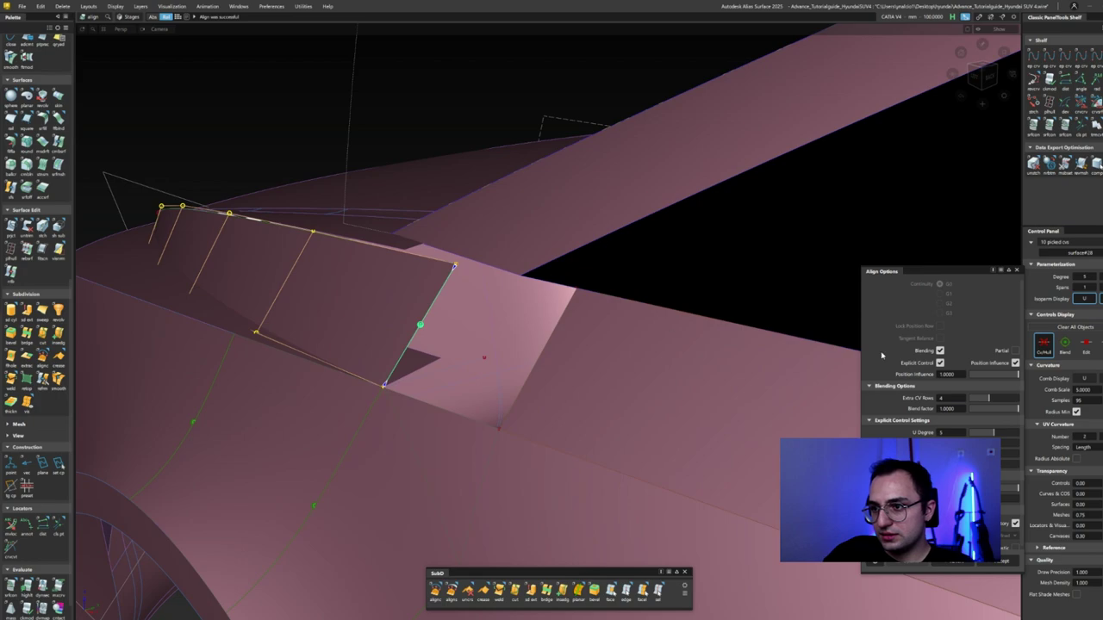
pyautogui.keyDown('alt'); pyautogui.keyDown('shift'); pyautogui.moveTo(654, 336); pyautogui.dragTo(479, 367); pyautogui.keyUp('shift'); pyautogui.keyUp('alt')
pyautogui.keyDown('alt'); pyautogui.keyDown('shift'); pyautogui.moveTo(382, 431); pyautogui.dragTo(1003, 394); pyautogui.keyUp('shift'); pyautogui.keyUp('alt')
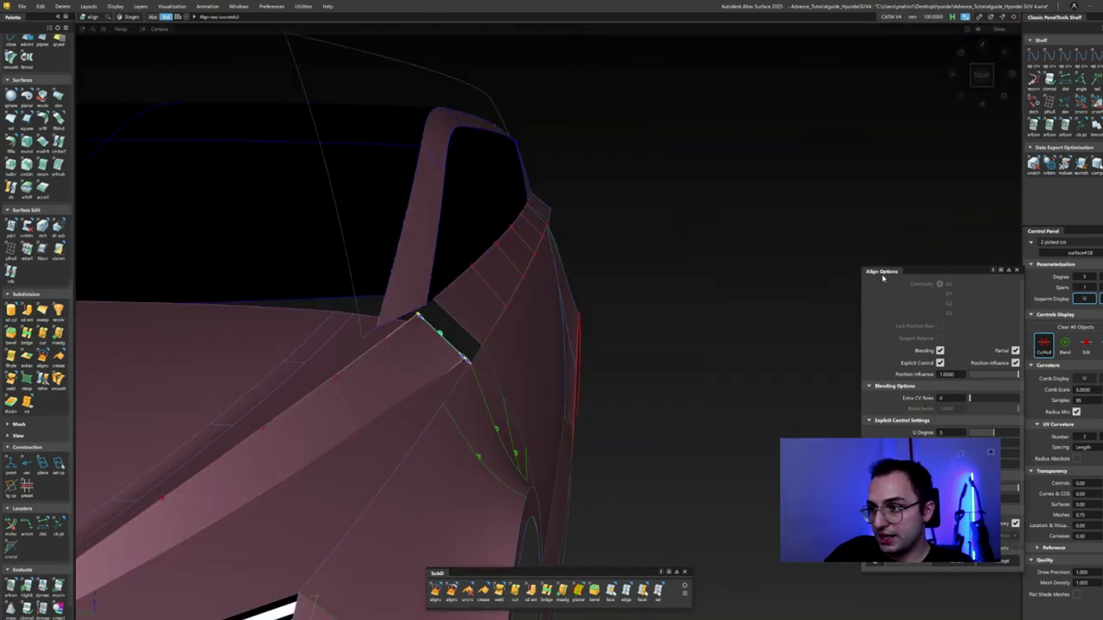
pyautogui.moveTo(882, 277); pyautogui.dragTo(593, 230)
pyautogui.keyDown('alt'); pyautogui.keyDown('shift'); pyautogui.moveTo(551, 259); pyautogui.dragTo(316, 321); pyautogui.keyUp('shift'); pyautogui.keyUp('alt')
# - Accept the edge alignment and start a freeform blend across the pillar gap
pyautogui.click(319, 325)
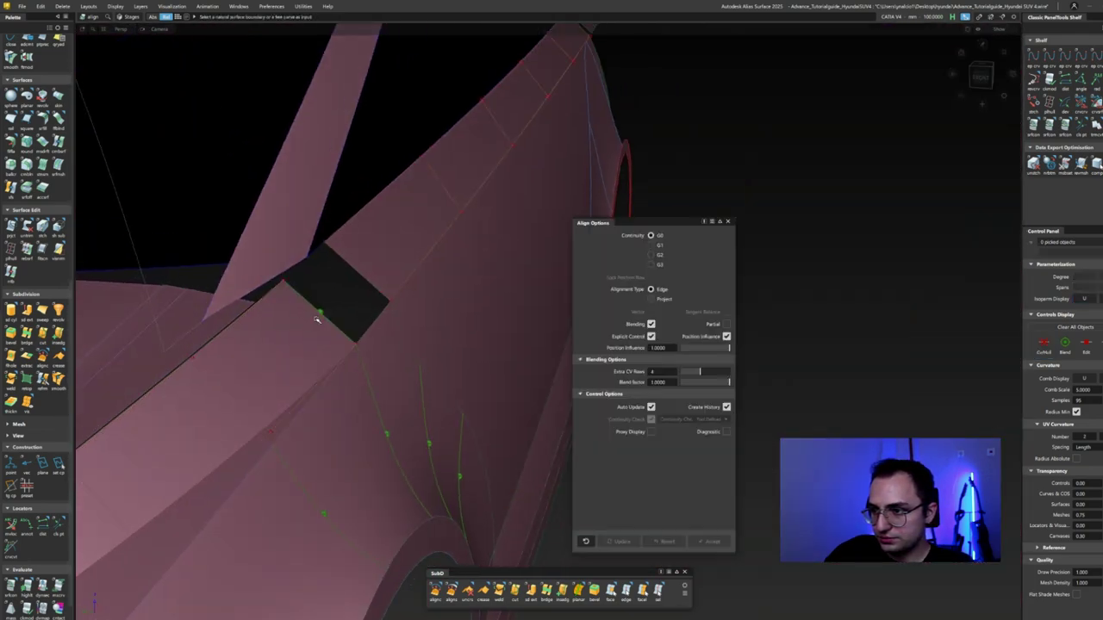
pyautogui.press('b')
pyautogui.keyDown('alt'); pyautogui.keyDown('shift'); pyautogui.moveTo(365, 279); pyautogui.dragTo(568, 362); pyautogui.keyUp('shift'); pyautogui.keyUp('alt')
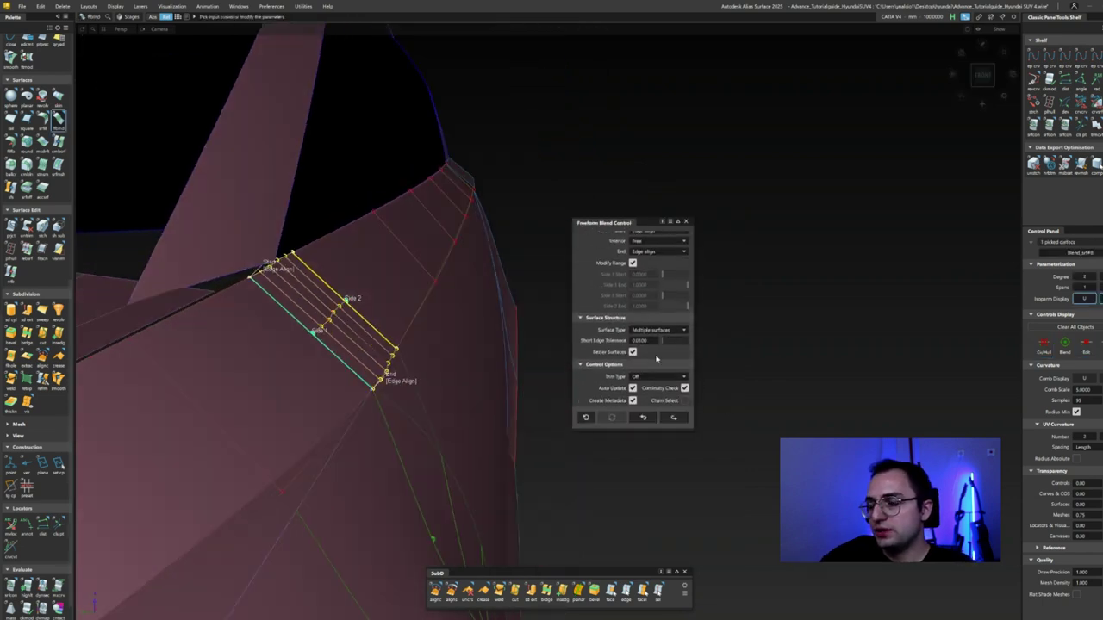
# - Finish the blend as multiple surfaces and inspect the patch area in wireframe
pyautogui.press('Return')
pyautogui.keyDown('alt'); pyautogui.keyDown('shift'); pyautogui.moveTo(516, 328); pyautogui.dragTo(570, 314); pyautogui.keyUp('shift'); pyautogui.keyUp('alt')
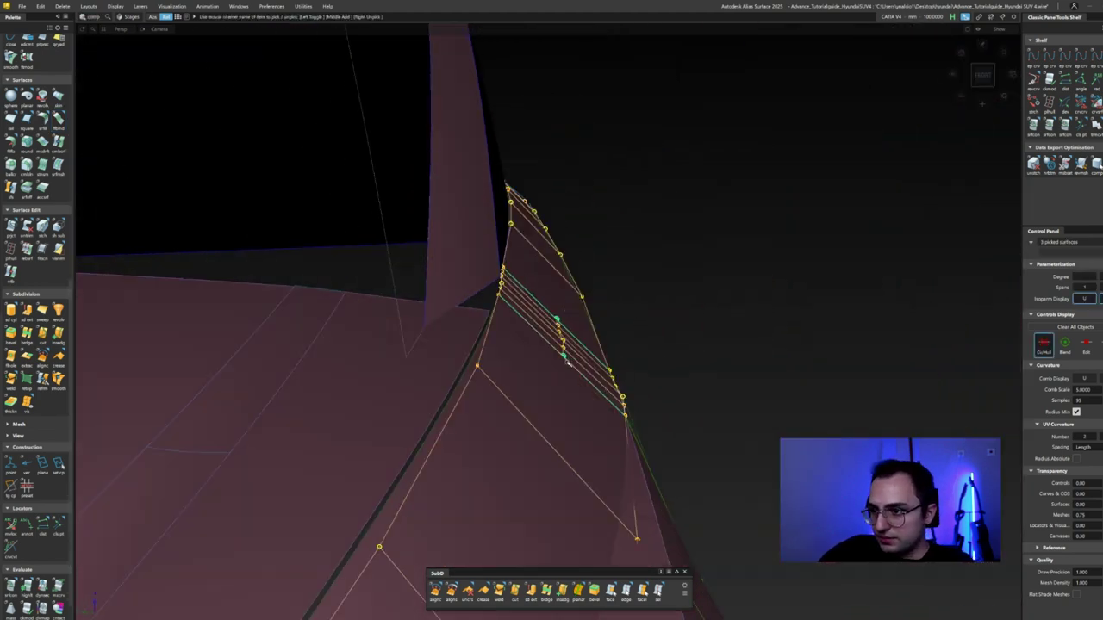
pyautogui.moveTo(566, 366)
pyautogui.keyDown('alt'); pyautogui.keyDown('shift'); pyautogui.mouseDown()
pyautogui.moveTo(517, 333)
pyautogui.moveTo(558, 328)
pyautogui.moveTo(561, 345)
pyautogui.mouseUp(); pyautogui.keyUp('shift'); pyautogui.keyUp('alt')
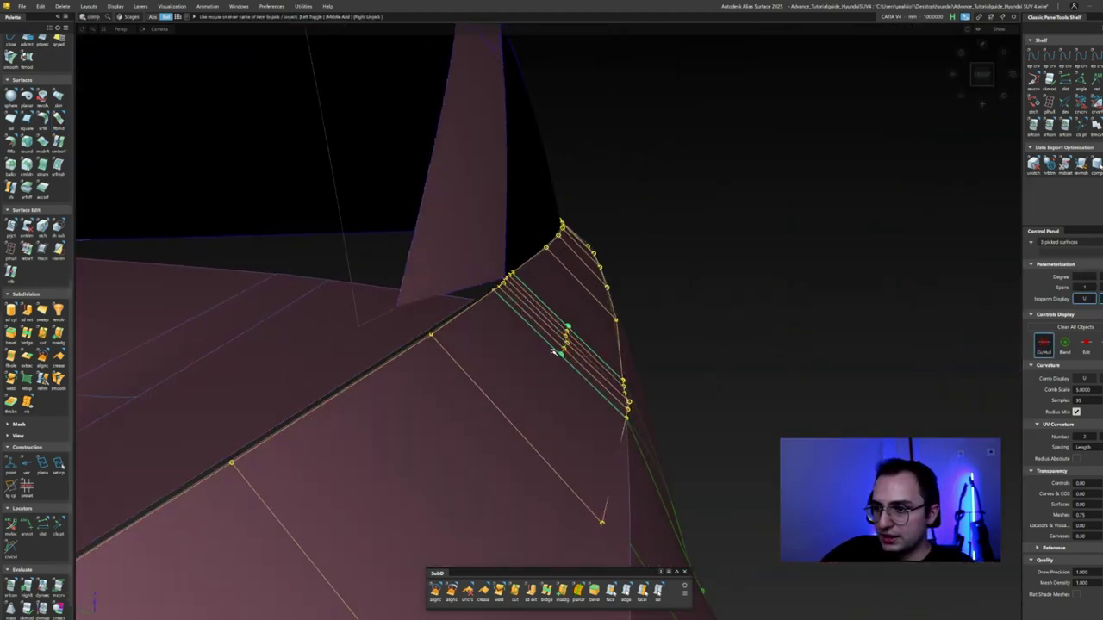
pyautogui.hotkey('ctrl', 'shift', 's')
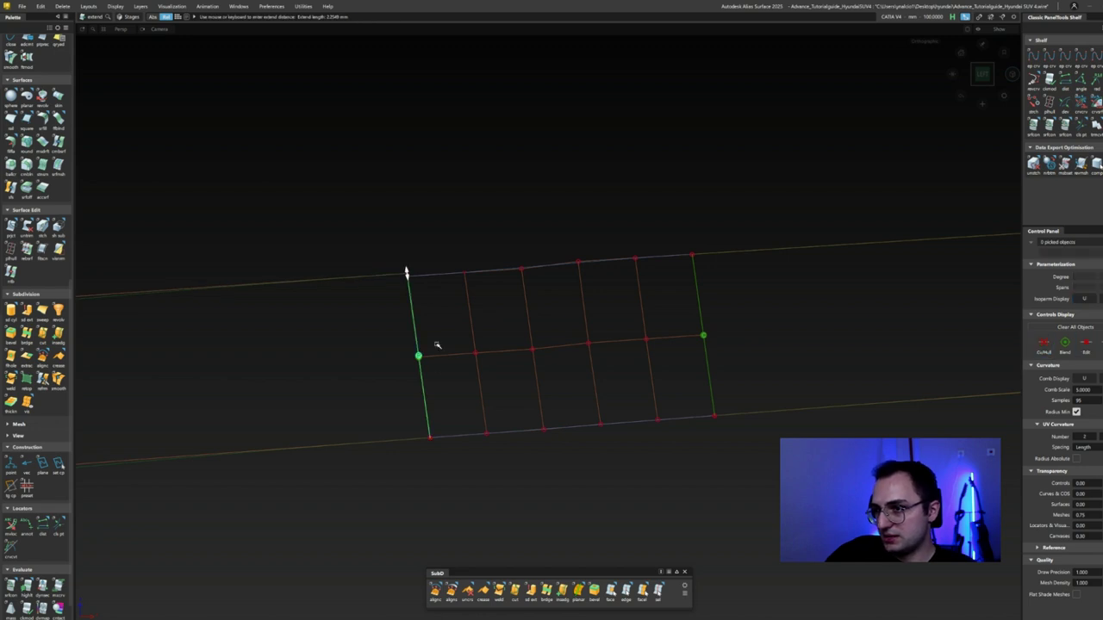
pyautogui.hotkey('ctrl', 'a')
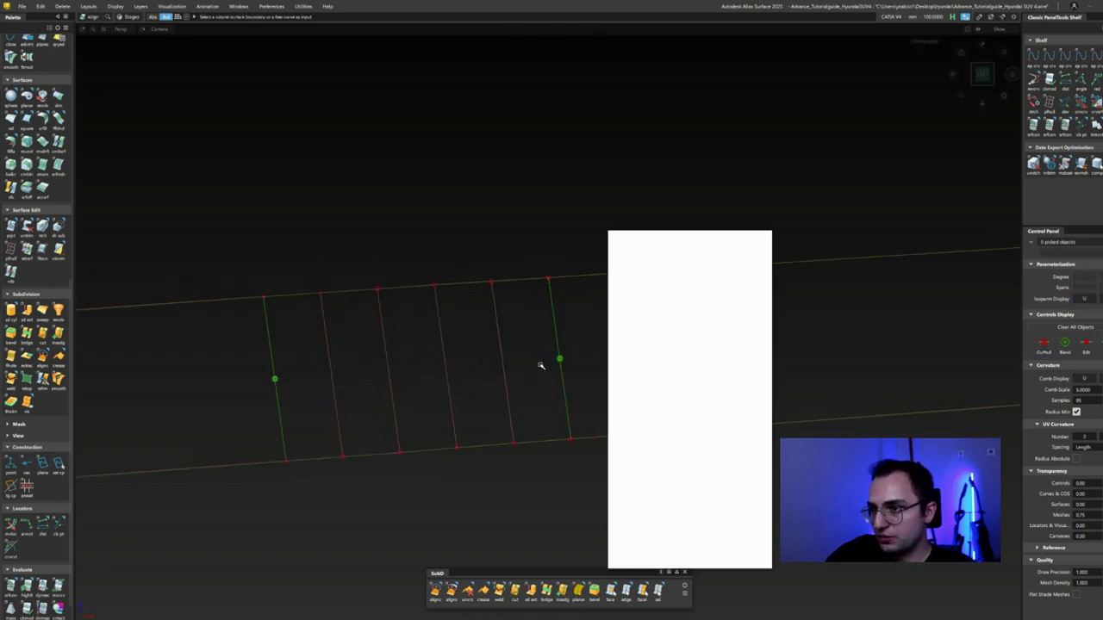
# - Align the blend patch's edges to the neighbouring surfaces with G0 continuity and V degree 5
pyautogui.click(560, 360)
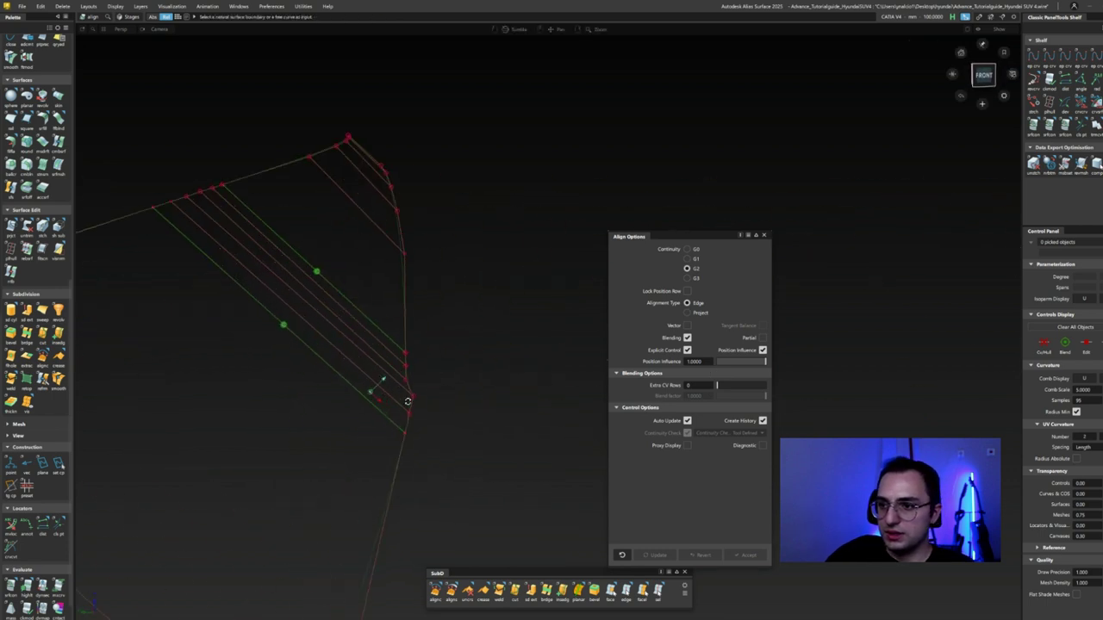
pyautogui.moveTo(440, 380)
pyautogui.keyDown('alt'); pyautogui.keyDown('shift'); pyautogui.mouseDown()
pyautogui.moveTo(438, 362)
pyautogui.moveTo(437, 382)
pyautogui.moveTo(426, 364)
pyautogui.moveTo(505, 370)
pyautogui.moveTo(487, 355)
pyautogui.mouseUp(); pyautogui.keyUp('shift'); pyautogui.keyUp('alt')
pyautogui.keyDown('alt'); pyautogui.keyDown('shift'); pyautogui.moveTo(480, 297); pyautogui.dragTo(626, 236); pyautogui.keyUp('shift'); pyautogui.keyUp('alt')
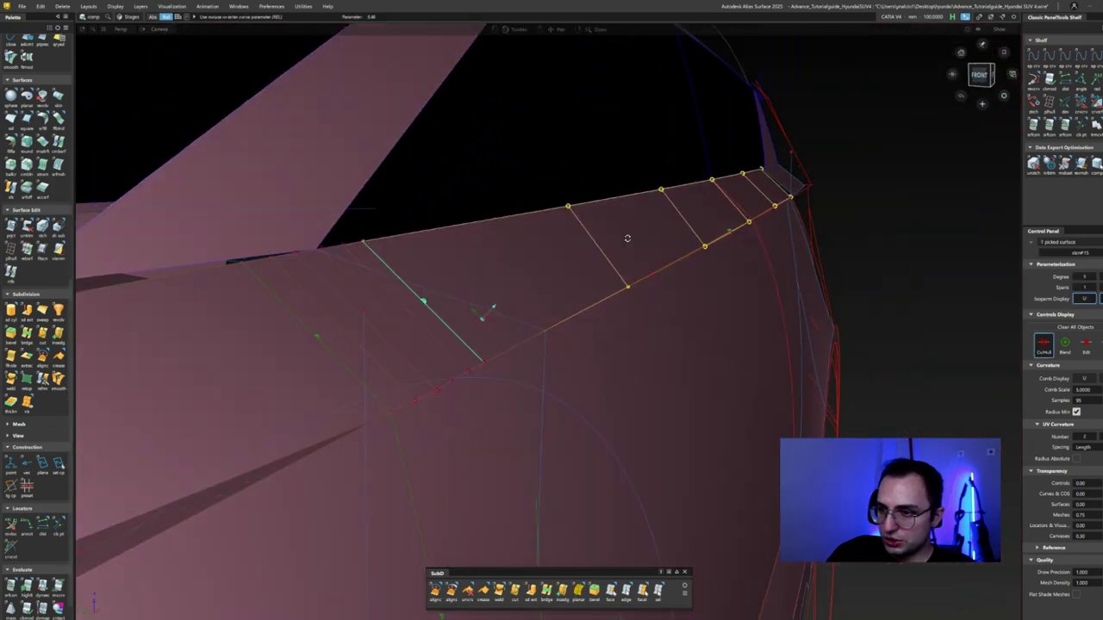
pyautogui.click(633, 343)
pyautogui.keyDown('alt'); pyautogui.keyDown('shift'); pyautogui.moveTo(424, 400); pyautogui.dragTo(712, 433); pyautogui.keyUp('shift'); pyautogui.keyUp('alt')
pyautogui.click(607, 385)
pyautogui.keyDown('alt'); pyautogui.keyDown('shift'); pyautogui.moveTo(606, 405); pyautogui.dragTo(570, 429); pyautogui.keyUp('shift'); pyautogui.keyUp('alt')
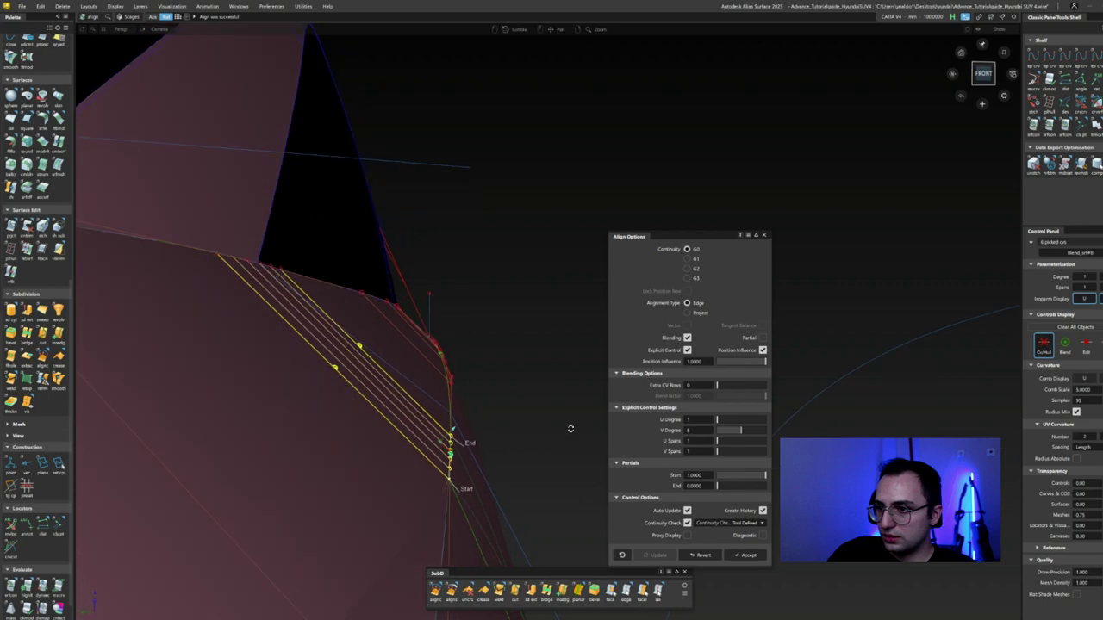
pyautogui.keyDown('alt'); pyautogui.keyDown('shift'); pyautogui.moveTo(317, 386); pyautogui.dragTo(371, 458); pyautogui.keyUp('shift'); pyautogui.keyUp('alt')
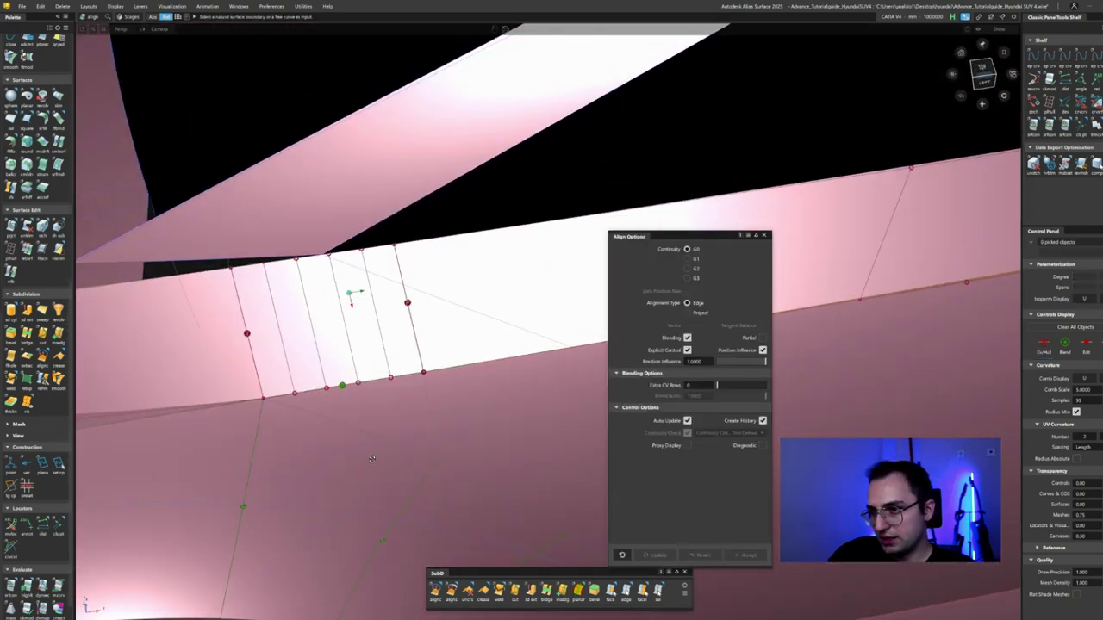
# - Finish the previous alignment, frame the car's side, and pick the filler patch surface
pyautogui.press('Escape')
pyautogui.hotkey('ctrl', 'shift', 'f')
pyautogui.hotkey('ctrl', '4')
pyautogui.keyDown('alt'); pyautogui.keyDown('shift'); pyautogui.moveTo(473, 328); pyautogui.dragTo(365, 317); pyautogui.keyUp('shift'); pyautogui.keyUp('alt')
pyautogui.hotkey('ctrl', '4')
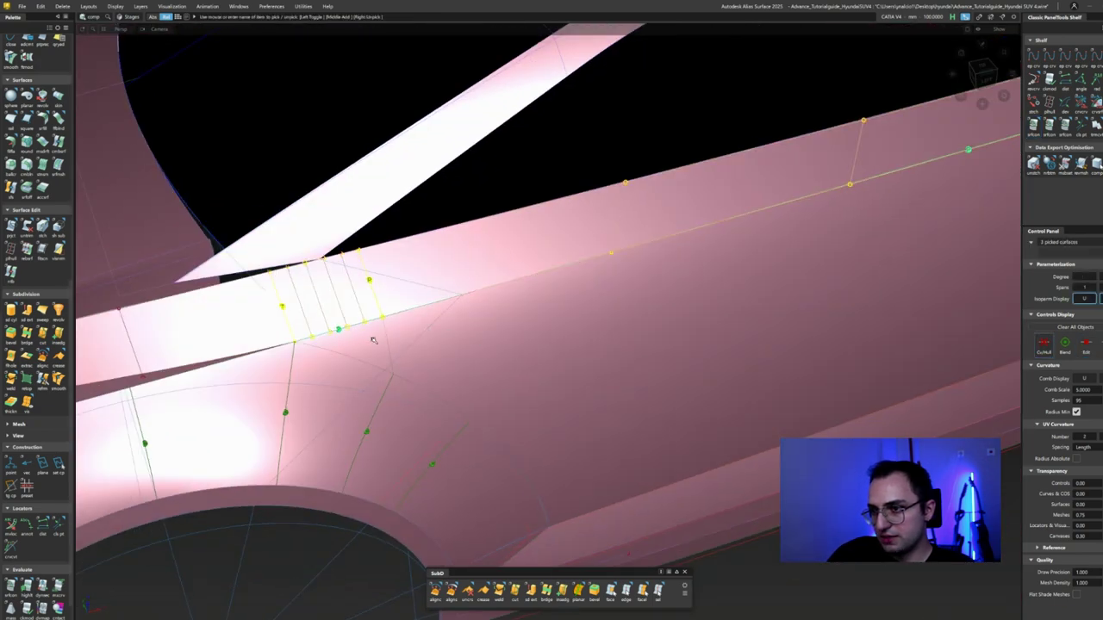
pyautogui.keyDown('alt'); pyautogui.keyDown('shift'); pyautogui.moveTo(250, 371); pyautogui.dragTo(276, 280); pyautogui.keyUp('shift'); pyautogui.keyUp('alt')
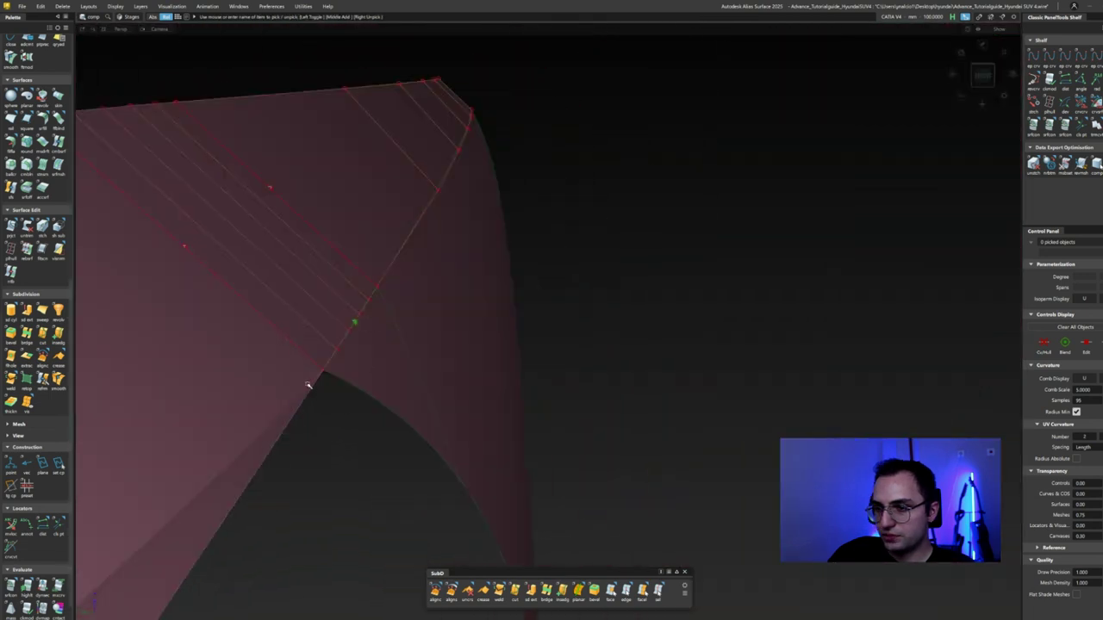
pyautogui.click(308, 385)
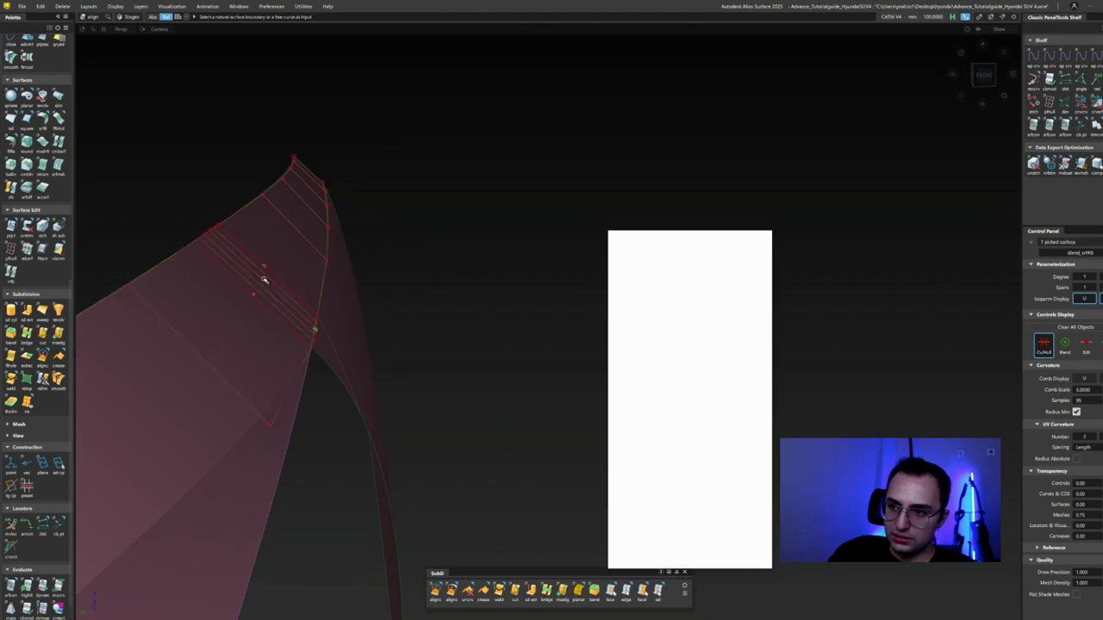
# - Align the patch edge to the yellow boundary edge with G2 continuity
pyautogui.click(63, 6)
pyautogui.click(271, 236)
pyautogui.click(246, 300)
pyautogui.click(263, 309)
pyautogui.keyDown('alt'); pyautogui.keyDown('shift'); pyautogui.moveTo(350, 386); pyautogui.dragTo(474, 462); pyautogui.keyUp('shift'); pyautogui.keyUp('alt')
pyautogui.scroll(3, 451, 368)
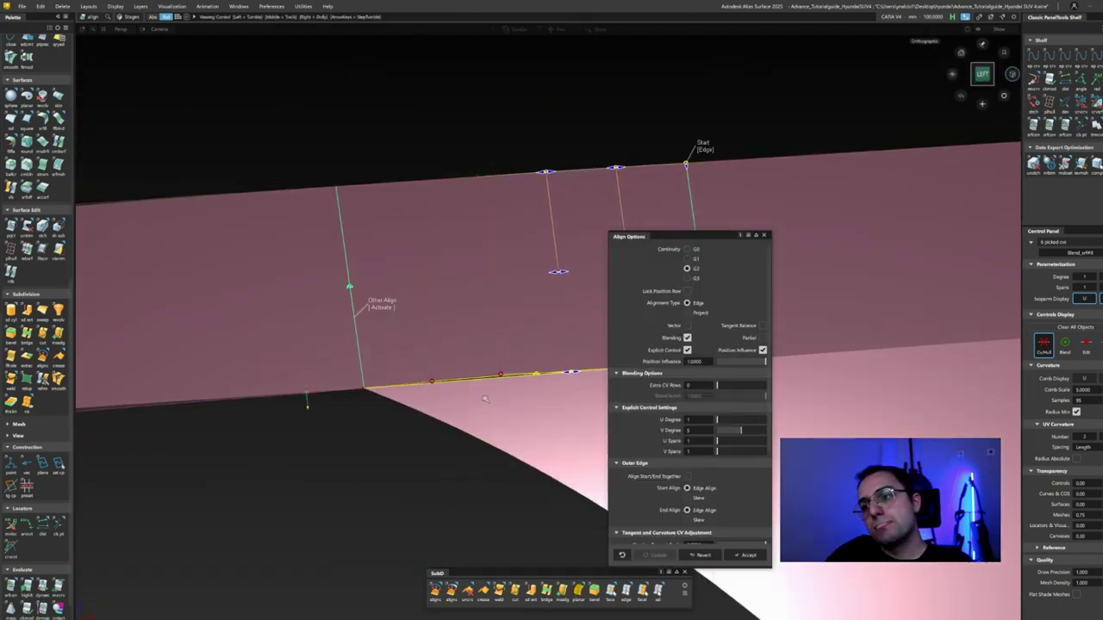
pyautogui.keyDown('alt'); pyautogui.keyDown('shift'); pyautogui.moveTo(307, 401); pyautogui.dragTo(375, 353); pyautogui.keyUp('shift'); pyautogui.keyUp('alt')
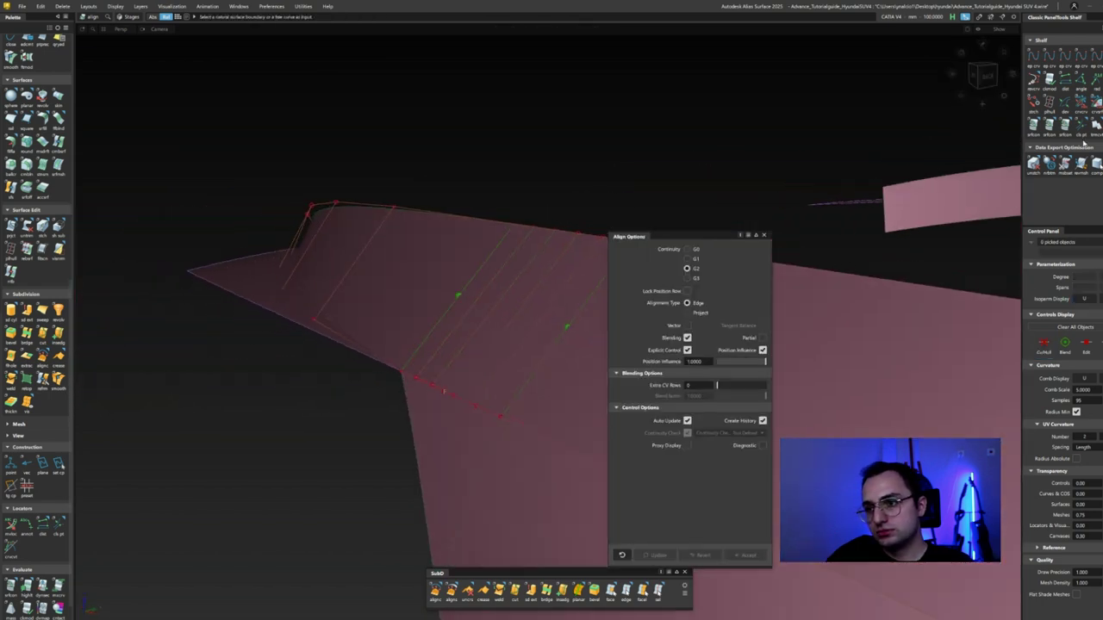
# - Delete the filler patch's construction history, confirming removal of the align history
pyautogui.click(983, 75)
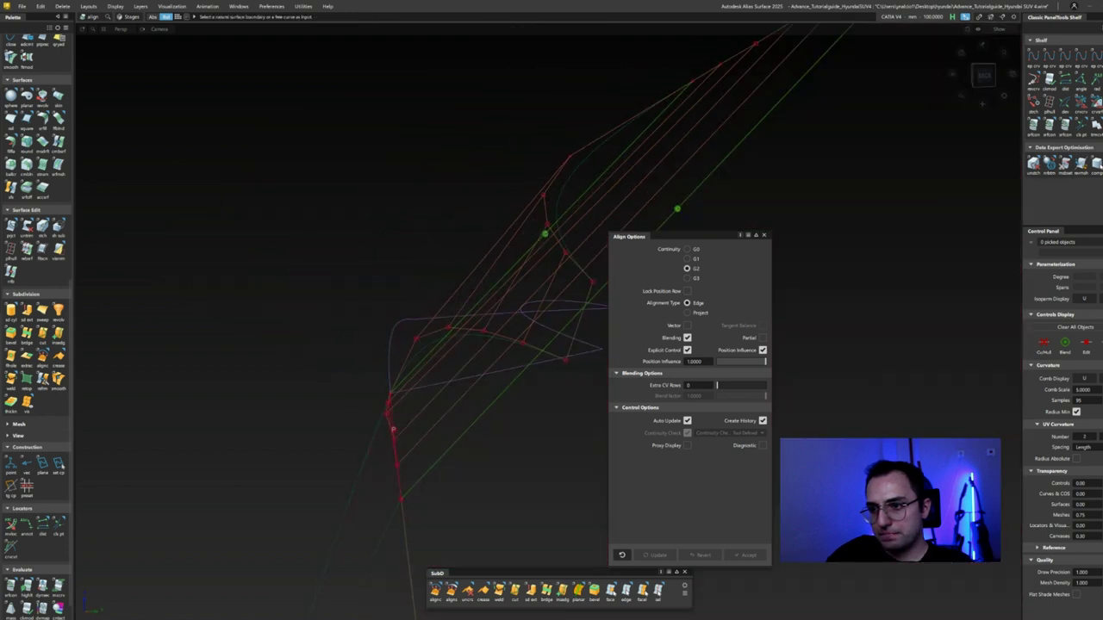
pyautogui.keyDown('ctrl'); pyautogui.keyDown('shift'); pyautogui.click(552, 305); pyautogui.keyUp('shift'); pyautogui.keyUp('ctrl')
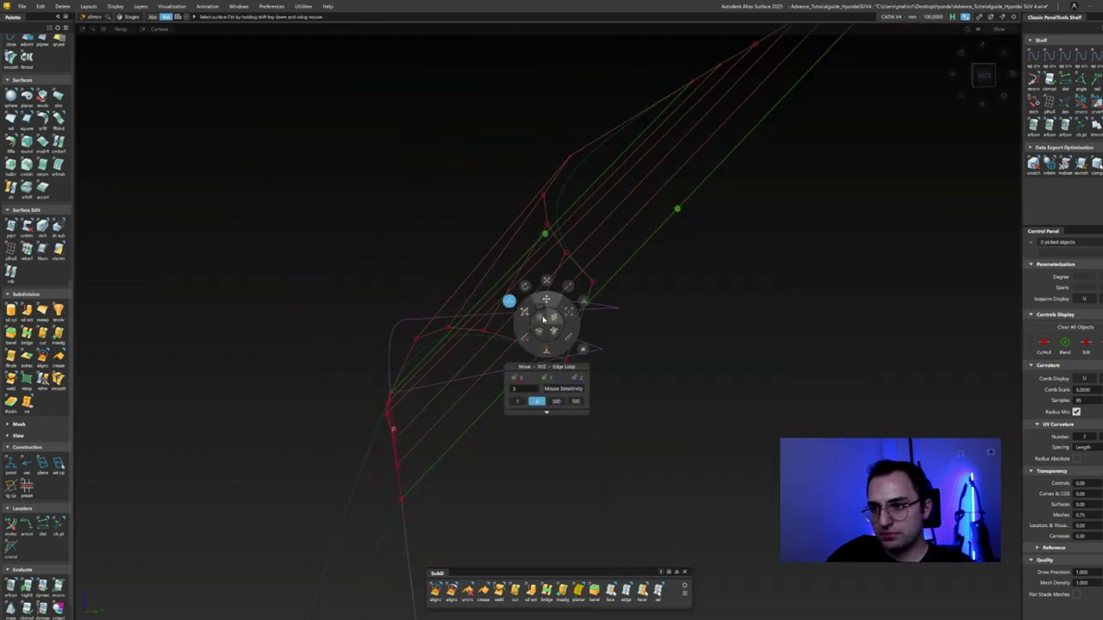
pyautogui.click(62, 6)
pyautogui.click(94, 31)
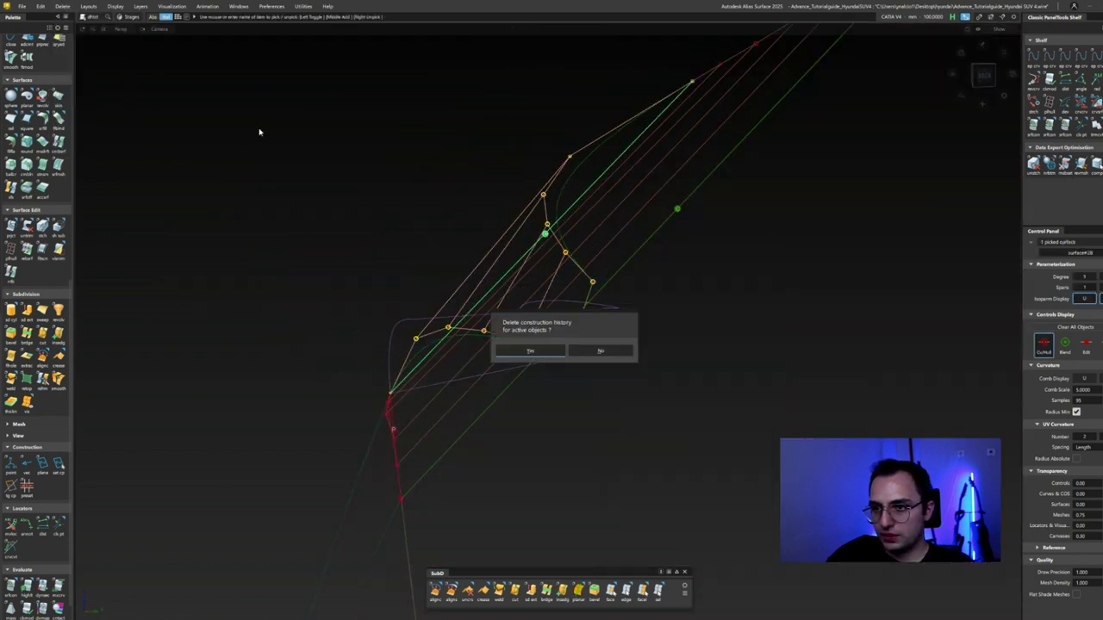
pyautogui.press('Return')
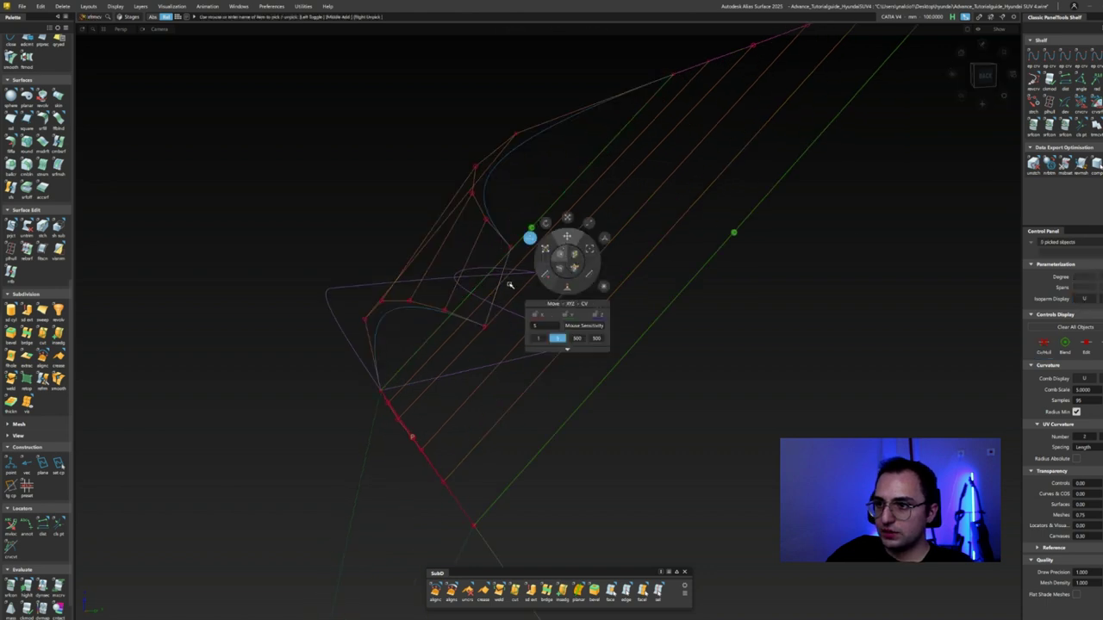
# - Pick a patch control point and nudge it, one move reading Y 4.65763
pyautogui.click(364, 320)
pyautogui.keyDown('alt'); pyautogui.keyDown('shift'); pyautogui.moveTo(365, 319); pyautogui.dragTo(304, 371); pyautogui.keyUp('shift'); pyautogui.keyUp('alt')
pyautogui.keyDown('alt'); pyautogui.keyDown('shift'); pyautogui.moveTo(376, 396); pyautogui.dragTo(309, 436); pyautogui.keyUp('shift'); pyautogui.keyUp('alt')
pyautogui.moveTo(210, 411)
pyautogui.keyDown('alt'); pyautogui.keyDown('shift'); pyautogui.mouseDown()
pyautogui.moveTo(316, 401)
pyautogui.moveTo(337, 445)
pyautogui.moveTo(603, 423)
pyautogui.moveTo(492, 412)
pyautogui.moveTo(532, 394)
pyautogui.moveTo(482, 478)
pyautogui.moveTo(491, 448)
pyautogui.mouseUp(); pyautogui.keyUp('shift'); pyautogui.keyUp('alt')
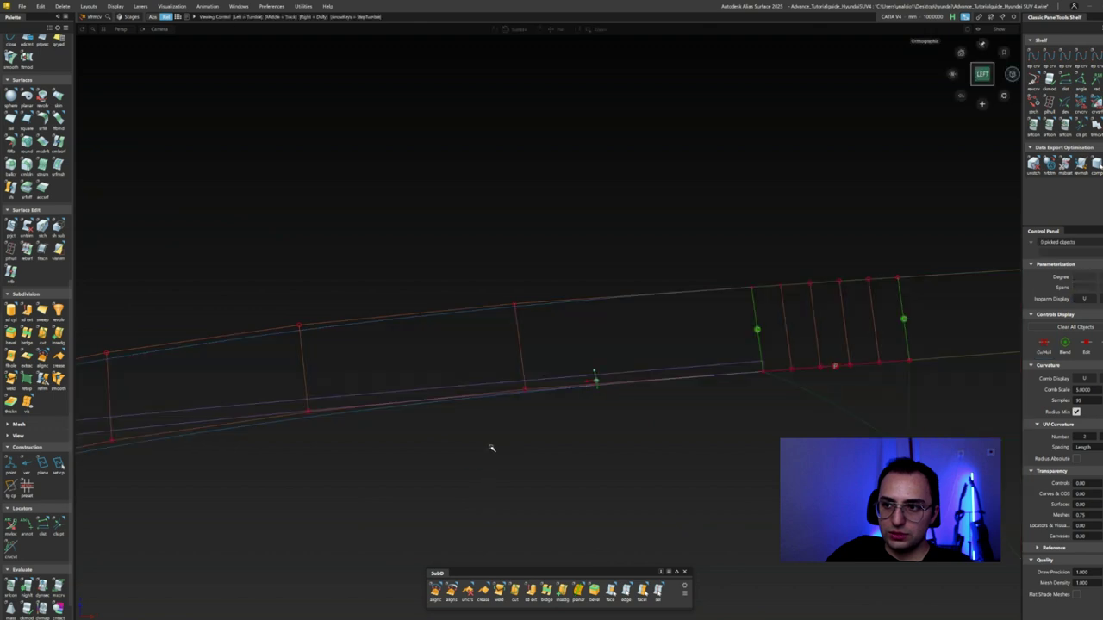